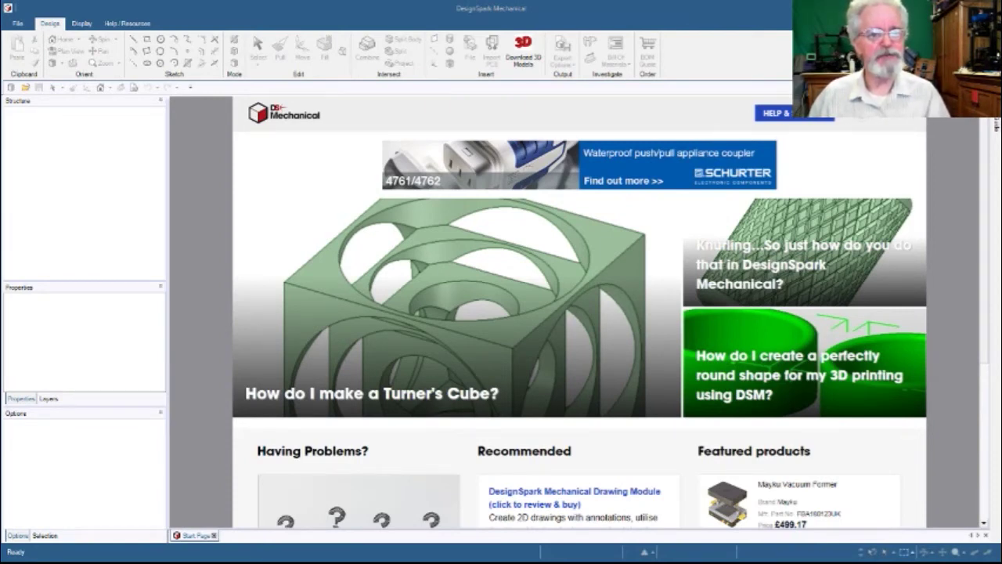
Close the Start Page and create a new design document
click(213, 535)
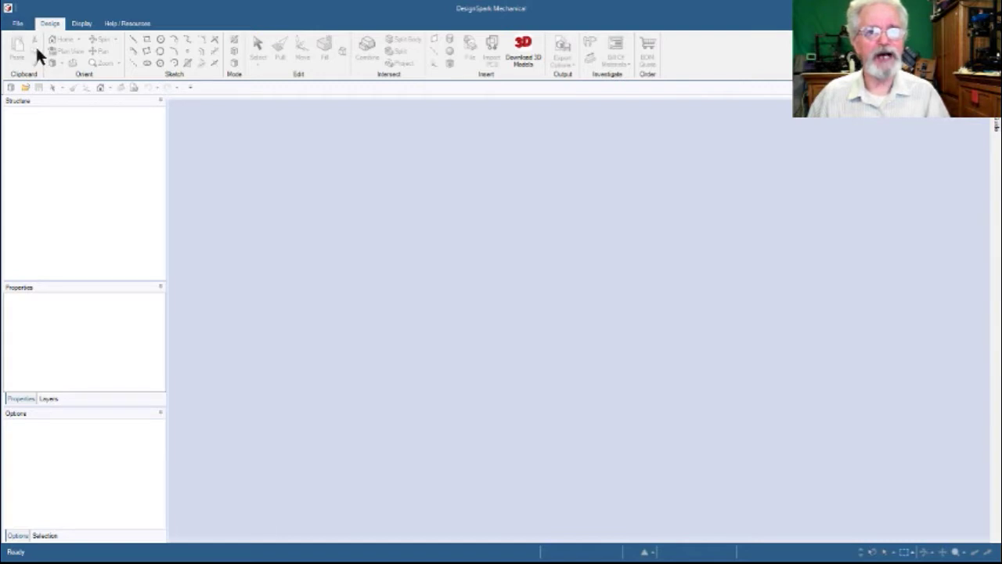
key(ctrl+n)
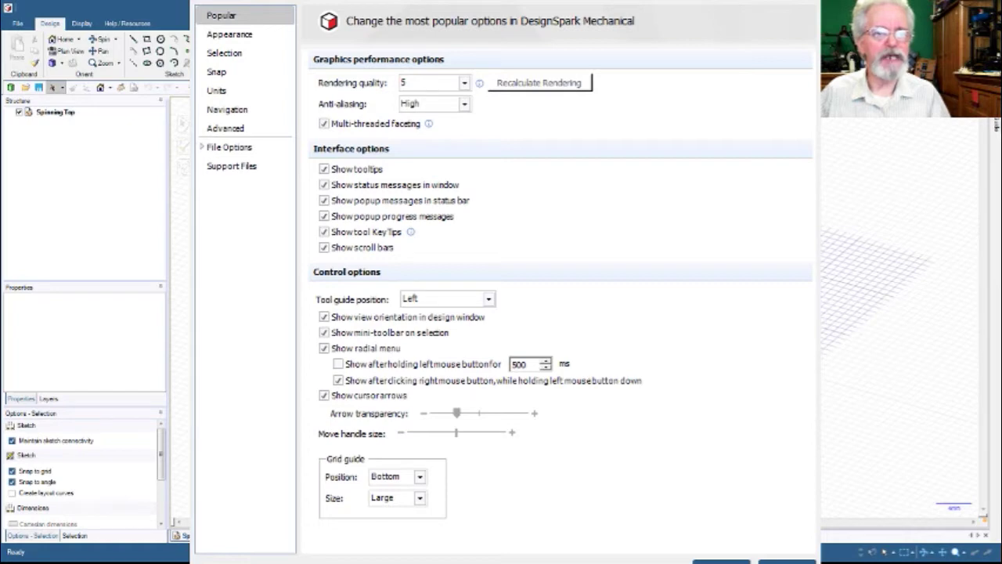
Examine the program's Popular, Selection, Snap, Units, Navigation, Advanced and General file options
click(228, 147)
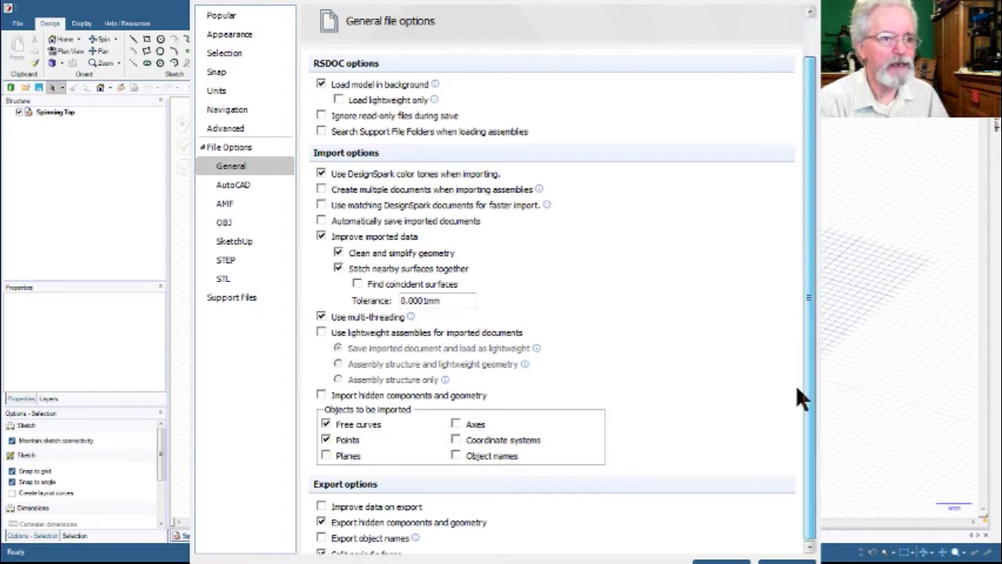
scroll(797, 384, down, 1)
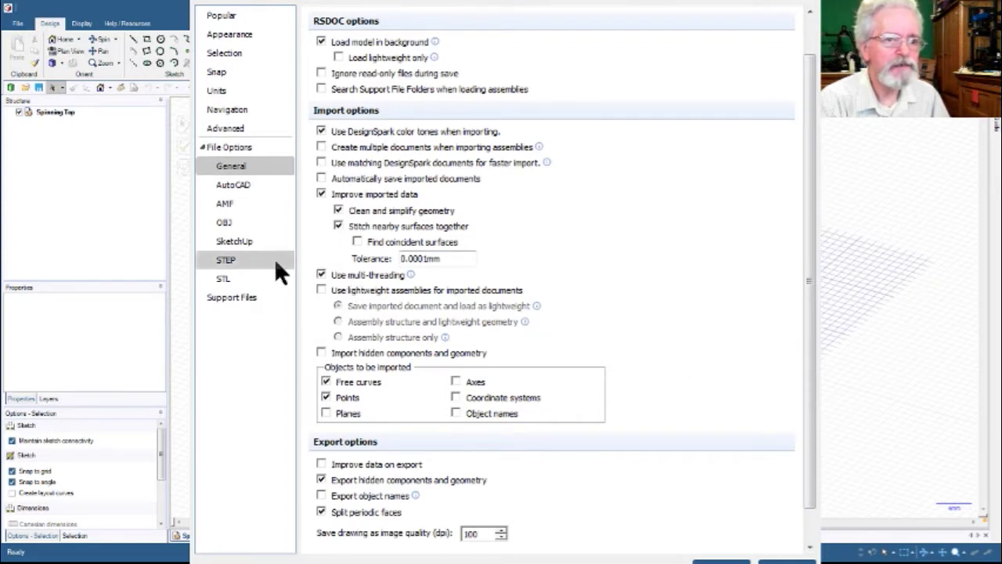
click(245, 129)
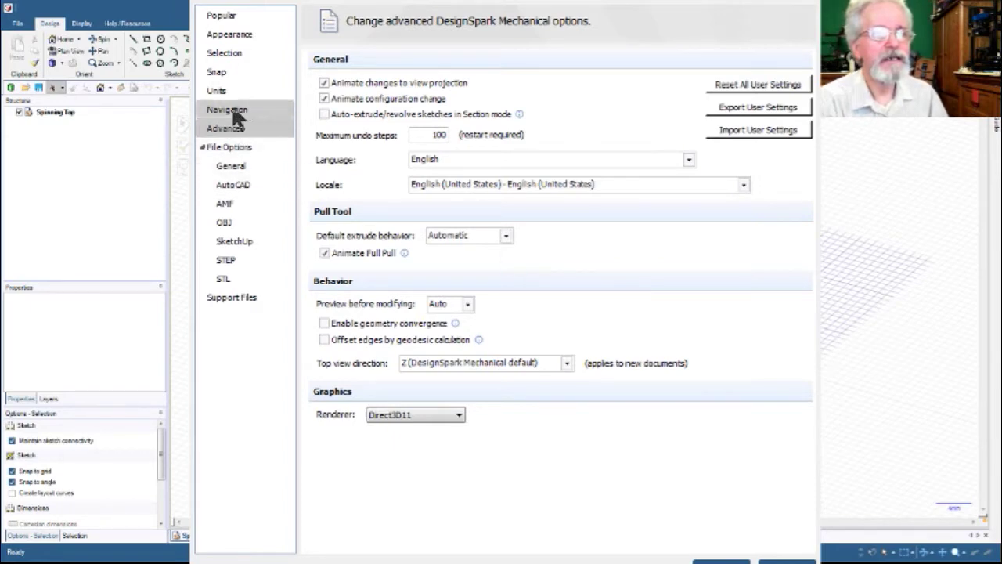
click(244, 18)
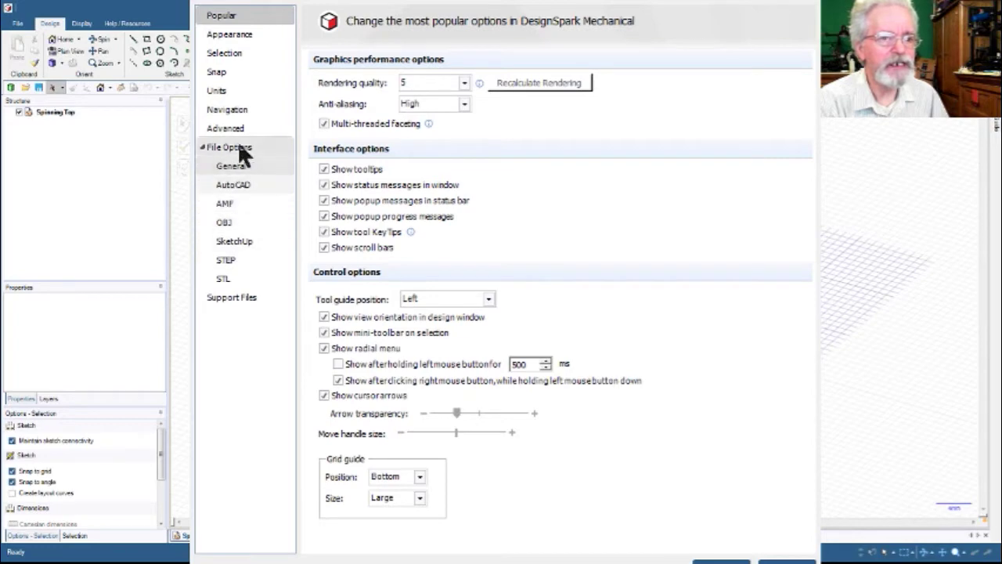
click(261, 55)
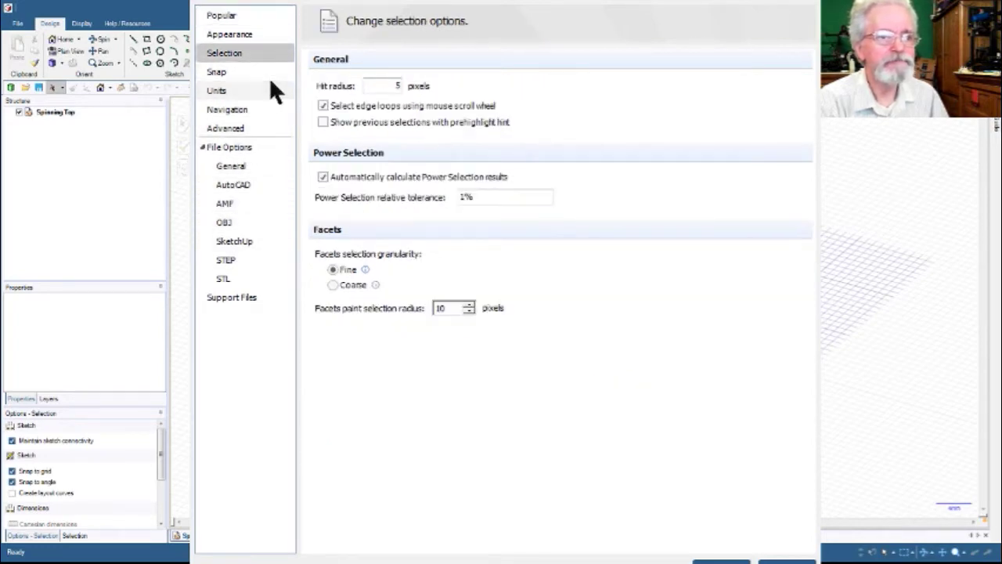
click(273, 73)
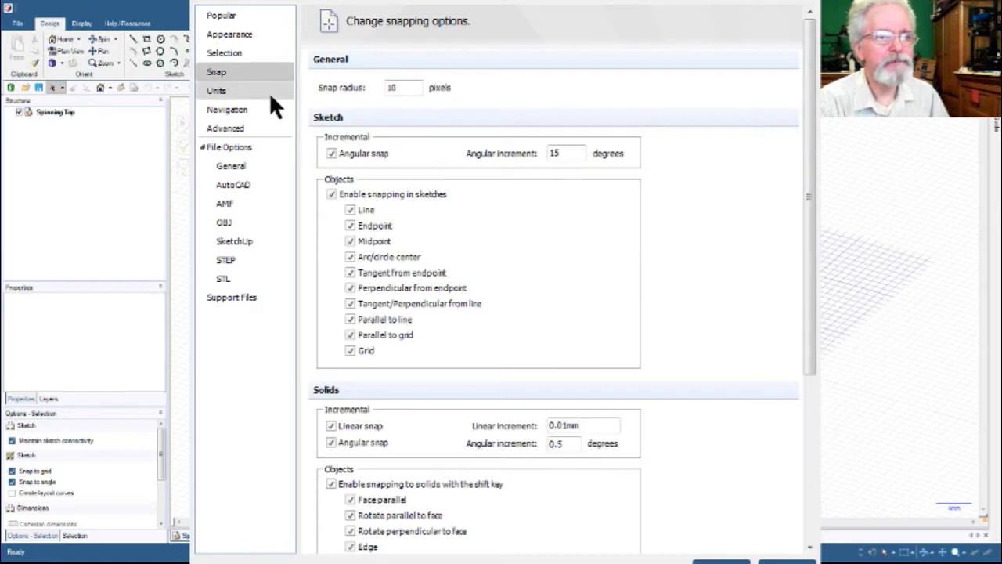
click(270, 94)
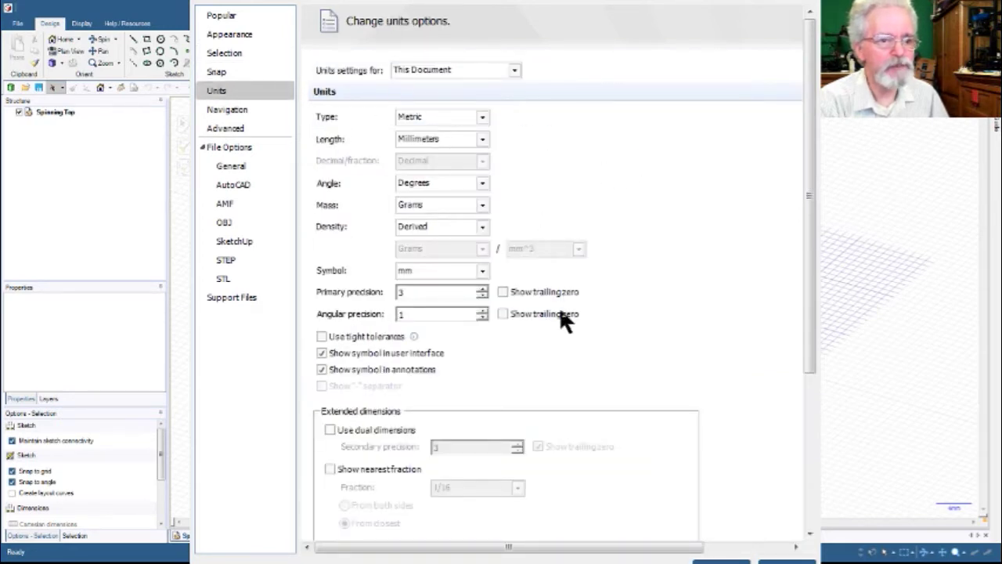
click(267, 110)
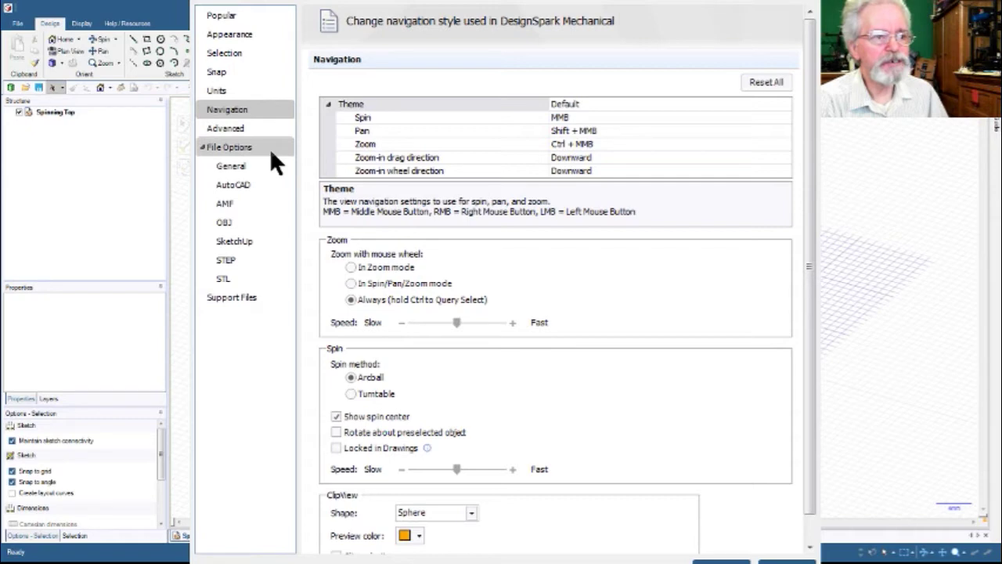
click(275, 132)
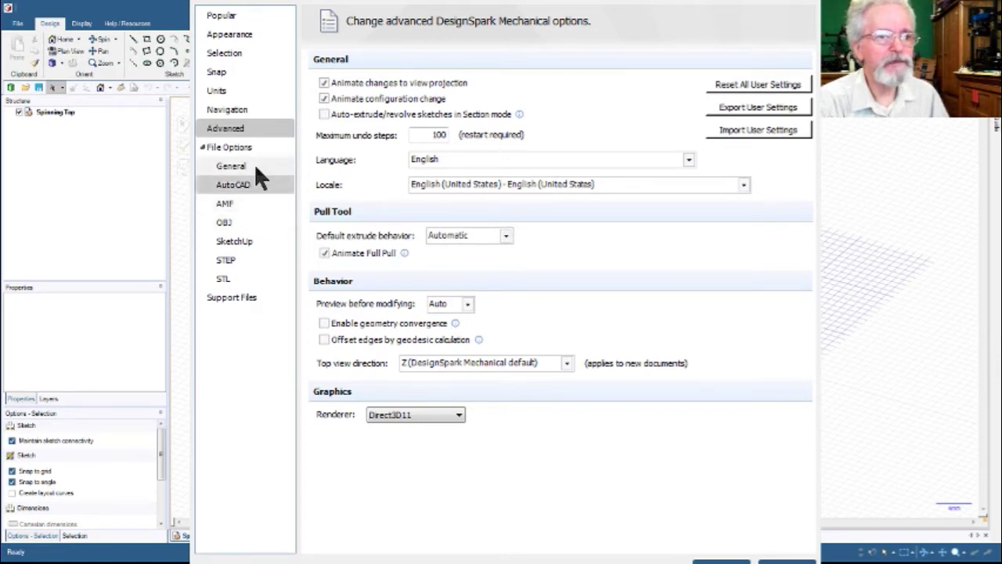
click(264, 145)
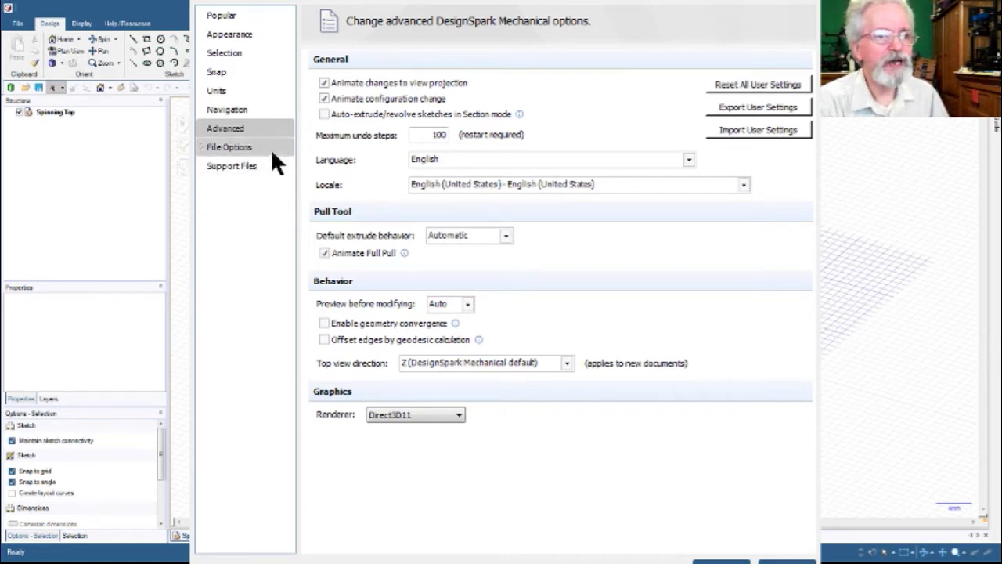
click(267, 148)
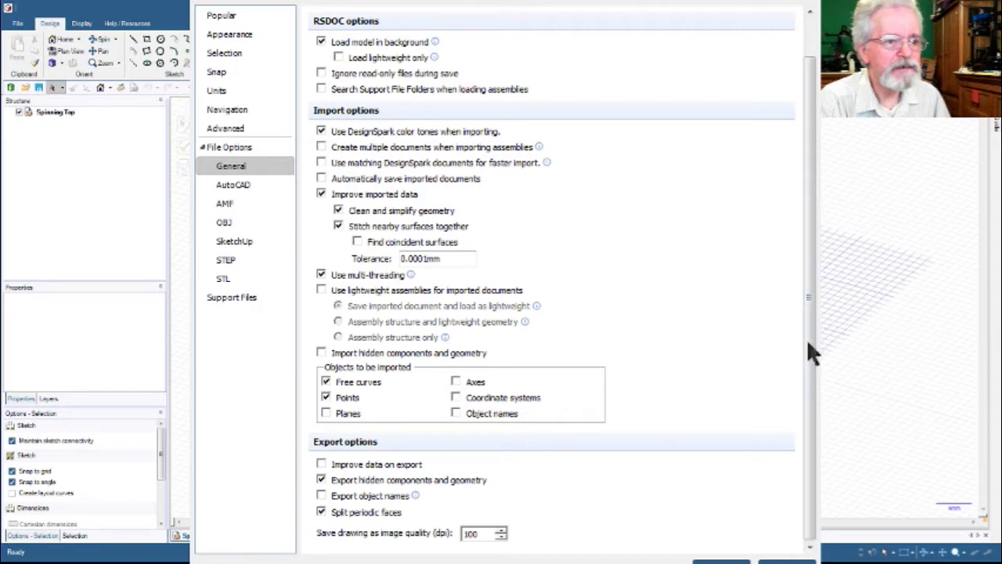
drag(809, 332, 812, 242)
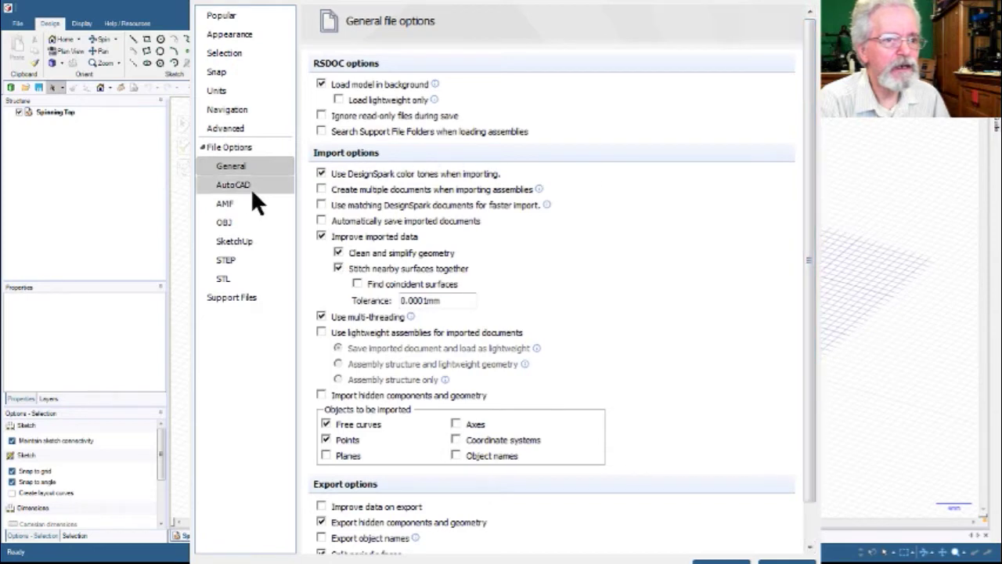
Examine the Recovery Assistant's backup interval, file location and retention settings by enabling backup temporarily, and close the options
click(249, 307)
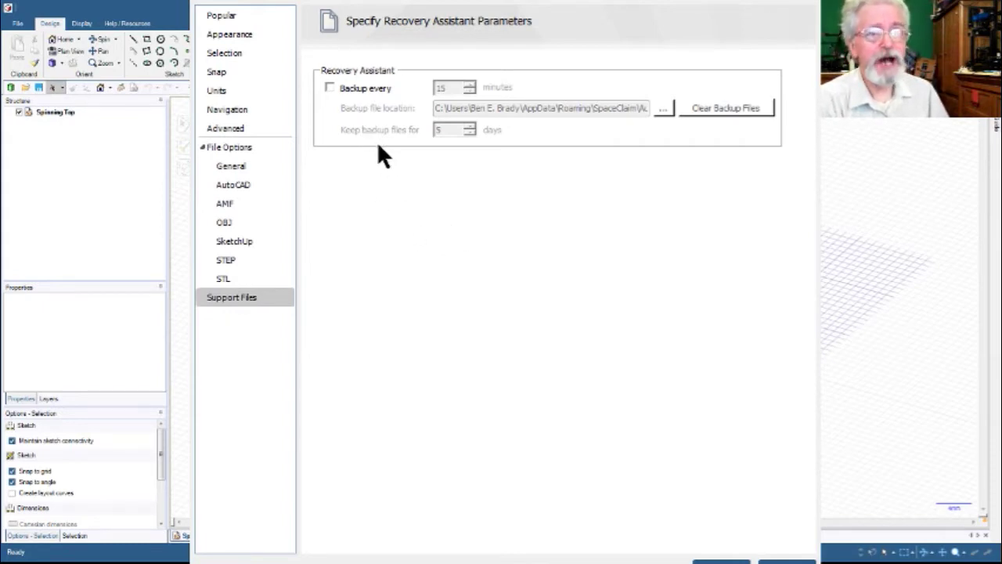
click(329, 88)
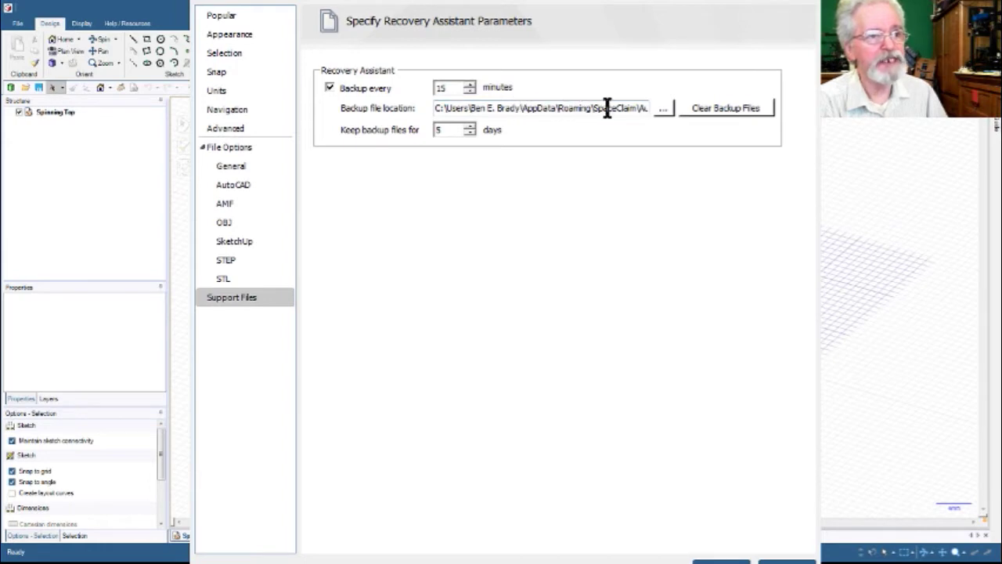
click(637, 110)
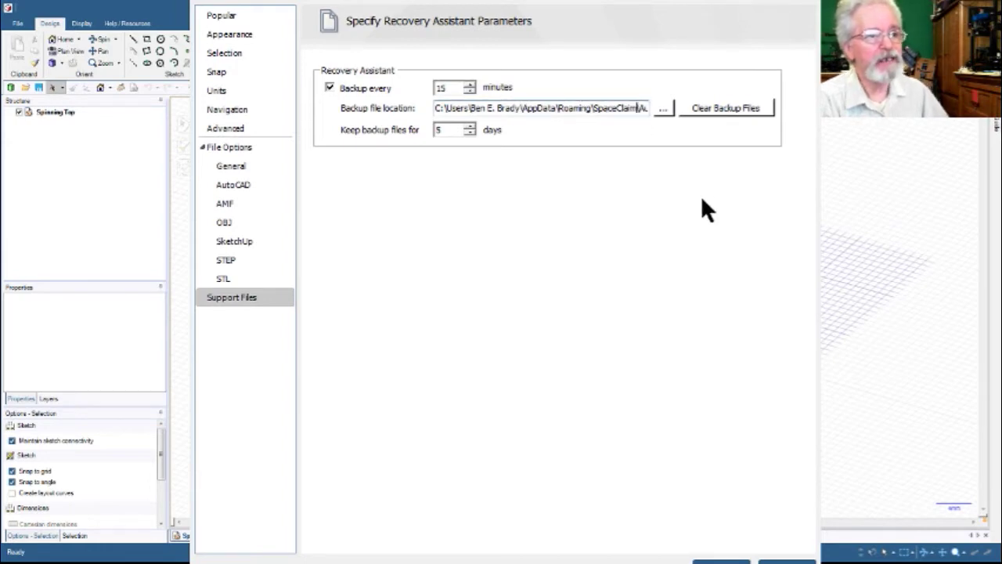
key(End)
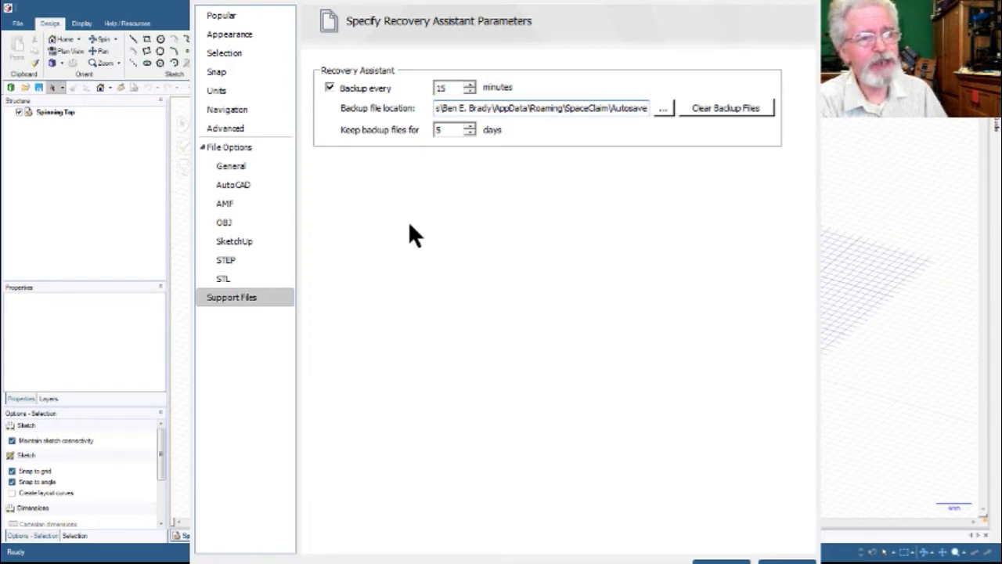
click(329, 88)
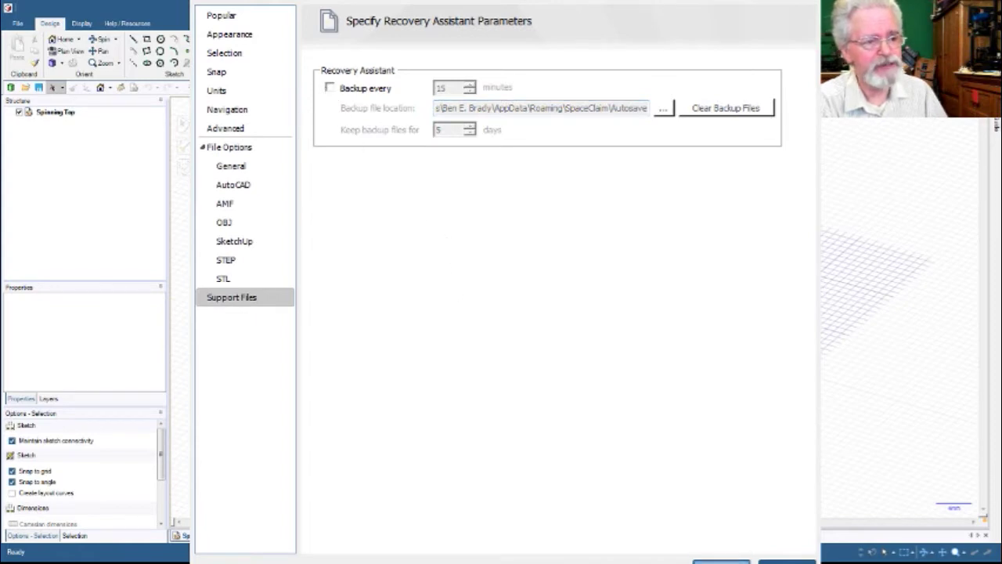
key(Return)
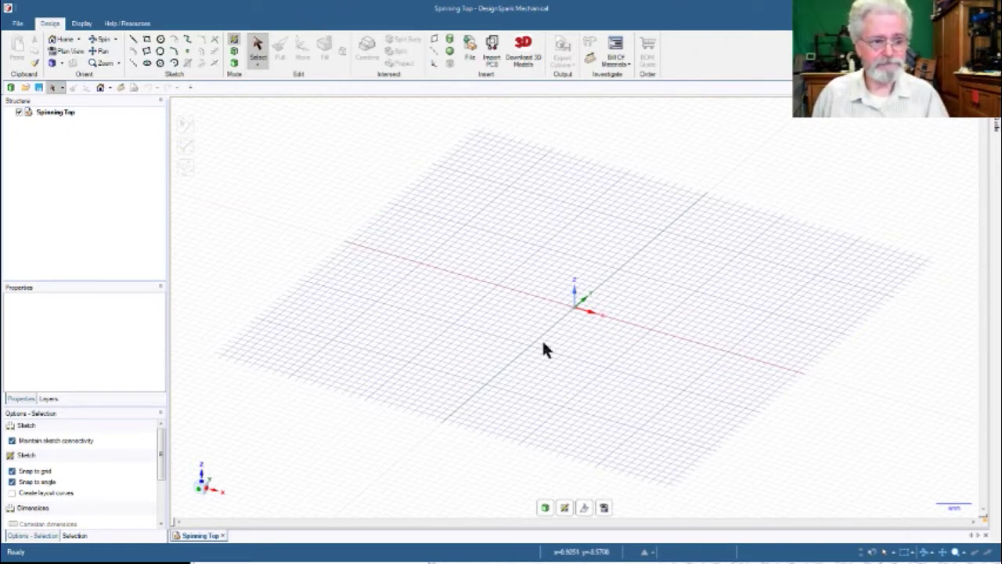
Show the sketch grid in plan view, facing the XY plane
key(v)
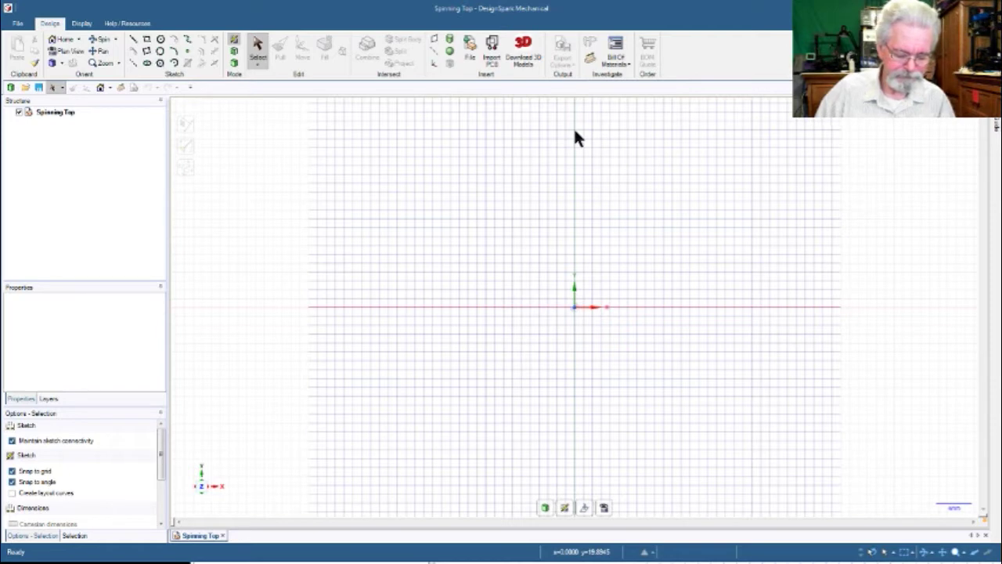
key(l)
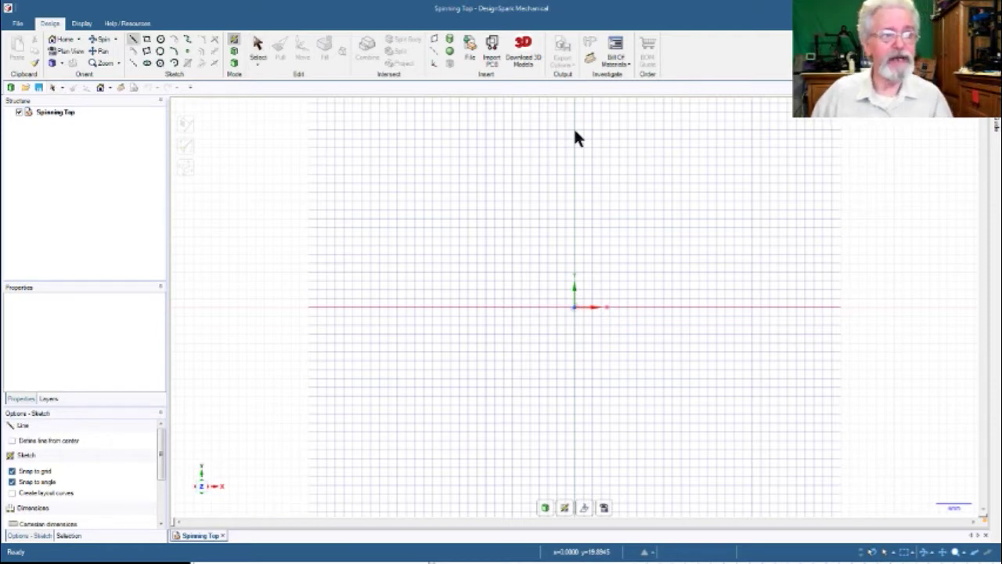
click(574, 128)
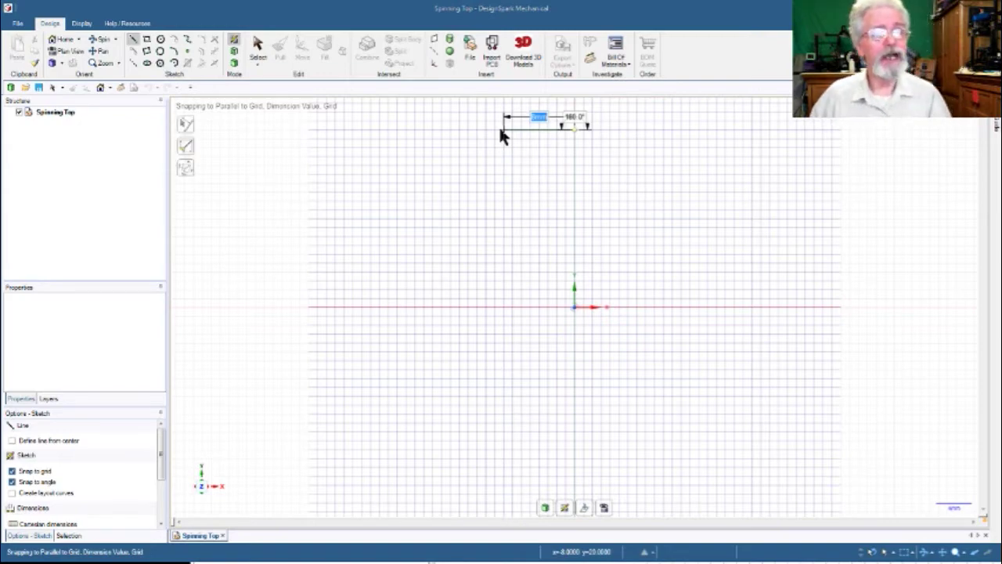
text(50)
key(Tab)
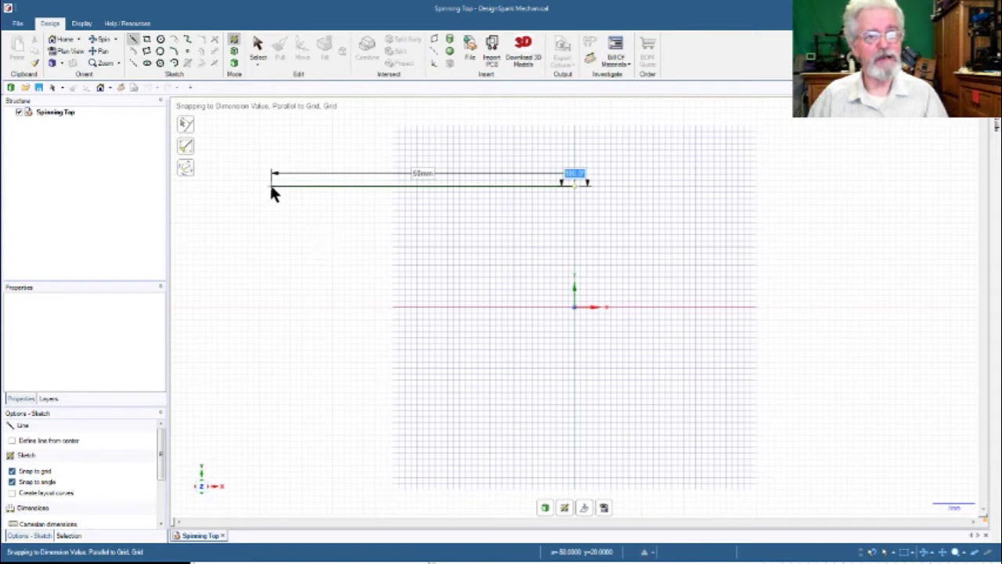
click(260, 201)
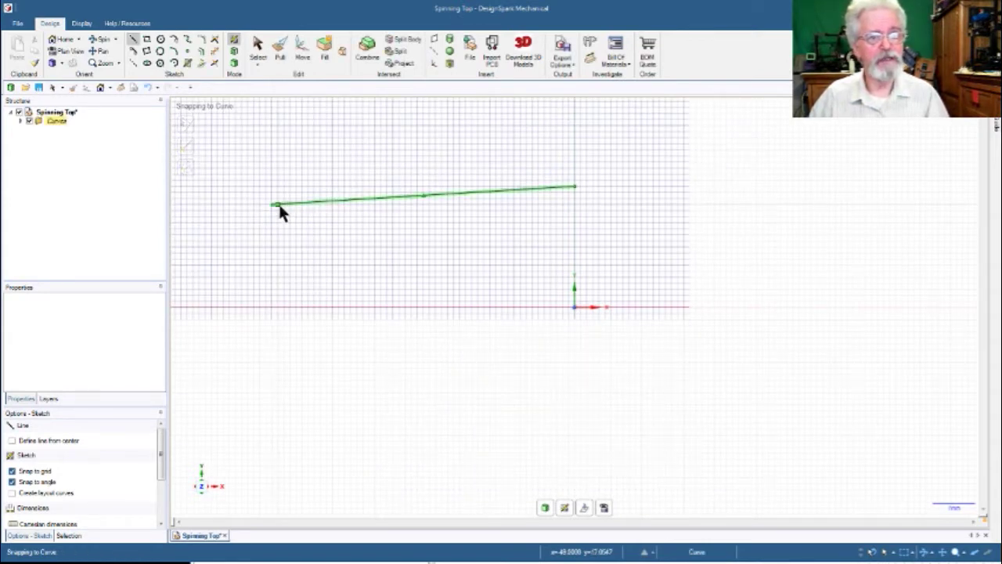
click(273, 205)
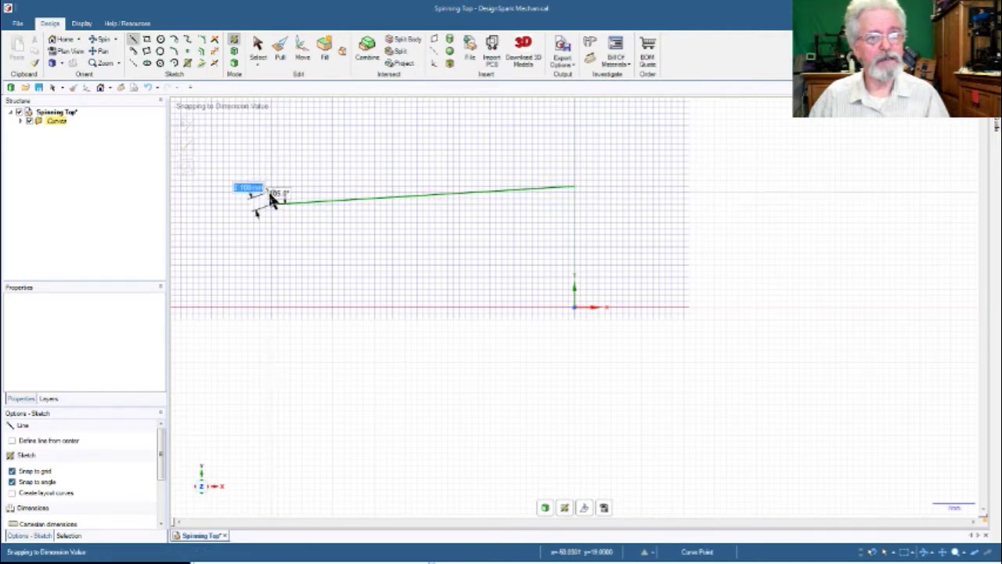
click(258, 49)
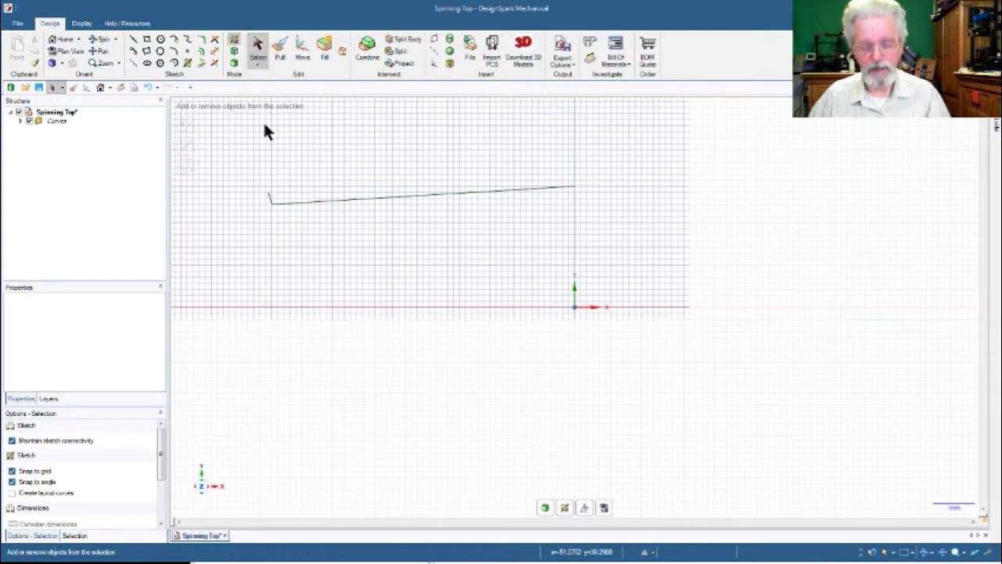
key(l)
key(ctrl+z)
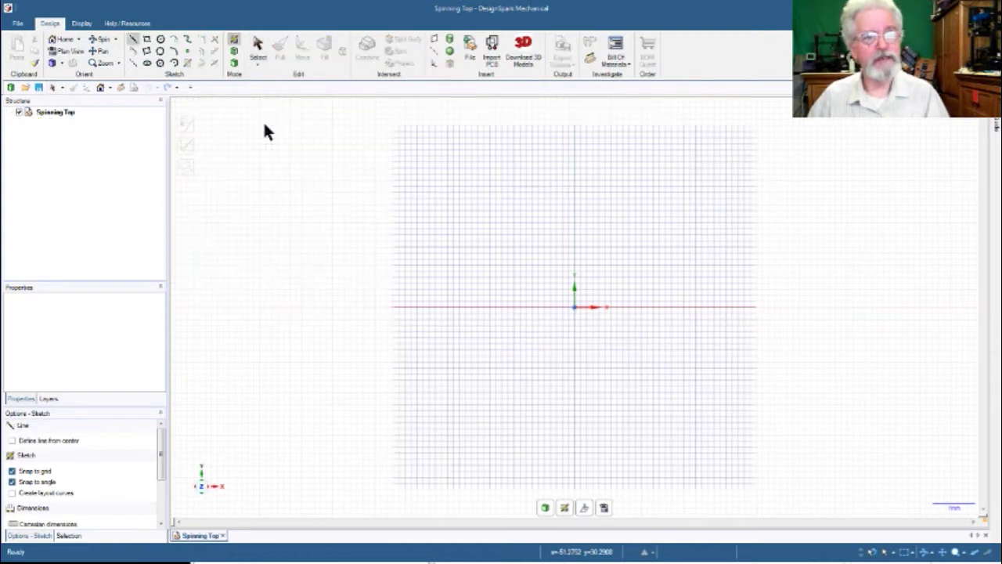
Draw a 50 mm horizontal line leftward from the Y axis at y = 20 mm, and a 25 mm vertical line down from its end
click(573, 184)
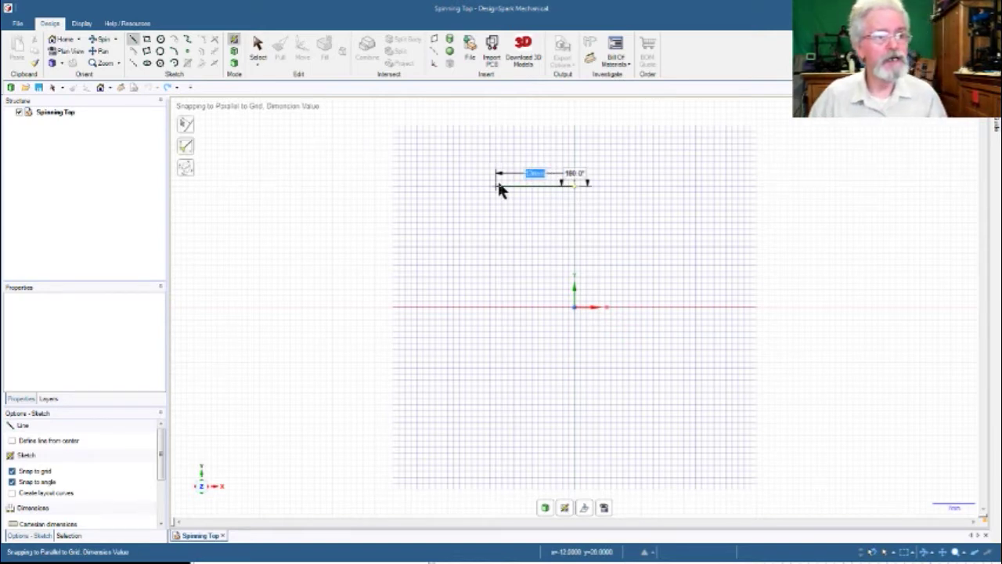
text(50)
key(Tab)
key(Return)
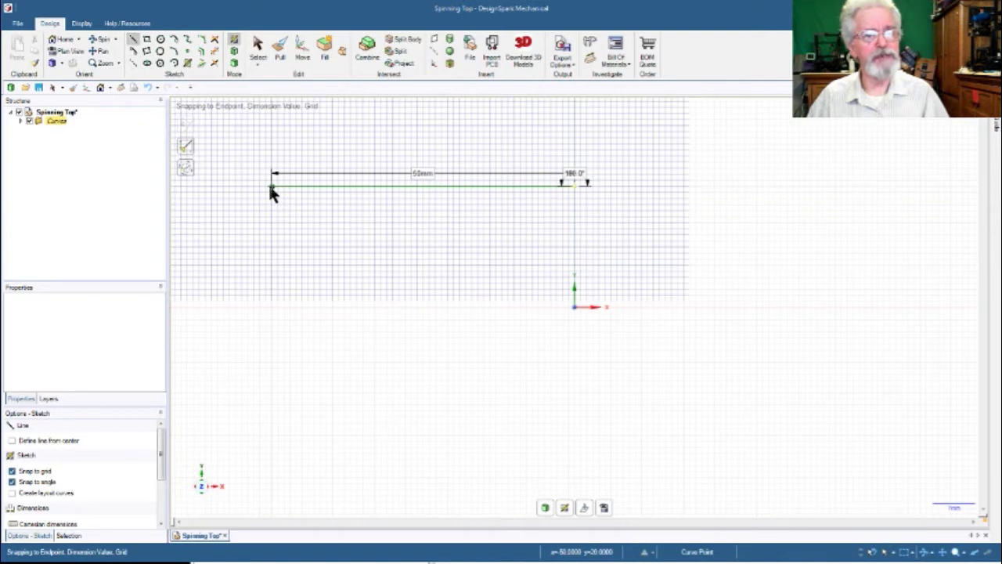
click(271, 188)
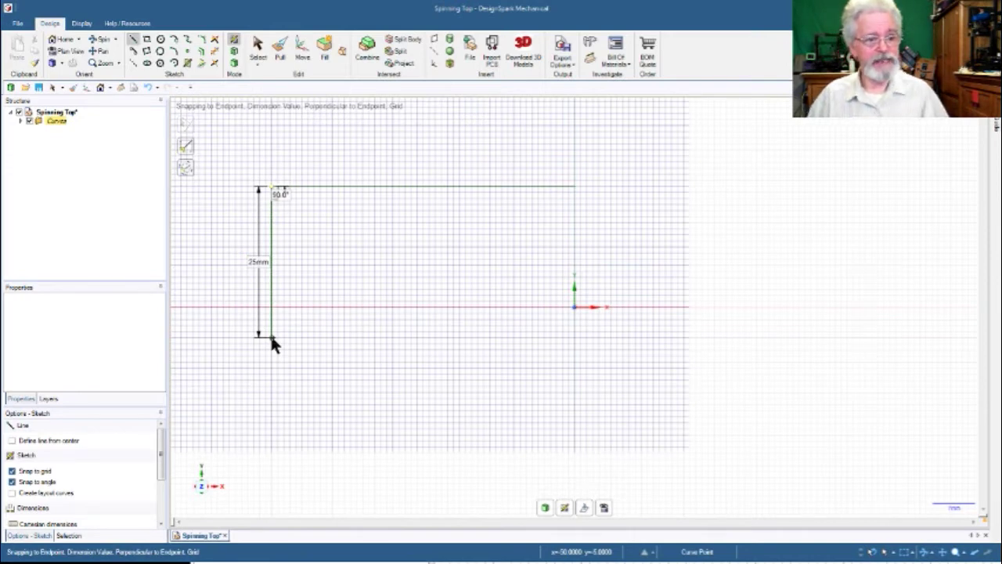
scroll(302, 345, down, 2)
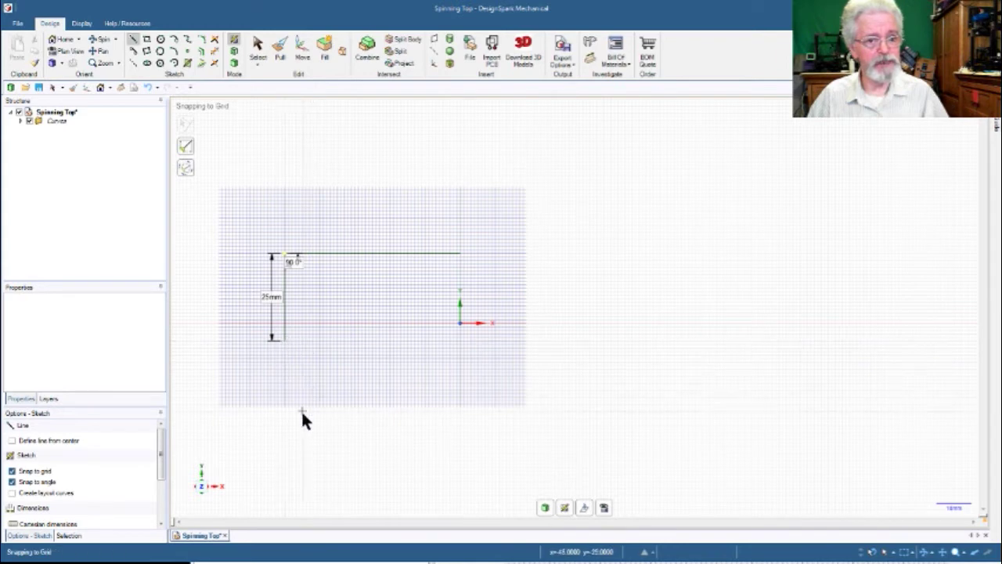
Close the profile with a sloped line about 68.6 mm long to the Y axis and a 72 mm vertical line along that axis
click(285, 340)
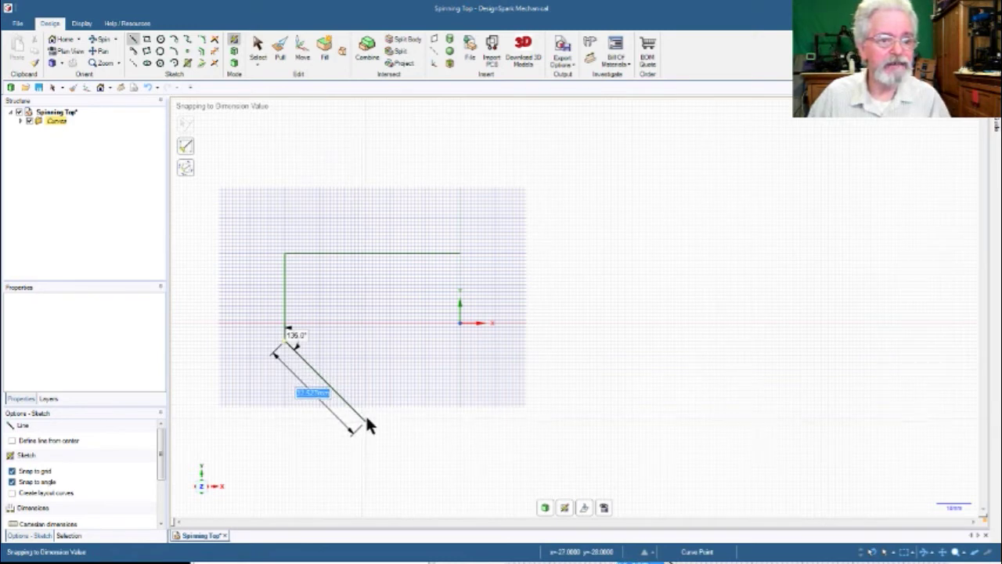
click(459, 510)
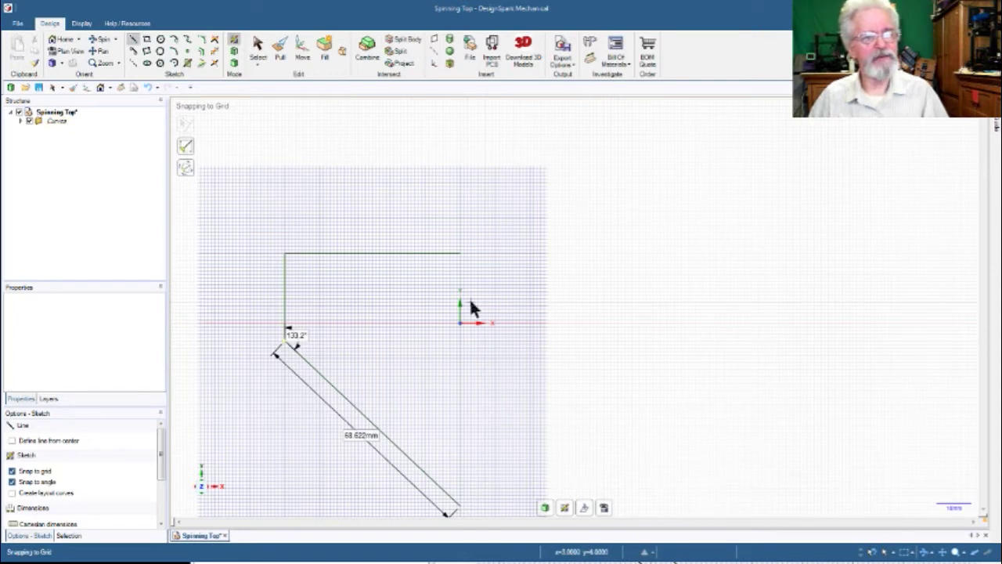
click(460, 253)
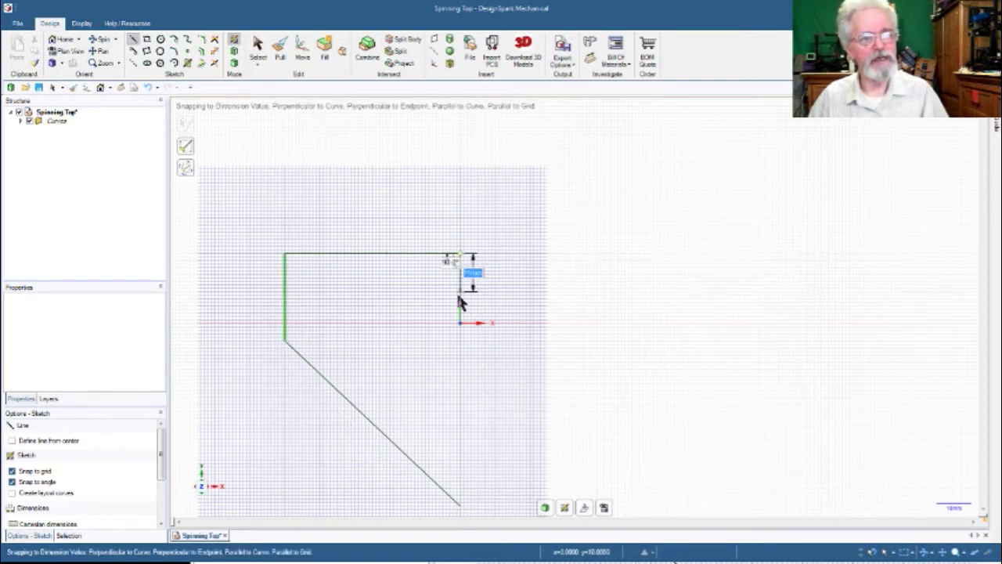
click(459, 505)
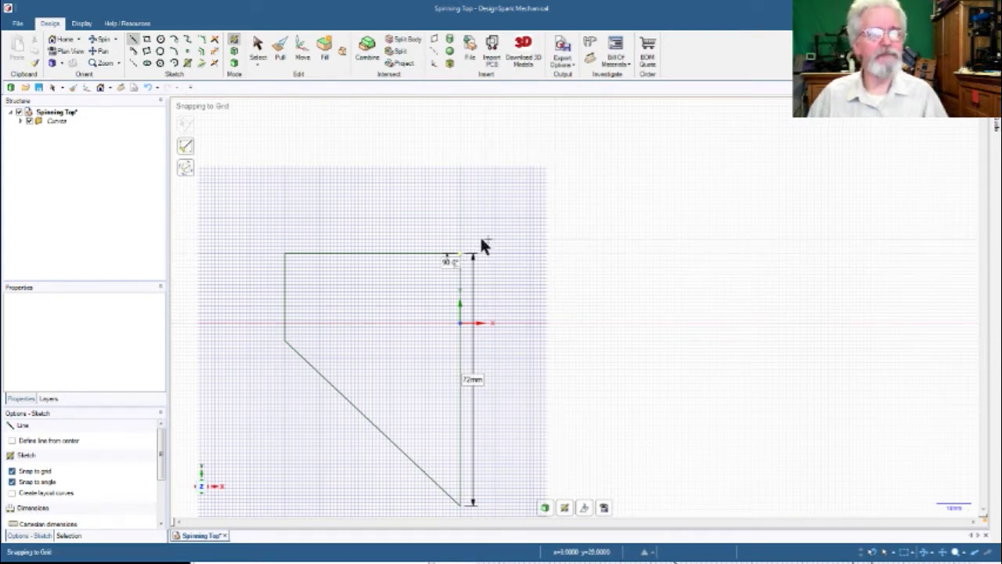
Draw a 10 mm vertical construction line on the Y axis, from above the profile down to its upper corner
click(134, 63)
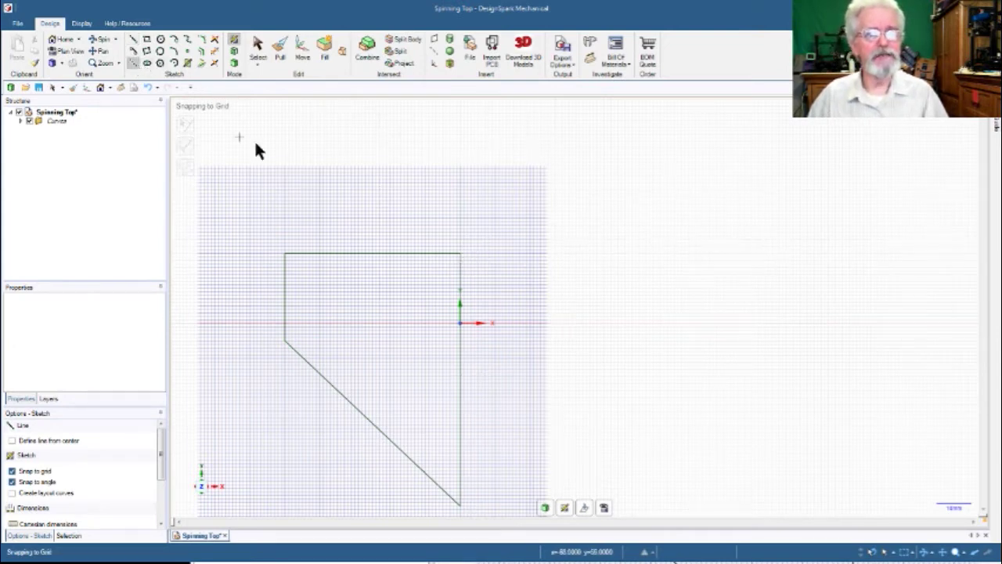
click(459, 219)
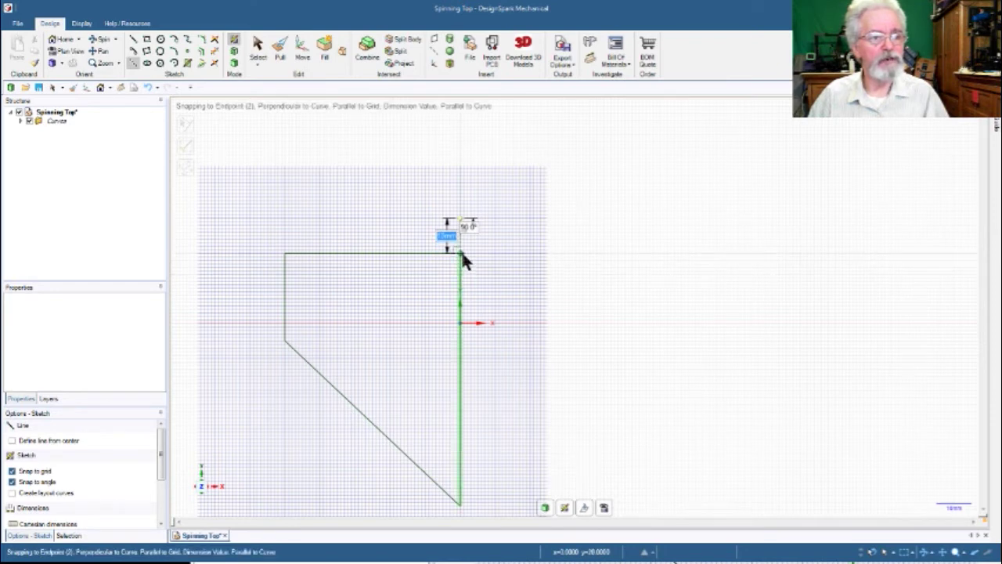
click(461, 253)
click(689, 350)
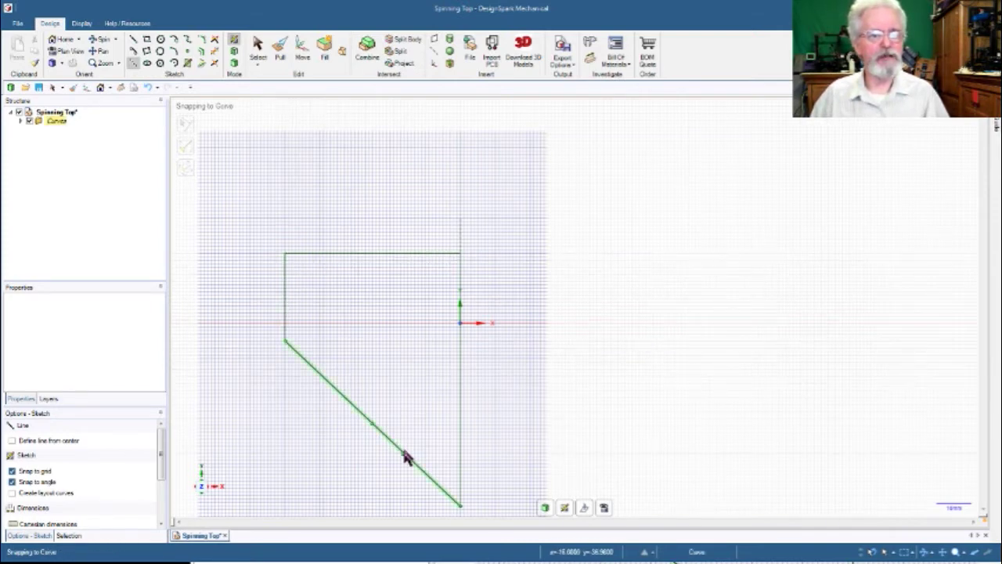
Examine the four solid profile lines as a selection, and compare them with the dashed construction line
click(256, 48)
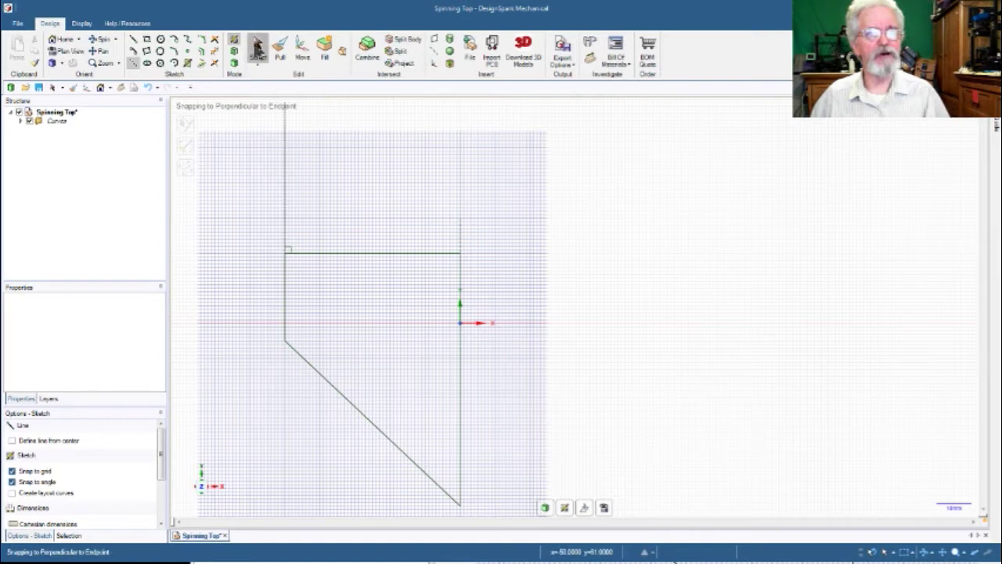
click(375, 255)
ctrl+click(285, 300)
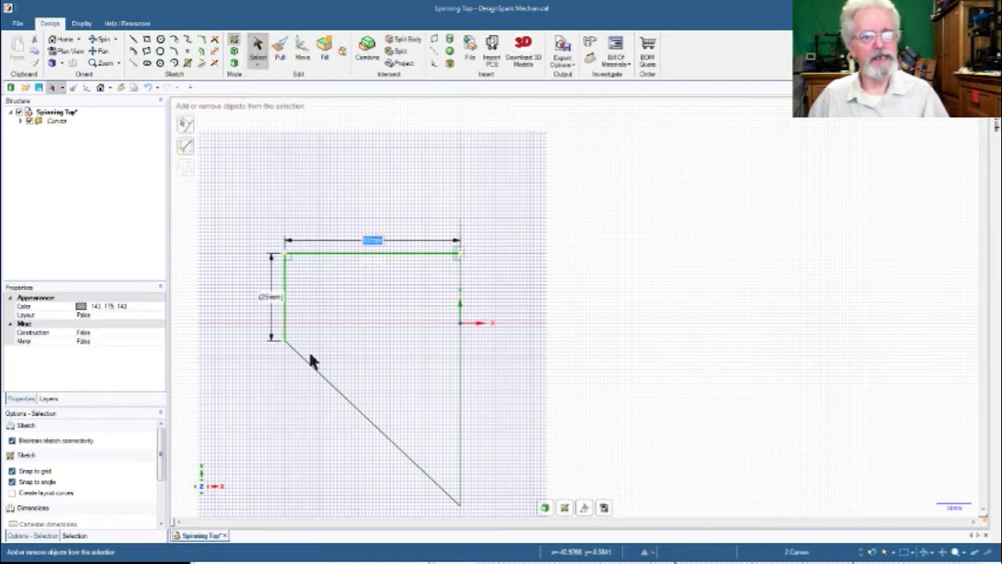
ctrl+click(315, 372)
ctrl+click(459, 381)
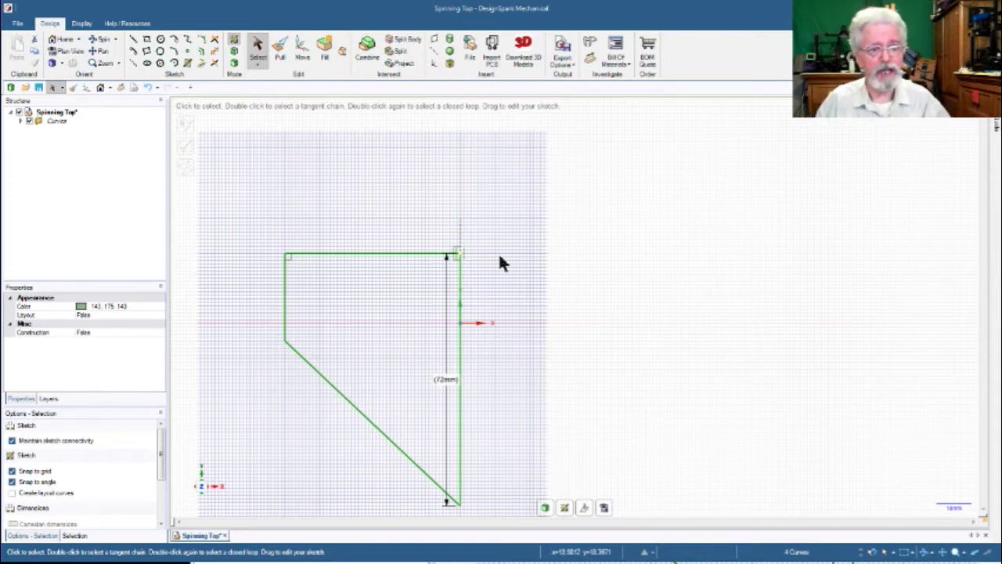
click(462, 233)
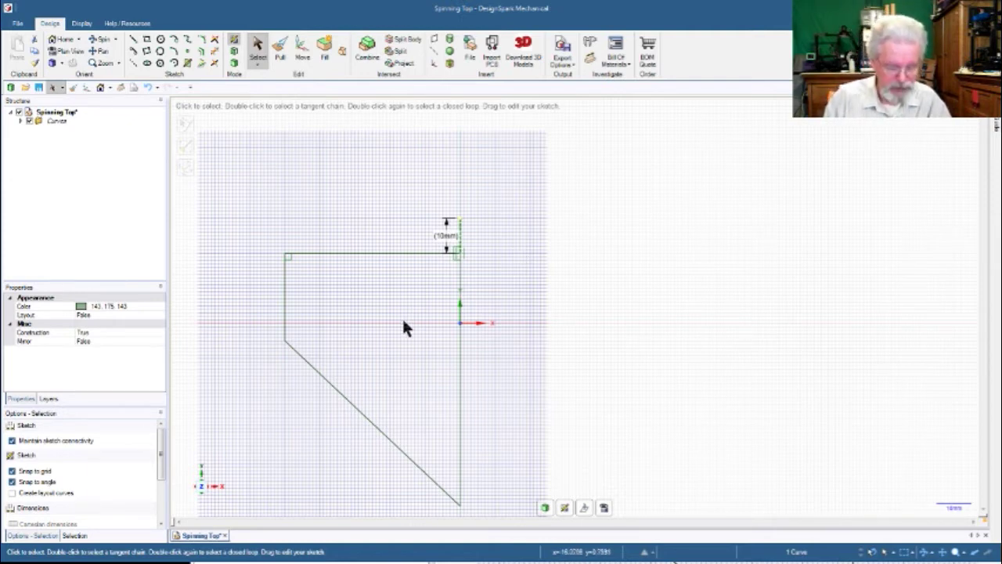
Turn the closed profile into a surface and fully revolve it with Pull about the dashed construction line
key(p)
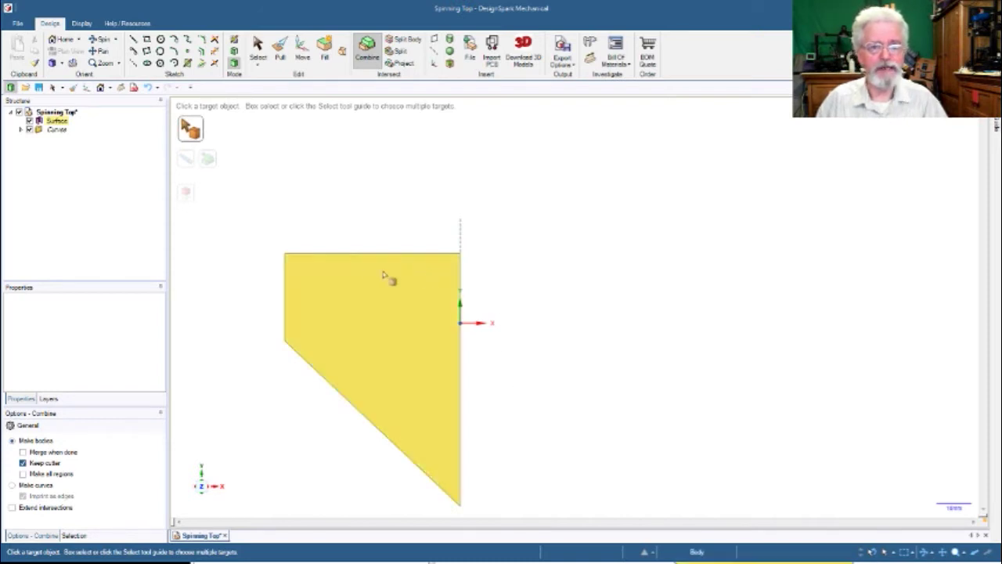
click(360, 291)
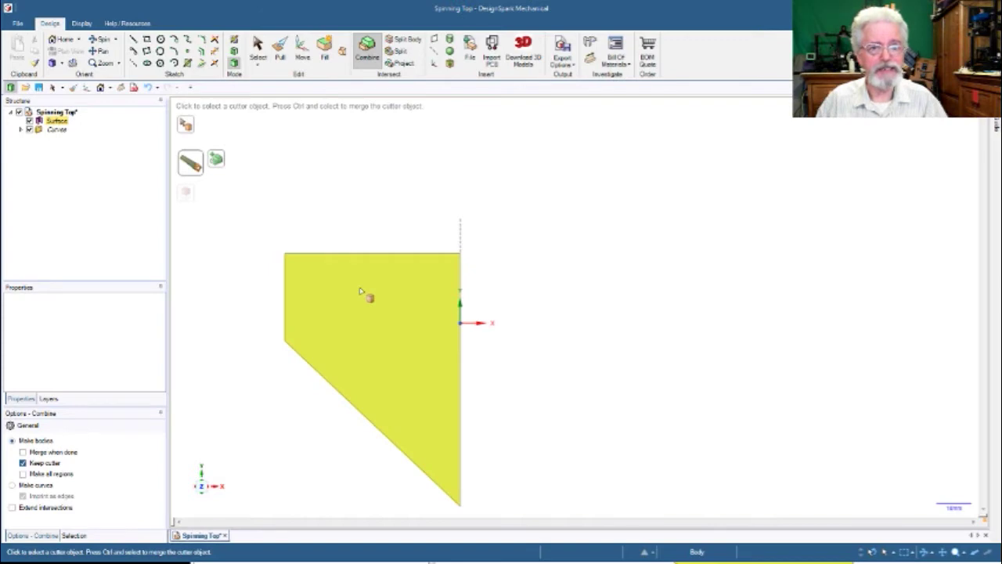
click(279, 49)
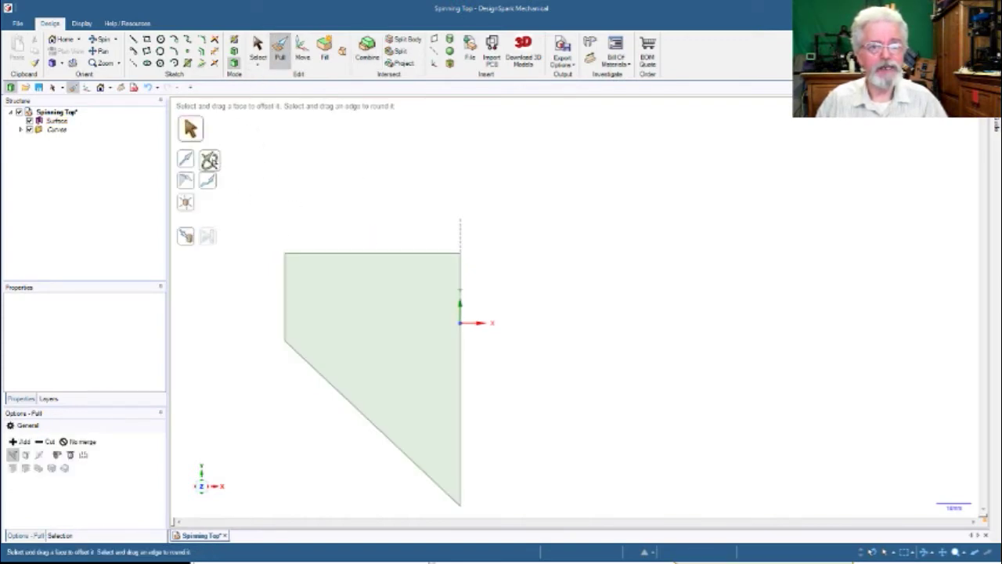
click(210, 161)
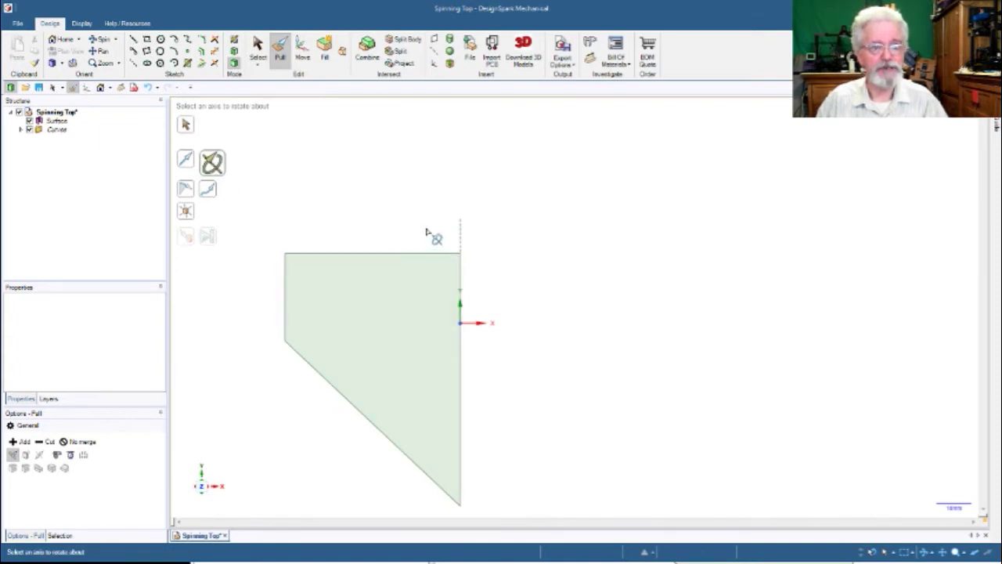
click(460, 237)
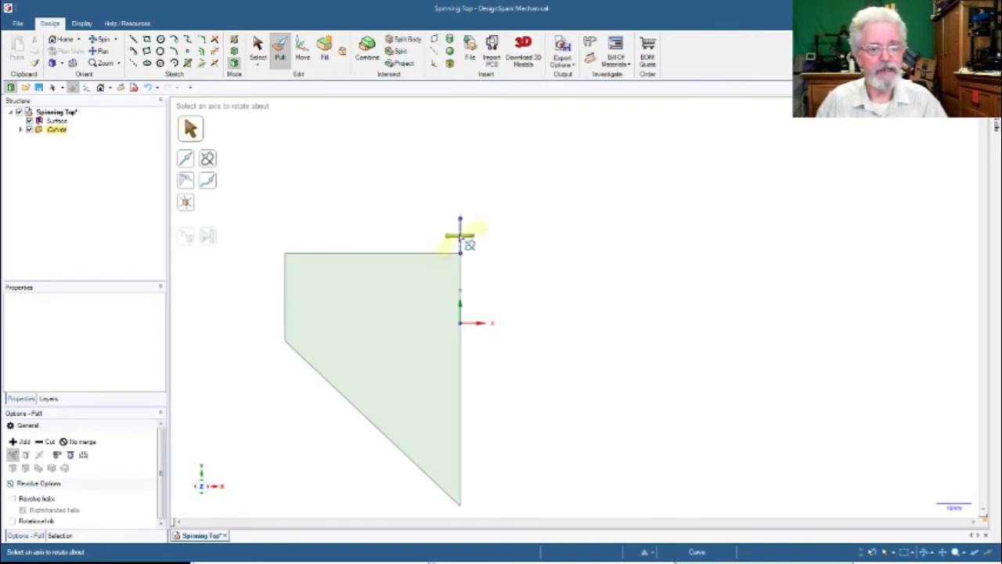
click(377, 288)
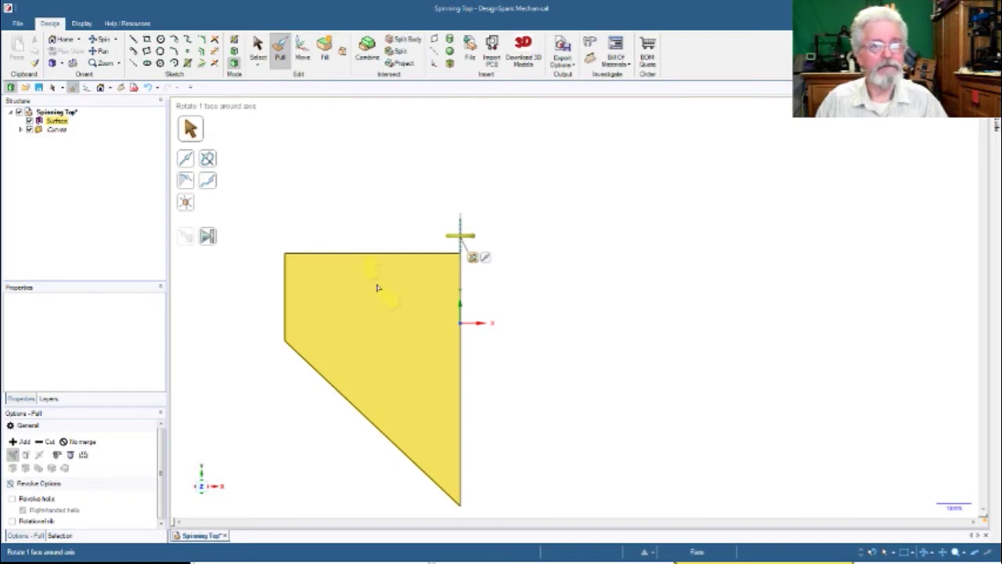
click(337, 307)
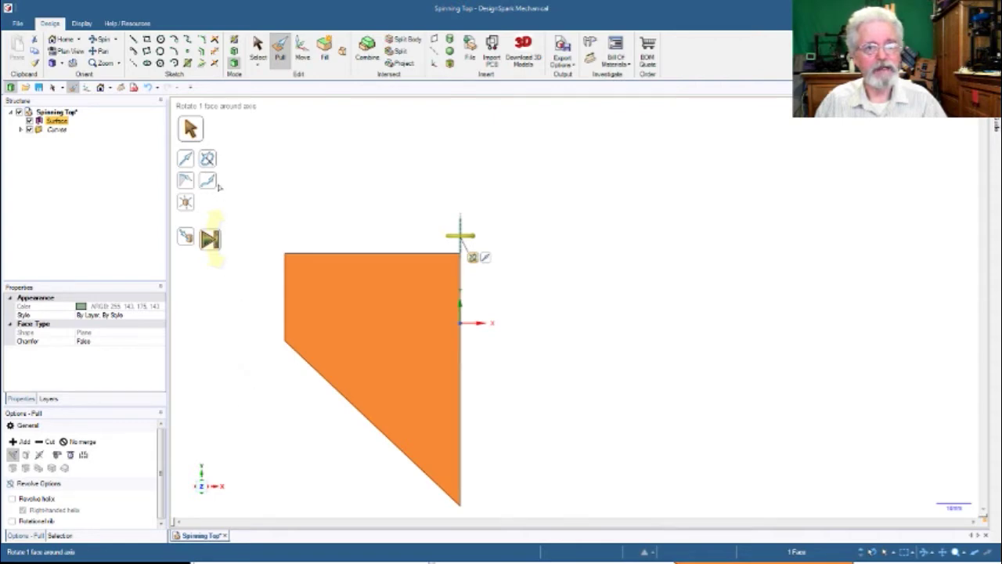
click(210, 238)
click(376, 188)
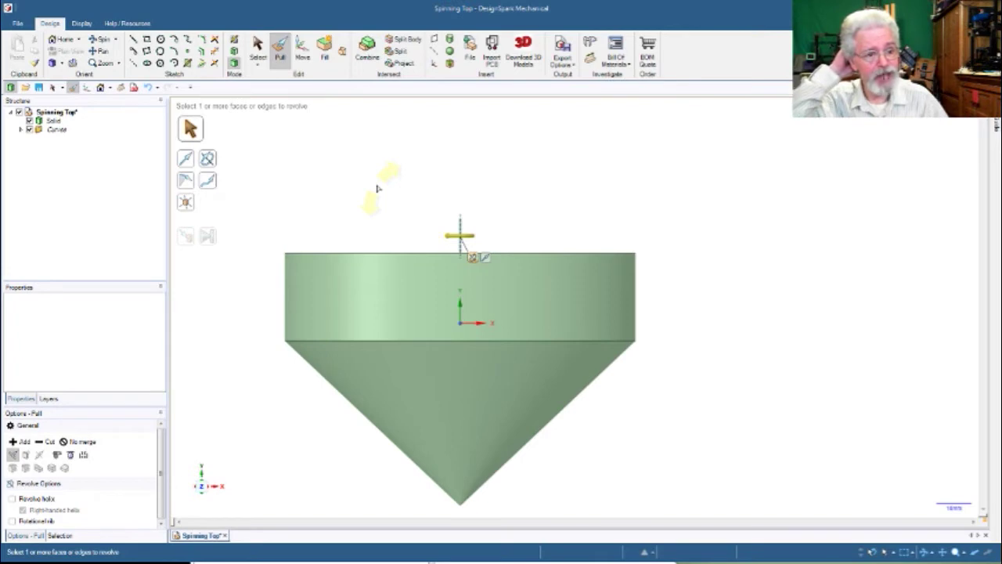
mouse_move(375, 188)
middle_down()
mouse_move(371, 237)
mouse_move(384, 266)
mouse_move(397, 136)
mouse_move(401, 177)
mouse_move(385, 223)
mouse_move(414, 203)
mouse_move(412, 179)
mouse_move(436, 164)
mouse_move(430, 198)
mouse_move(414, 209)
mouse_move(389, 200)
middle_up()
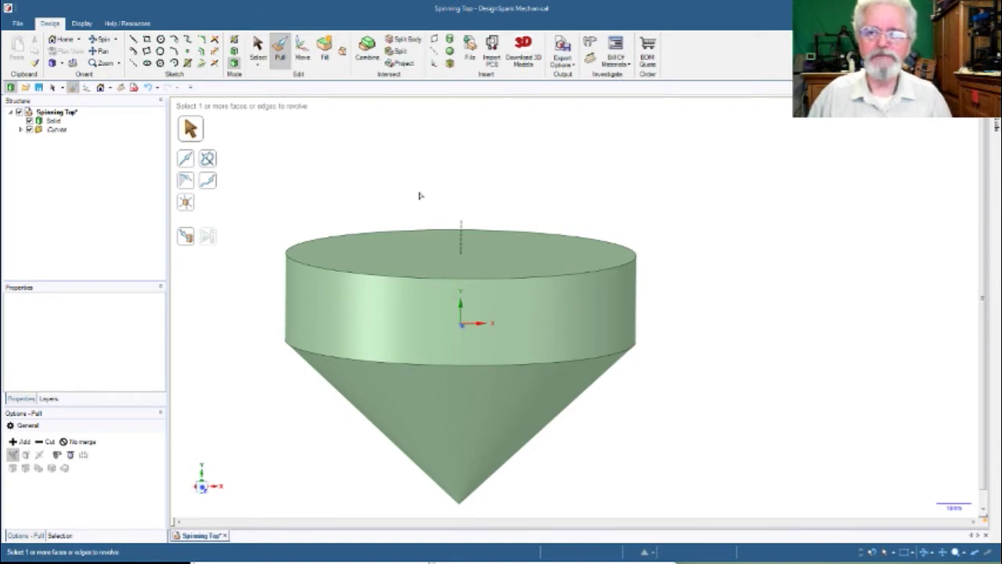
Open a sketch on the solid's flat circular top face in plan view
click(540, 268)
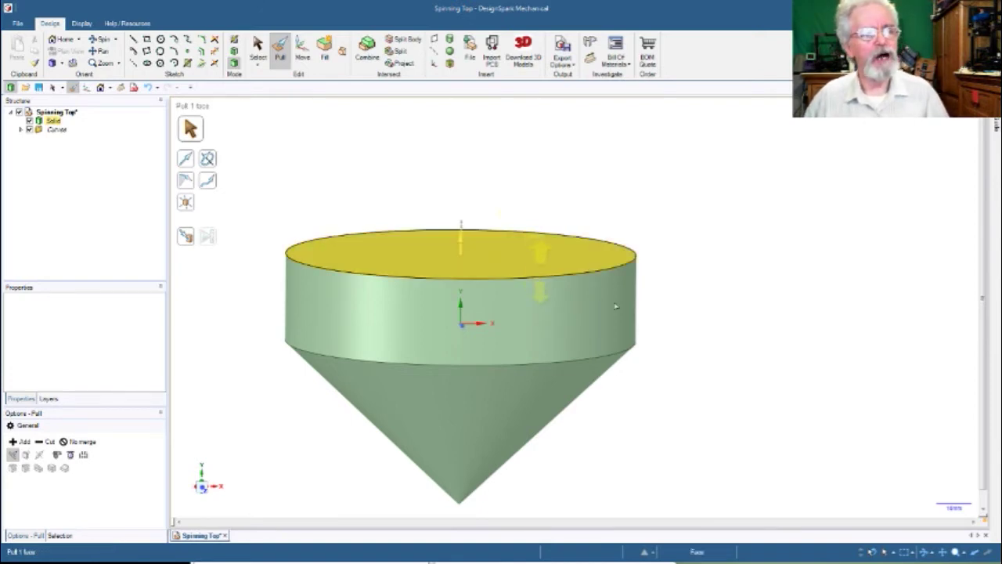
click(618, 383)
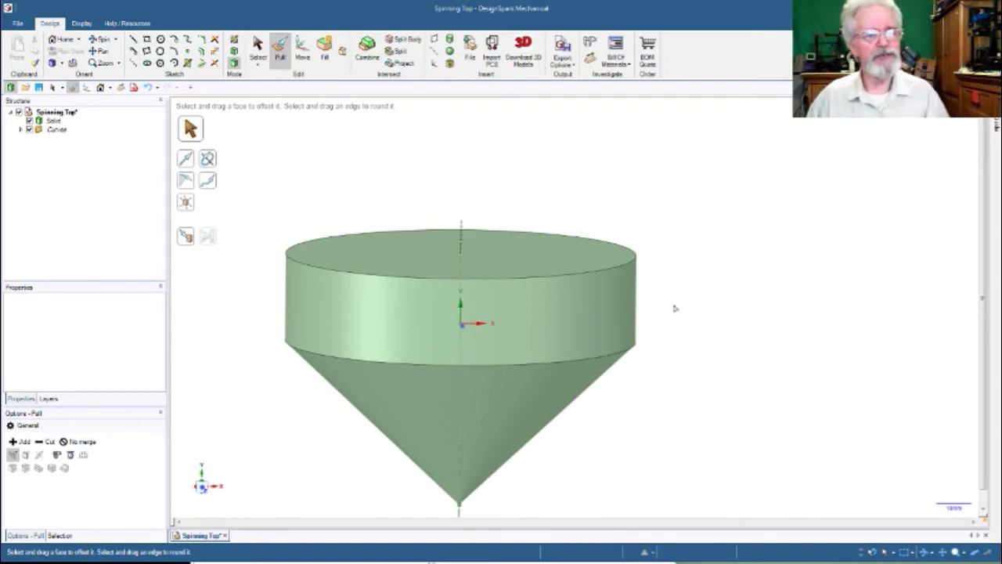
click(519, 256)
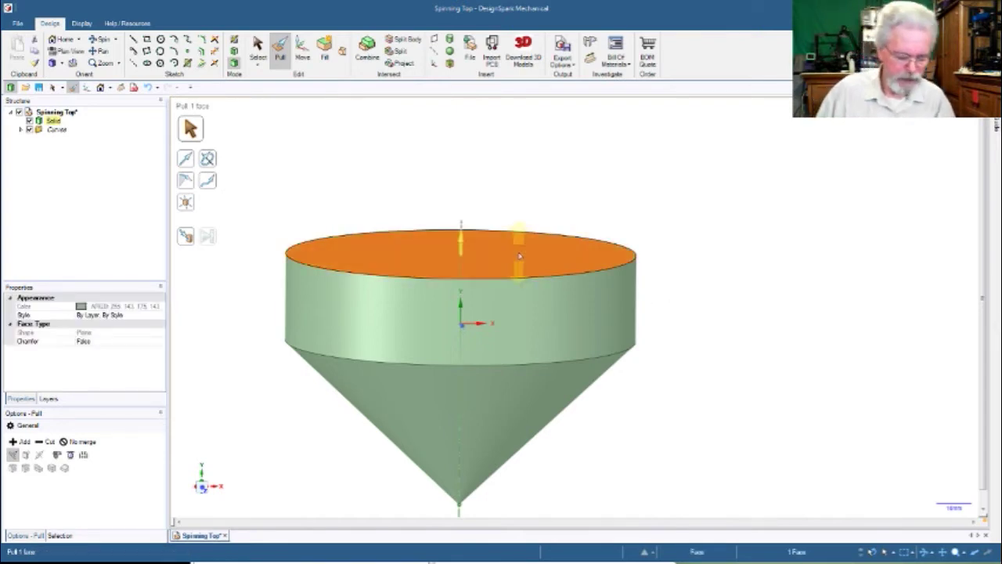
key(k)
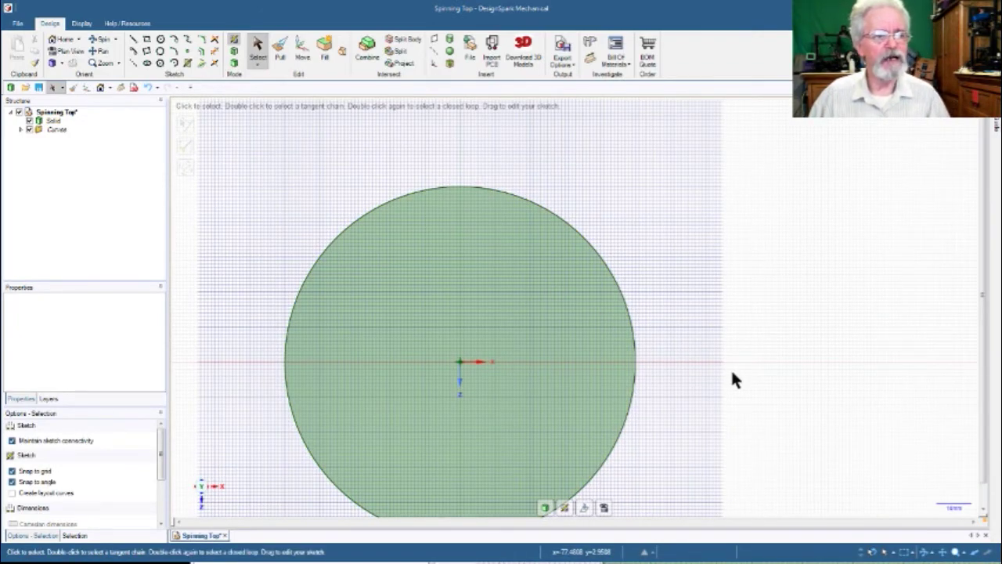
Delete the dashed construction line standing at the centre of the solid's flat top face
mouse_move(732, 374)
middle_down()
mouse_move(741, 300)
mouse_move(754, 301)
middle_up()
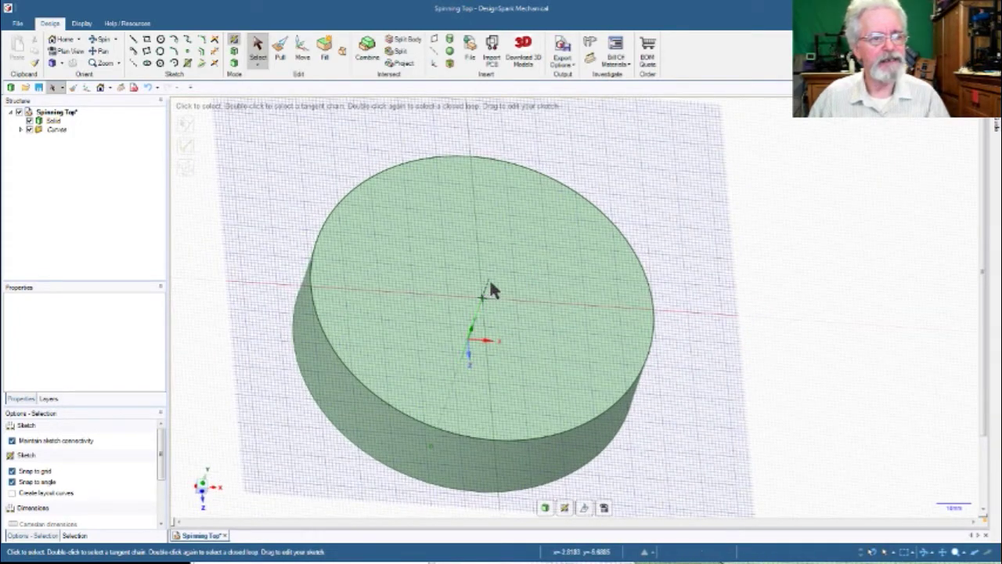
click(260, 56)
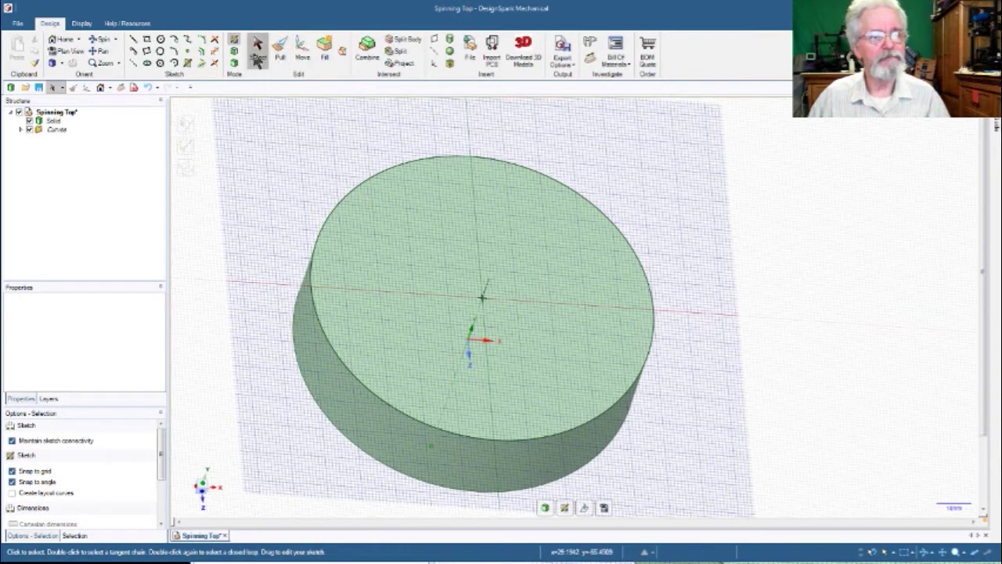
scroll(488, 290, up, 6)
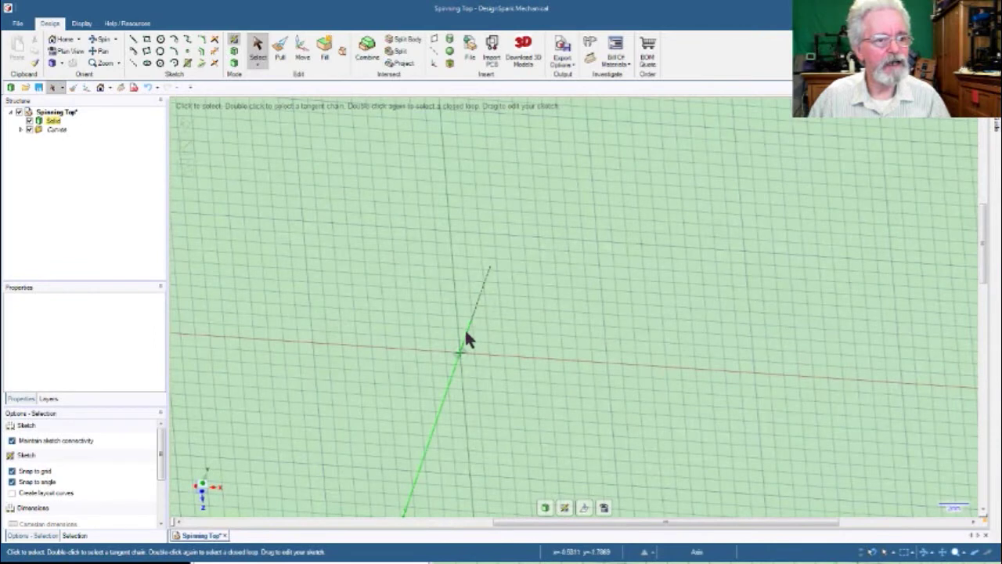
click(472, 322)
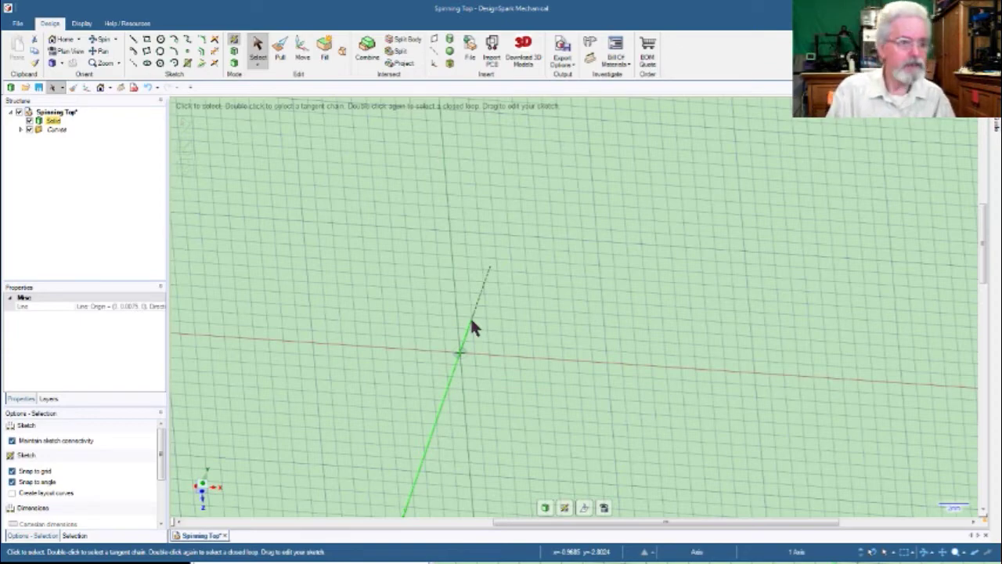
click(474, 305)
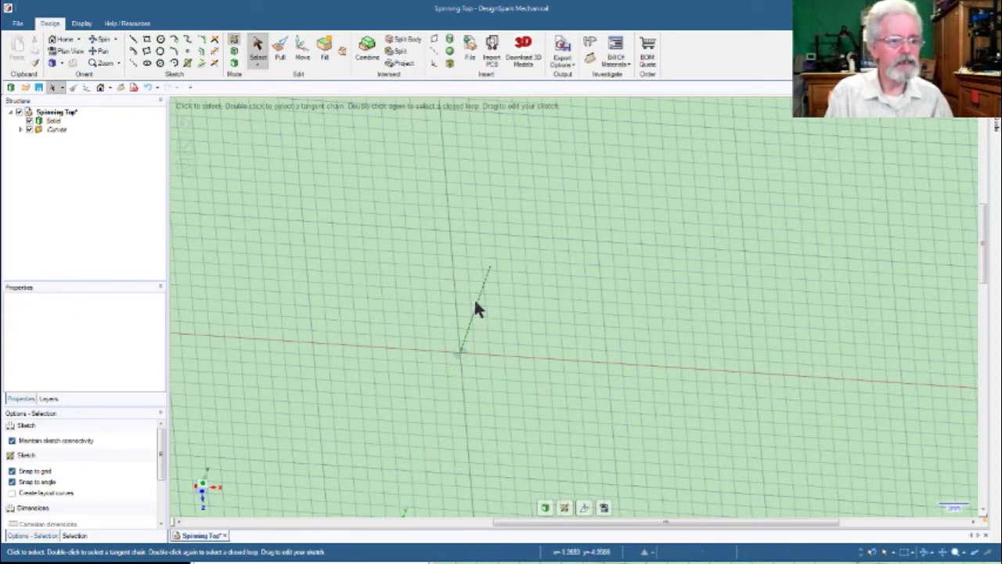
scroll(475, 287, down, 3)
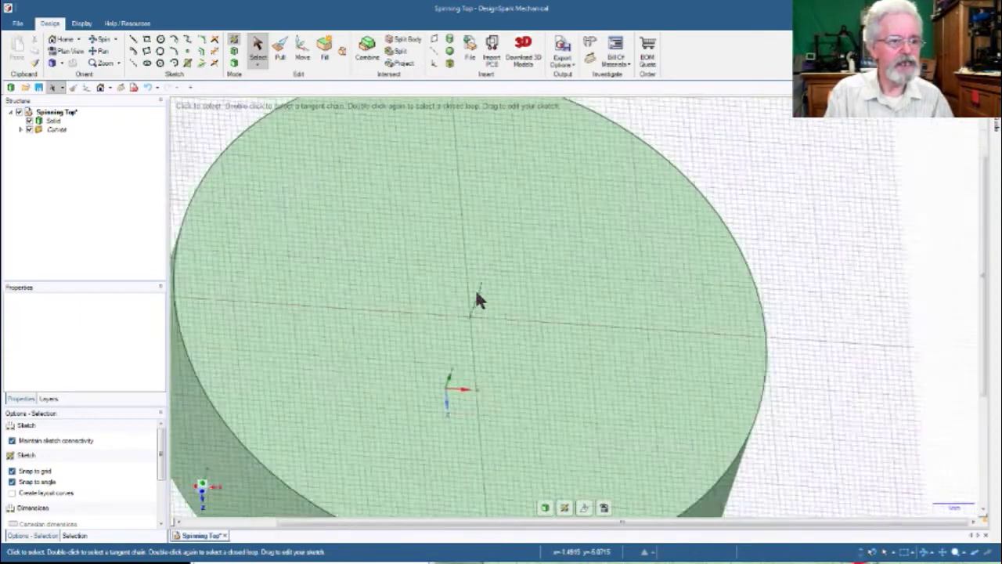
scroll(479, 301, down, 2)
scroll(481, 304, up, 6)
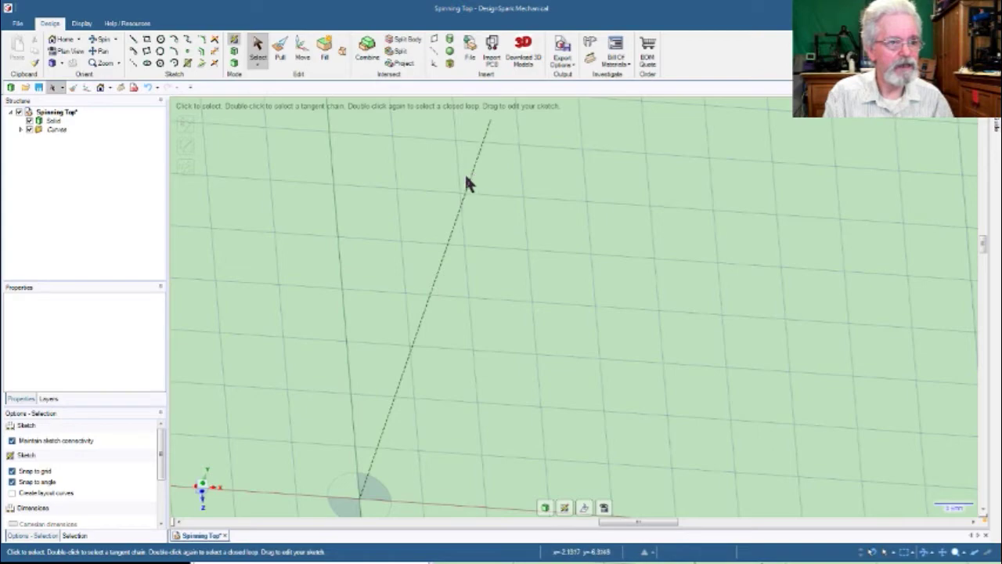
scroll(468, 174, down, 5)
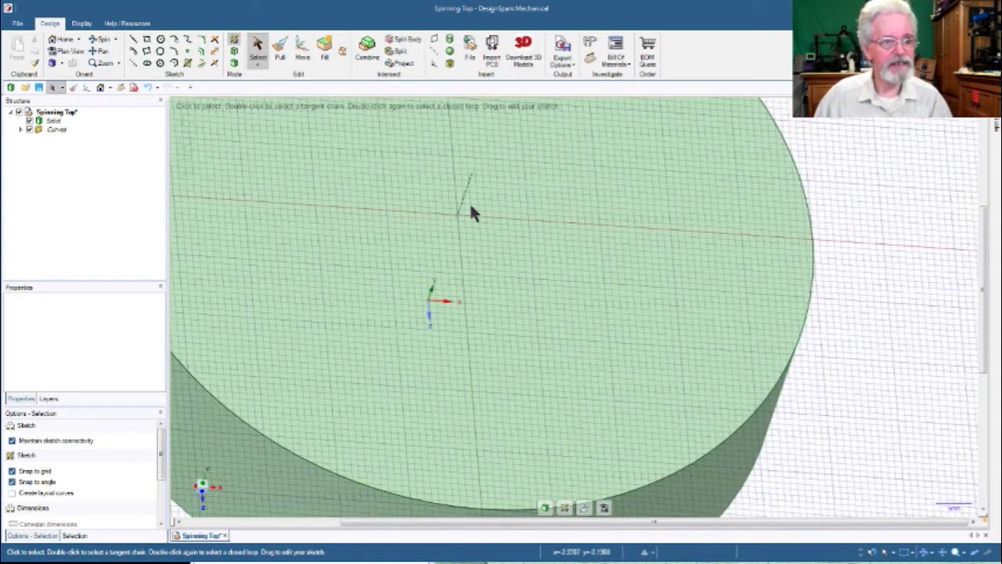
mouse_move(473, 210)
middle_down()
mouse_move(473, 168)
mouse_move(481, 181)
middle_up()
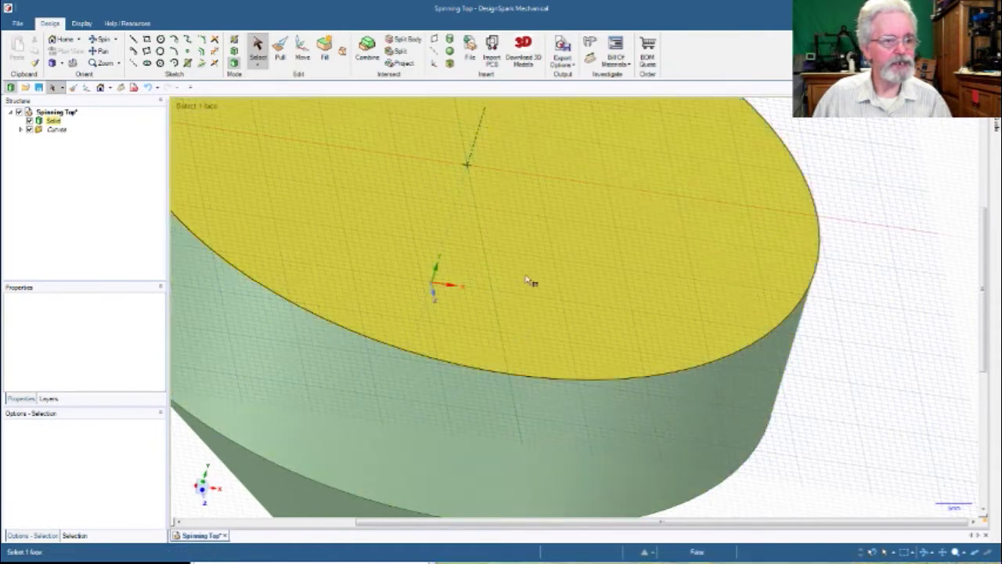
click(483, 140)
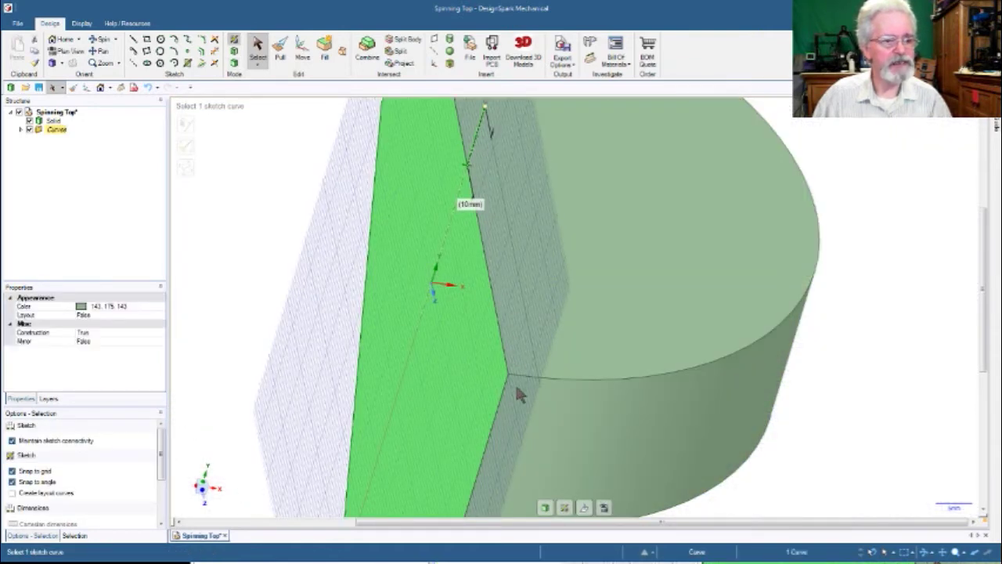
key(Delete)
scroll(510, 336, down, 5)
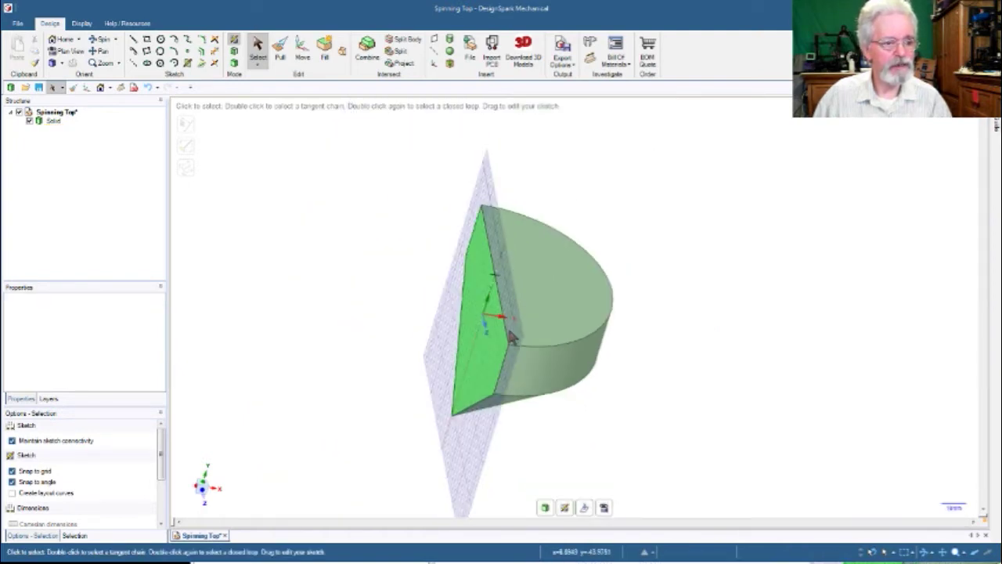
Sketch a 6.2 mm diameter circle at the centre of the solid's flat circular top face in plan view
click(569, 506)
click(557, 314)
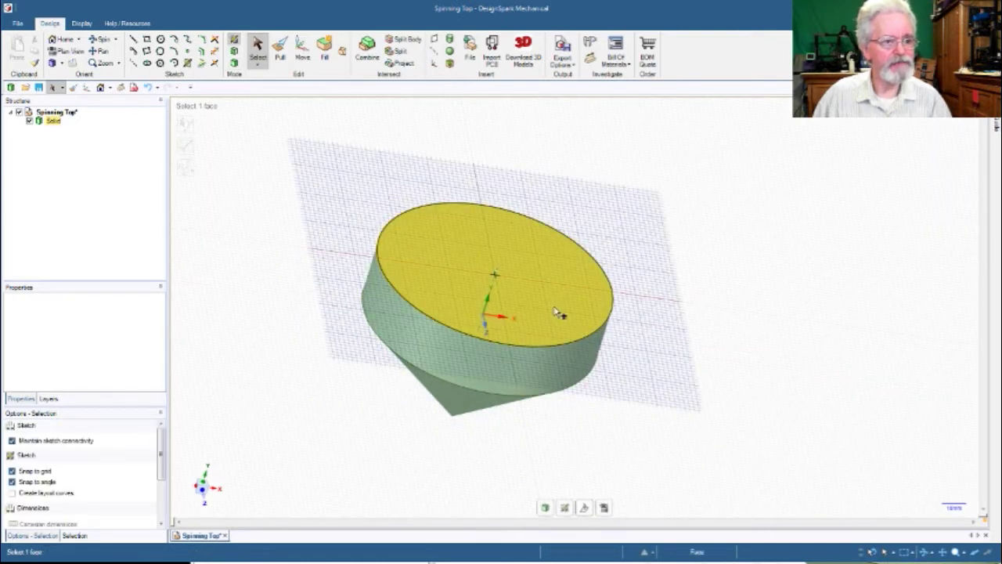
click(555, 310)
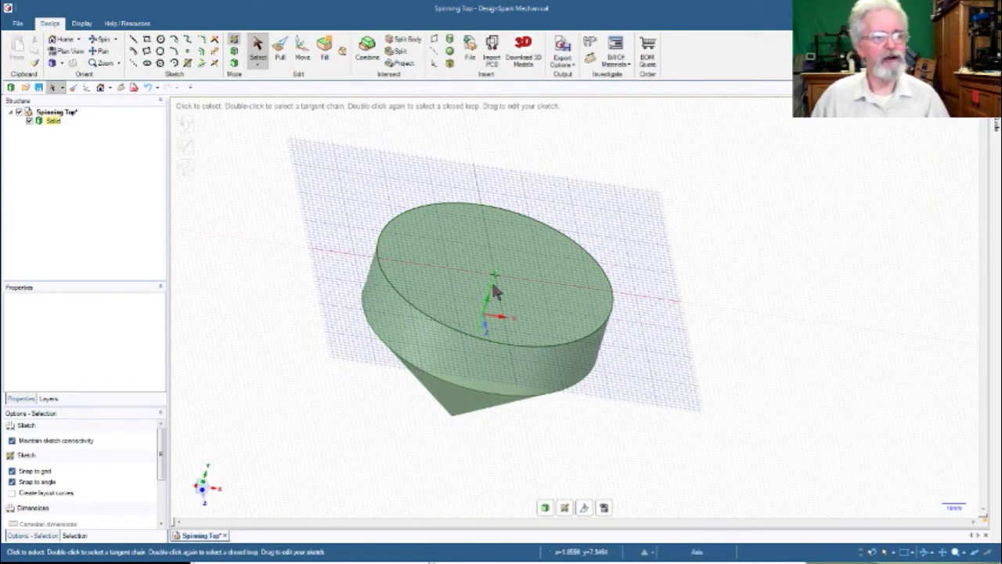
scroll(475, 347, up, 3)
scroll(476, 346, up, 1)
scroll(474, 346, down, 1)
scroll(474, 351, up, 2)
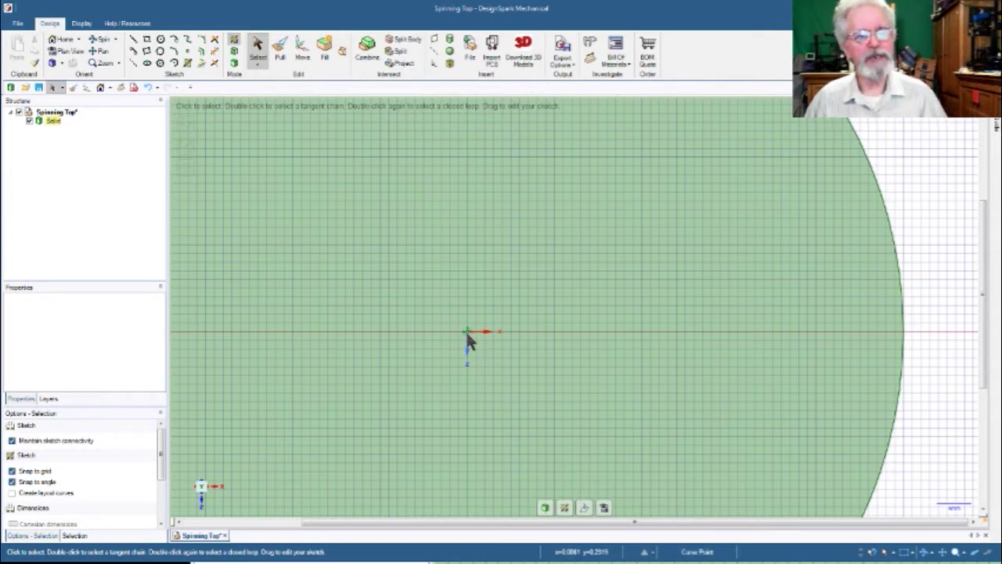
click(161, 40)
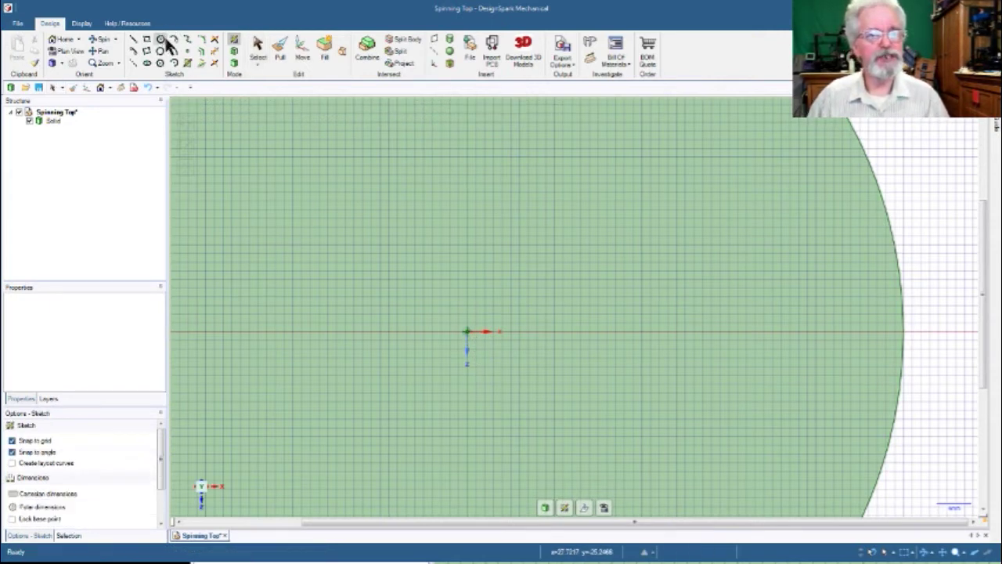
click(467, 333)
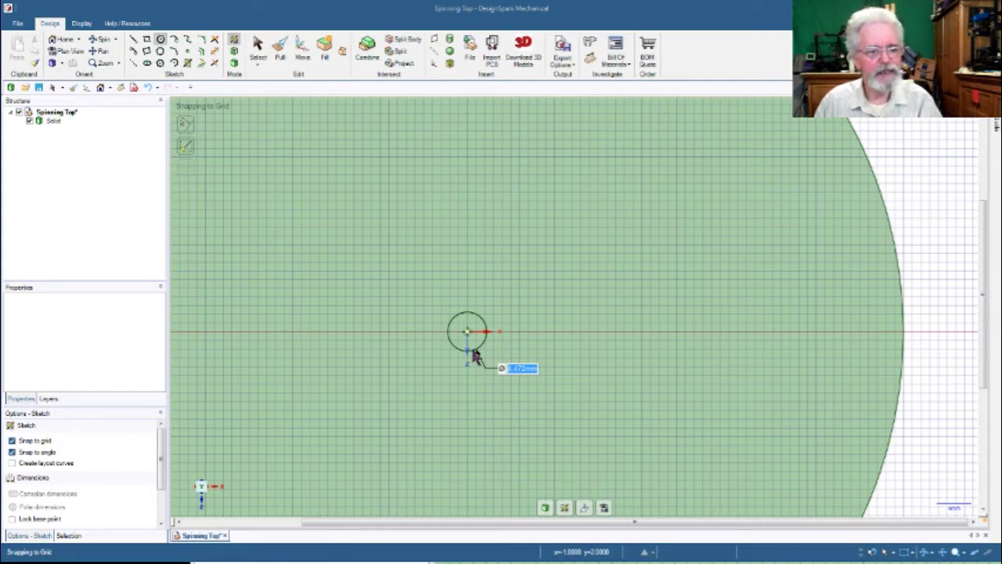
click(476, 356)
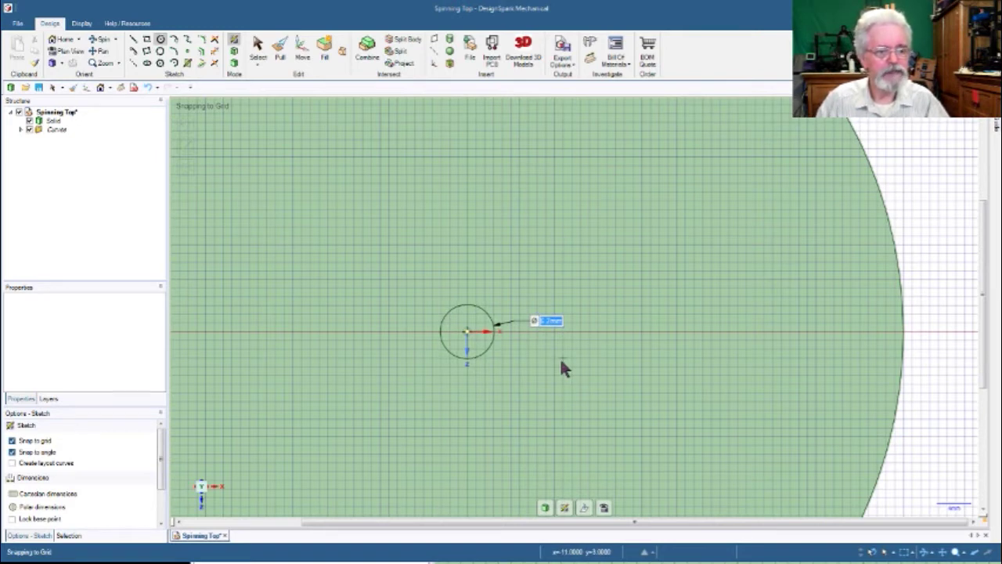
key(Return)
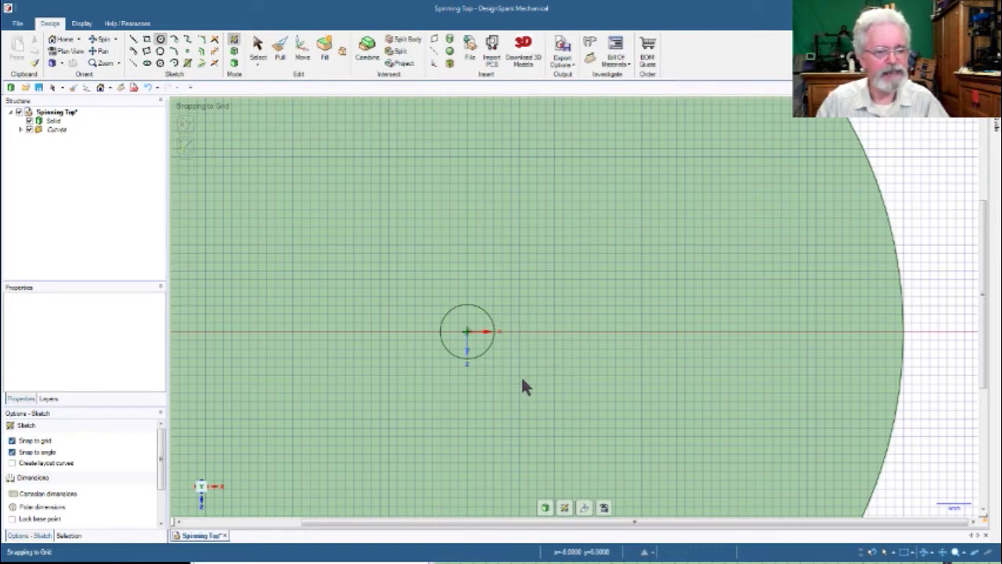
Pull the small central circle 10 mm down into the solid to cut a blind hole in the top face
key(p)
middle_drag(522, 379, 528, 338)
click(490, 224)
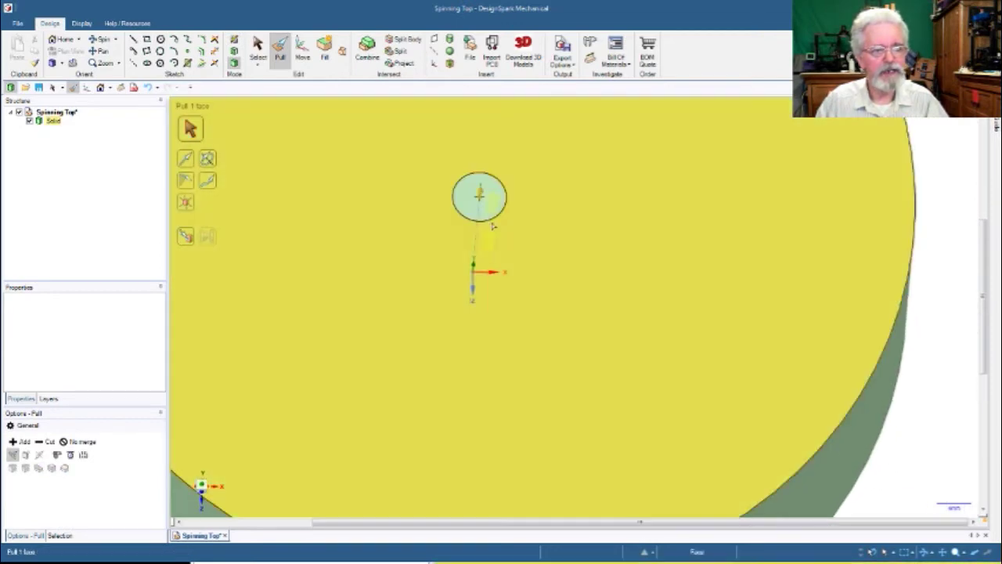
click(492, 213)
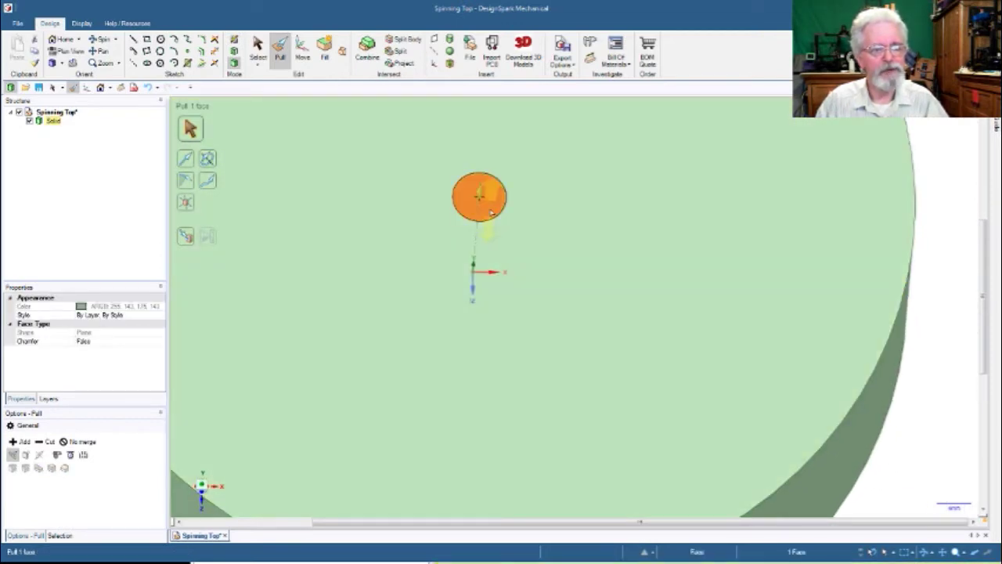
drag(491, 213, 495, 236)
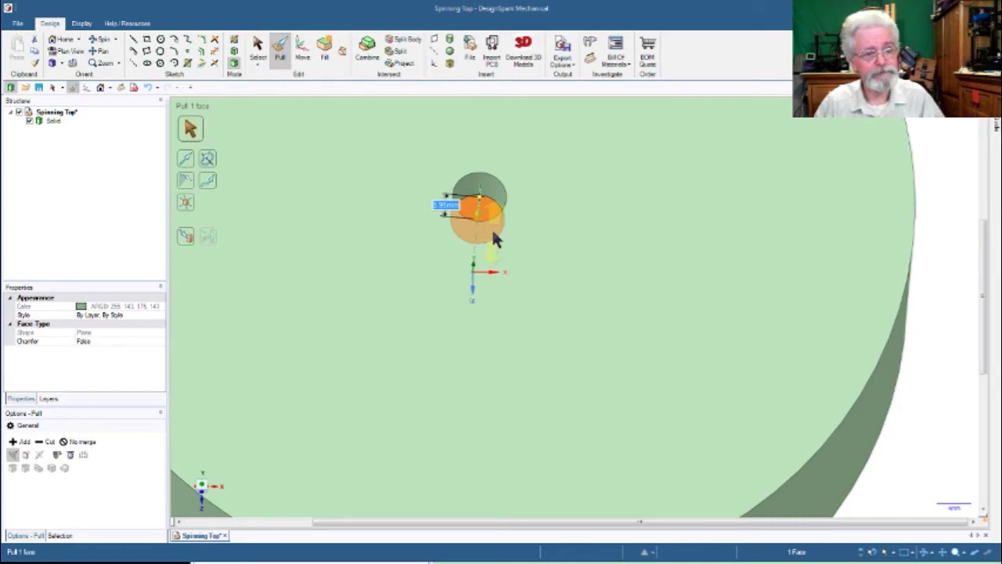
text(10)
key(Return)
Examine the hole at the centre of the top face up close, and clear the selection to view the whole solid
scroll(456, 236, up, 3)
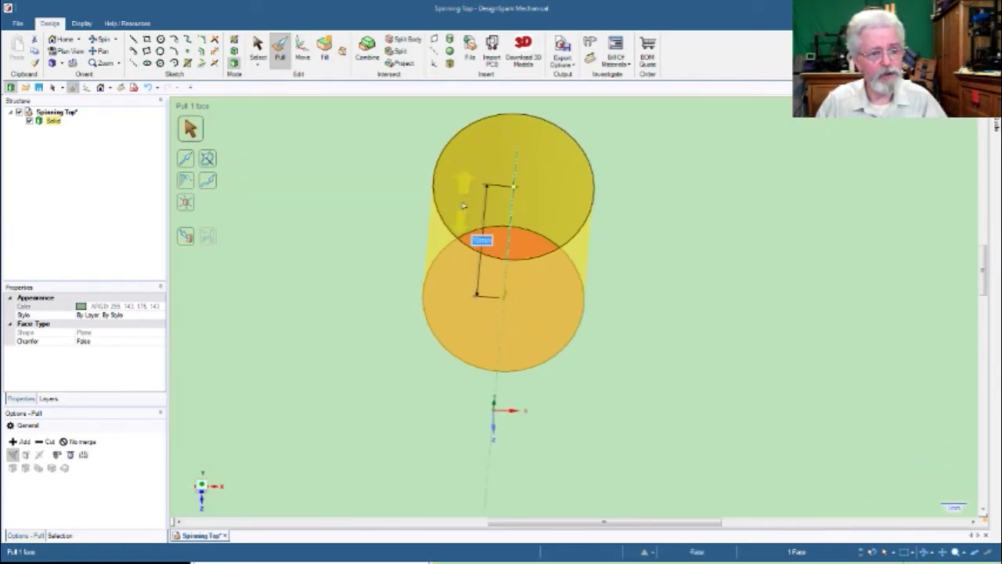
scroll(470, 227, down, 4)
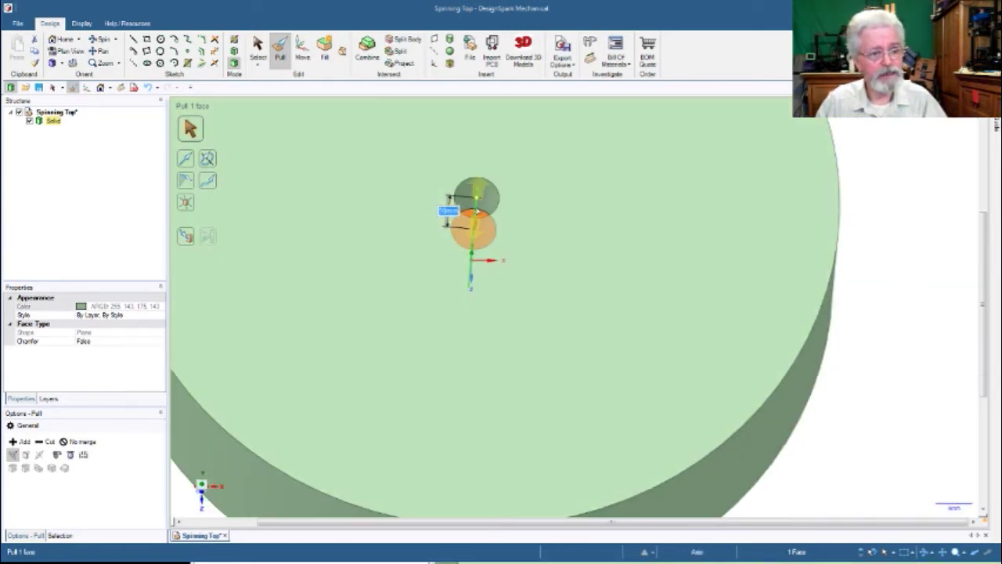
scroll(479, 213, up, 2)
scroll(476, 210, down, 3)
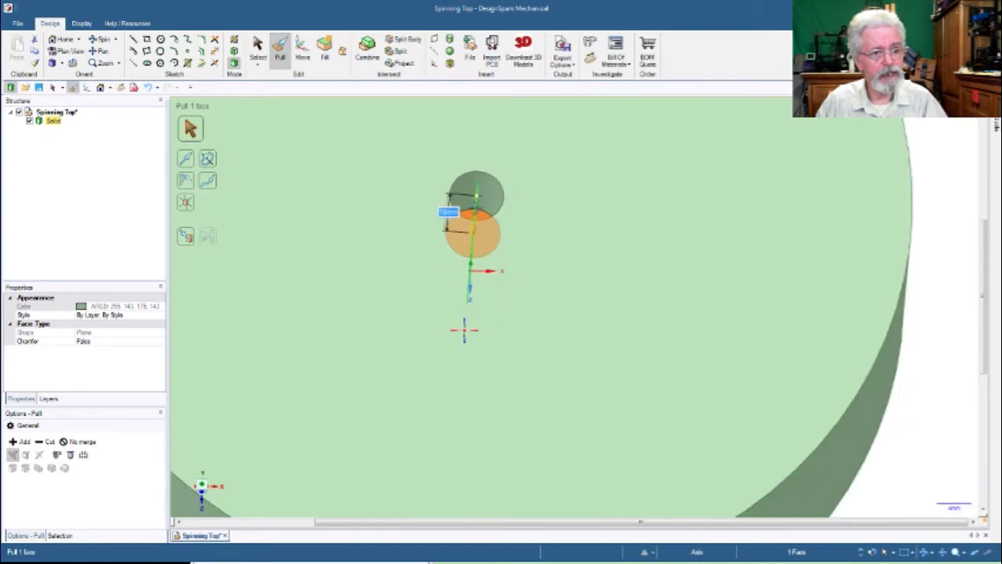
scroll(475, 208, up, 5)
scroll(476, 210, up, 2)
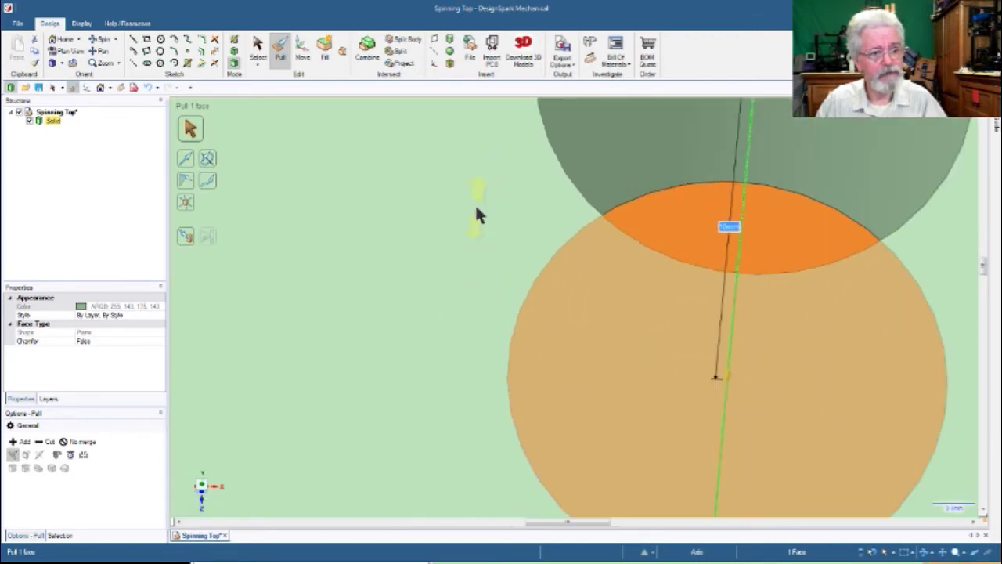
scroll(477, 210, down, 5)
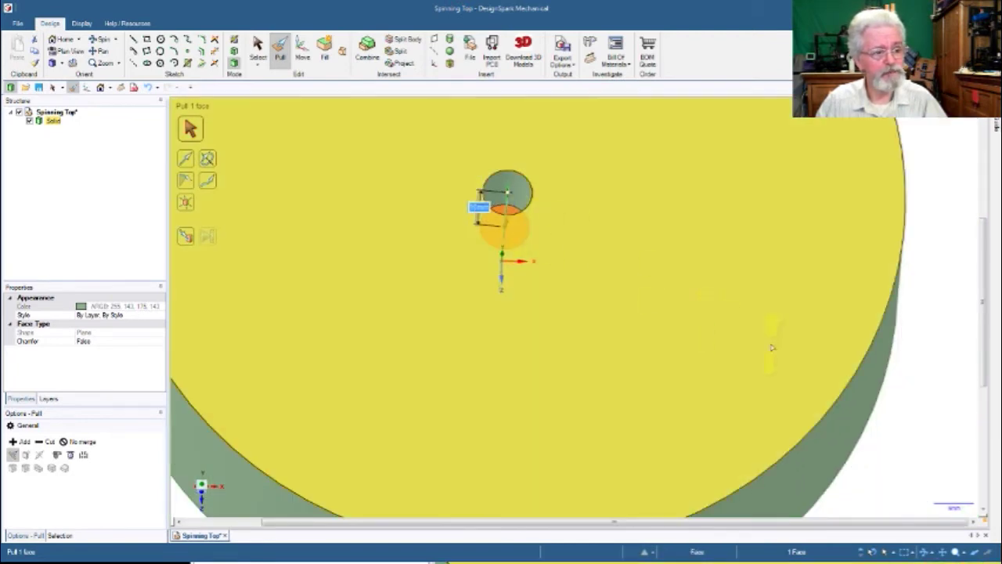
click(936, 391)
mouse_move(935, 391)
middle_down()
mouse_move(923, 353)
mouse_move(934, 329)
mouse_move(946, 428)
mouse_move(924, 383)
mouse_move(935, 382)
middle_up()
scroll(936, 383, down, 5)
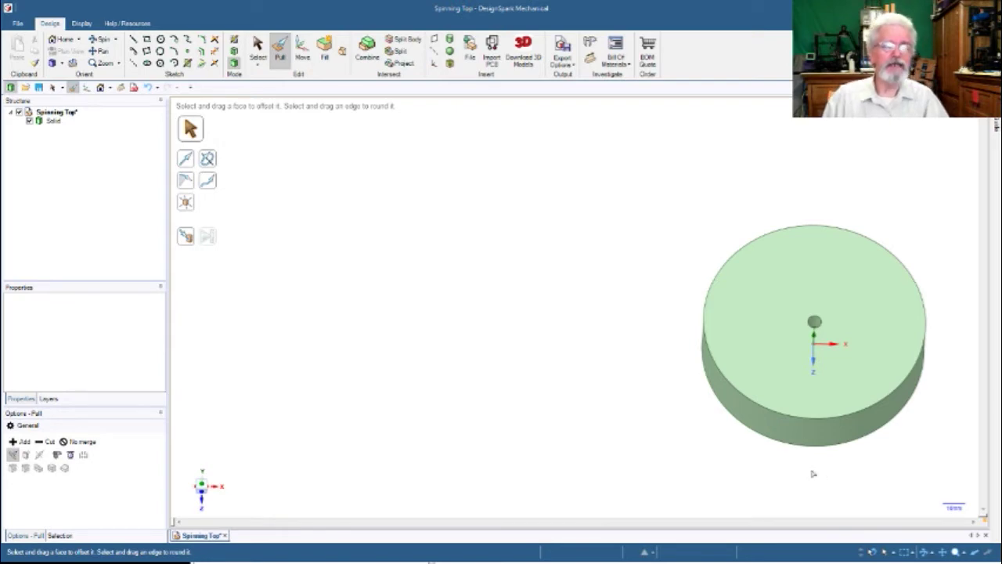
Duplicate the whole spinning top solid and move the copy 150 mm away along the negative X direction
drag(647, 182, 964, 511)
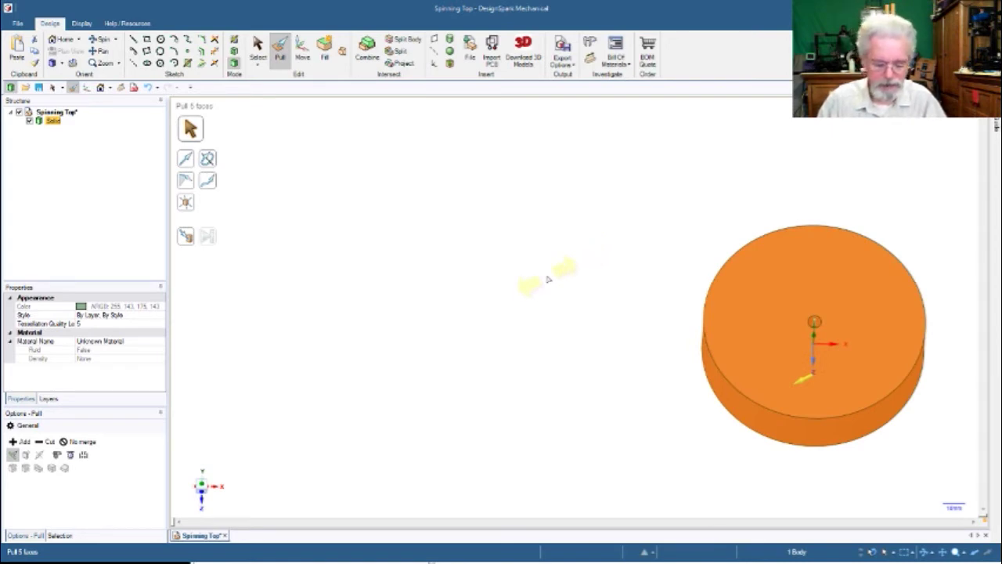
key(ctrl+v)
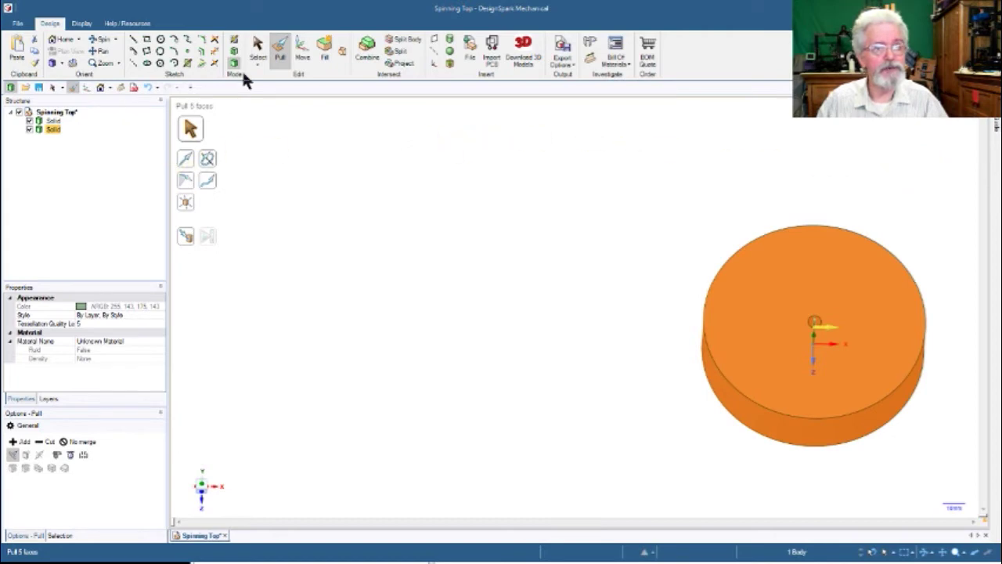
click(304, 53)
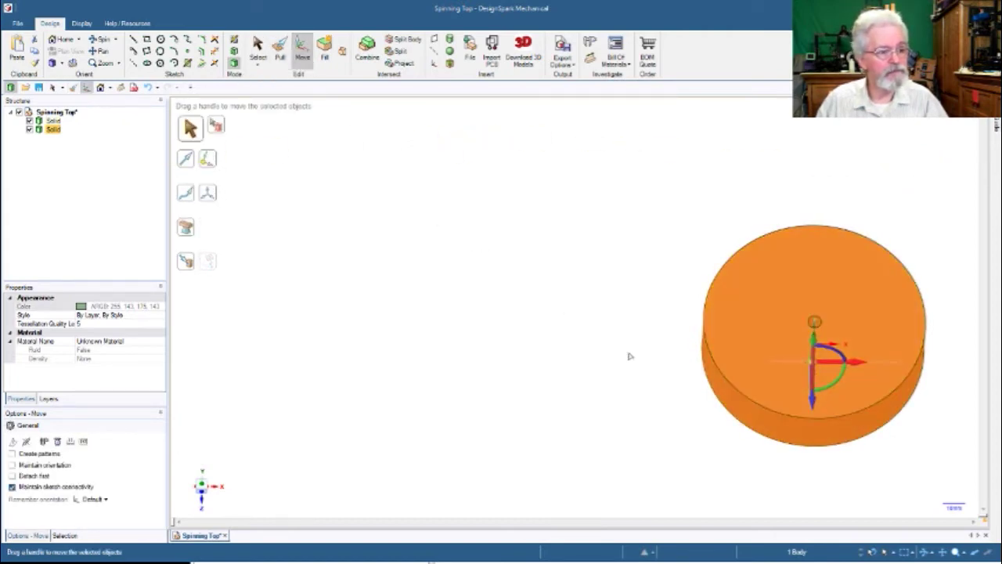
drag(857, 362, 527, 373)
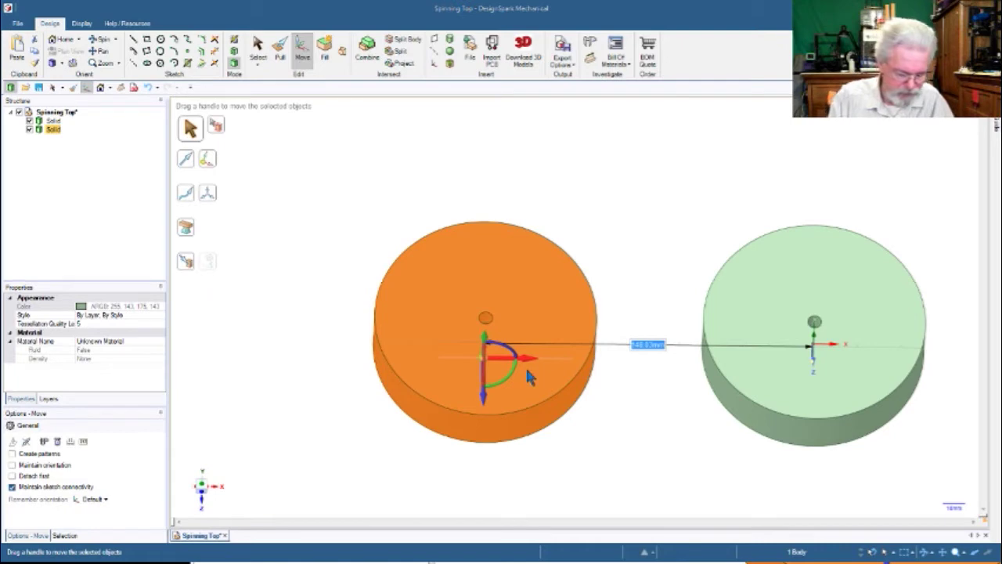
text(150)
key(Return)
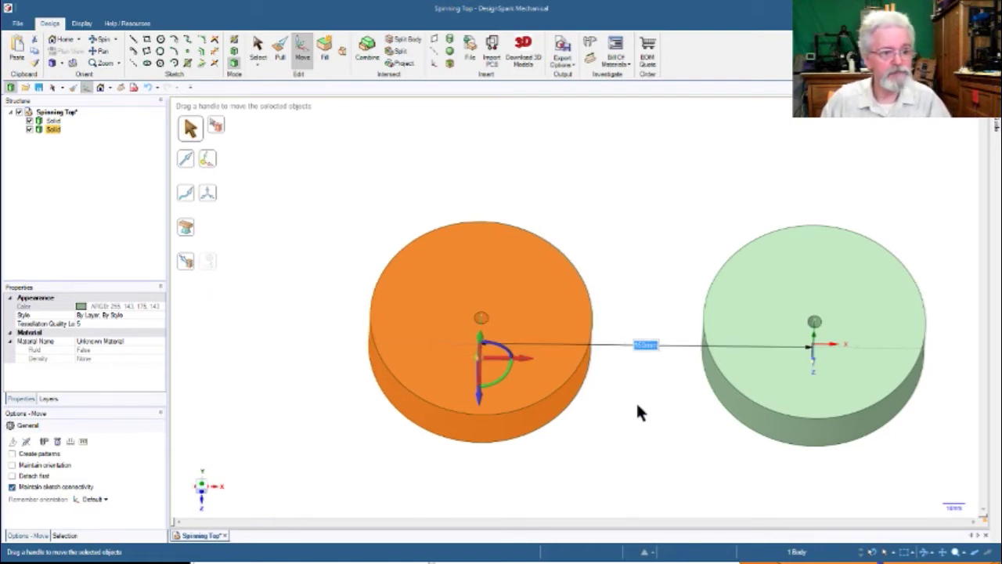
key(Escape)
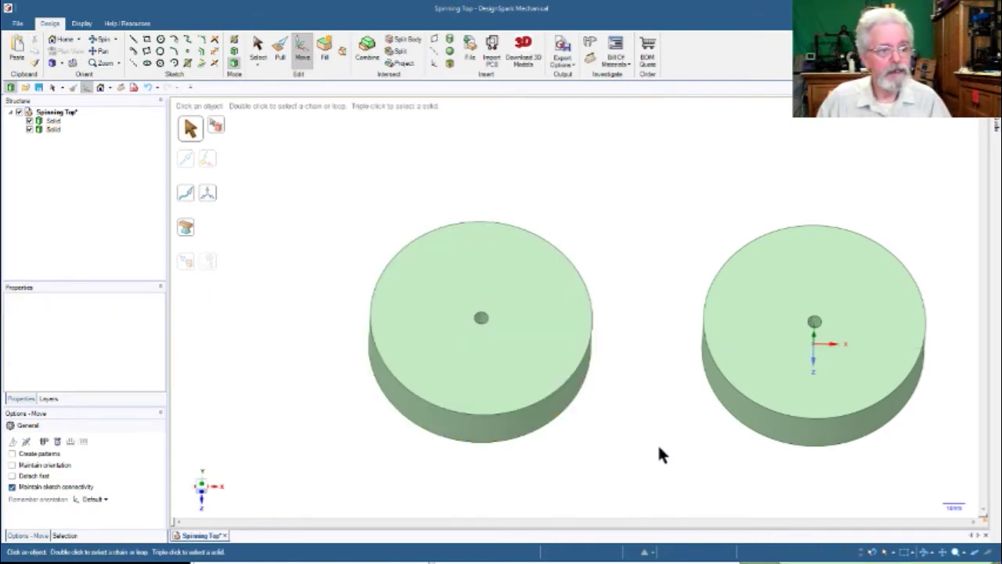
Sketch a 100 mm by 100 mm square beyond the copied top, on the plane of its flat upper face
middle_drag(659, 449, 656, 374)
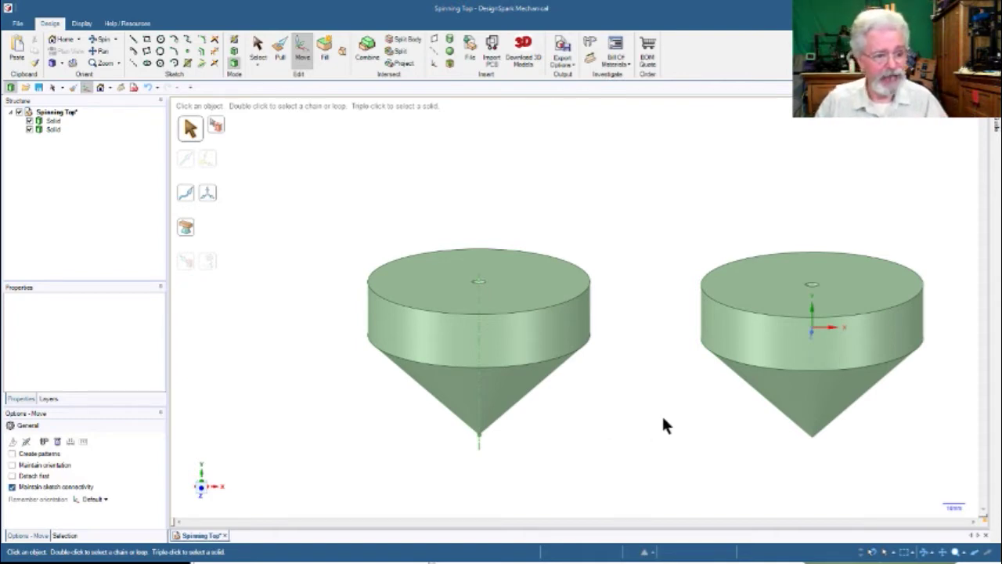
scroll(662, 421, down, 5)
click(592, 384)
click(595, 382)
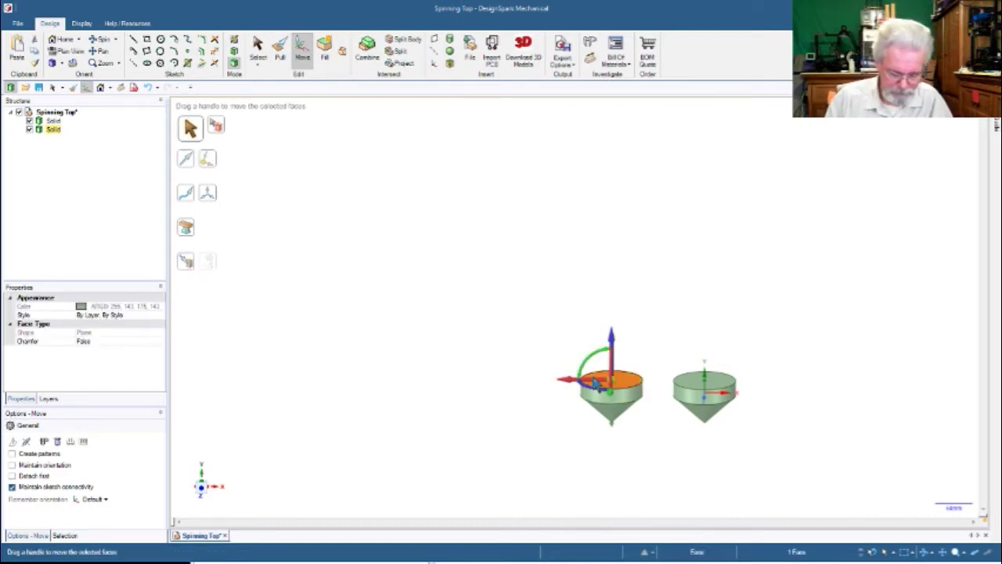
key(Escape)
key(v)
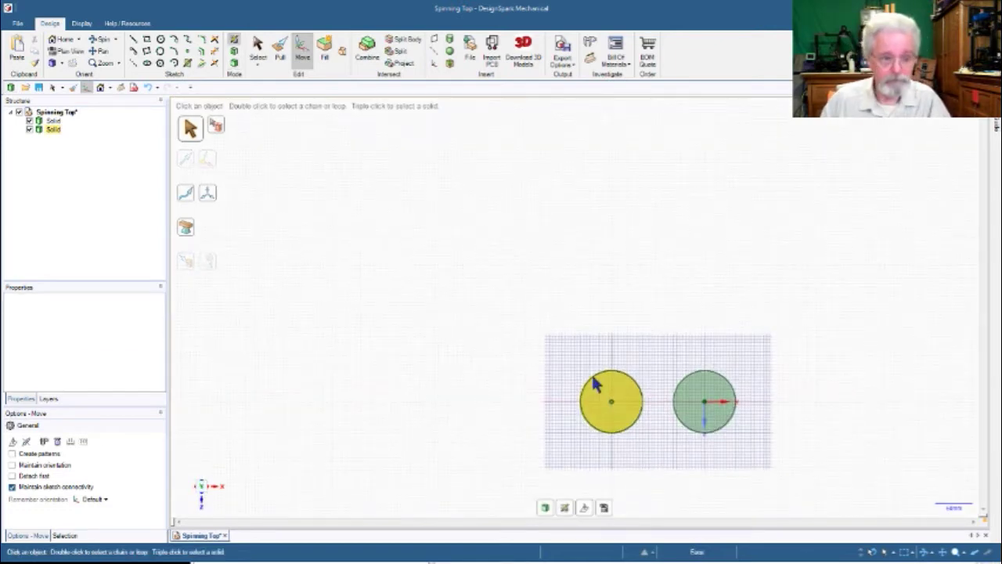
click(147, 38)
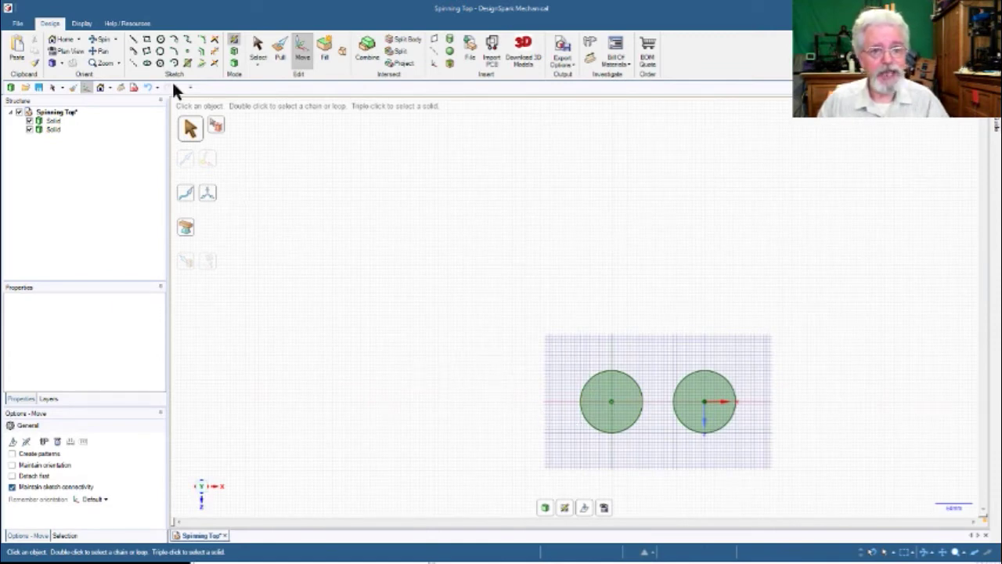
click(344, 351)
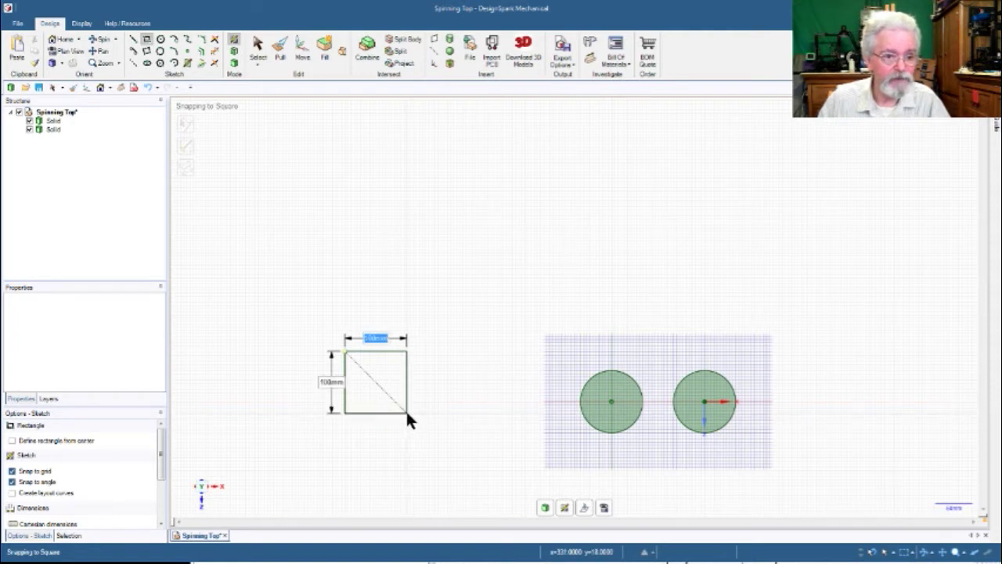
click(406, 412)
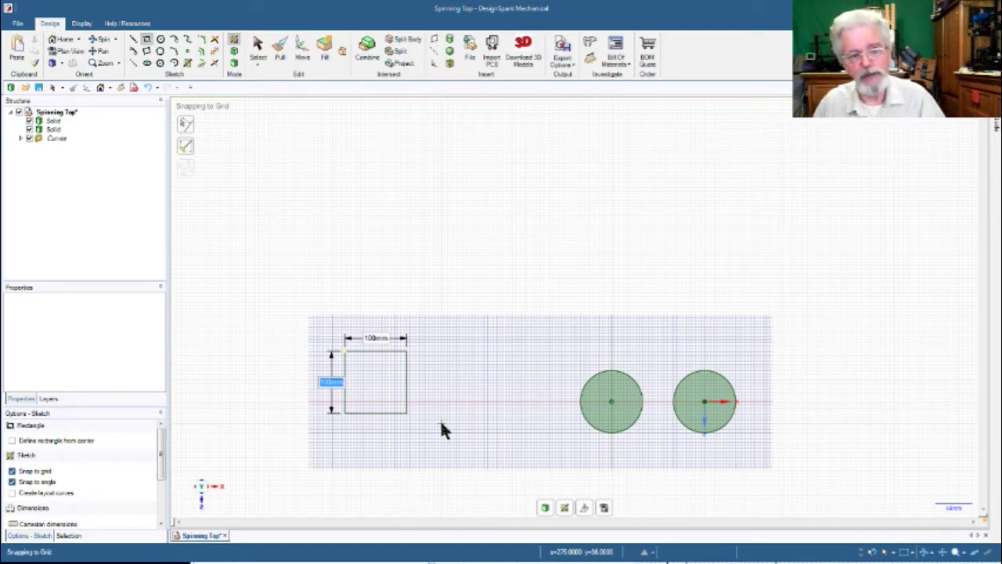
Pull the square upward by 100 mm to form a solid cube
key(p)
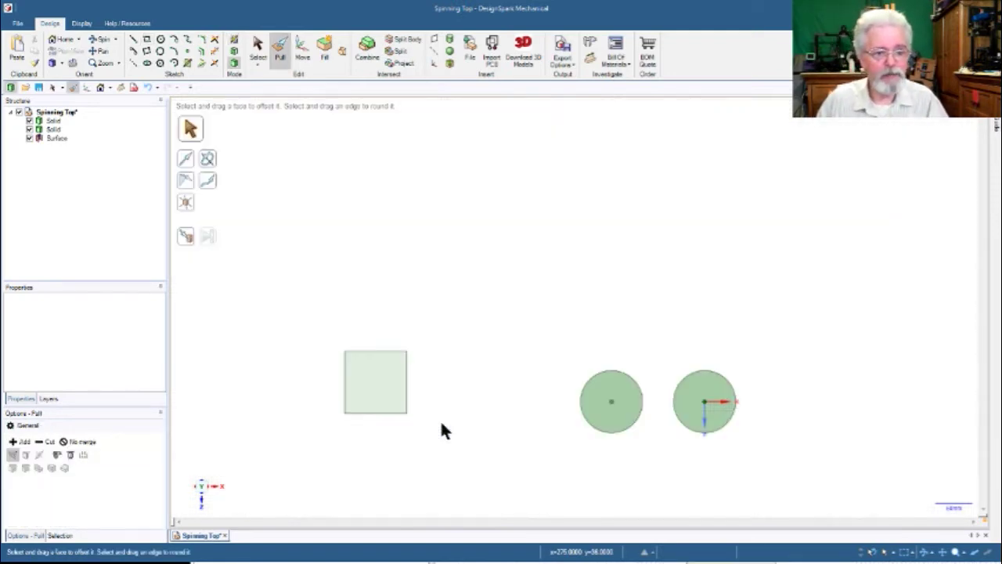
click(384, 358)
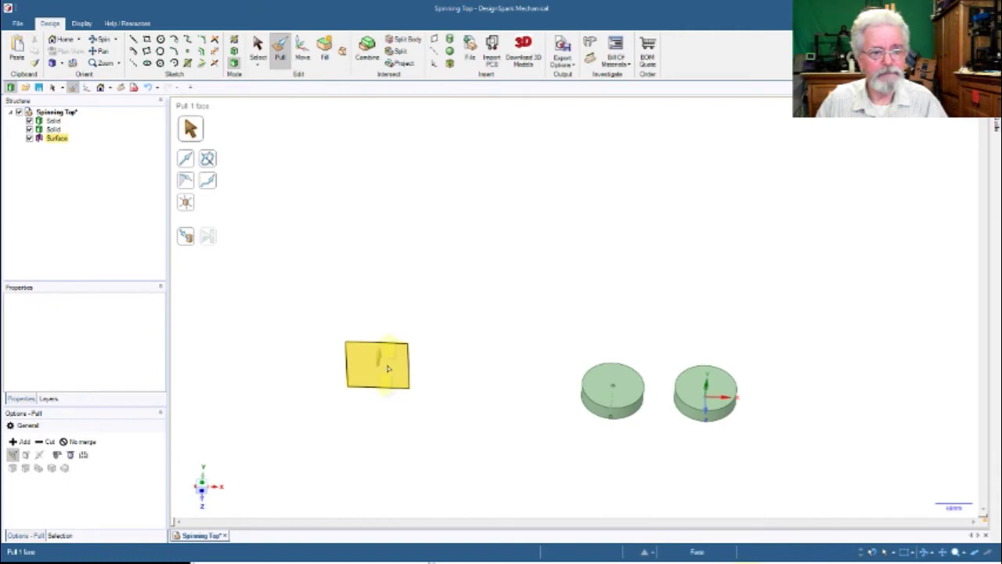
drag(384, 360, 401, 304)
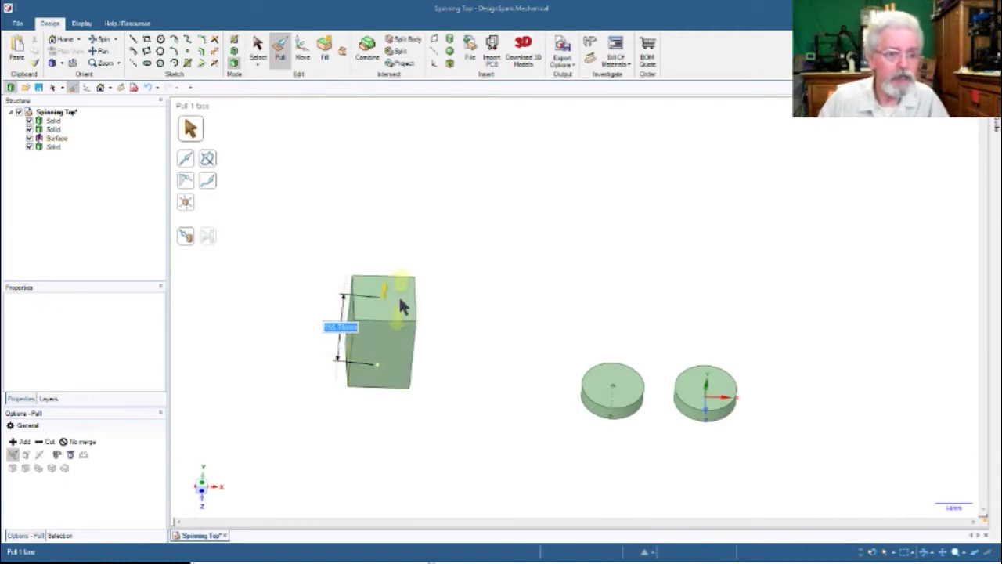
text(100)
key(Return)
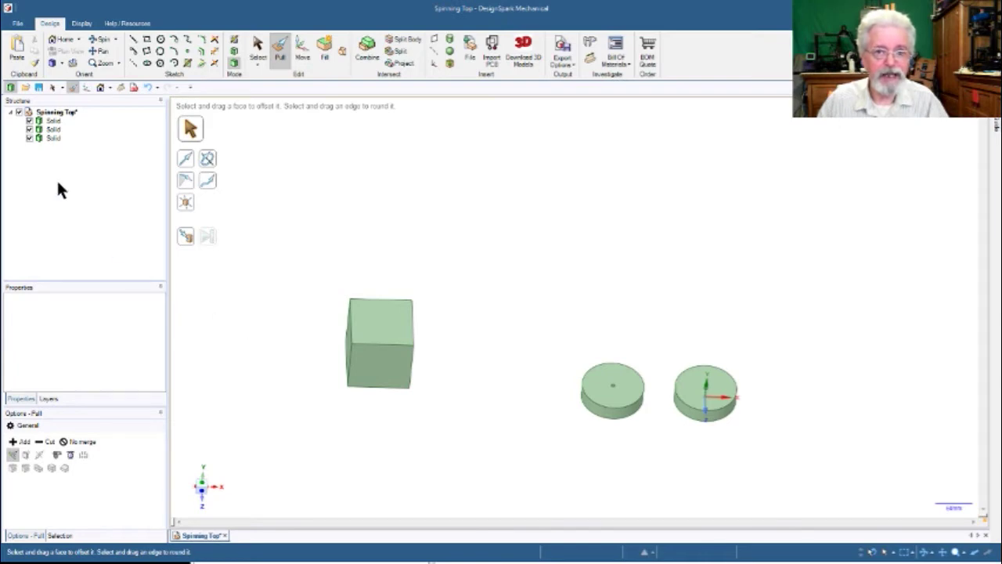
Hollow the cube with Shell at a 2 mm wall thickness, without removing any face
click(55, 140)
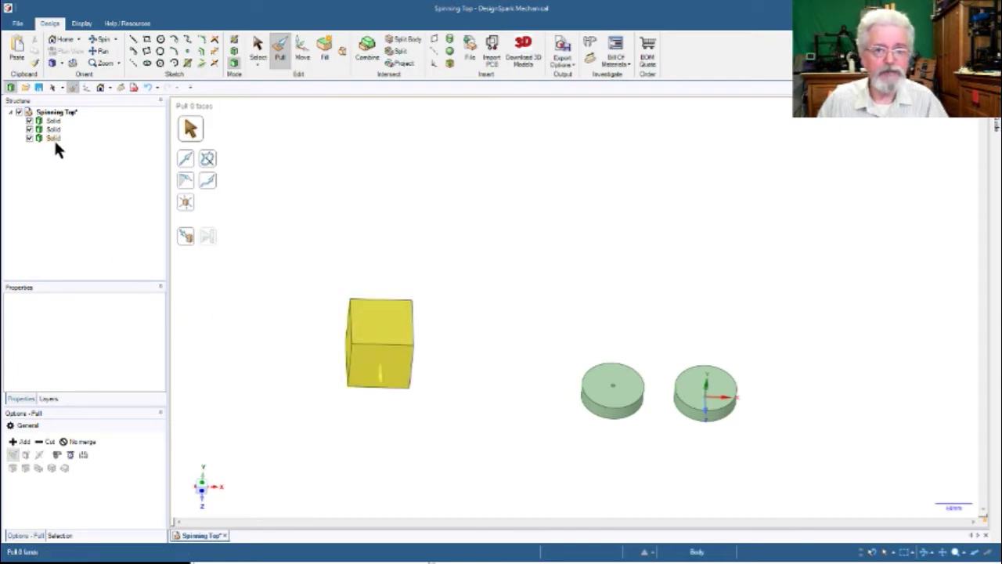
click(54, 139)
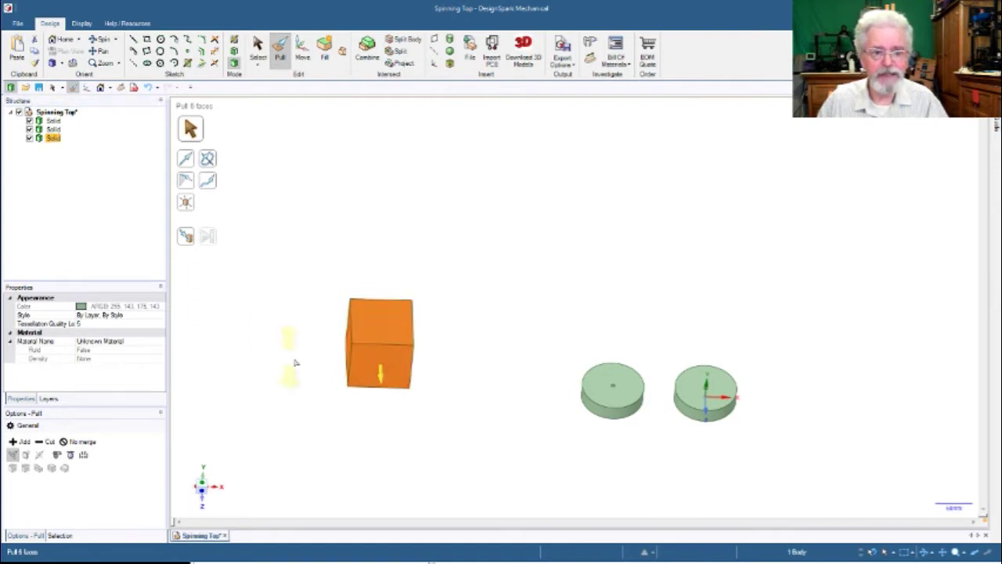
click(450, 66)
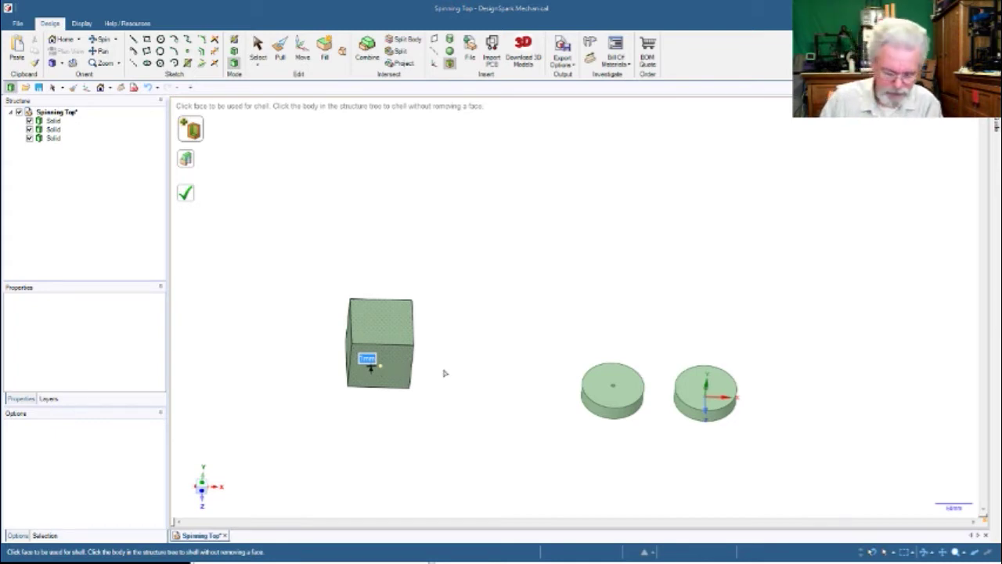
text(2)
key(Return)
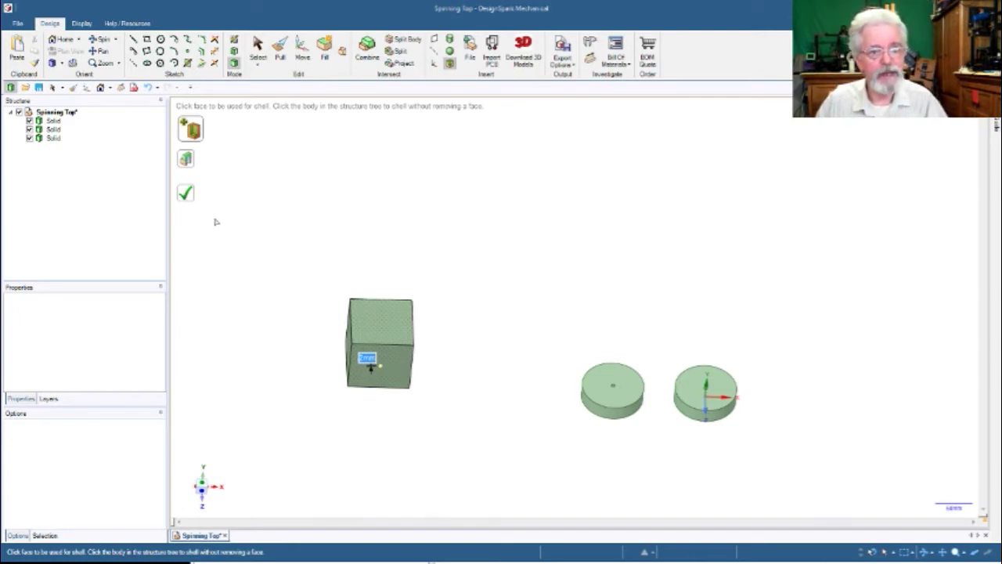
click(185, 193)
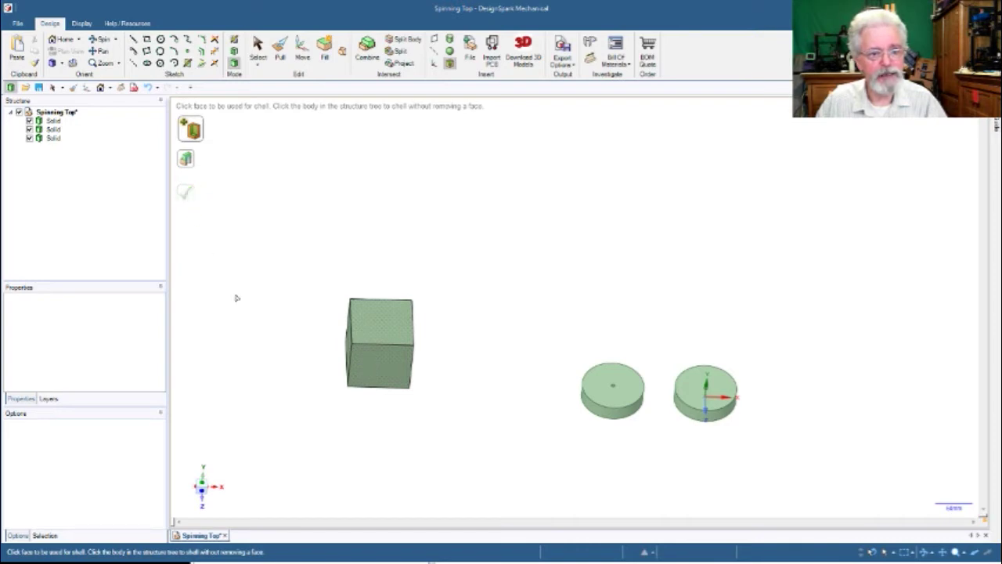
Insert a plane on the front face of the cube
mouse_move(286, 383)
middle_down()
mouse_move(275, 318)
mouse_move(297, 318)
mouse_move(302, 342)
mouse_move(279, 318)
middle_up()
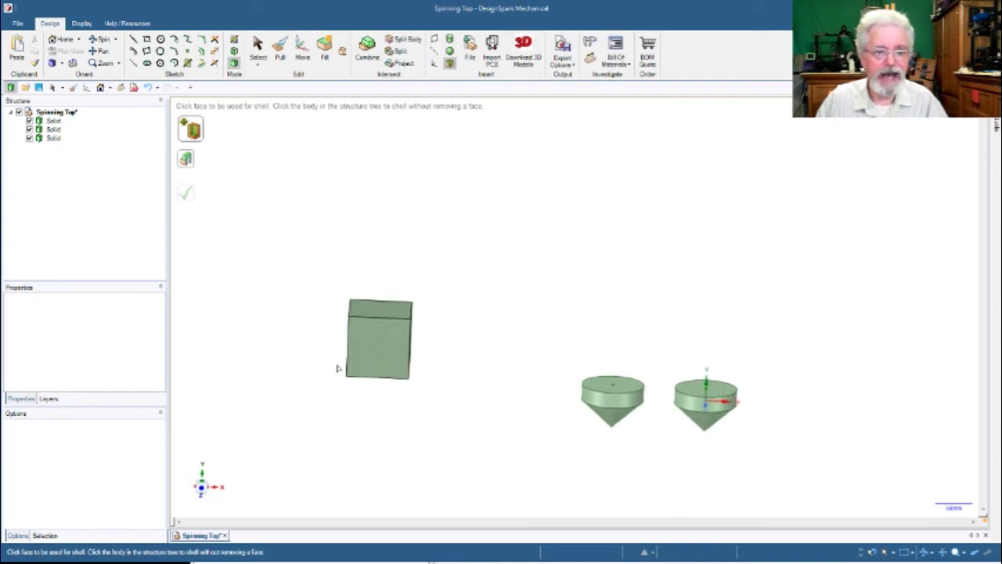
scroll(381, 347, up, 3)
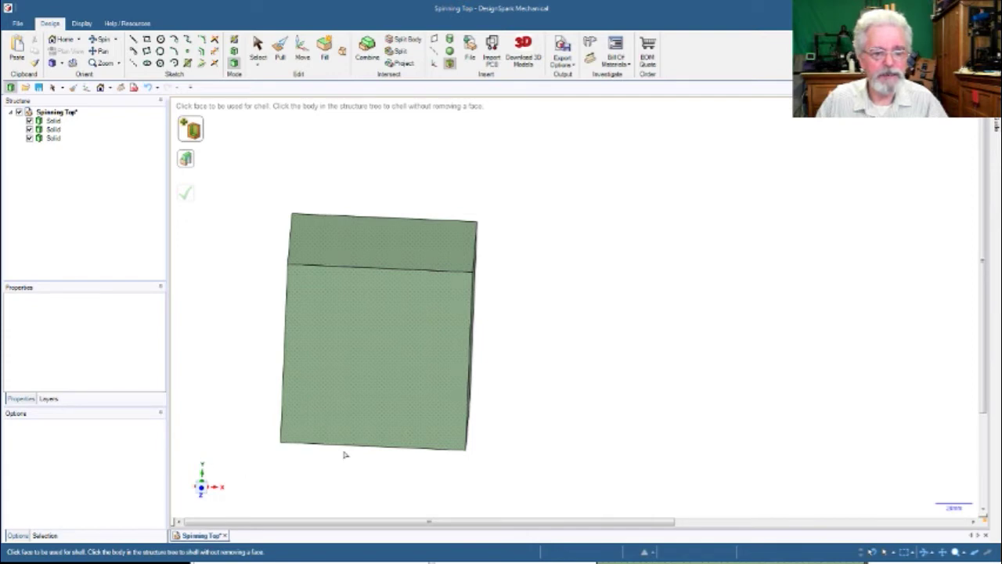
middle_drag(342, 451, 349, 434)
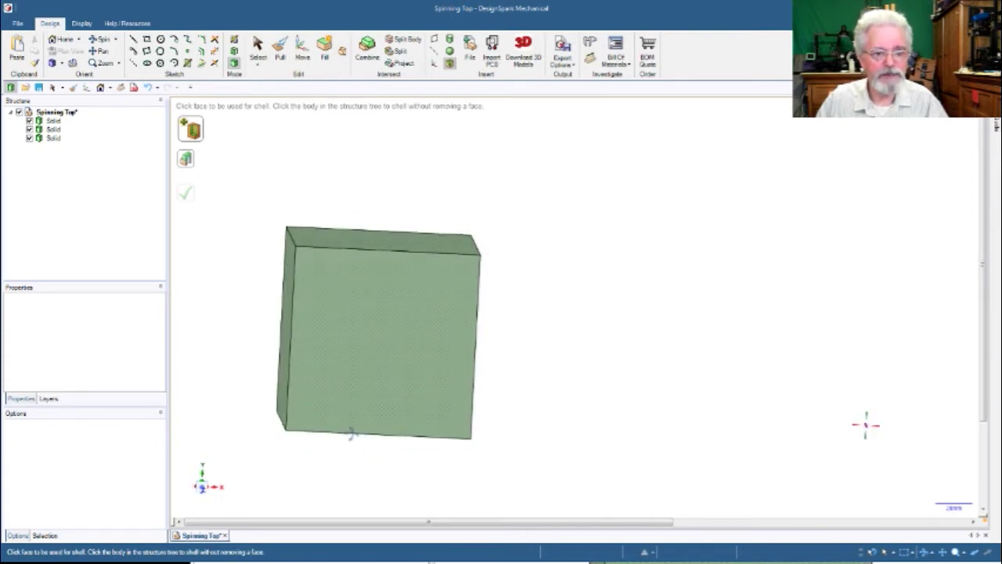
click(262, 54)
click(353, 285)
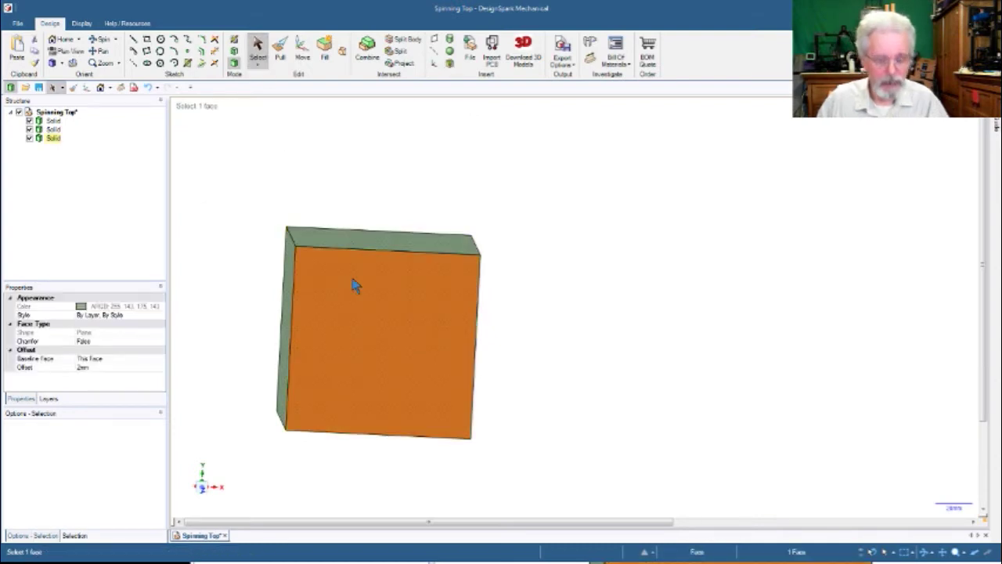
key(v)
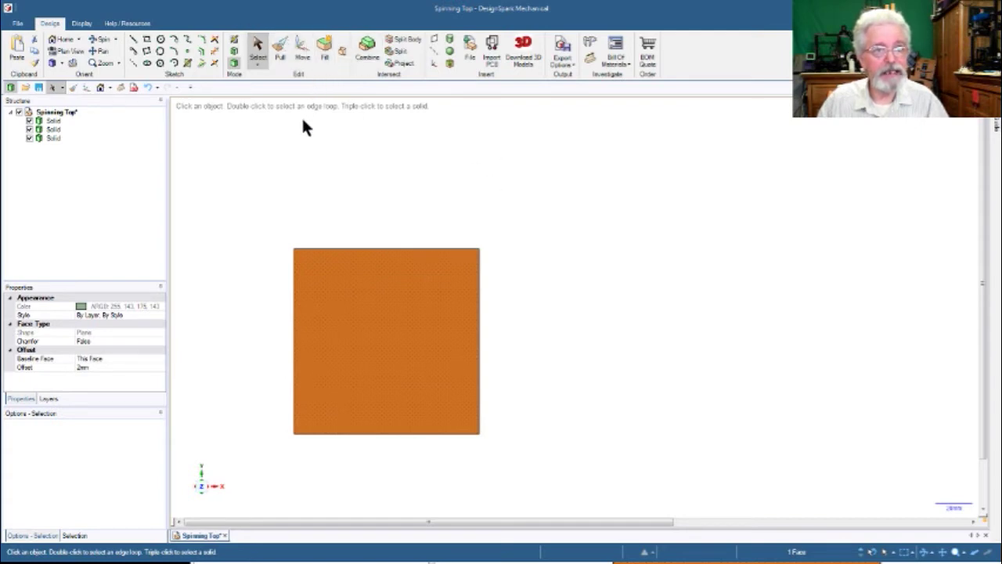
click(433, 39)
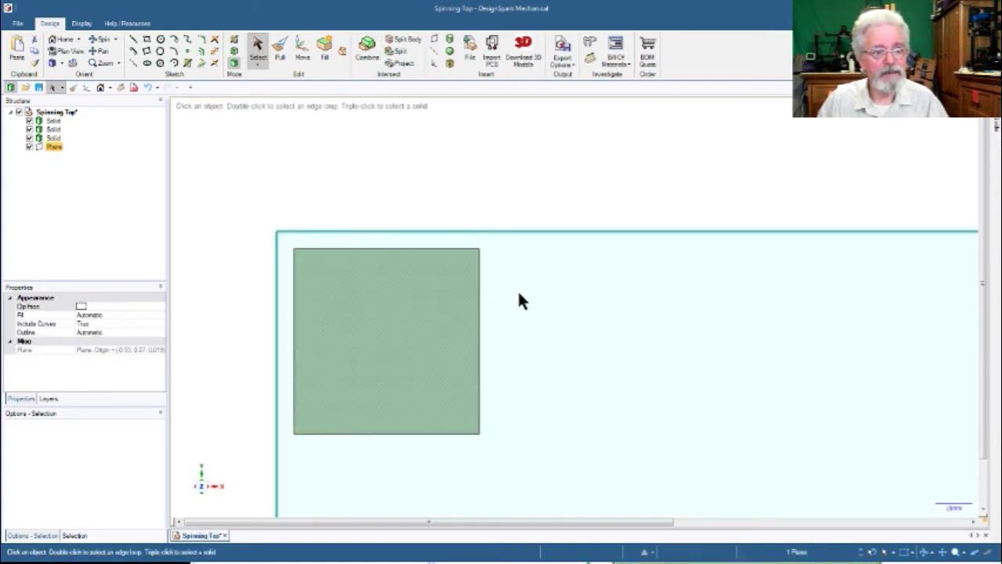
Move the new plane backward along the negative Z direction so it cuts through the cube
scroll(519, 296, down, 5)
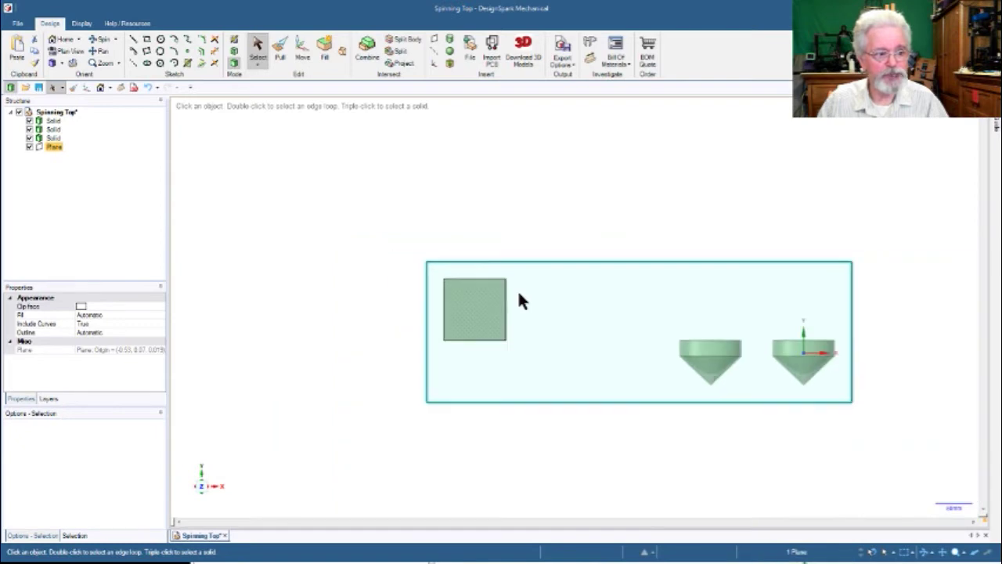
scroll(571, 309, up, 3)
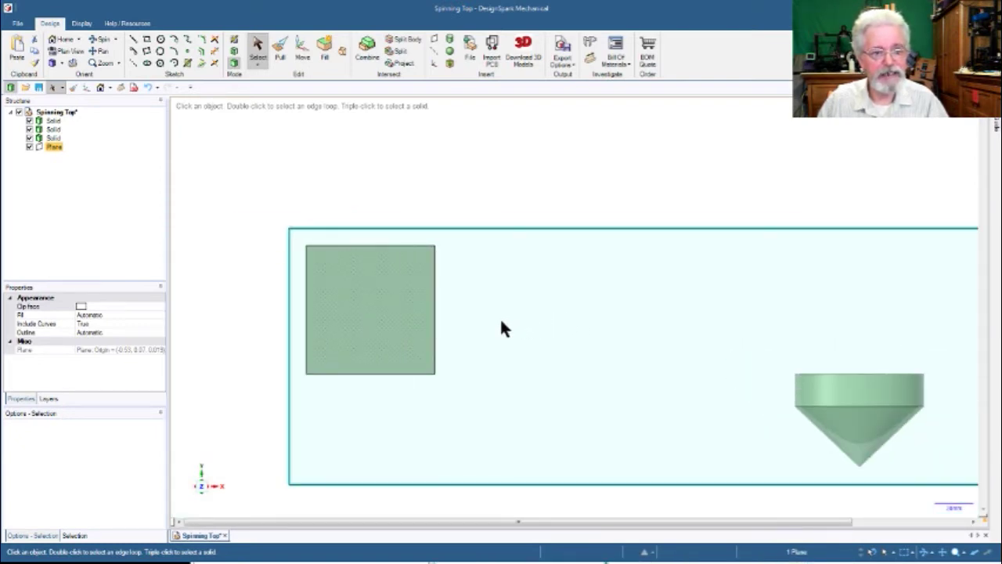
middle_drag(501, 329, 512, 410)
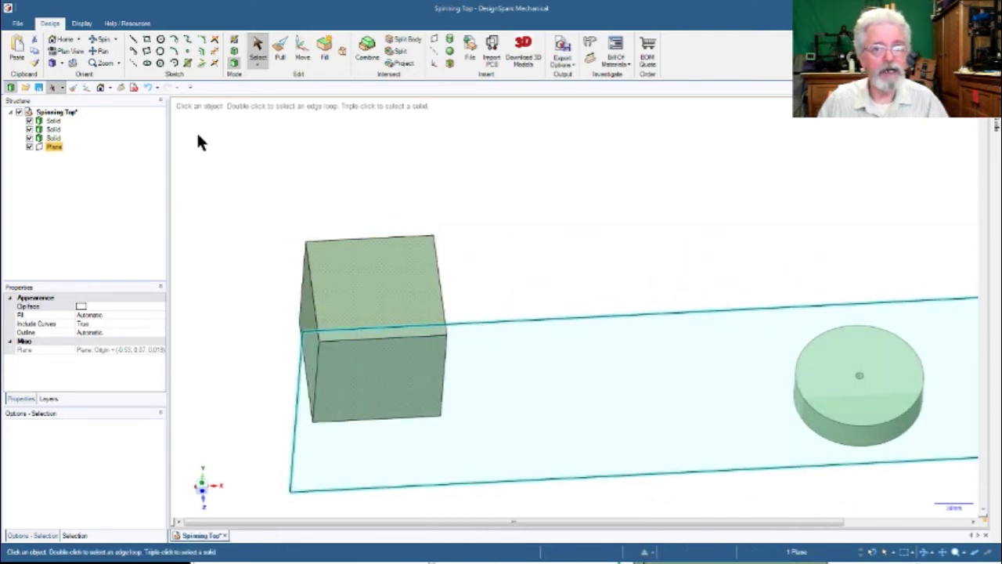
click(302, 50)
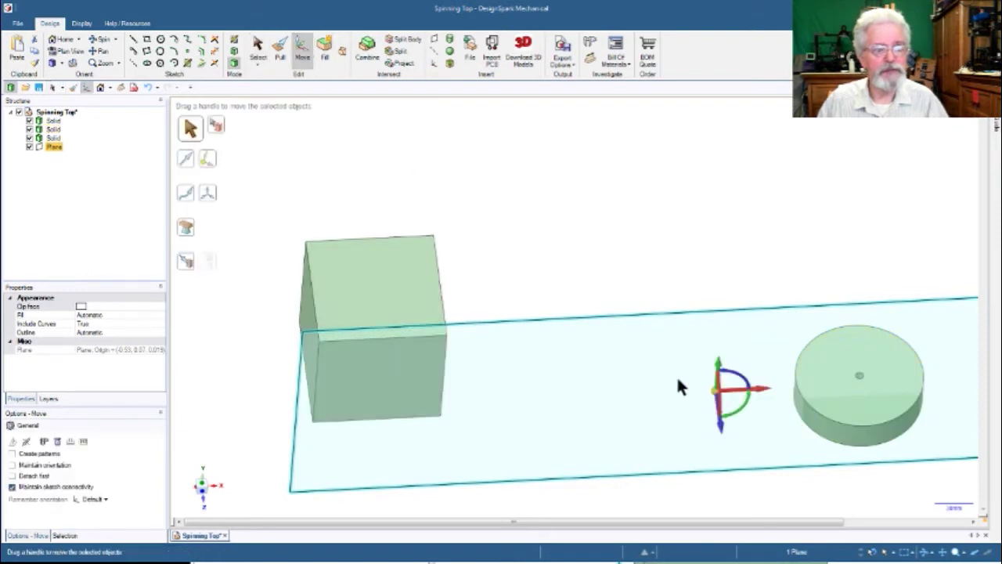
drag(721, 425, 678, 420)
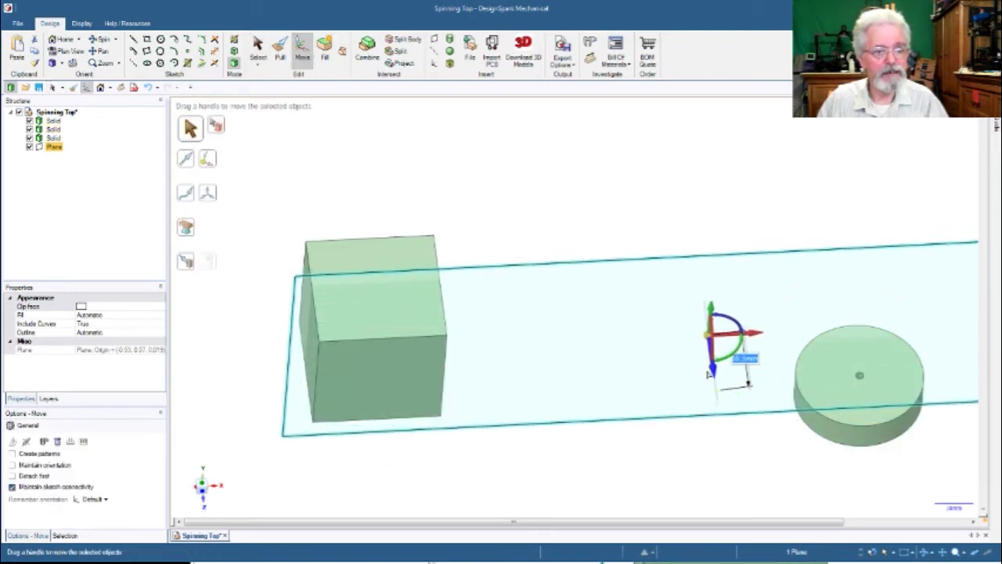
click(664, 470)
middle_drag(664, 467, 653, 373)
scroll(652, 374, down, 4)
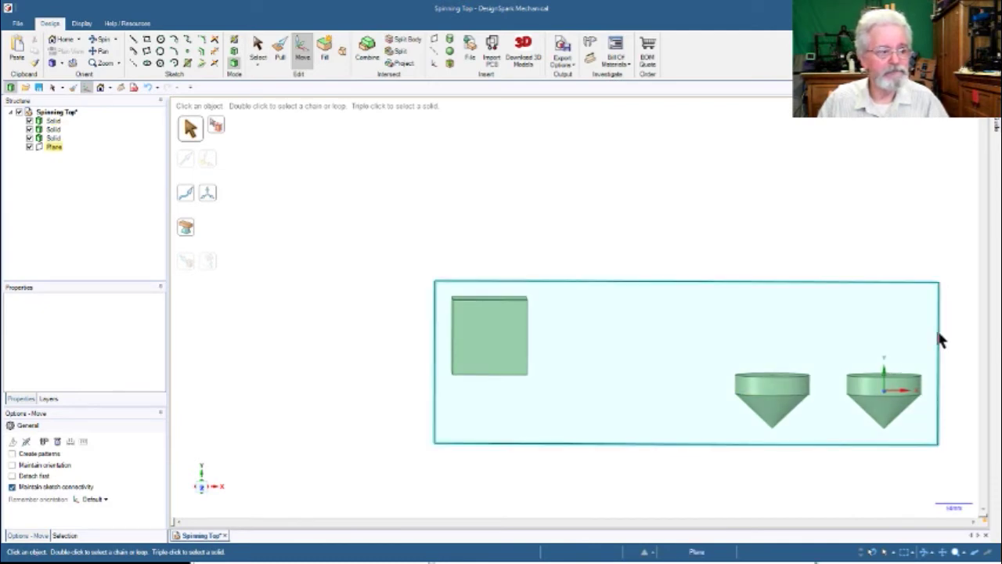
Try to move the plane about 421.6 mm along the negative X direction, towards the cube's side
click(938, 333)
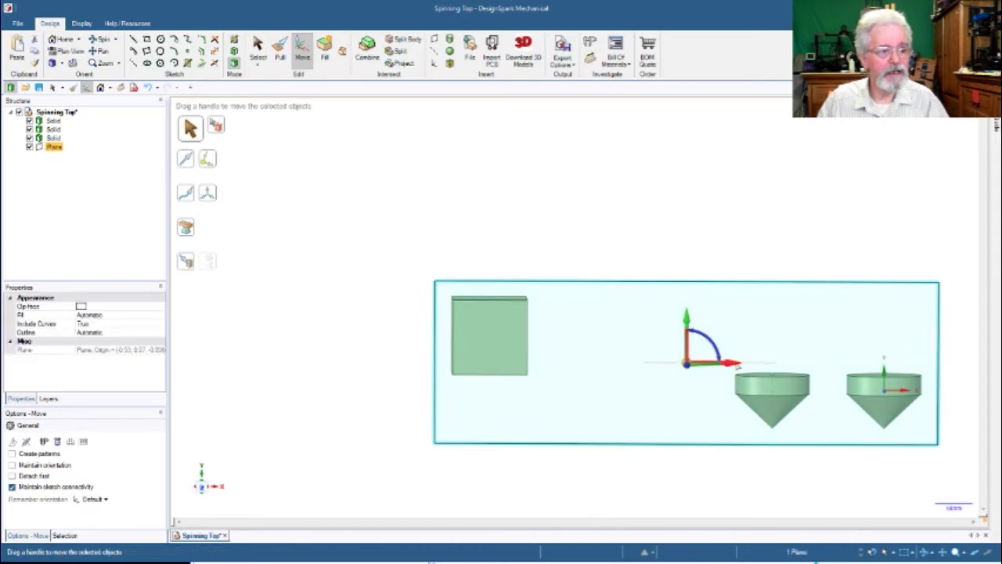
drag(732, 362, 419, 368)
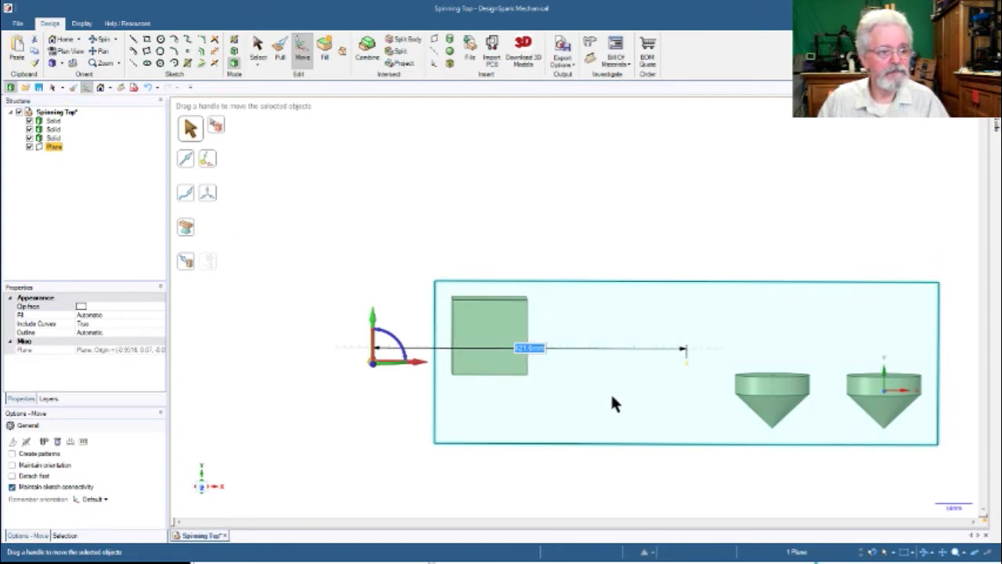
middle_drag(611, 392, 635, 490)
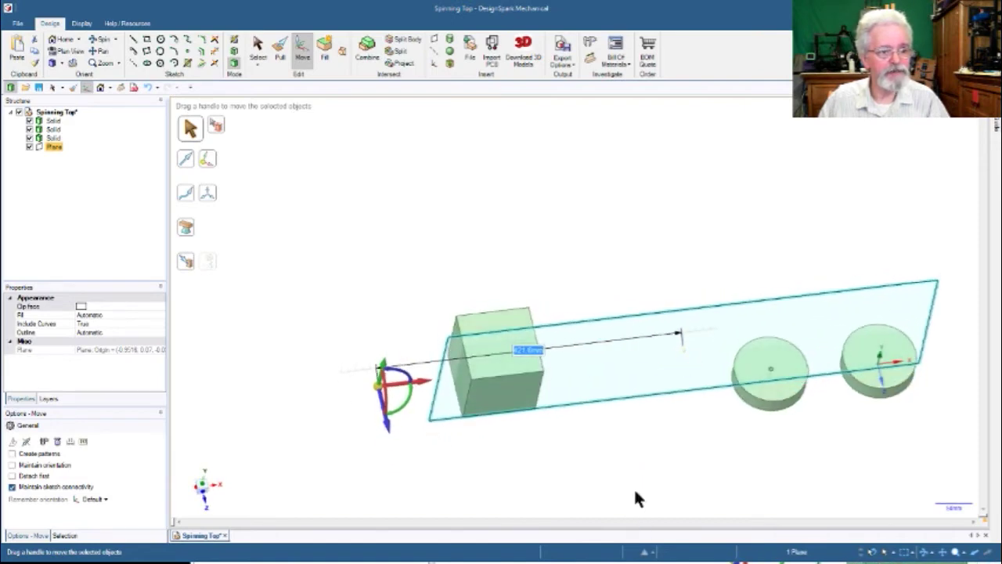
scroll(635, 493, down, 3)
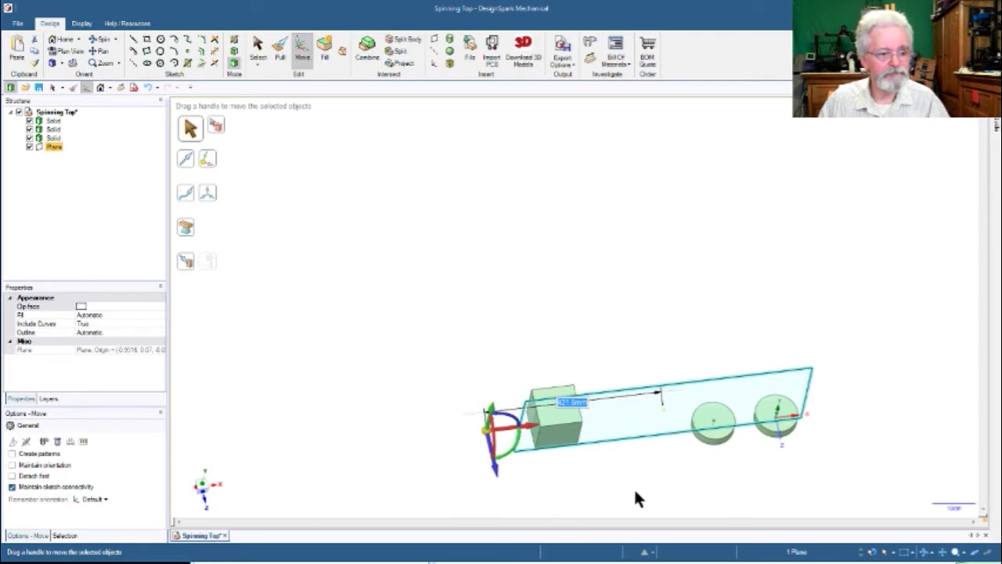
Delete the plane that passes through the cube and the tops
click(636, 493)
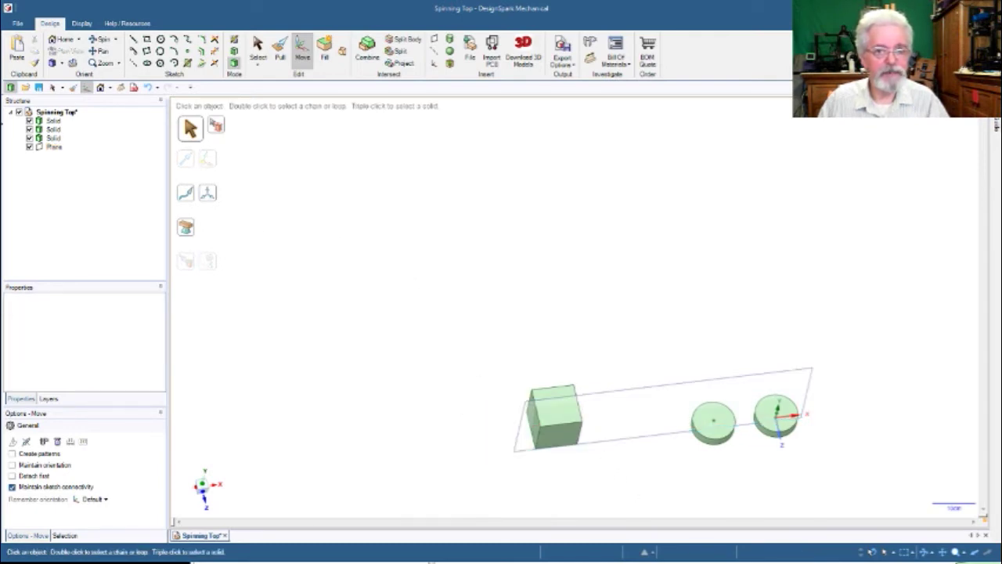
click(53, 145)
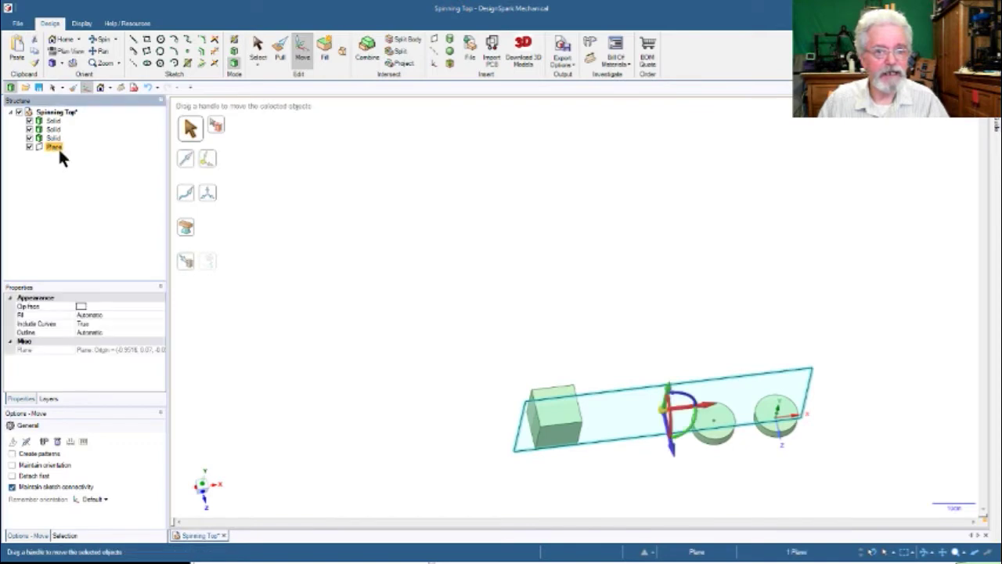
key(Delete)
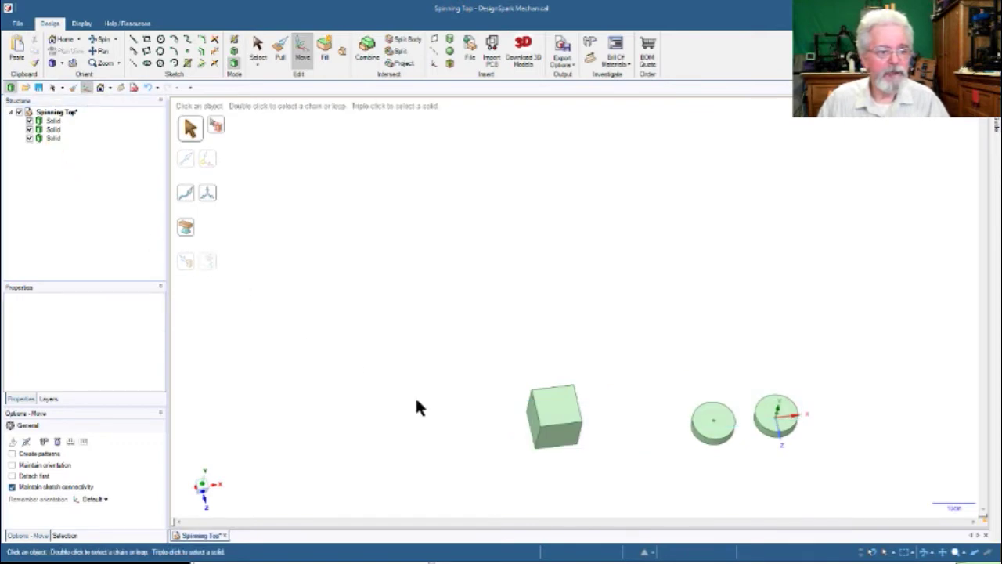
Move the whole cube solid backward along the negative Z direction, clear of the line of the two tops
click(564, 430)
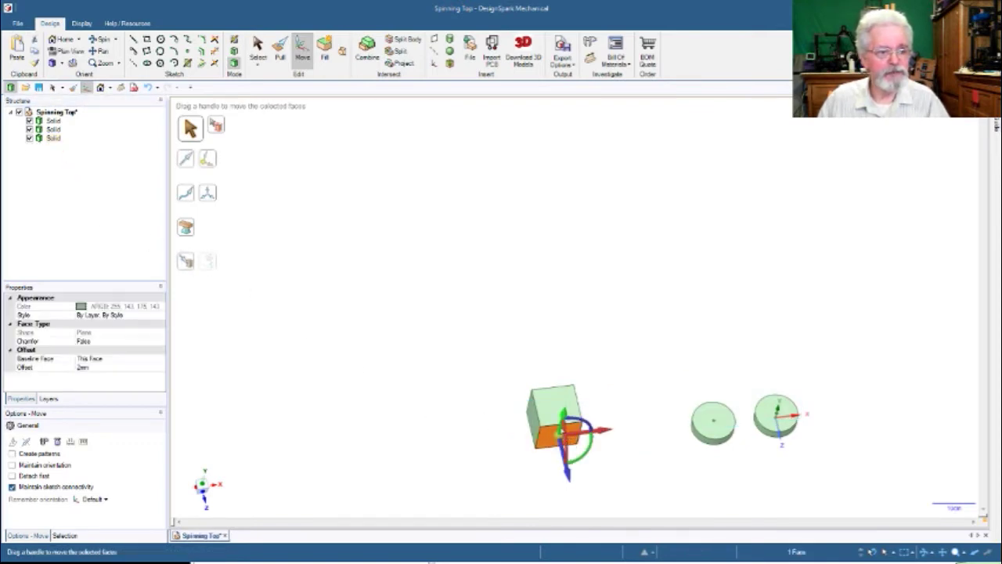
click(53, 138)
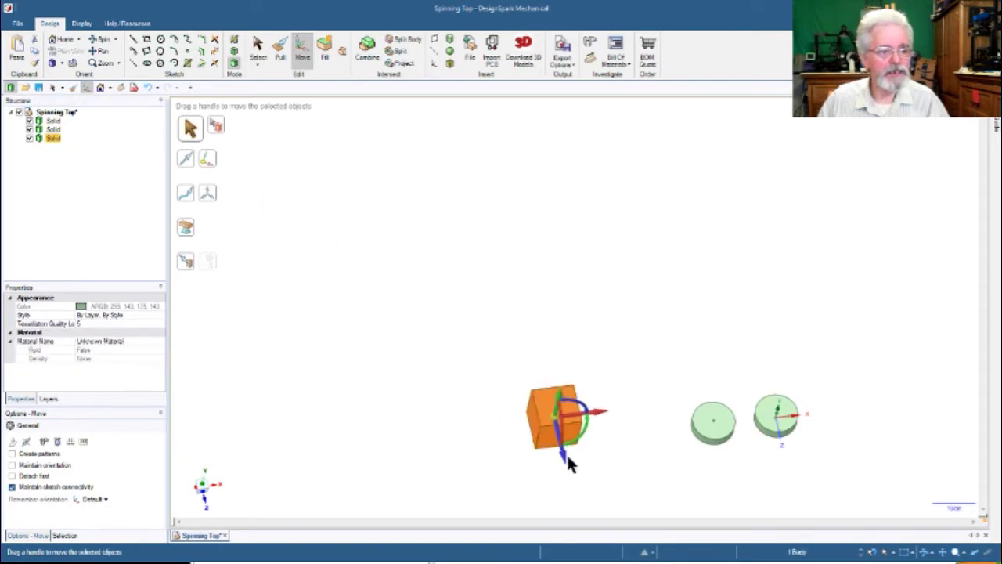
drag(562, 454, 499, 385)
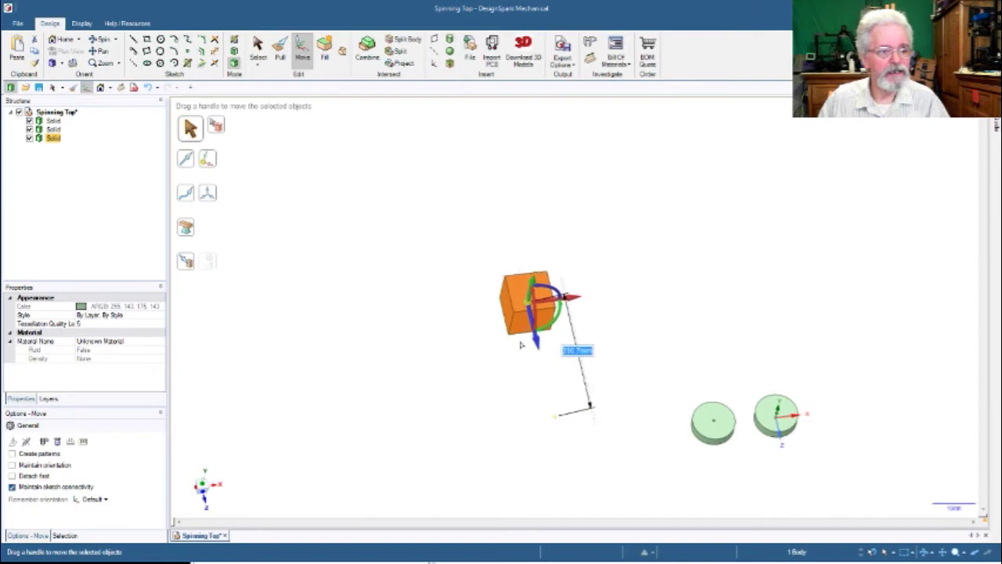
click(497, 385)
Insert a plane on the moved cube's front face and move it backward along Z so it passes through the cube
click(548, 306)
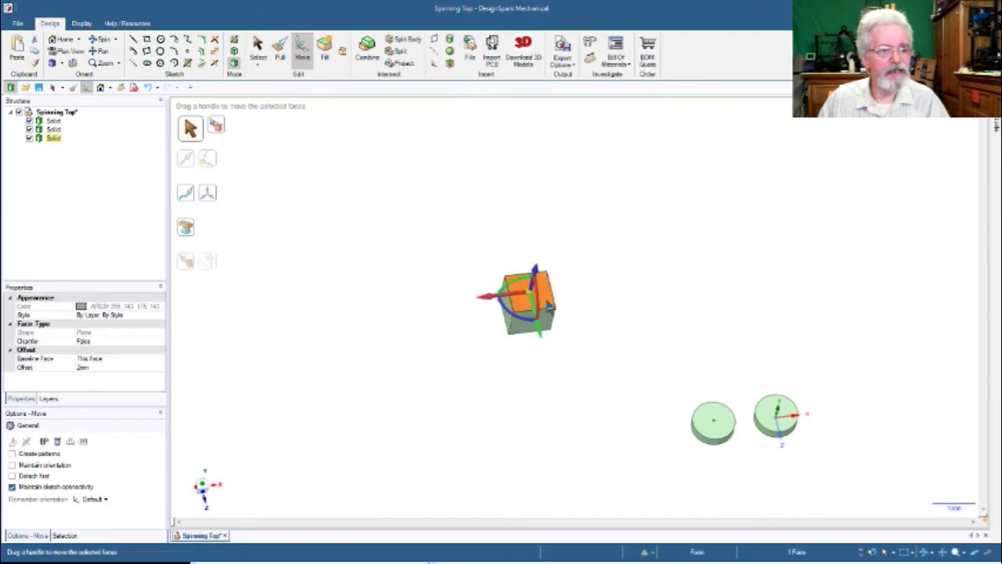
click(547, 325)
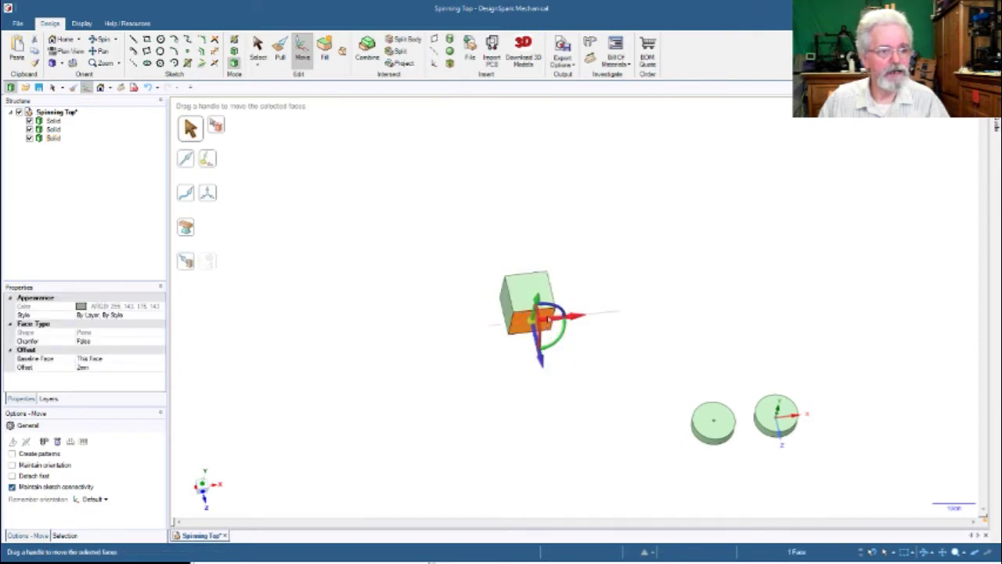
click(435, 38)
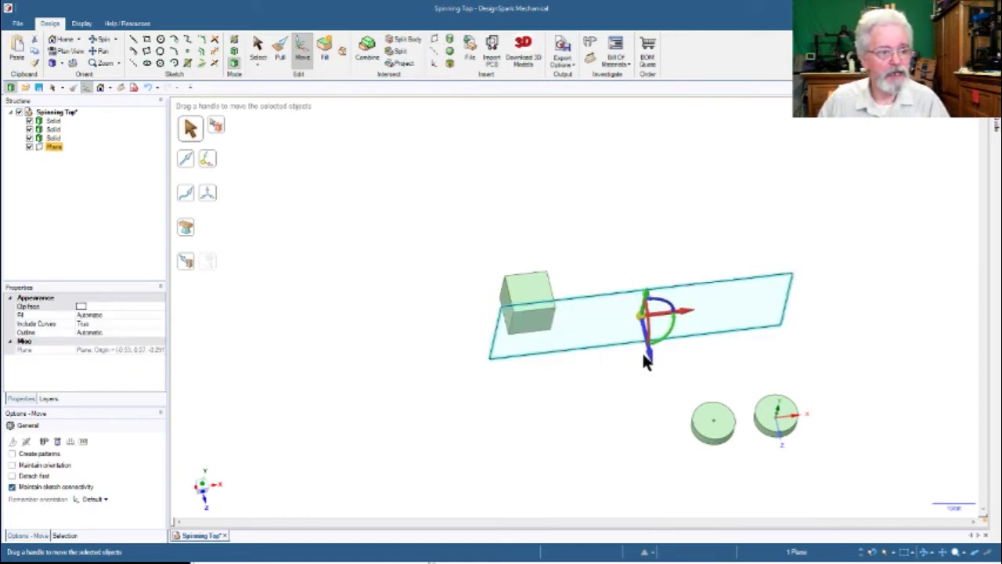
drag(649, 358, 642, 340)
drag(641, 340, 642, 338)
click(626, 424)
middle_drag(627, 424, 627, 454)
middle_drag(567, 377, 569, 377)
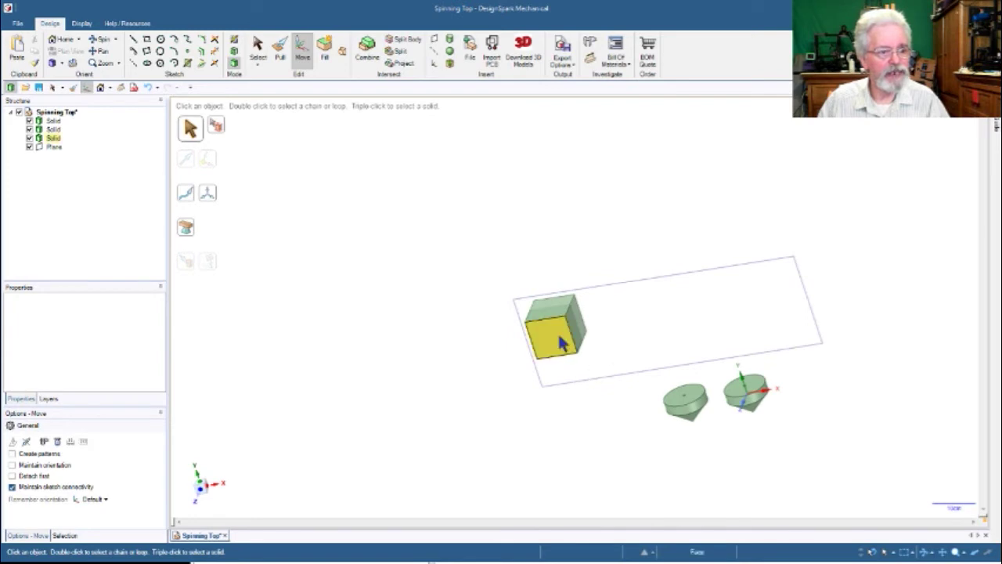
Split the cube solid along the plane that passes through it, using Split Body and keeping both halves
scroll(560, 336, up, 5)
click(644, 360)
middle_drag(644, 361, 695, 335)
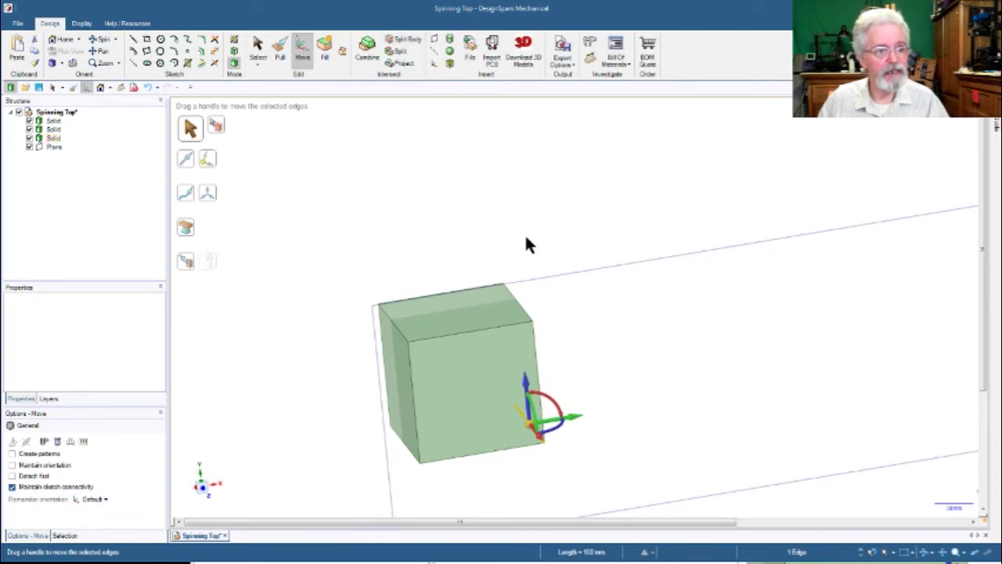
click(53, 139)
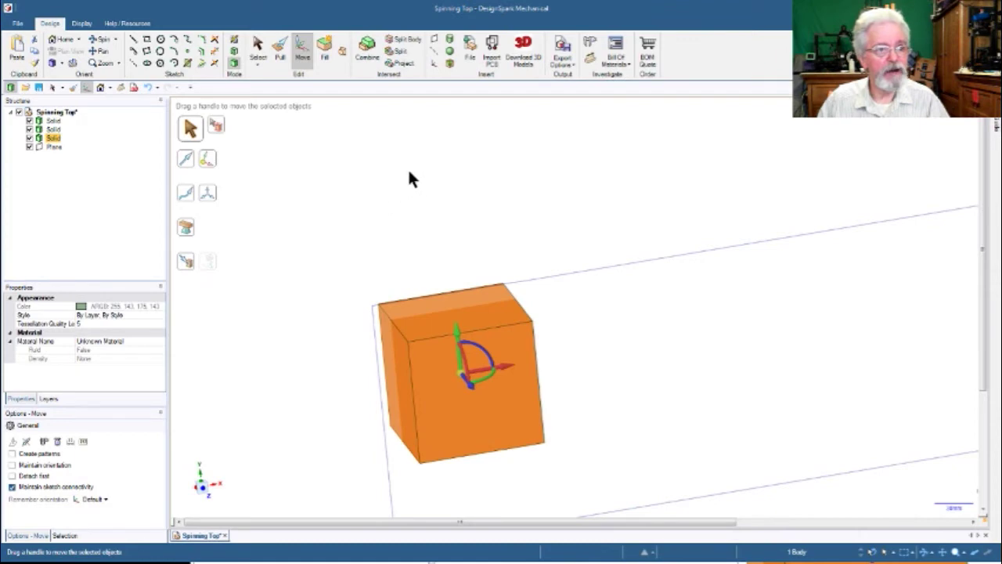
click(413, 41)
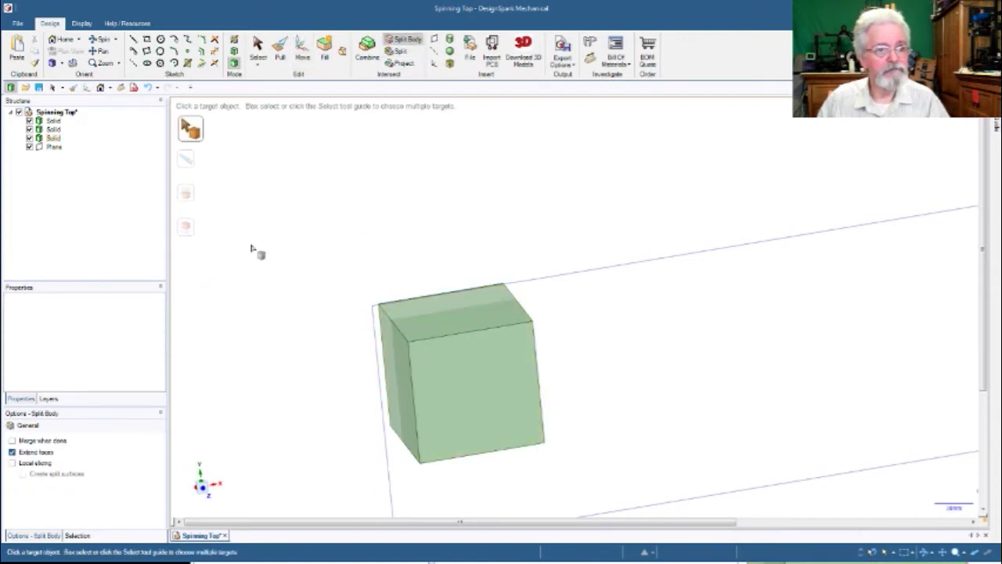
click(419, 351)
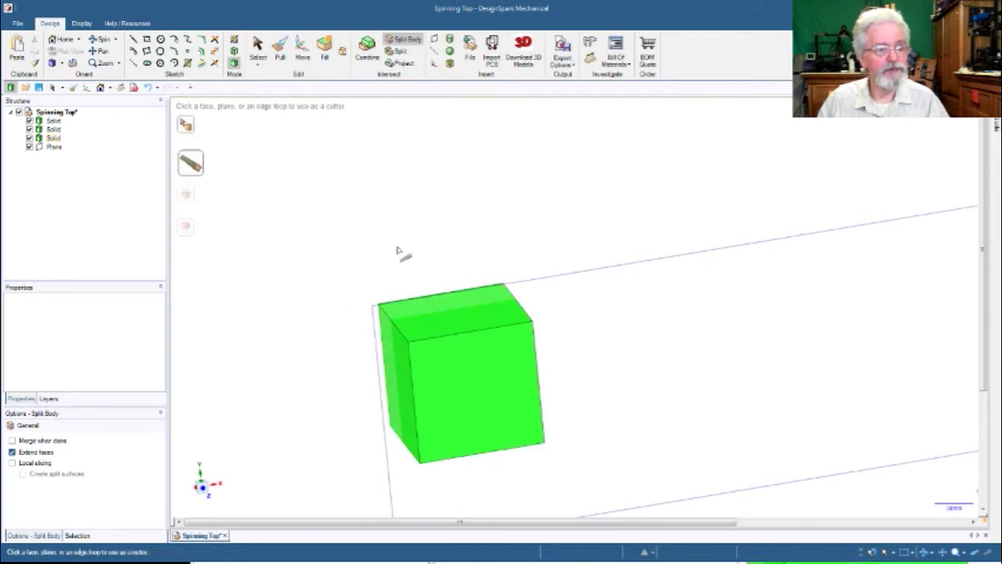
click(524, 286)
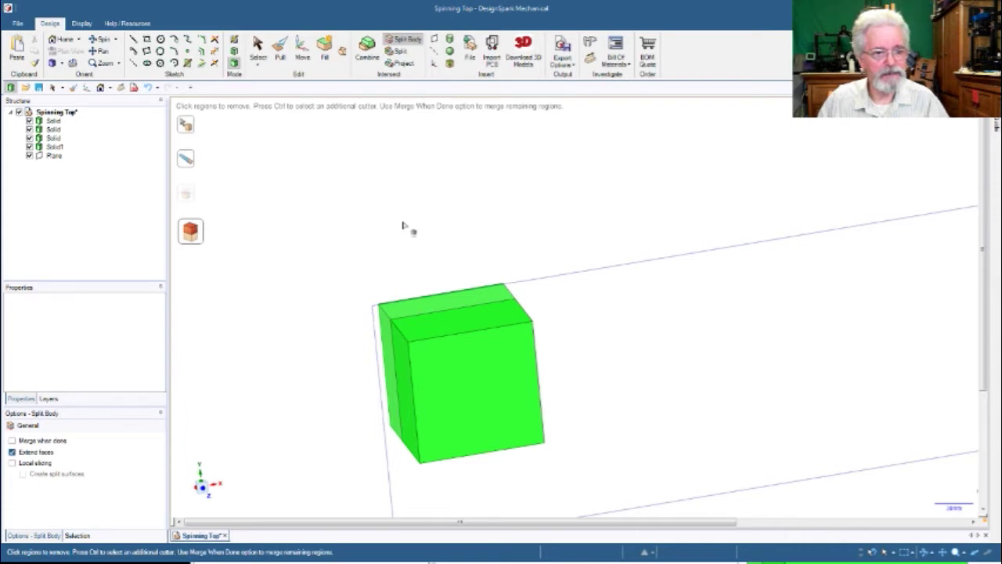
click(403, 225)
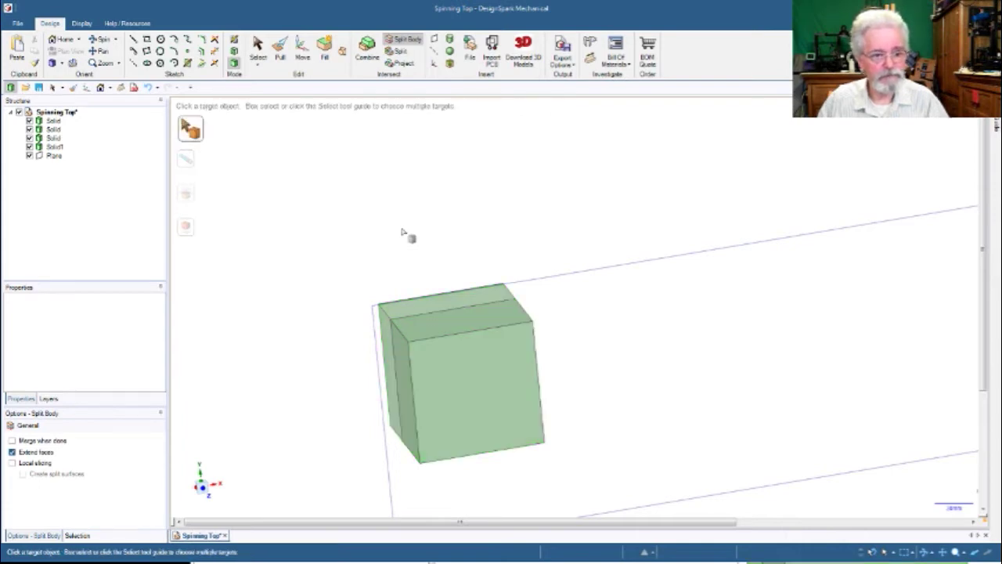
Move the front half of the split cube forward along the positive Z direction, away from the rear half
click(24, 147)
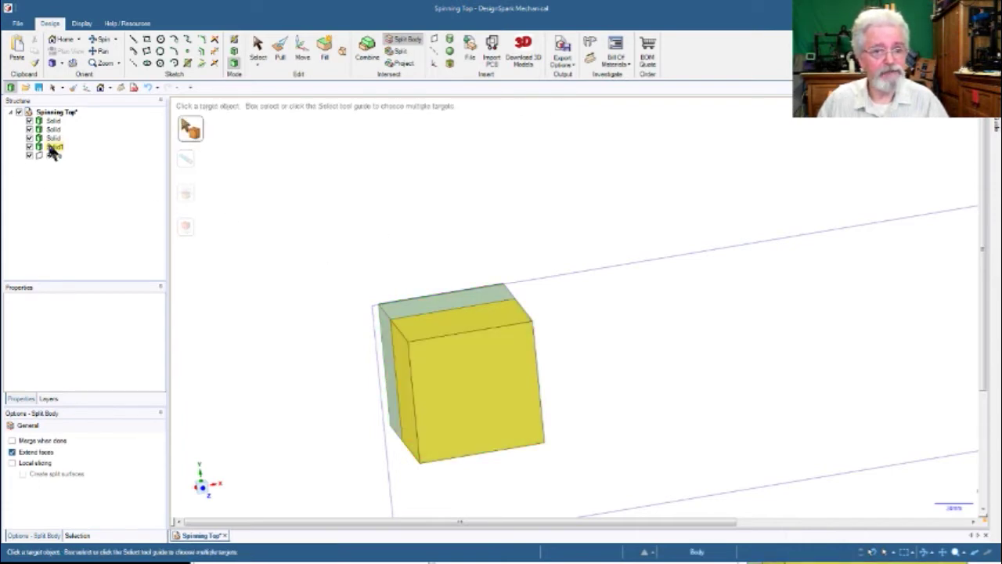
click(52, 138)
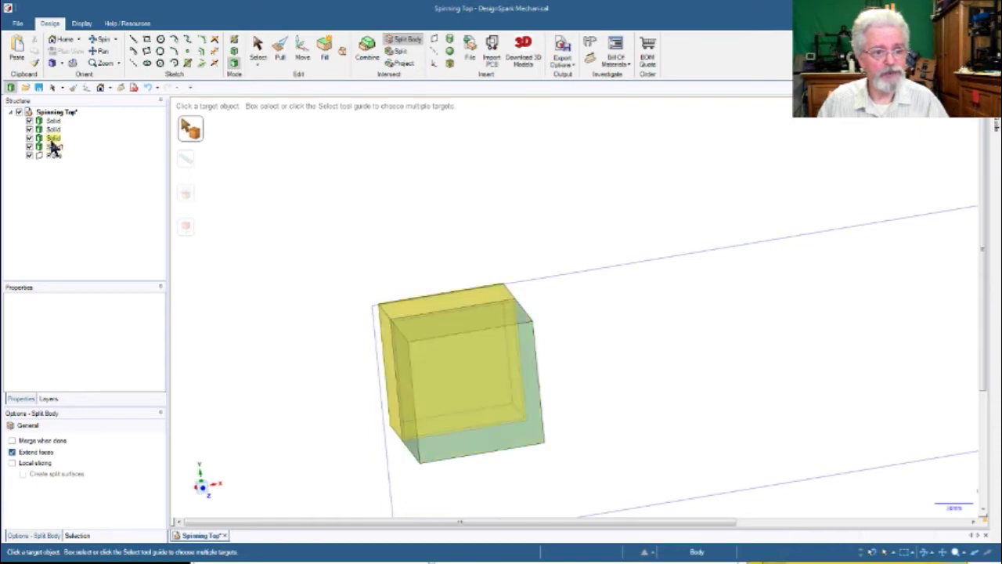
click(53, 147)
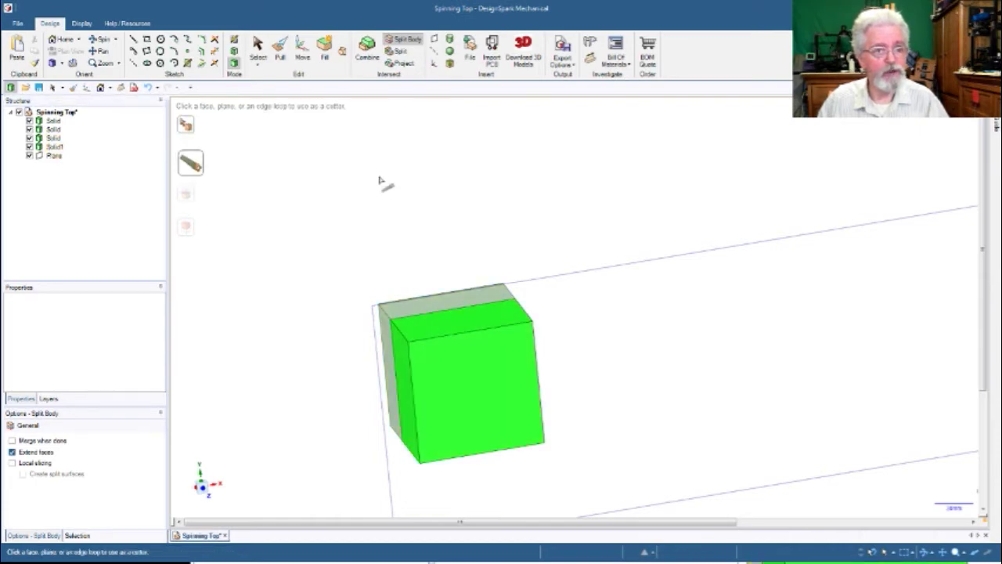
click(302, 53)
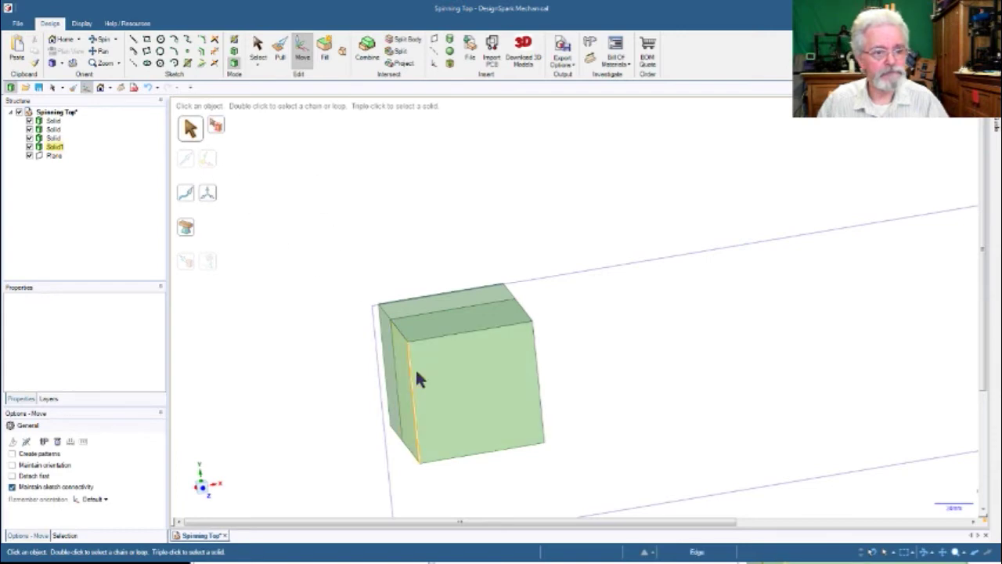
click(54, 147)
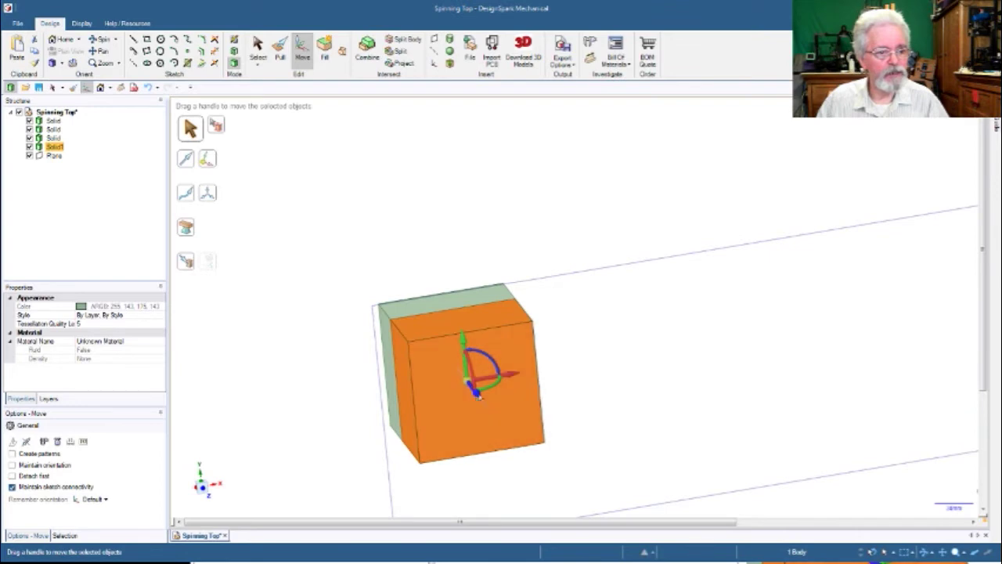
drag(479, 397, 490, 455)
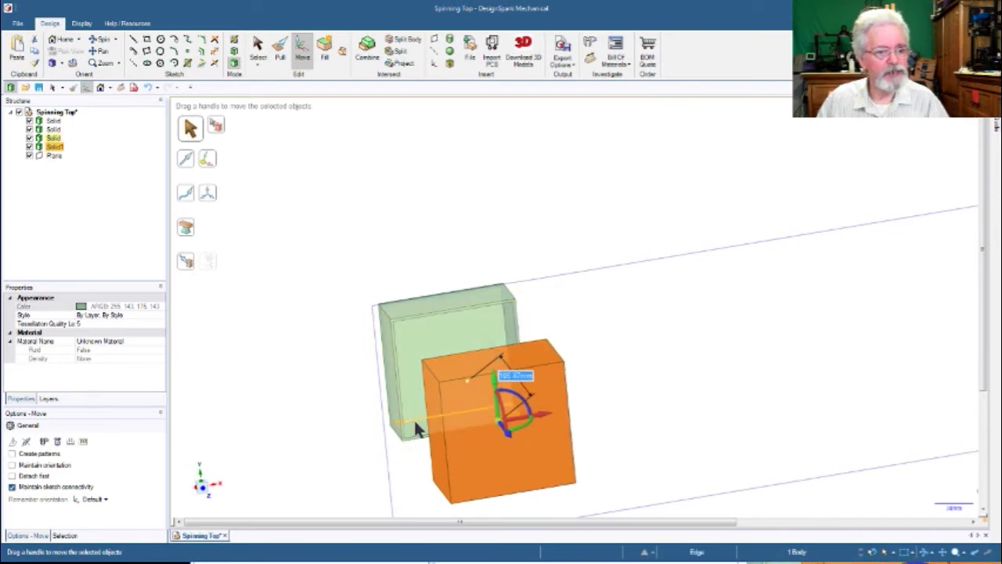
Measure the wall thickness of the rear cube half between the outer and inner upper edges of its cut face
click(326, 398)
mouse_move(326, 397)
middle_down()
mouse_move(369, 386)
mouse_move(384, 363)
mouse_move(509, 392)
mouse_move(359, 371)
mouse_move(329, 385)
middle_up()
scroll(458, 270, up, 3)
scroll(458, 274, up, 3)
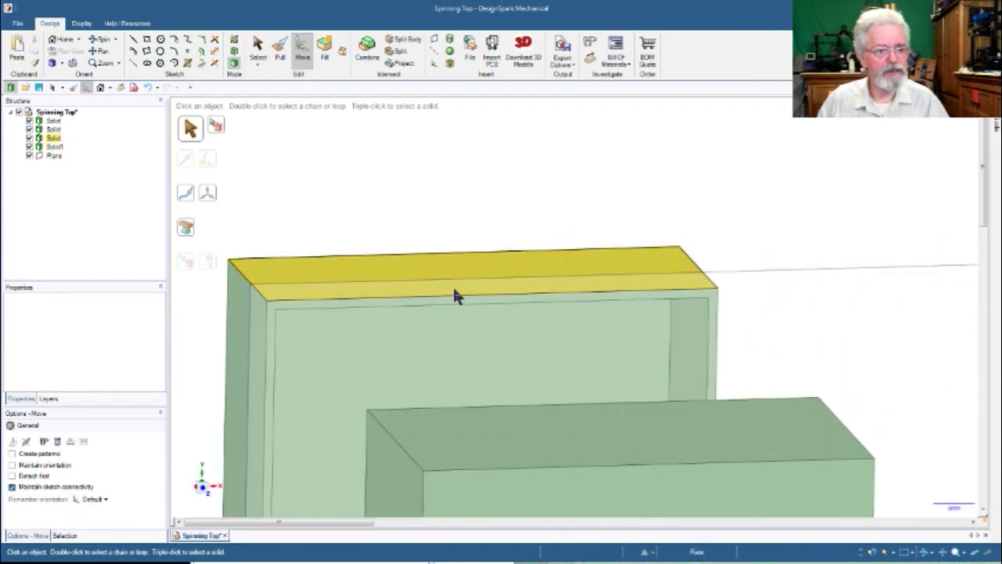
double_click(458, 304)
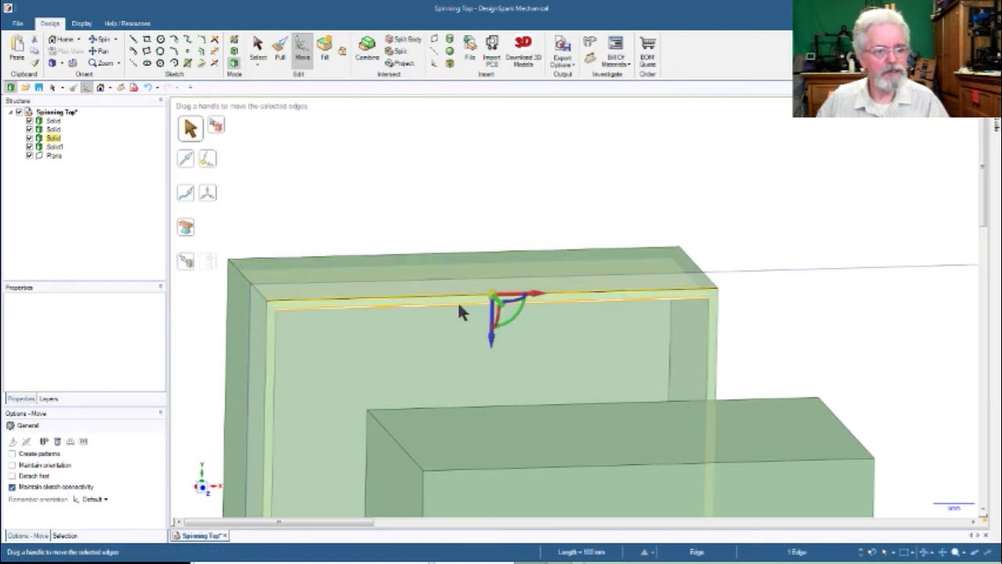
ctrl+click(459, 305)
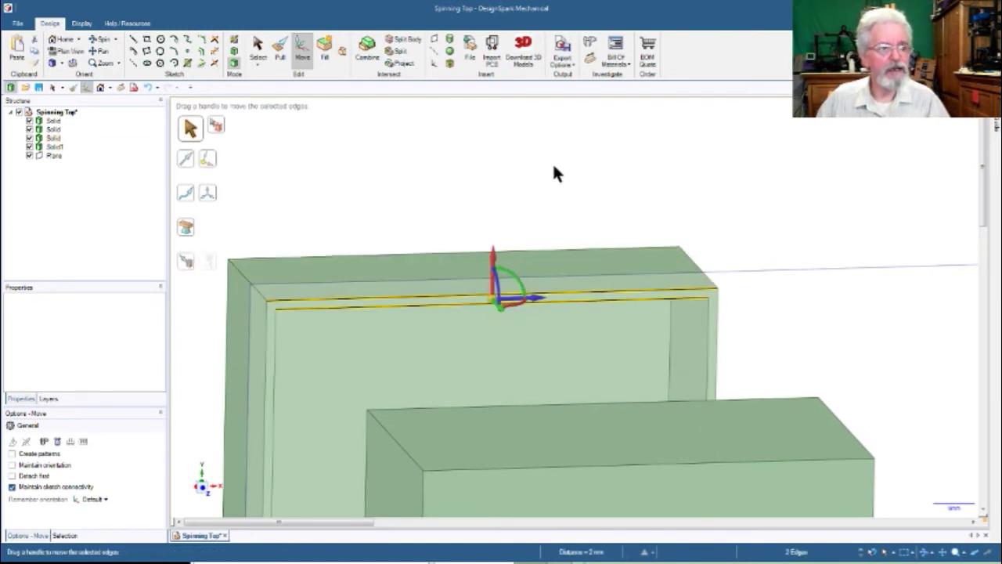
click(589, 43)
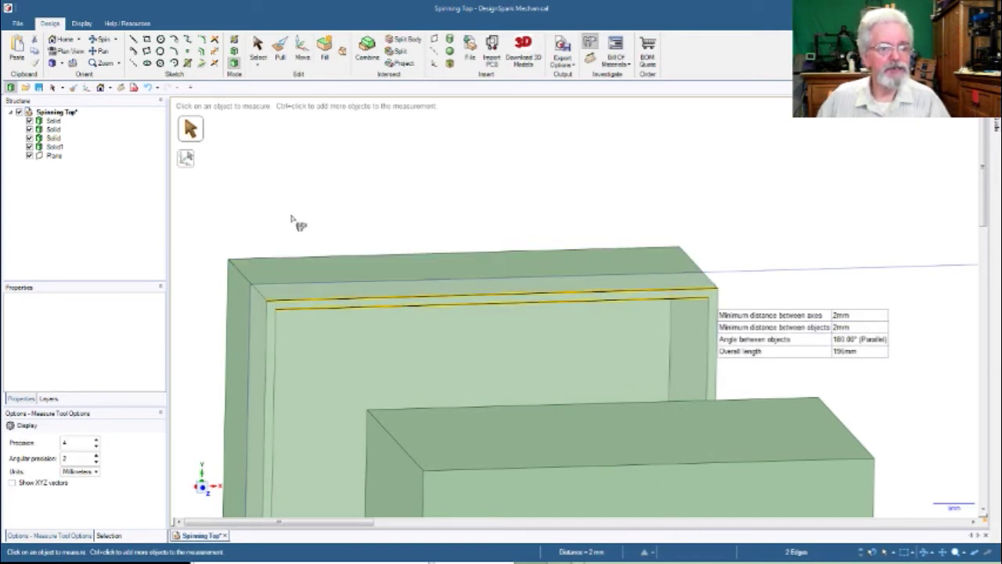
click(340, 222)
scroll(339, 221, down, 3)
scroll(339, 221, down, 2)
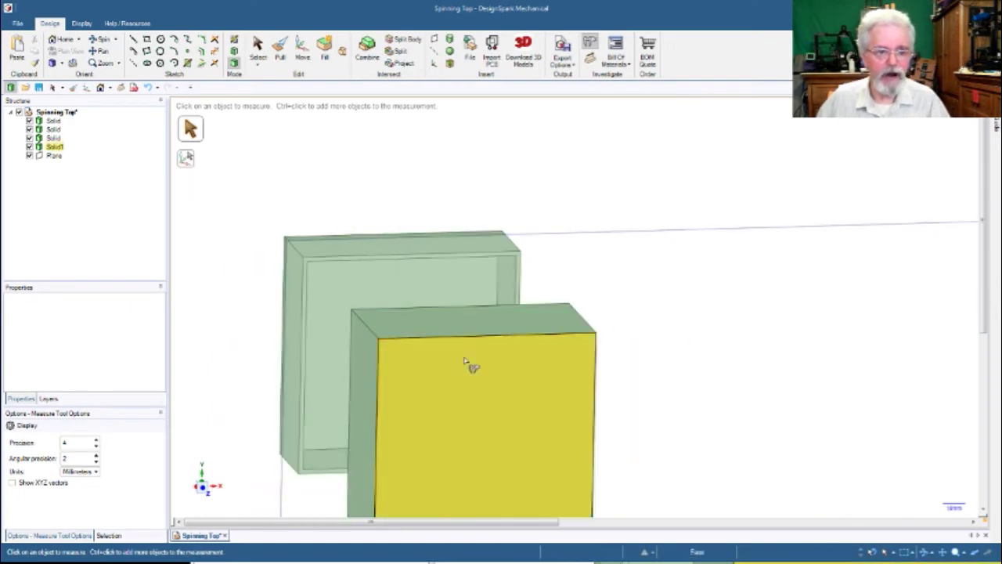
click(477, 394)
scroll(477, 394, down, 2)
scroll(477, 394, down, 2)
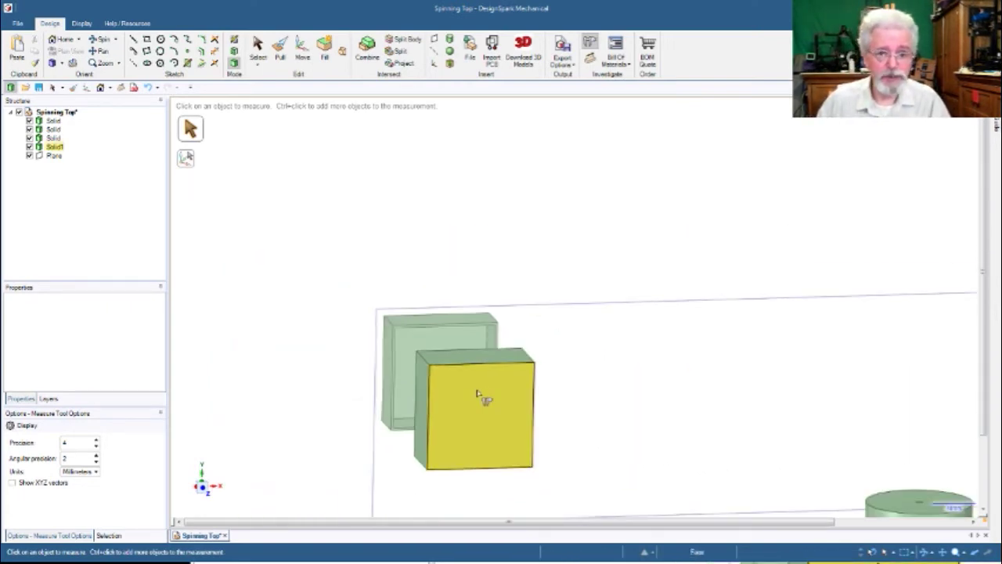
Undo the cube's separation, split, plane, shell and creation, back to only the two spinning tops, and leave sketch mode
key(ctrl+z)
key(ctrl+z)
key(ctrl+z)
key(ctrl+z)
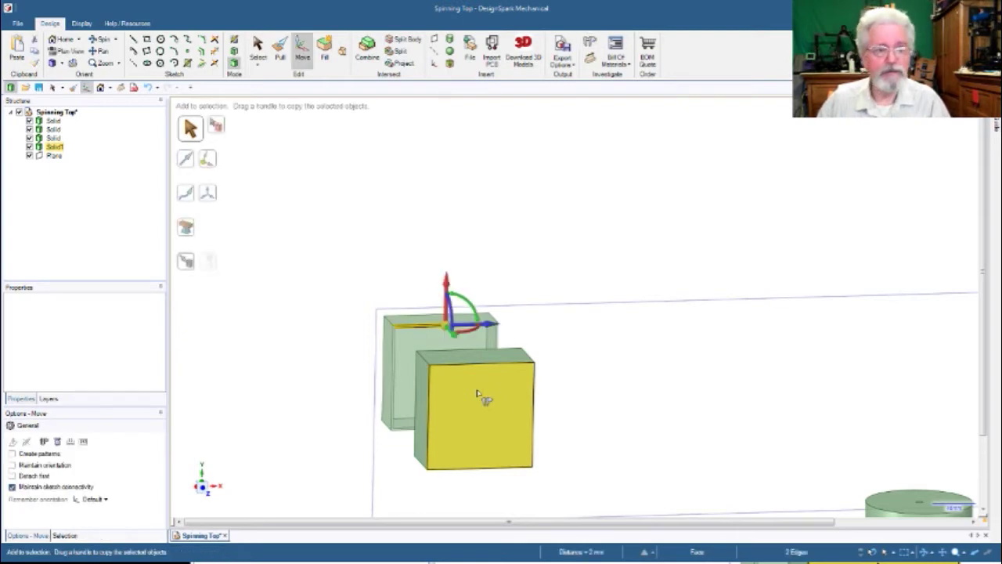
key(ctrl+z)
key(ctrl+z)
key(ctrl+z)
key(ctrl+z)
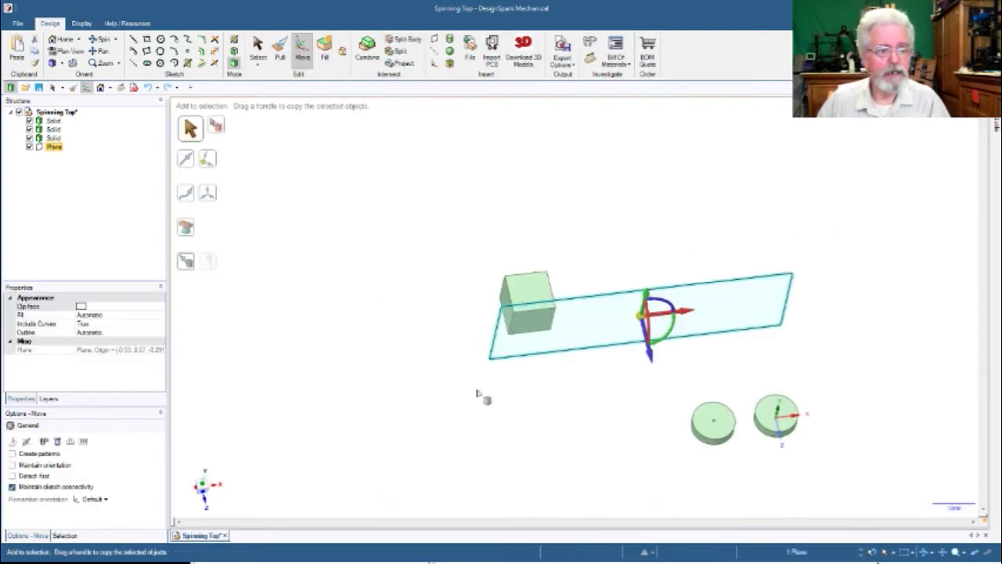
key(ctrl+z)
key(ctrl+z)
key(ctrl+z)
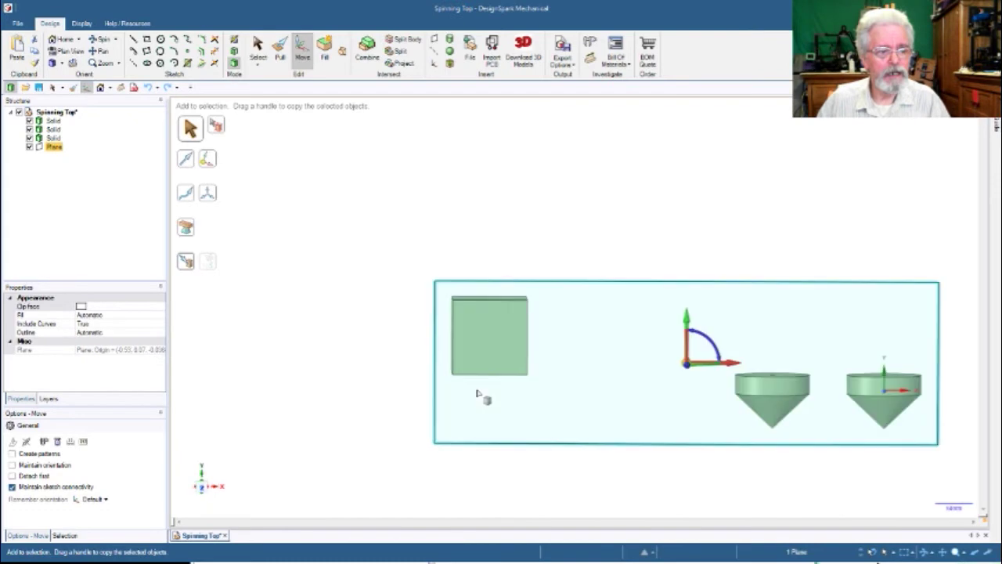
key(ctrl+z)
key(ctrl+z)
key(ctrl+z)
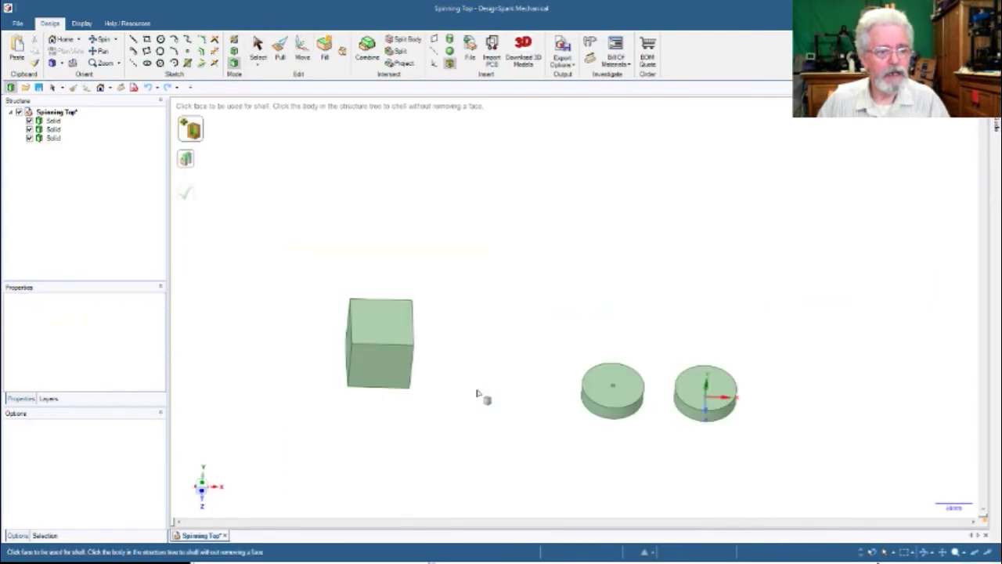
key(ctrl+z)
key(ctrl+z)
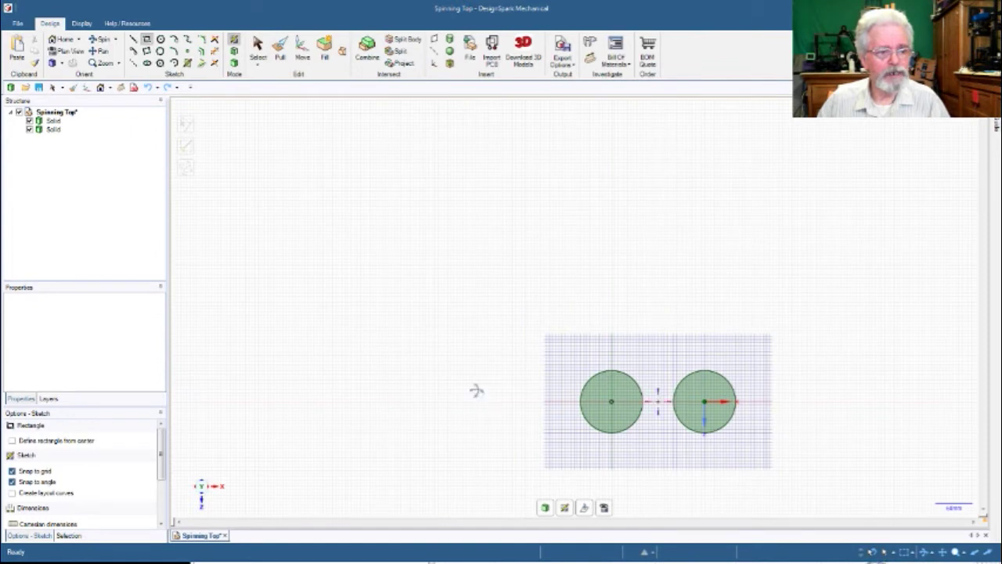
key(ctrl+z)
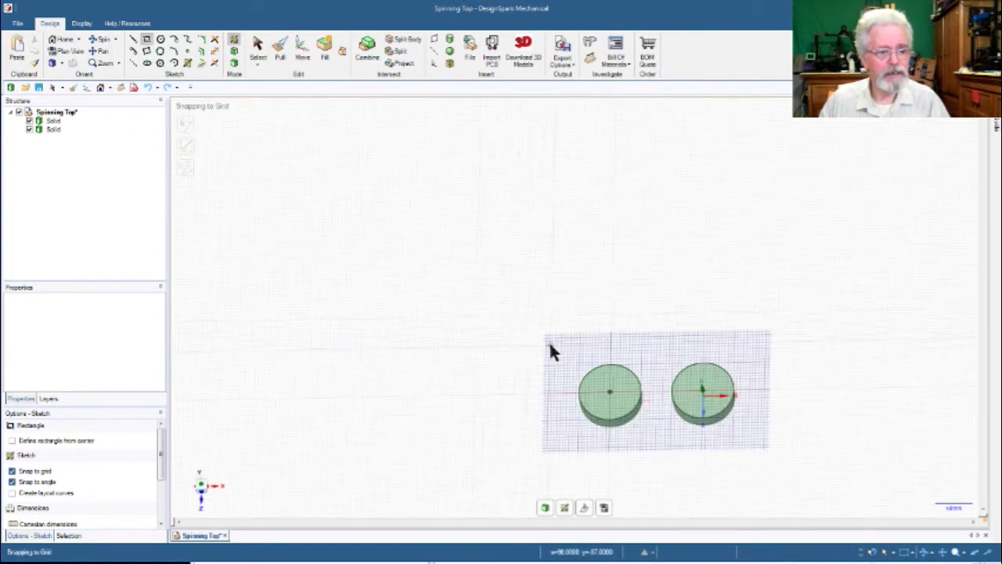
scroll(470, 363, down, 3)
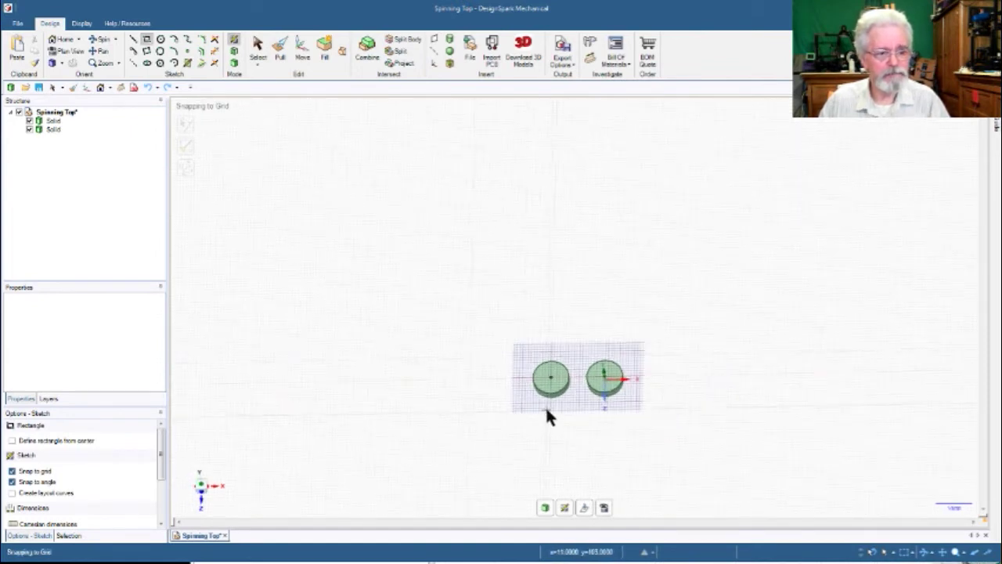
scroll(546, 415, up, 5)
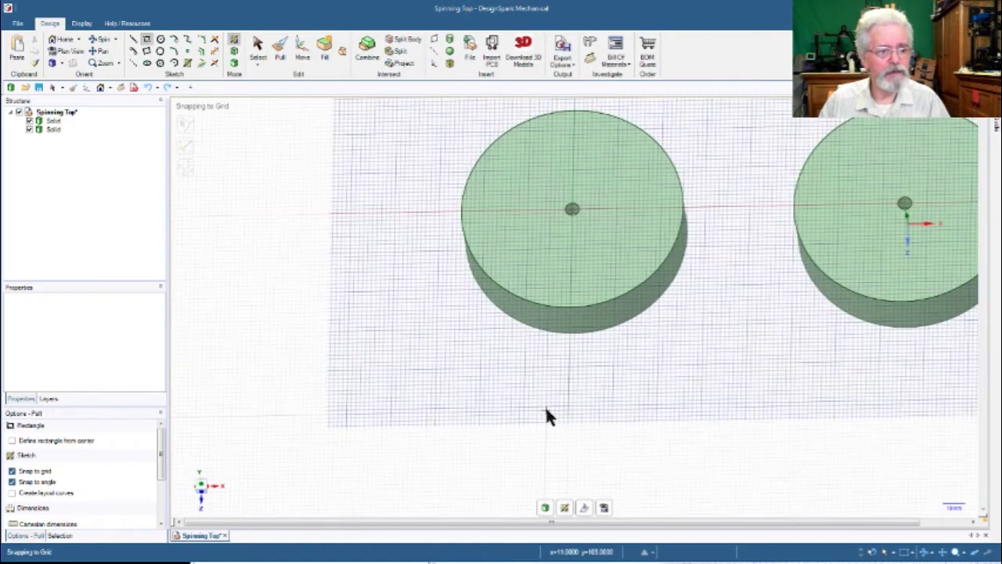
key(p)
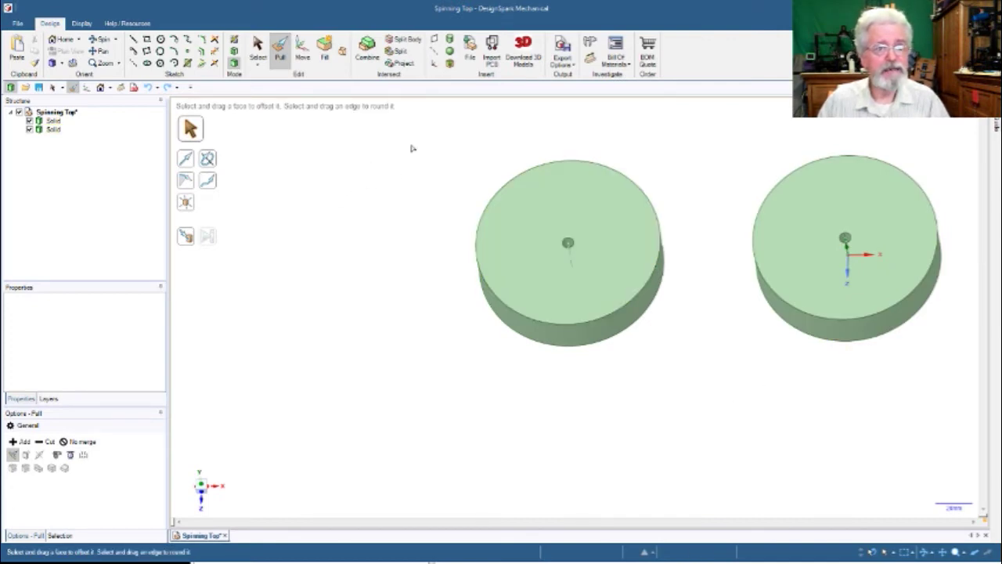
Rename the original top's solid, located at the origin, as Solid Top
click(258, 49)
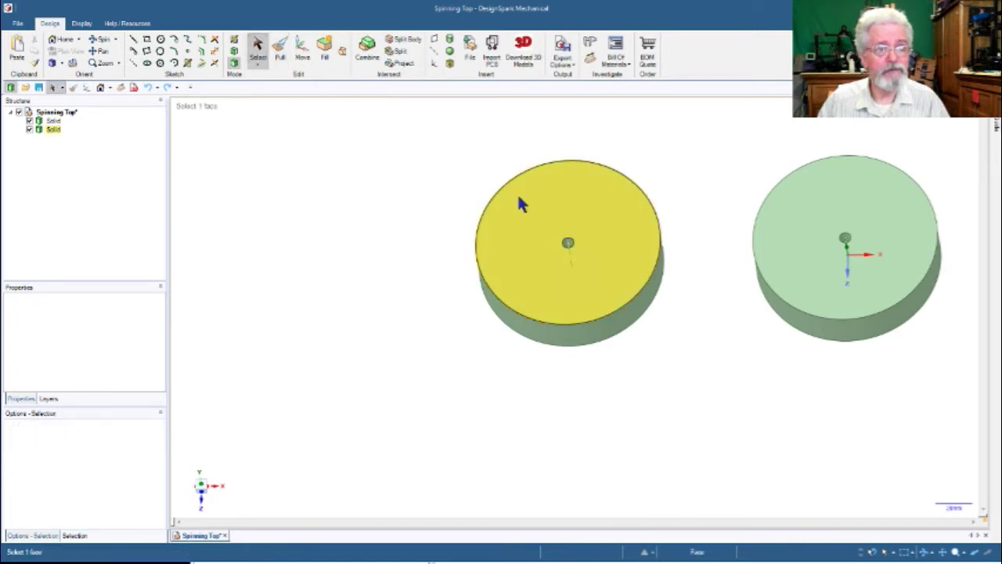
click(50, 122)
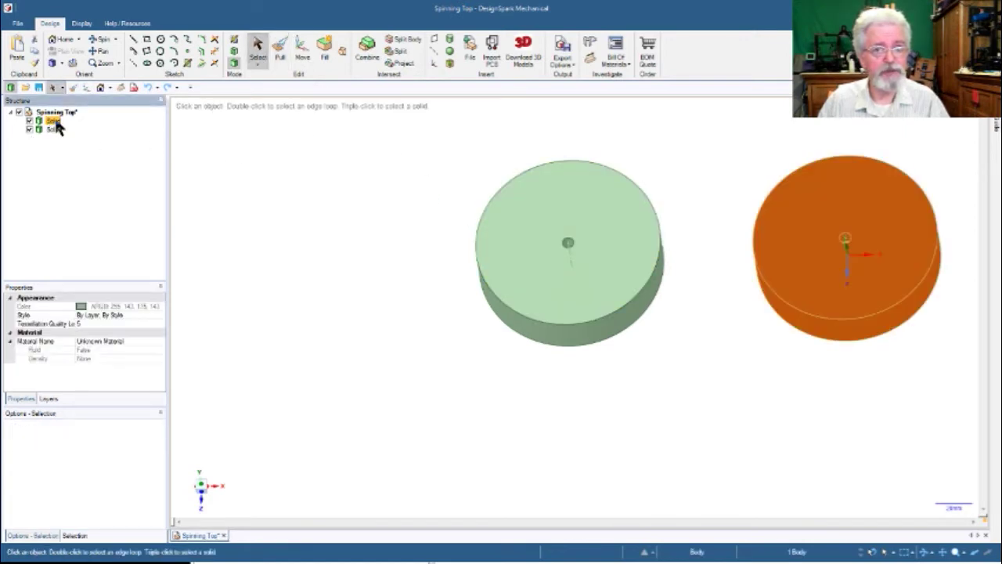
key(F2)
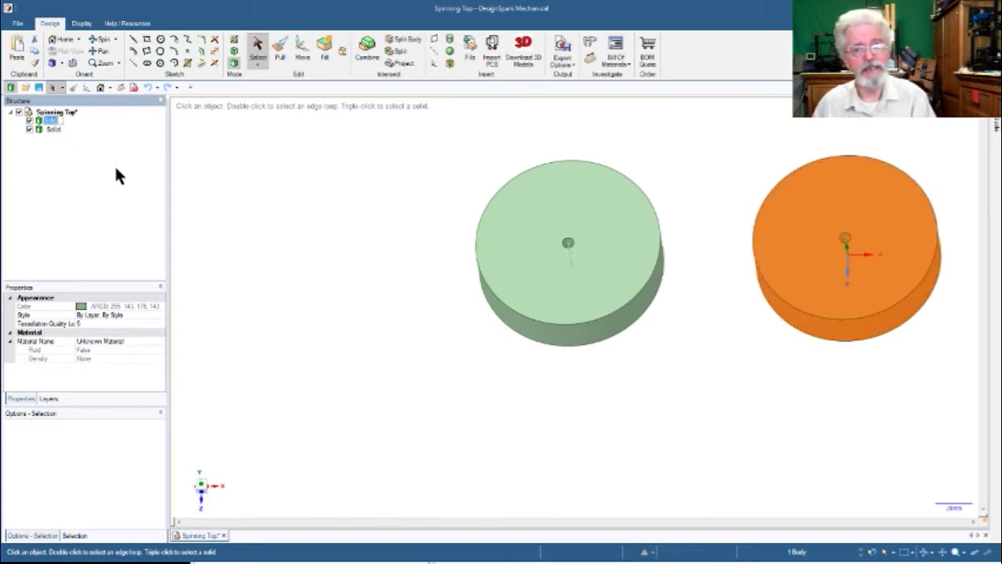
text(S)
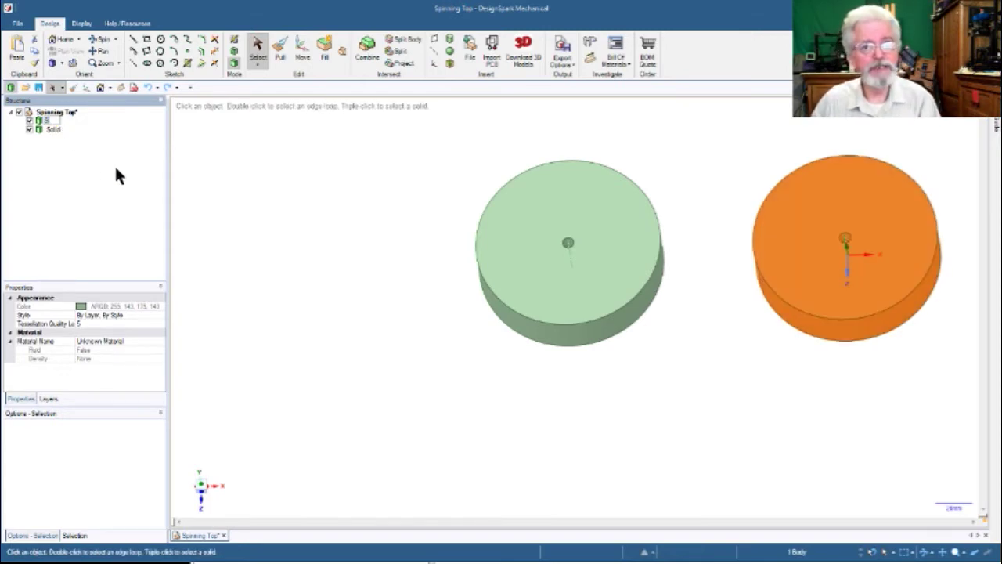
text(olid Top)
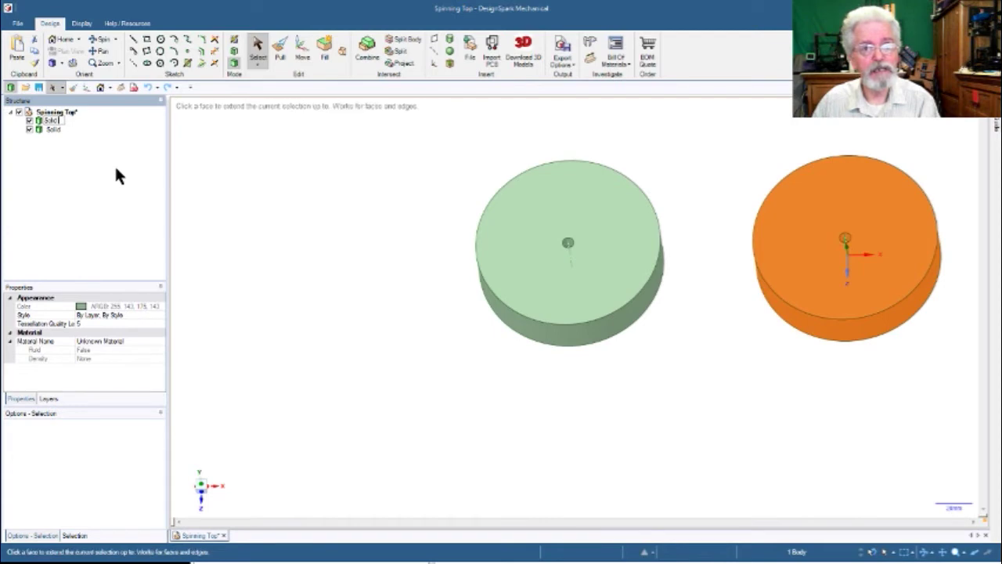
Rename the duplicated top's solid as Hollow Top
click(50, 129)
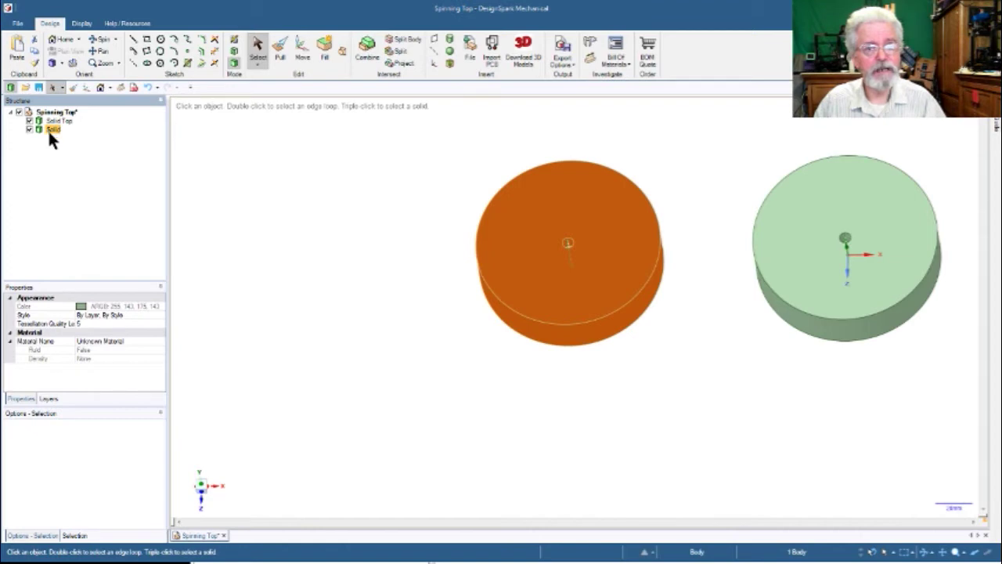
key(F2)
text(Hollow)
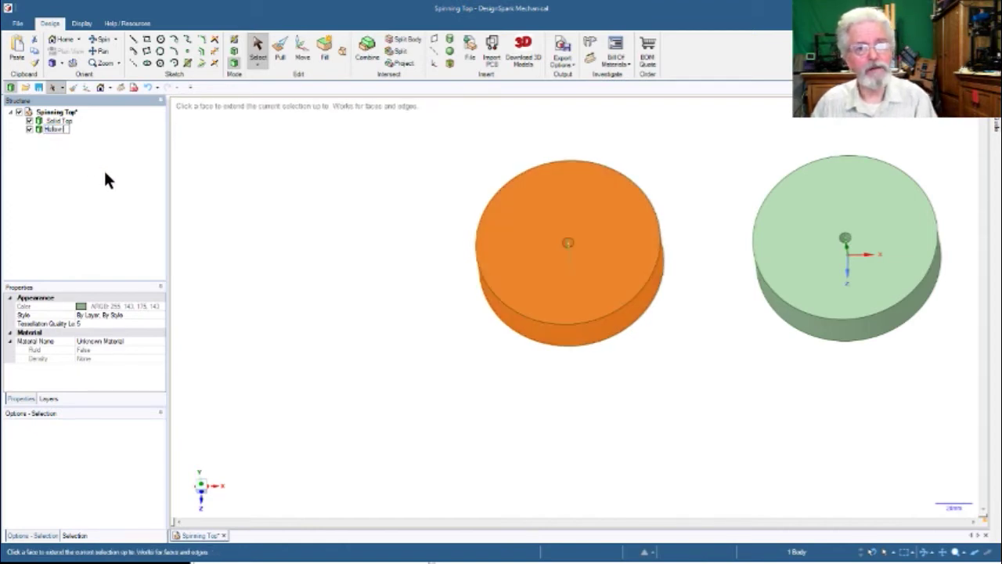
text( Top)
key(Return)
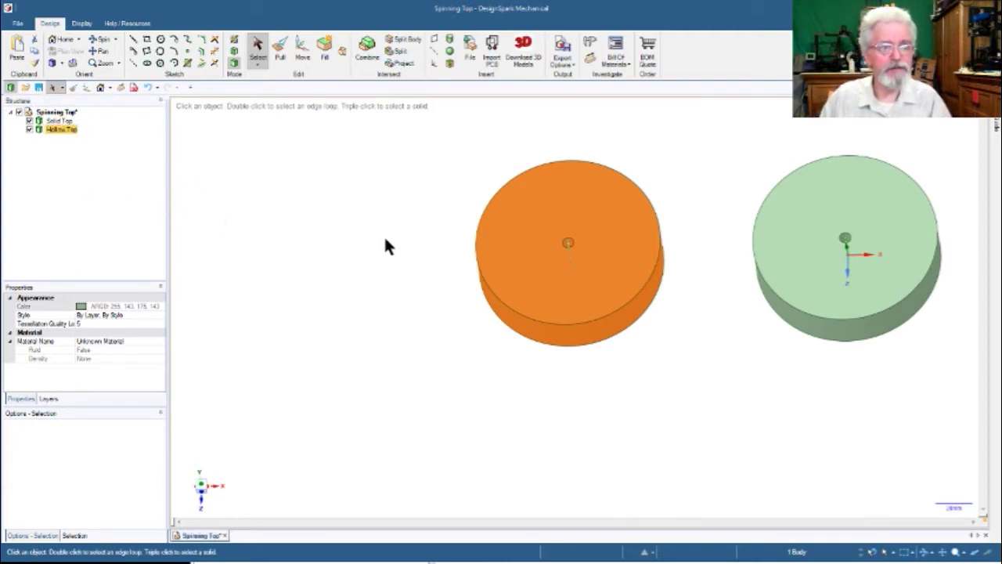
Shell the Hollow Top solid to a 2 mm wall thickness without removing any face
click(450, 65)
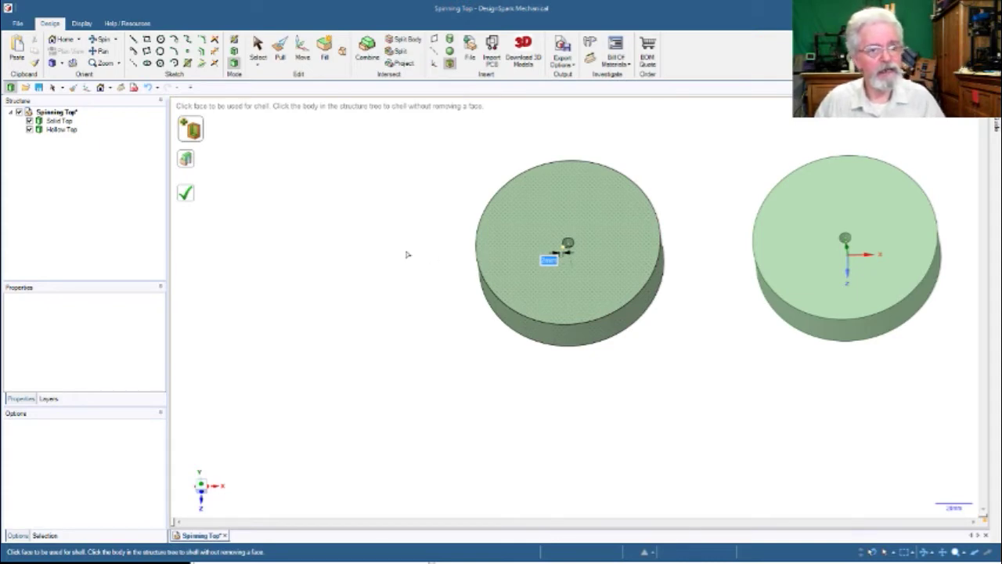
click(185, 193)
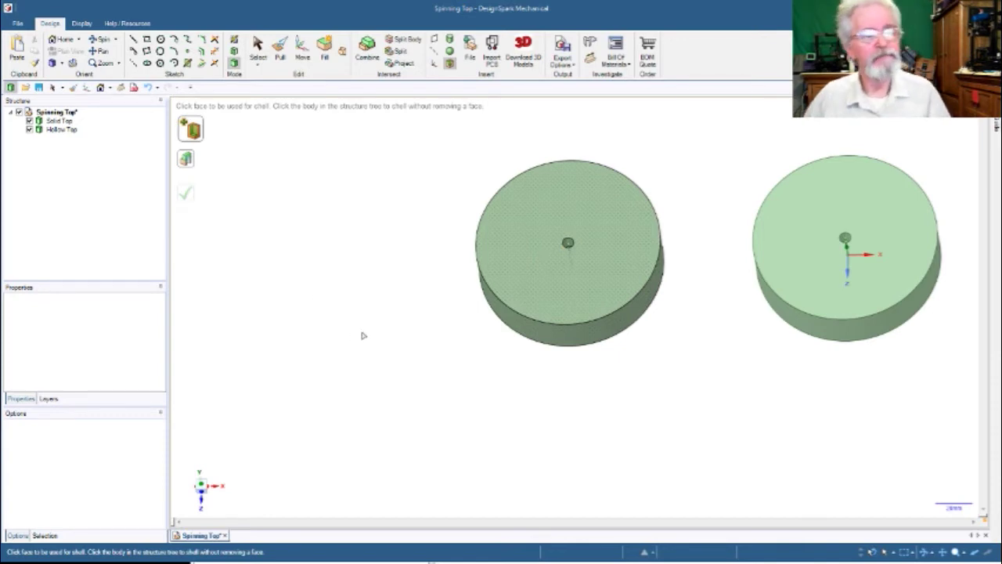
Examine the central shaft hole of Hollow Top up close, and view both tops from the side
mouse_move(363, 335)
middle_down()
mouse_move(378, 258)
mouse_move(370, 242)
mouse_move(366, 276)
middle_up()
scroll(565, 222, up, 6)
middle_drag(566, 222, 575, 279)
middle_drag(642, 420, 639, 445)
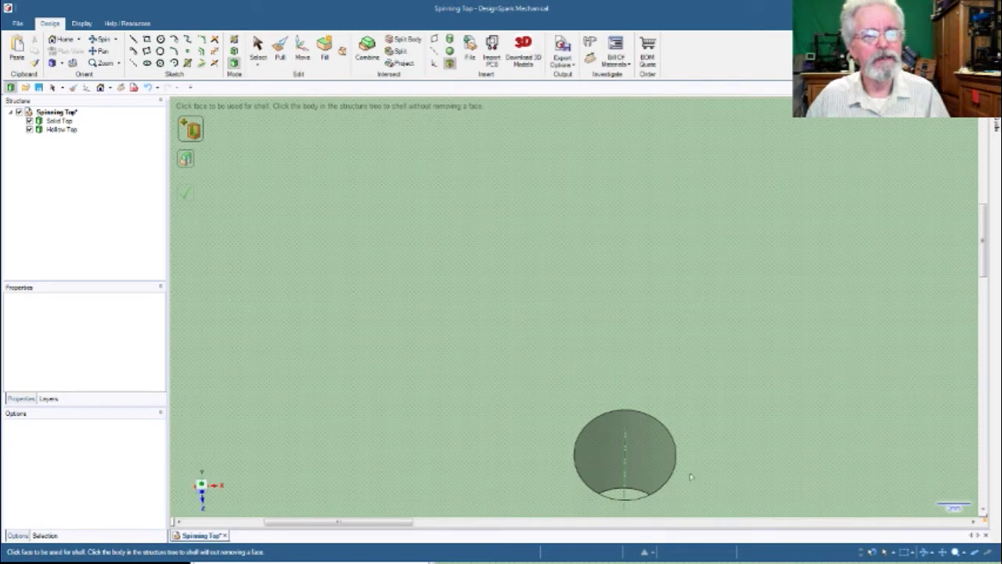
scroll(690, 476, down, 4)
scroll(691, 476, up, 2)
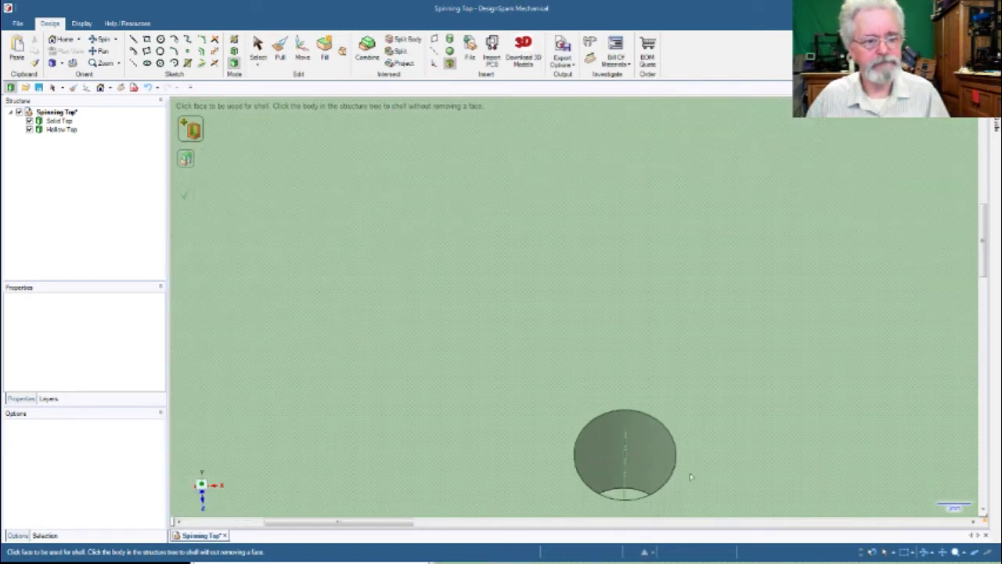
scroll(690, 476, down, 5)
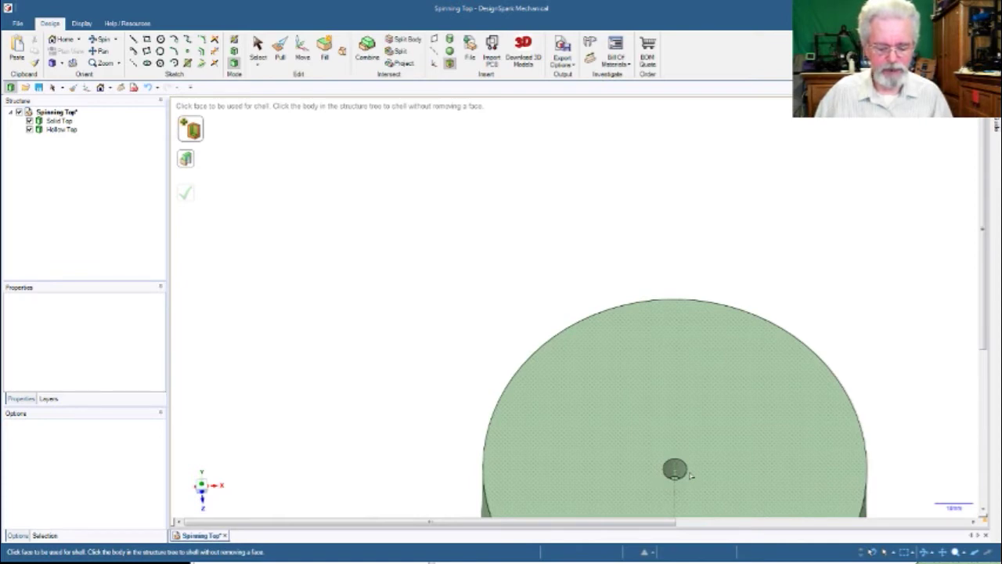
key(h)
mouse_move(564, 375)
middle_down()
mouse_move(557, 421)
mouse_move(624, 515)
mouse_move(647, 480)
mouse_move(630, 491)
mouse_move(656, 501)
middle_up()
mouse_move(557, 416)
middle_down()
mouse_move(571, 393)
mouse_move(559, 421)
middle_up()
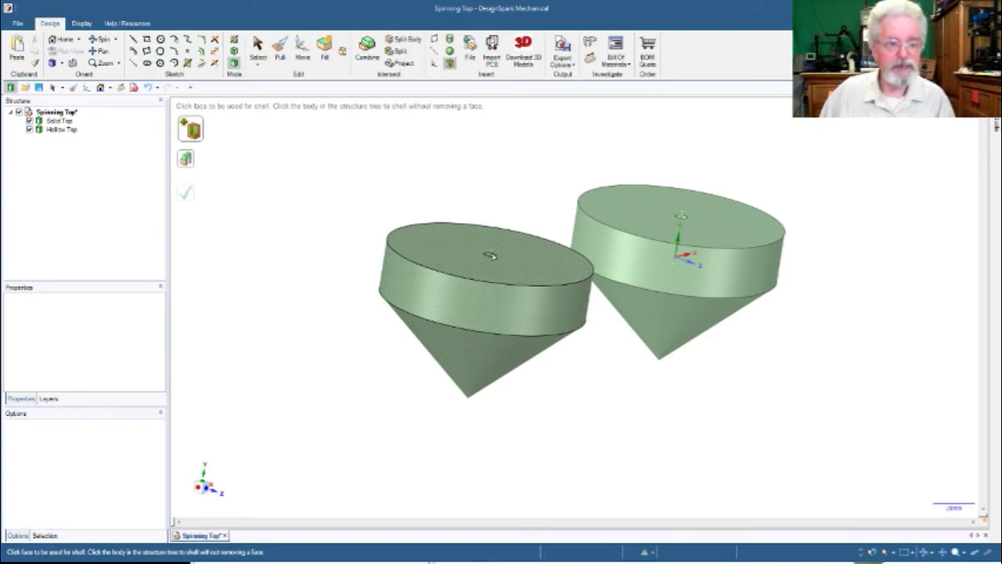
key(v)
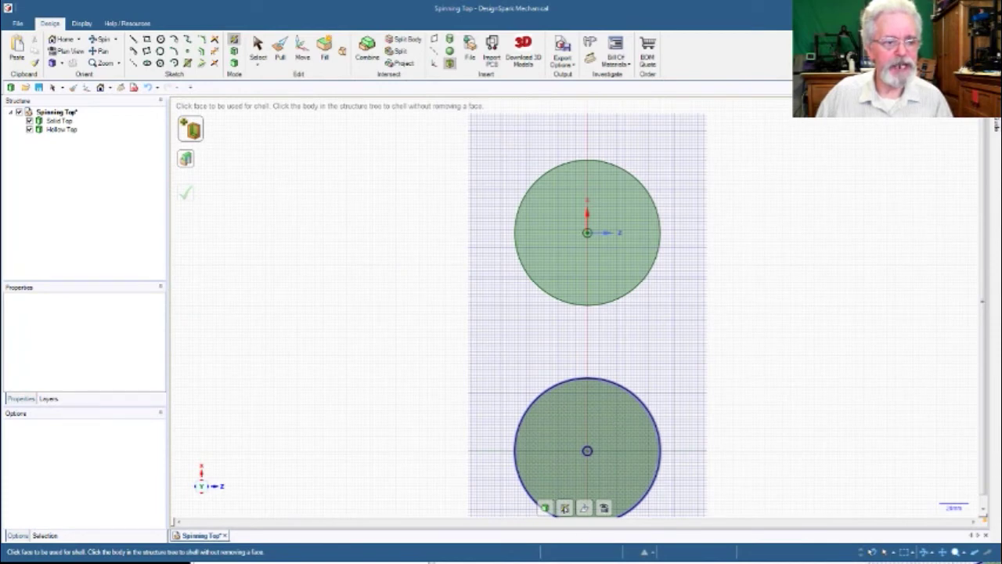
middle_drag(667, 496, 637, 372)
click(603, 383)
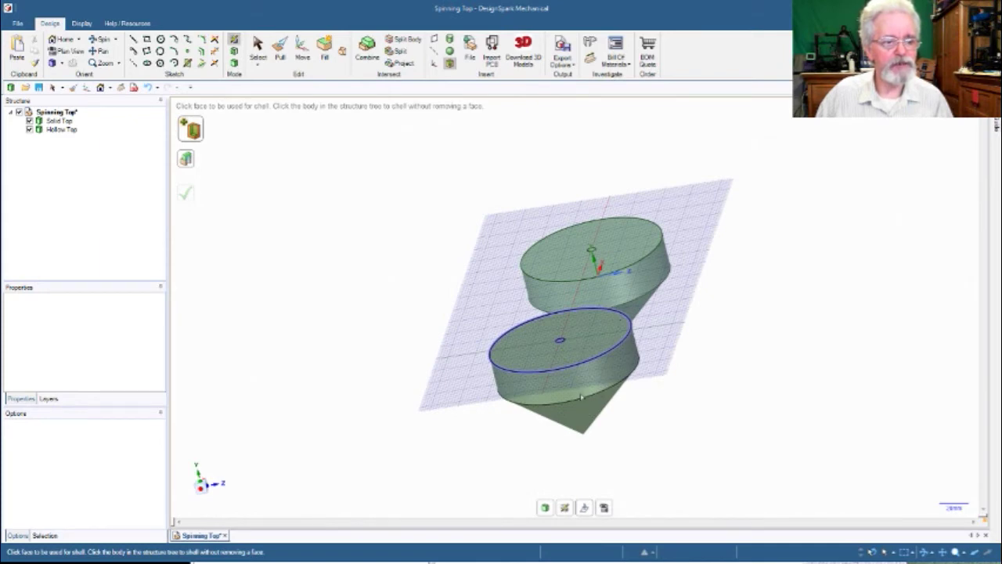
click(565, 508)
click(562, 399)
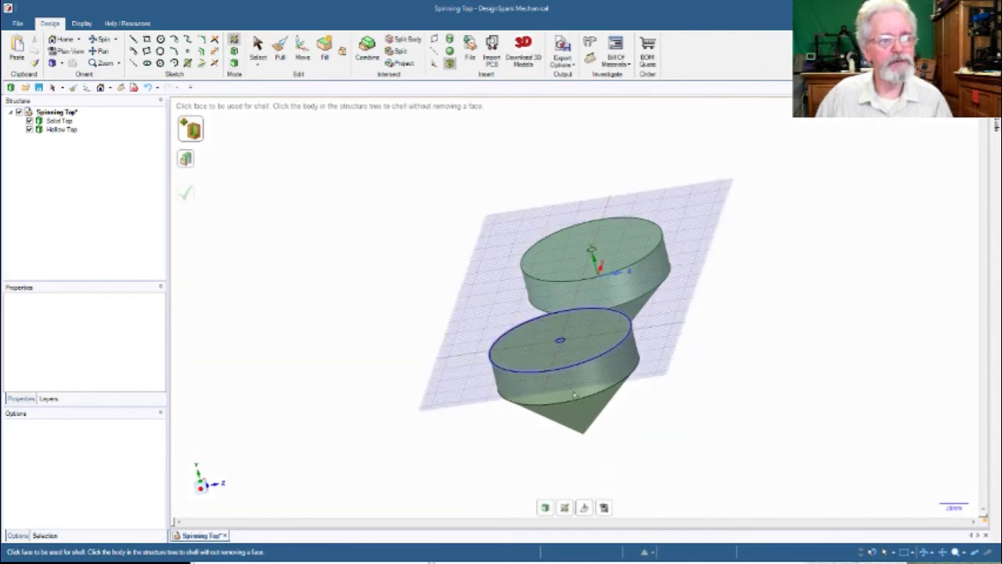
middle_drag(662, 428, 593, 347)
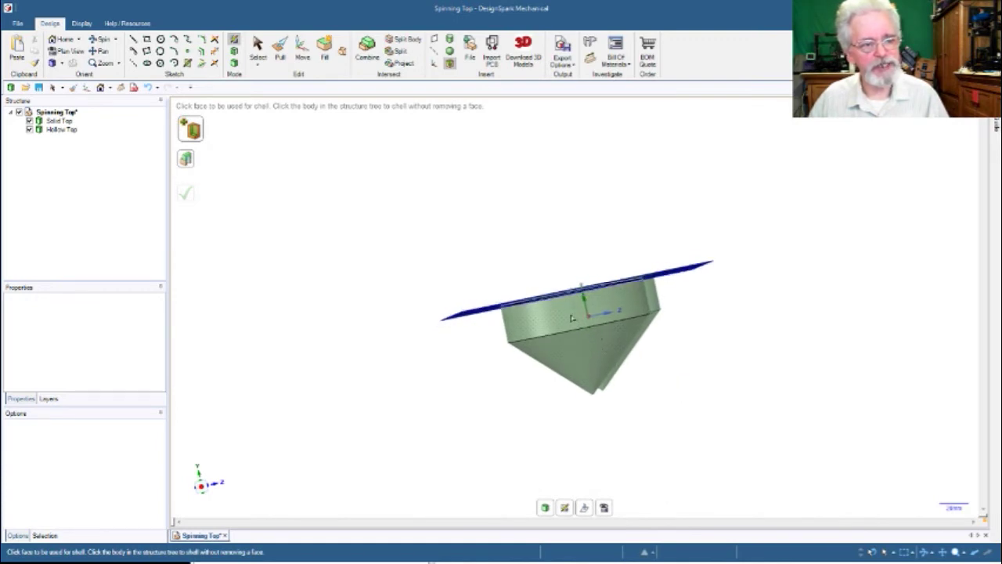
click(565, 508)
click(579, 310)
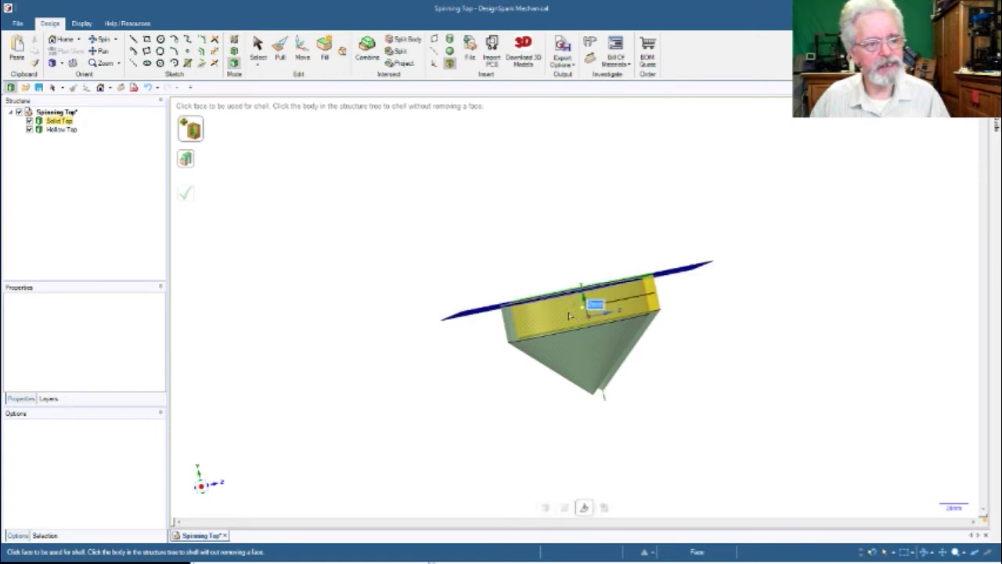
click(564, 508)
click(595, 354)
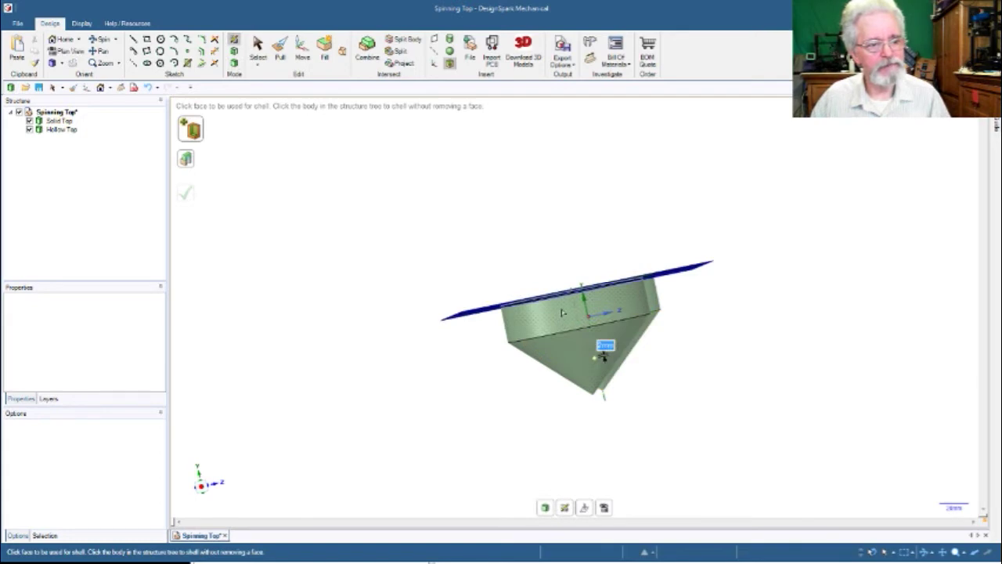
middle_drag(632, 421, 530, 454)
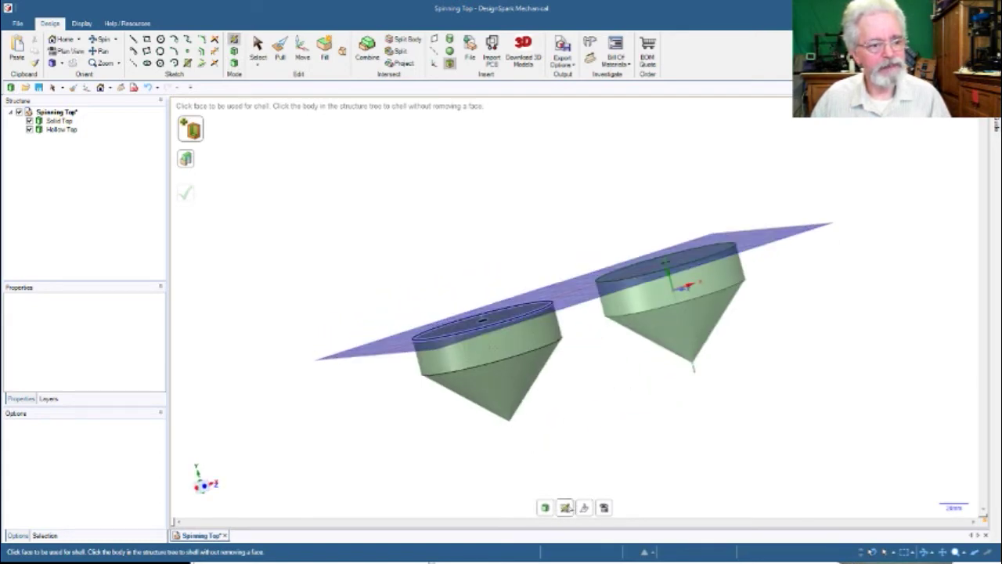
click(545, 508)
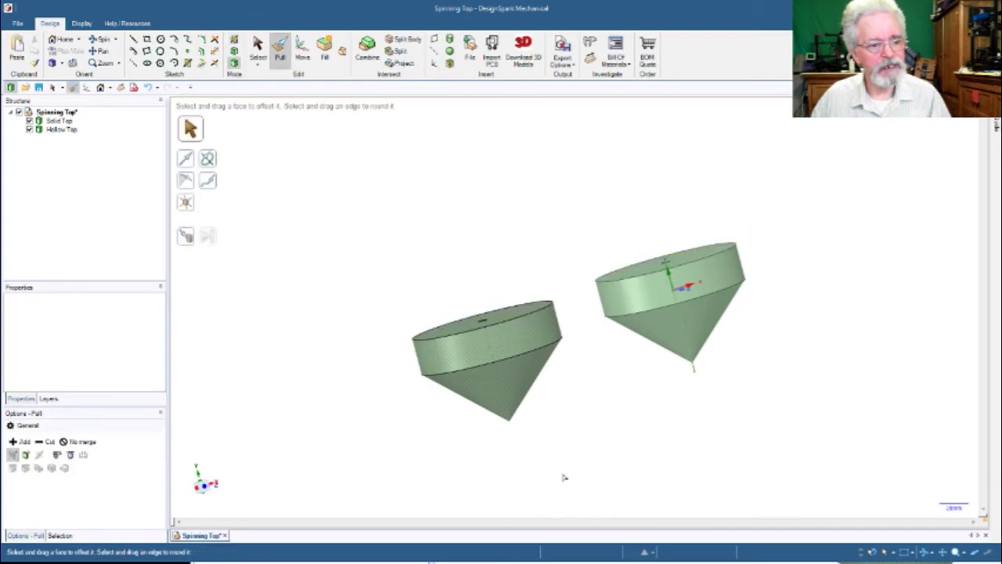
Start a sketch on the cylindrical side face of Hollow Top
click(495, 357)
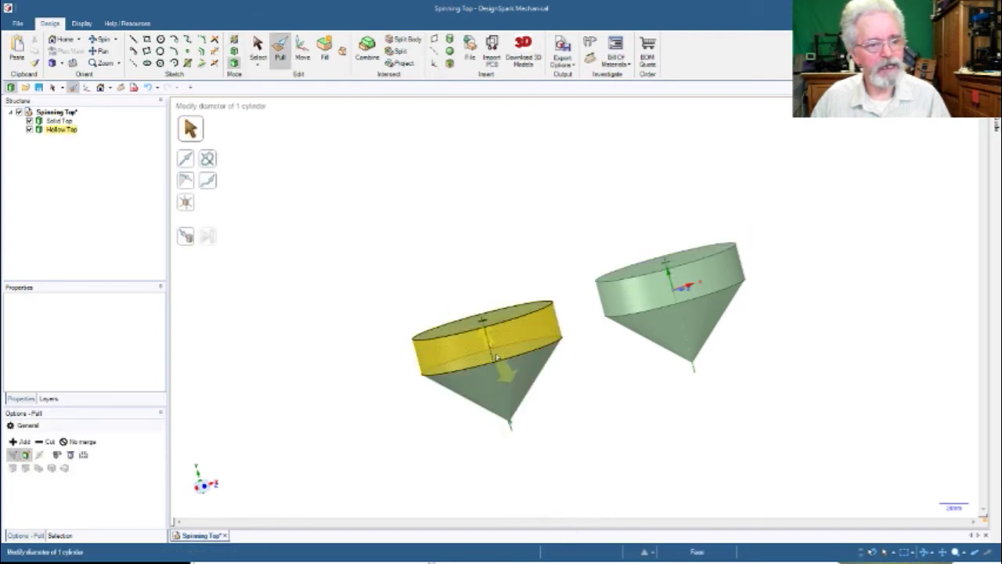
click(496, 357)
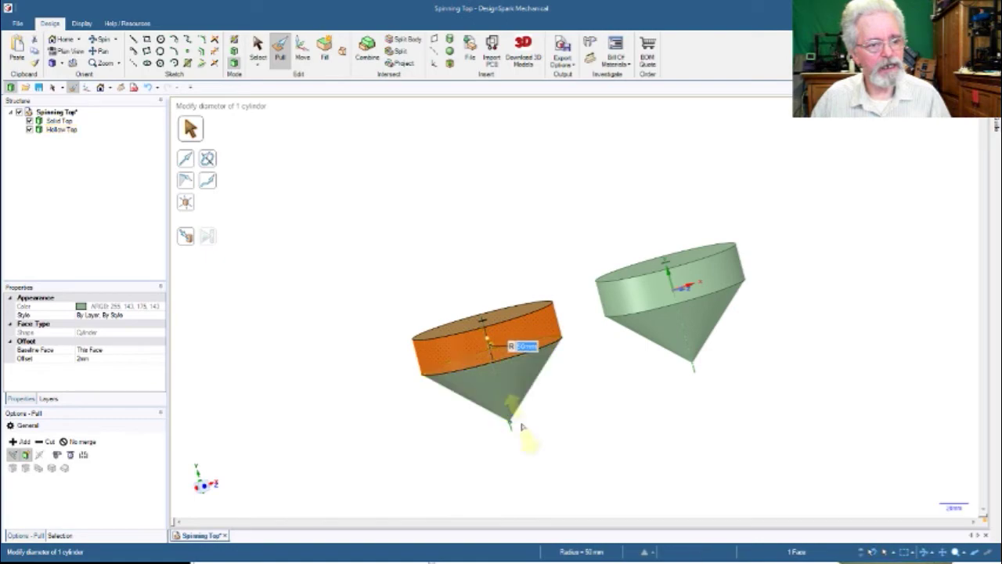
key(k)
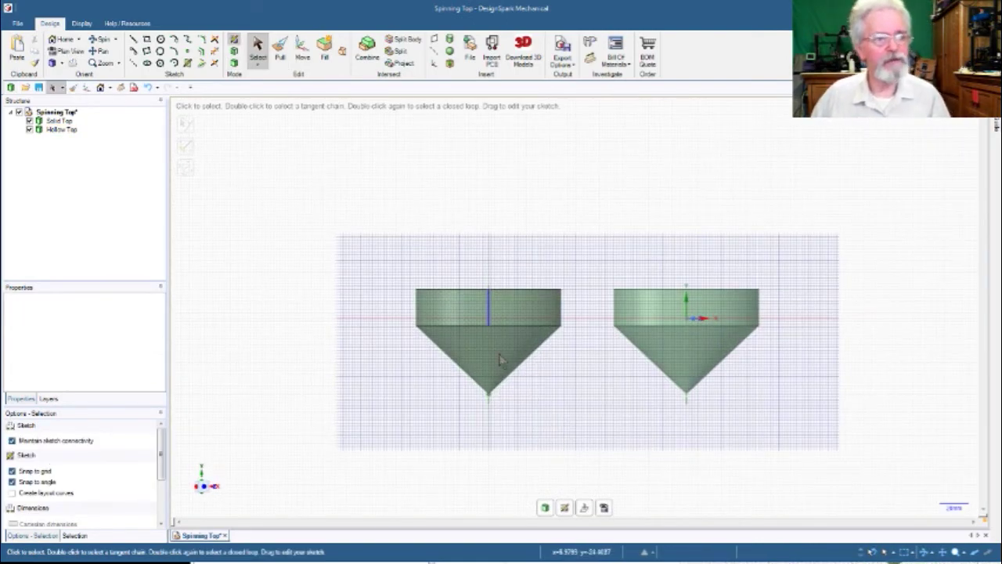
scroll(511, 330, up, 5)
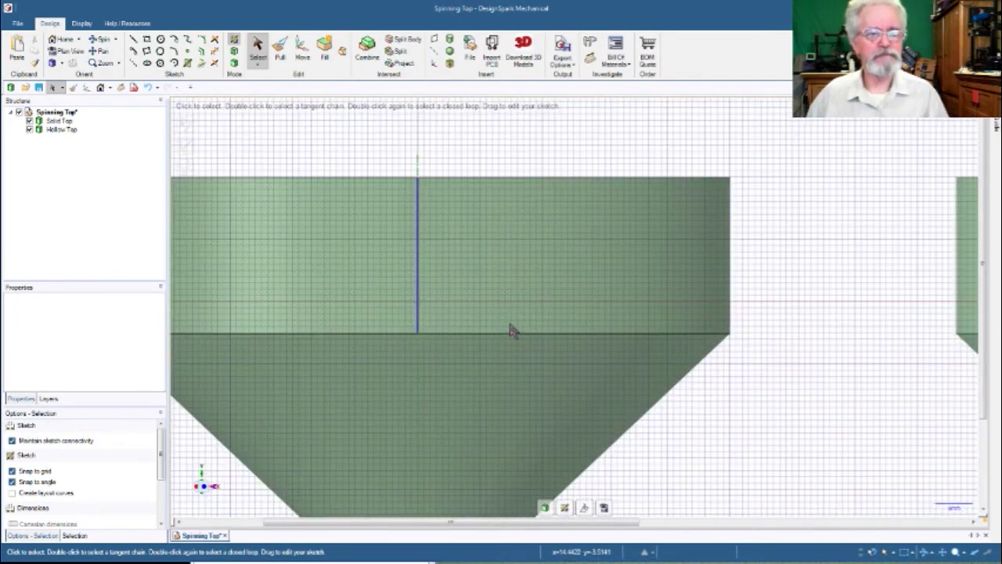
scroll(510, 330, down, 2)
mouse_move(506, 320)
middle_down()
mouse_move(516, 357)
mouse_move(521, 329)
mouse_move(487, 313)
middle_up()
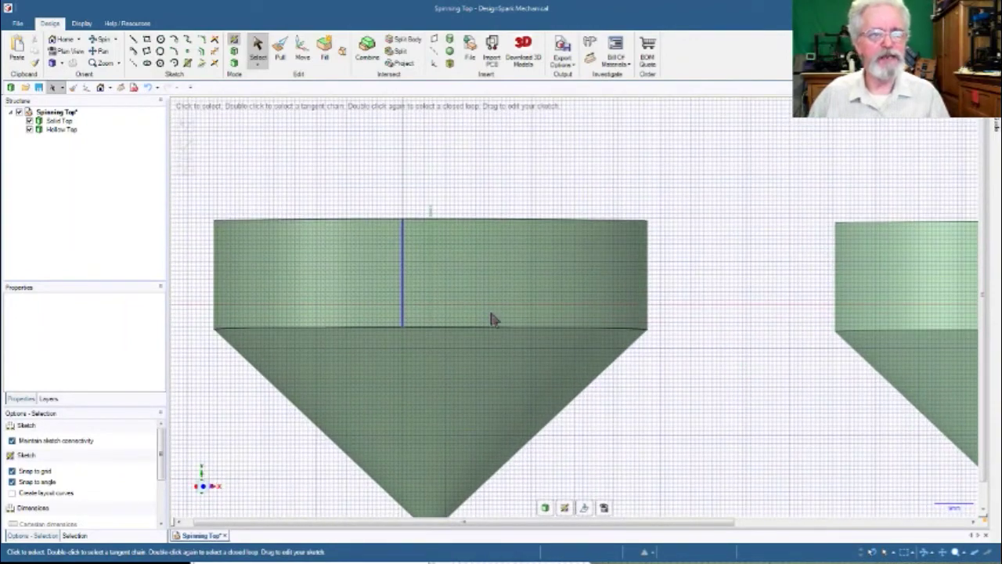
Sketch a 10 mm by 10 mm square on the cylindrical band of Hollow Top, starting on its vertical reference line
key(r)
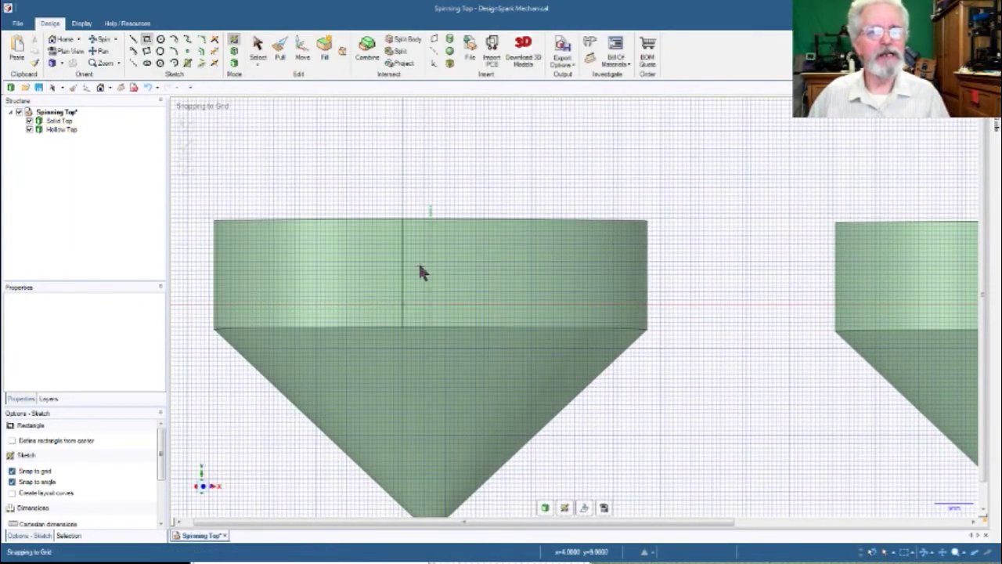
click(403, 263)
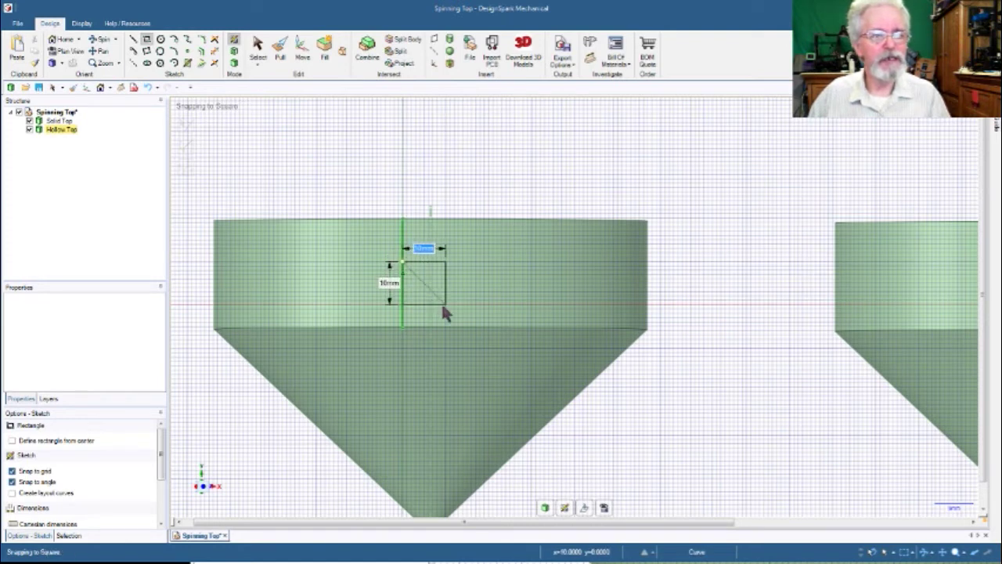
click(444, 310)
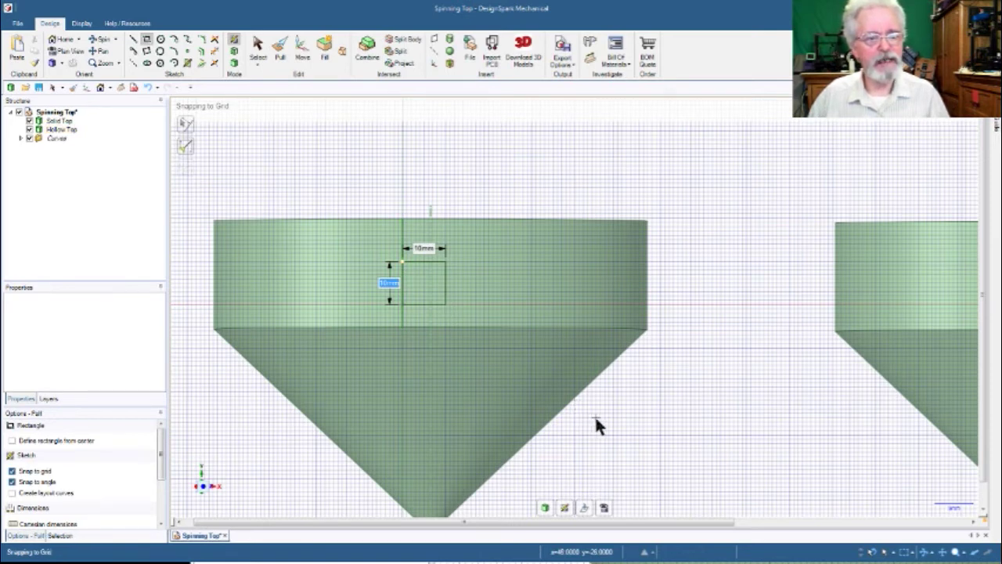
Pull the square through Hollow Top to cut an opening in its side, and undo both the cut and the square
key(p)
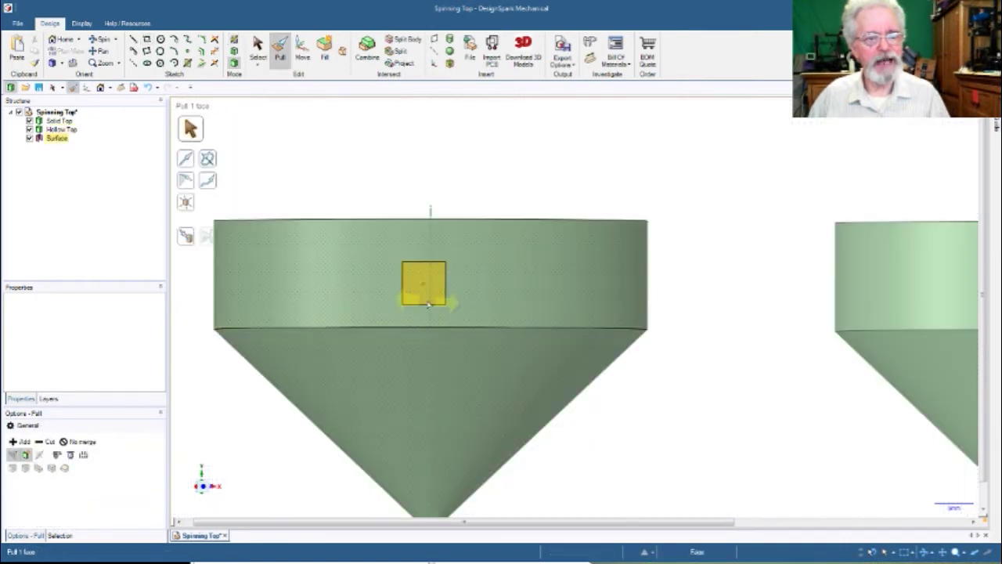
click(425, 289)
middle_drag(425, 296, 436, 264)
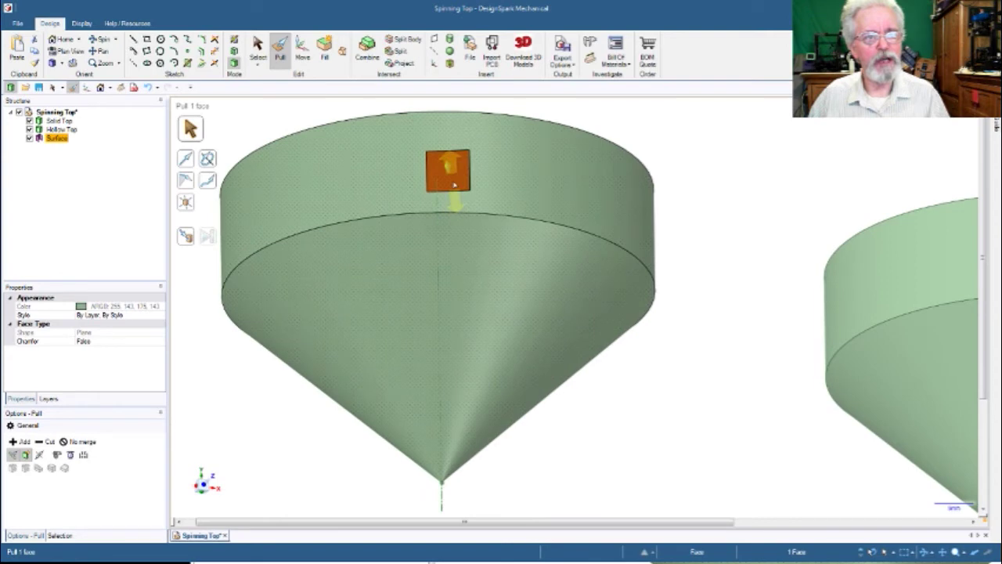
drag(468, 179, 451, 537)
middle_drag(593, 462, 595, 499)
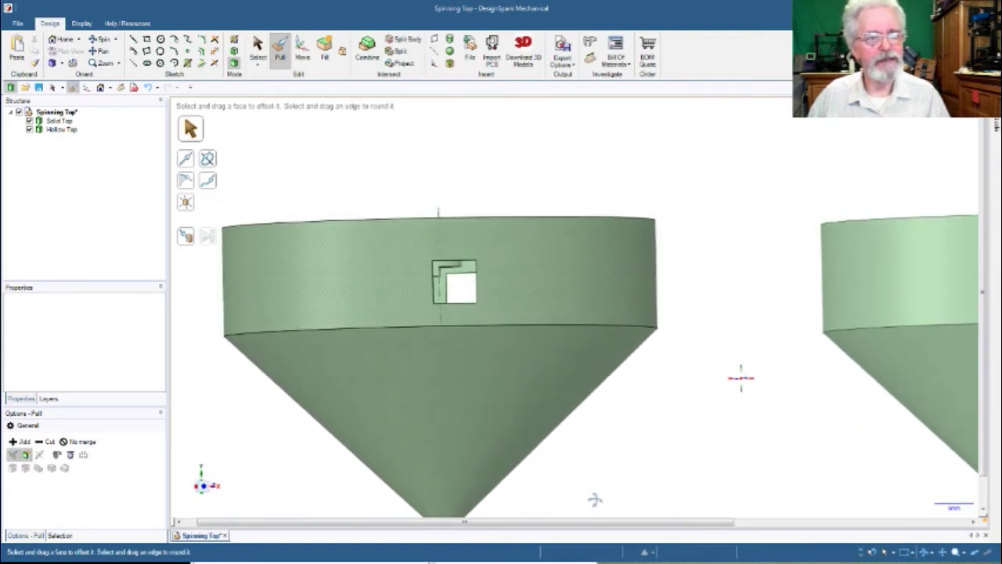
middle_drag(595, 499, 595, 500)
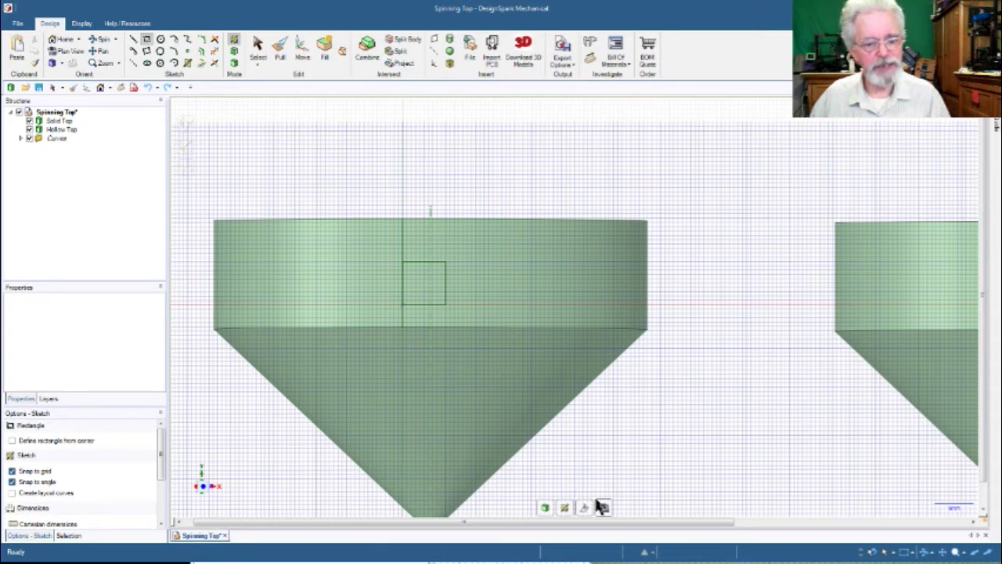
key(ctrl+z)
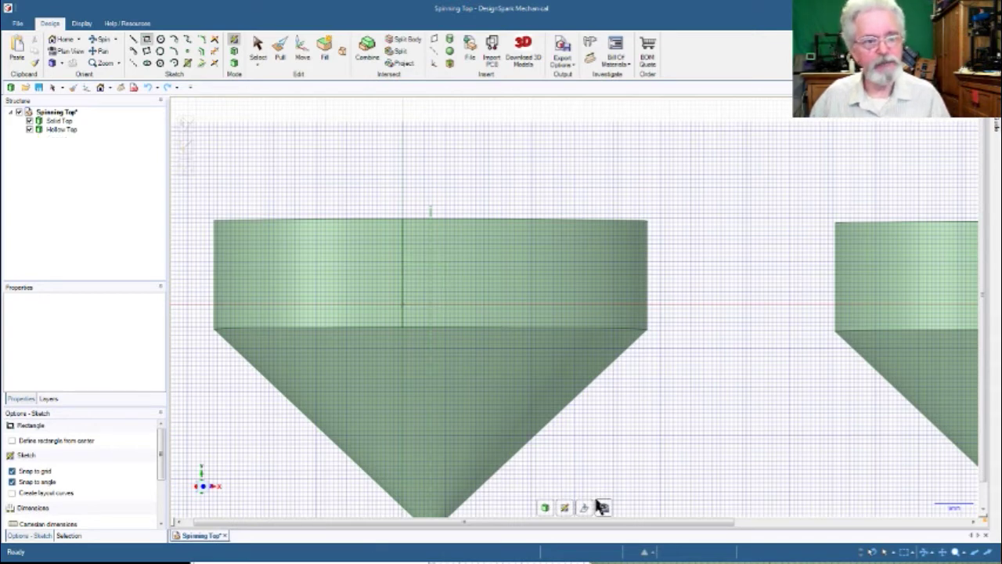
Sketch a rectangle 10 mm wide and about 5.16 mm high from the horizontal axis down to the lower edge of Hollow Top's cylindrical band
click(402, 307)
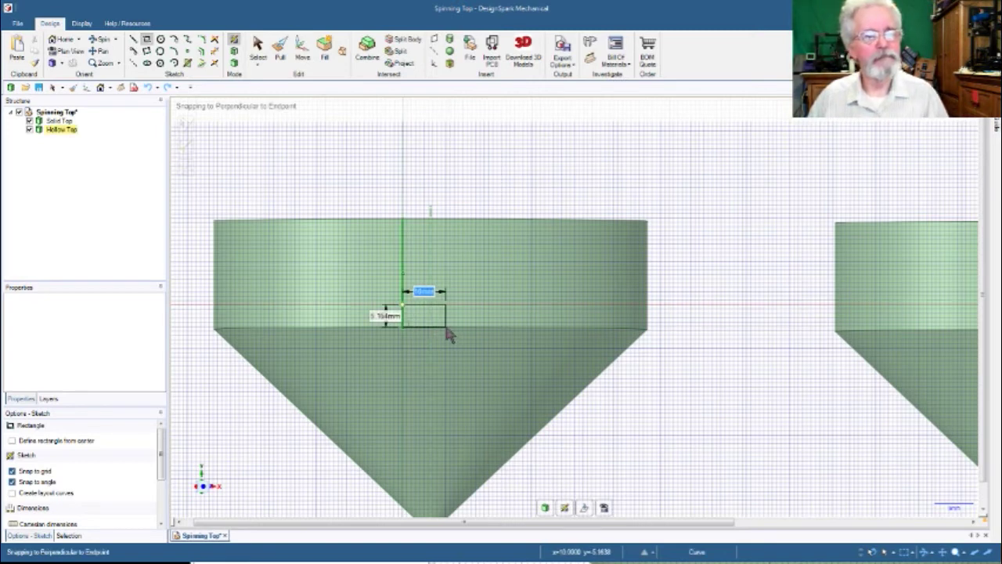
key(Tab)
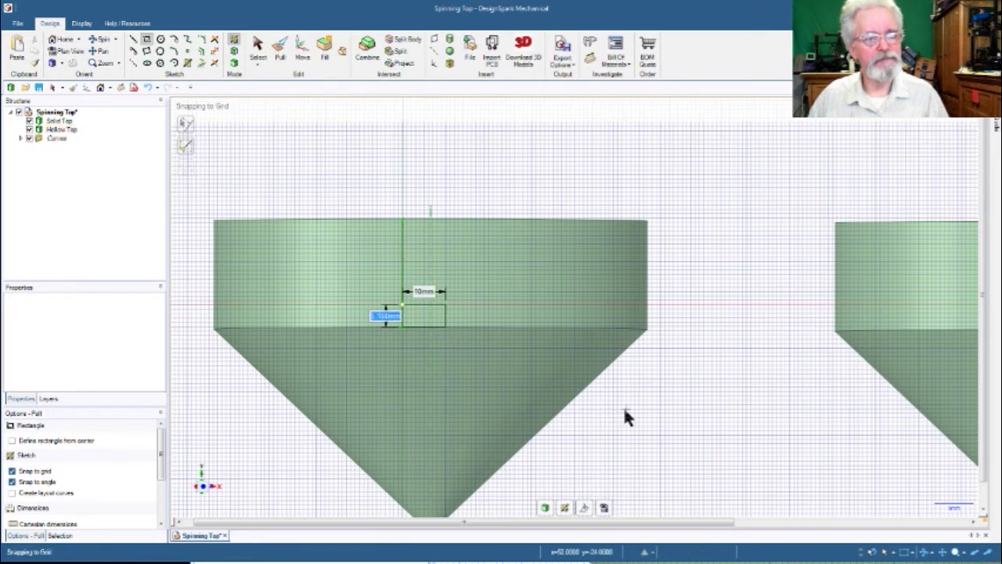
key(Return)
Pull the rectangle through Hollow Top to cut a window just above the cone
key(p)
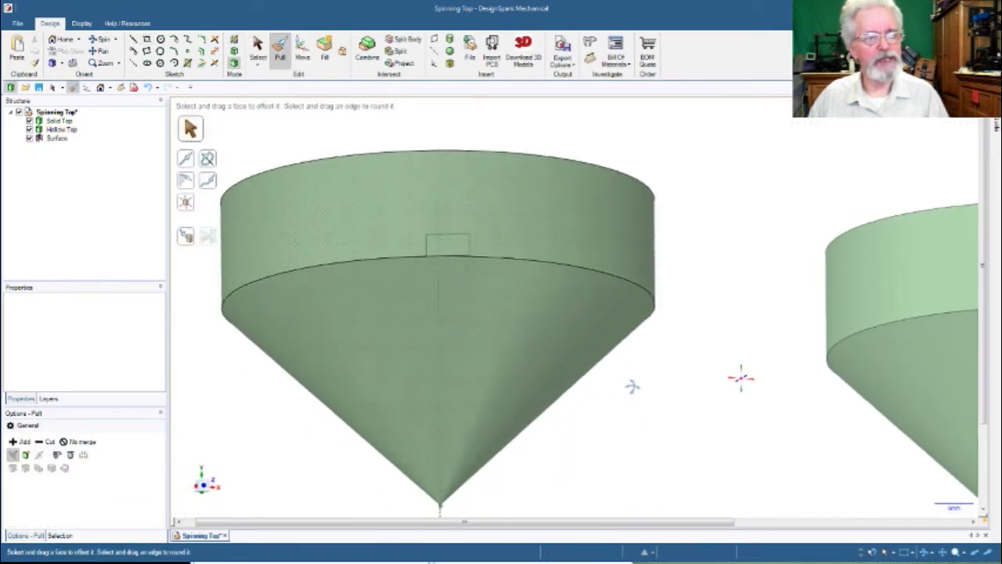
click(454, 227)
drag(454, 227, 440, 500)
mouse_move(563, 484)
middle_down()
mouse_move(571, 496)
mouse_move(556, 494)
middle_up()
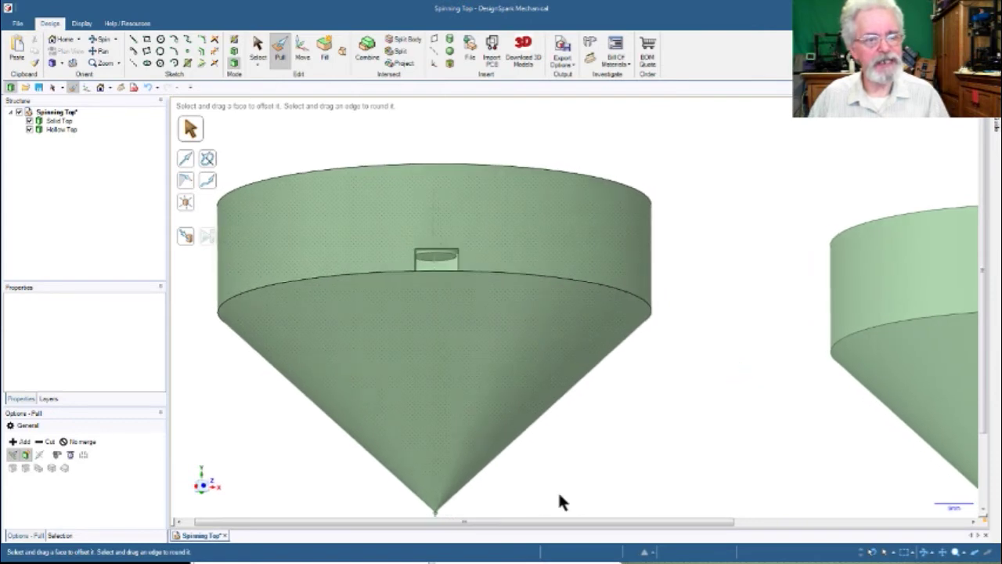
Examine Hollow Top's interior through the window, looking at the cavity around the shaft hole and the cone
click(487, 408)
scroll(462, 297, up, 5)
click(441, 239)
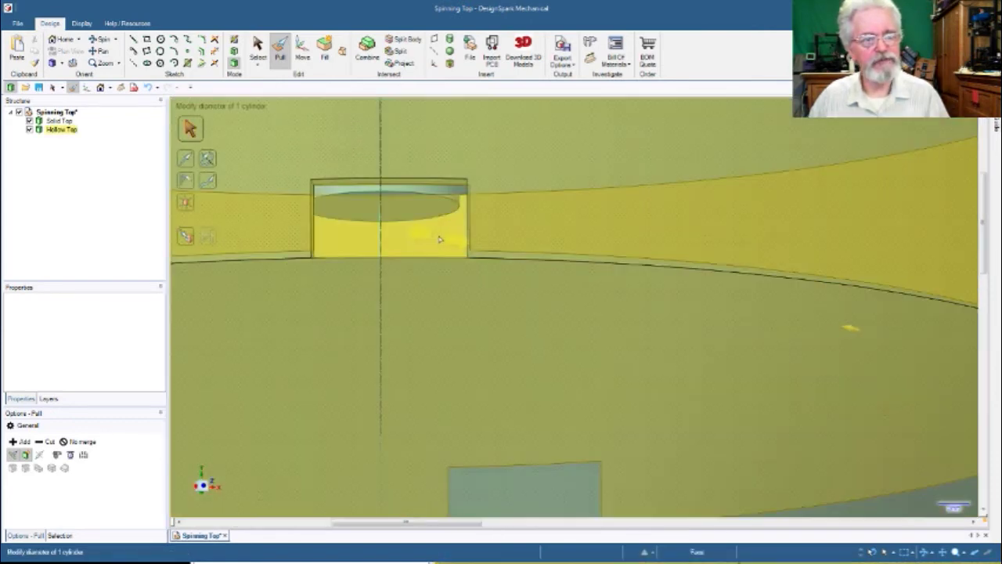
scroll(440, 239, up, 2)
mouse_move(441, 239)
middle_down()
mouse_move(445, 264)
mouse_move(450, 236)
middle_up()
scroll(451, 237, down, 5)
click(595, 348)
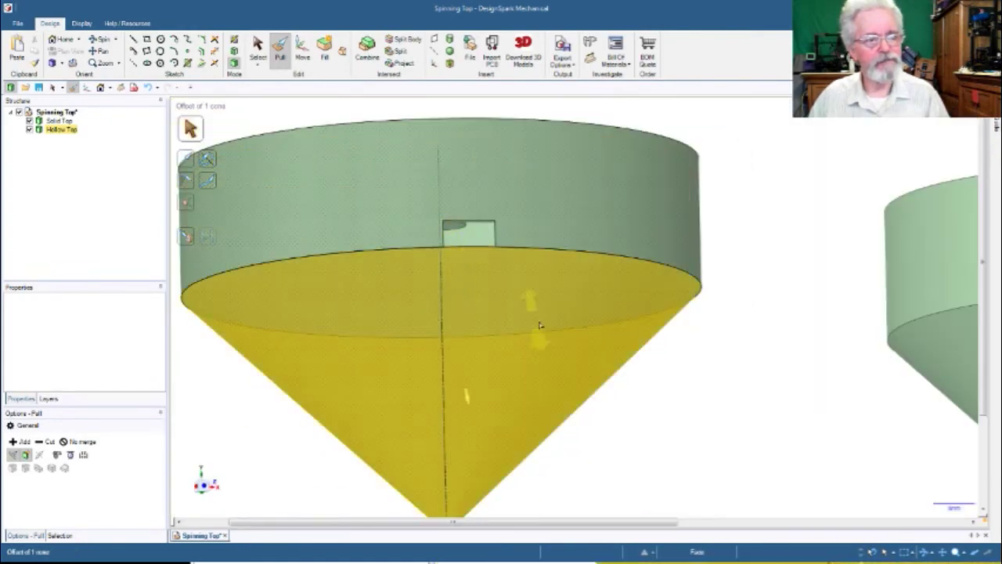
click(655, 421)
mouse_move(656, 420)
middle_down()
mouse_move(866, 385)
mouse_move(696, 410)
mouse_move(655, 443)
middle_up()
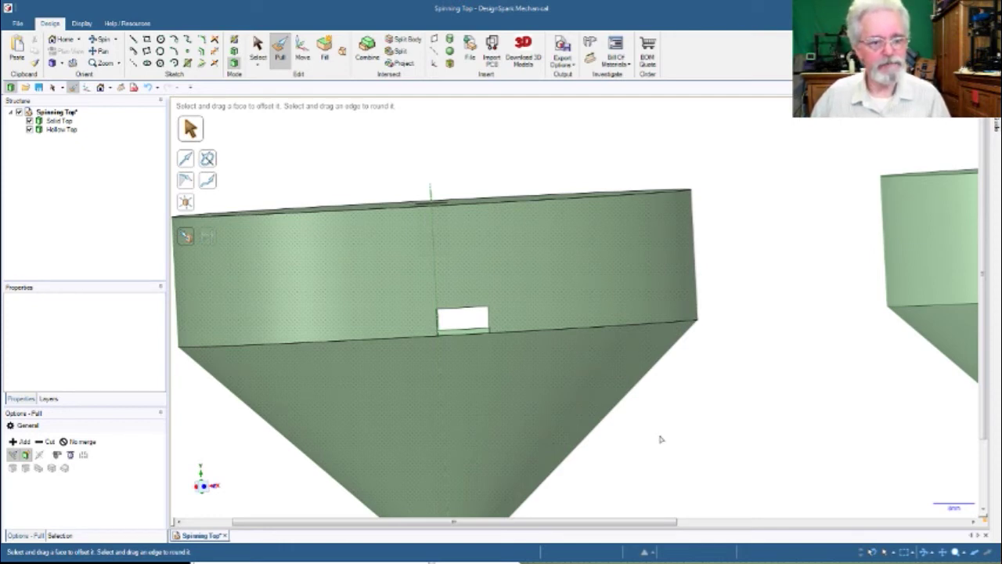
Undo the window cut in Hollow Top back to the rectangle sketch
key(ctrl+z)
key(ctrl+z)
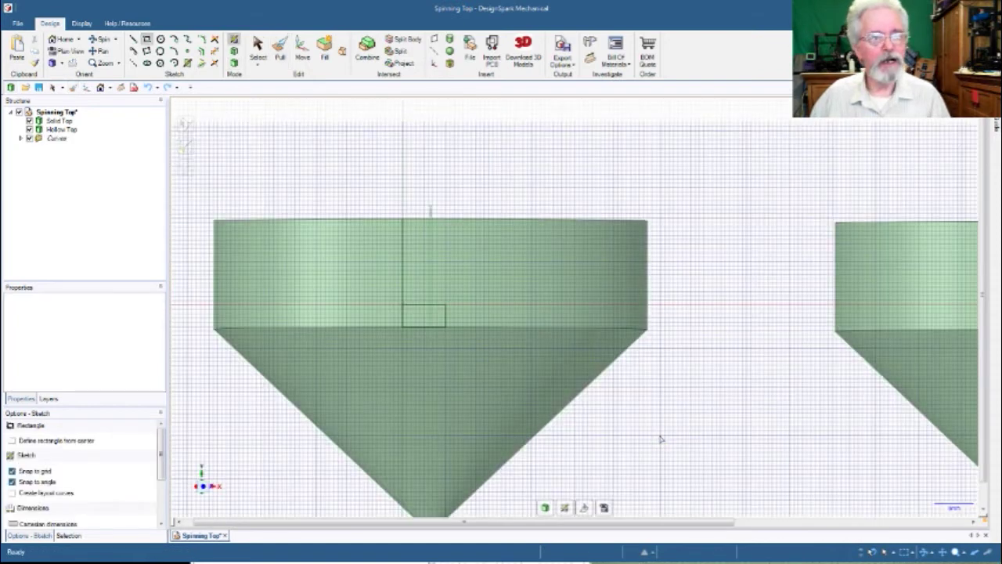
Undo the 10 mm wide rectangle sketch on Hollow Top's cylindrical band
key(ctrl+z)
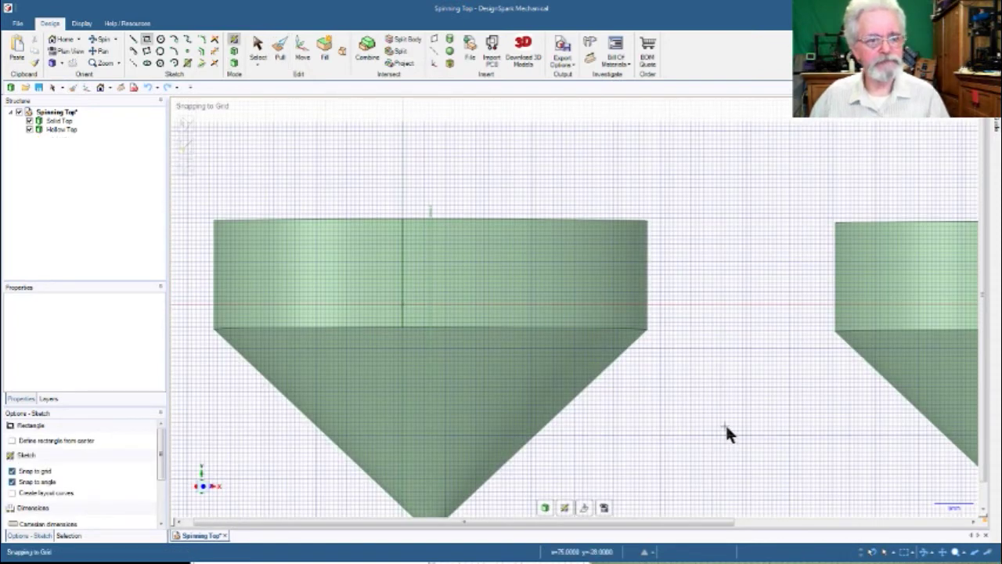
key(ctrl+z)
mouse_move(727, 427)
middle_down()
mouse_move(721, 447)
mouse_move(726, 428)
middle_up()
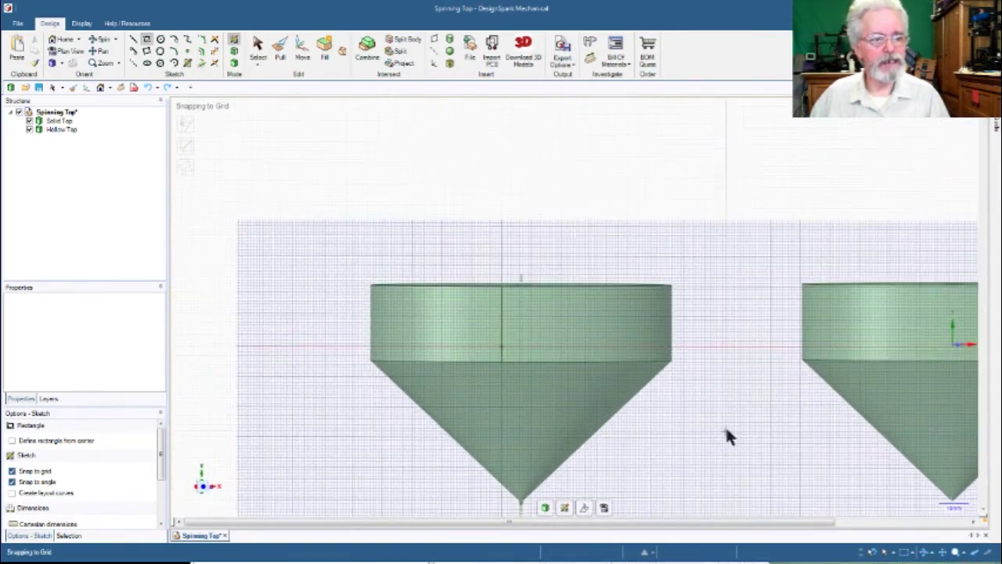
click(523, 359)
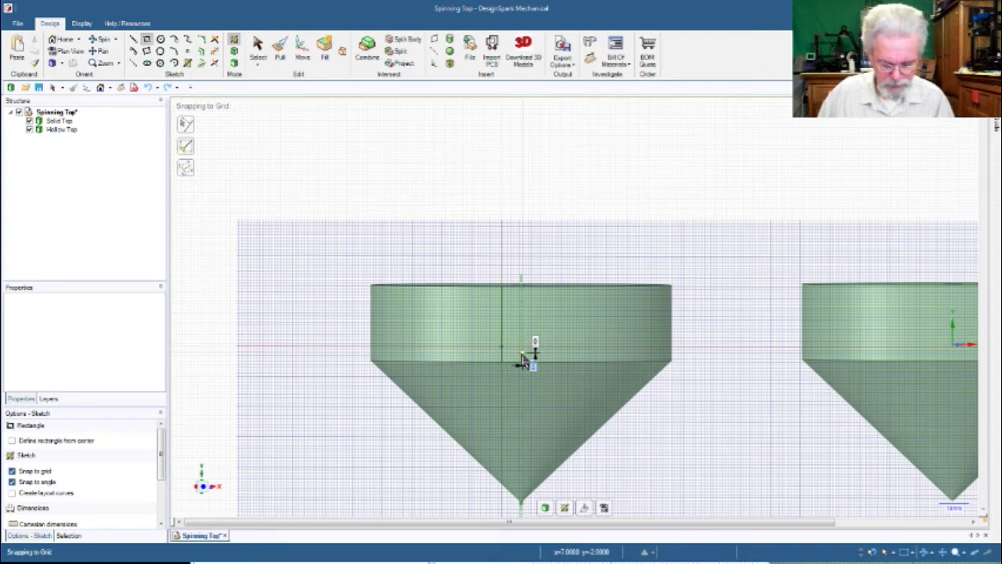
key(v)
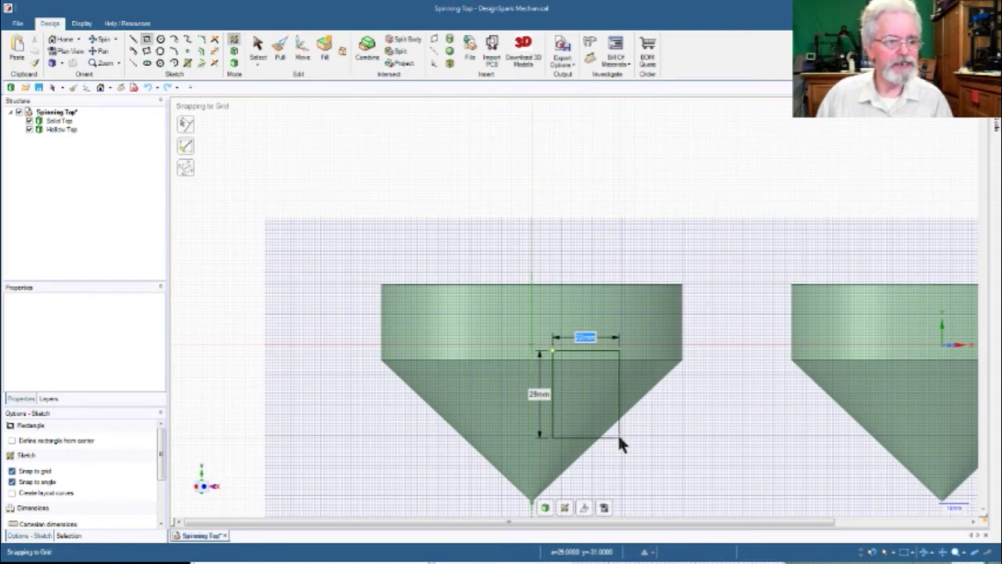
key(Escape)
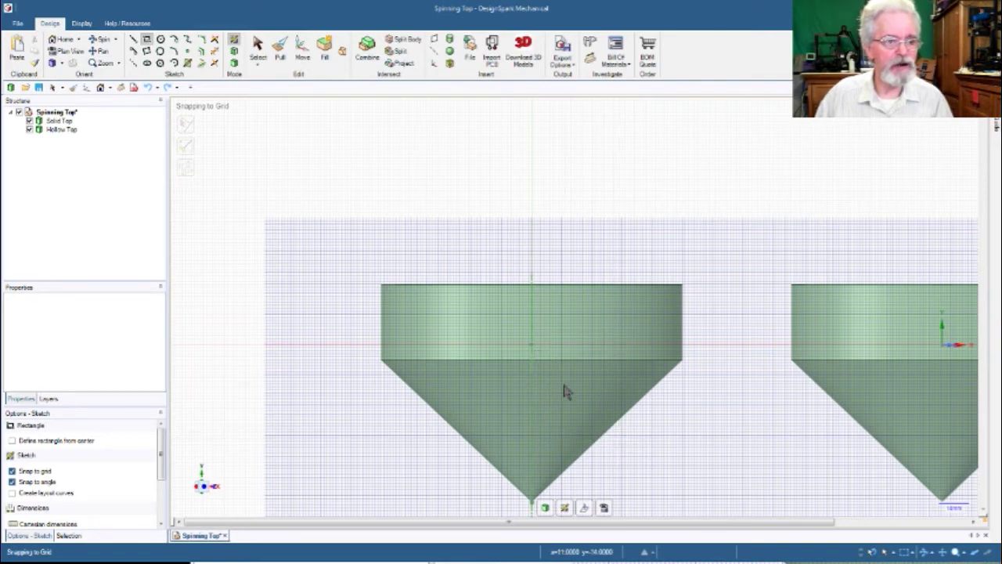
Sketch a rectangle 10 mm wide and 5 mm high from the horizontal axis down, just above the lower edge of Hollow Top's band
scroll(534, 353, up, 4)
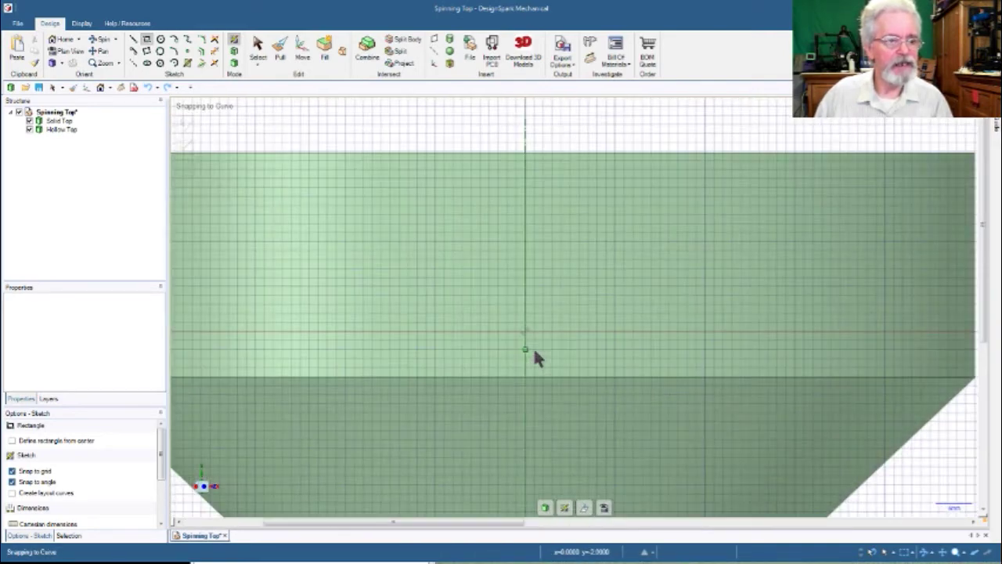
click(489, 332)
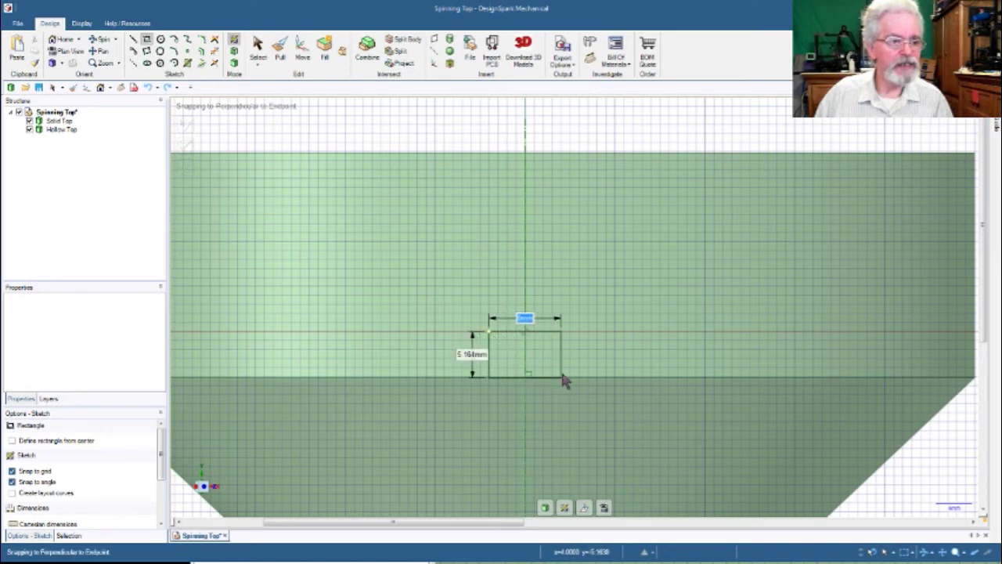
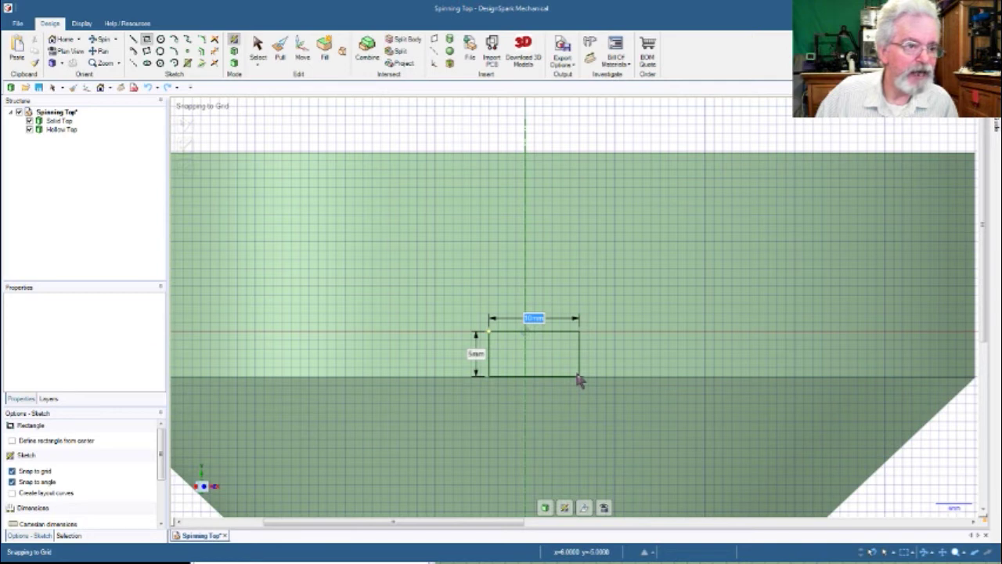
key(Tab)
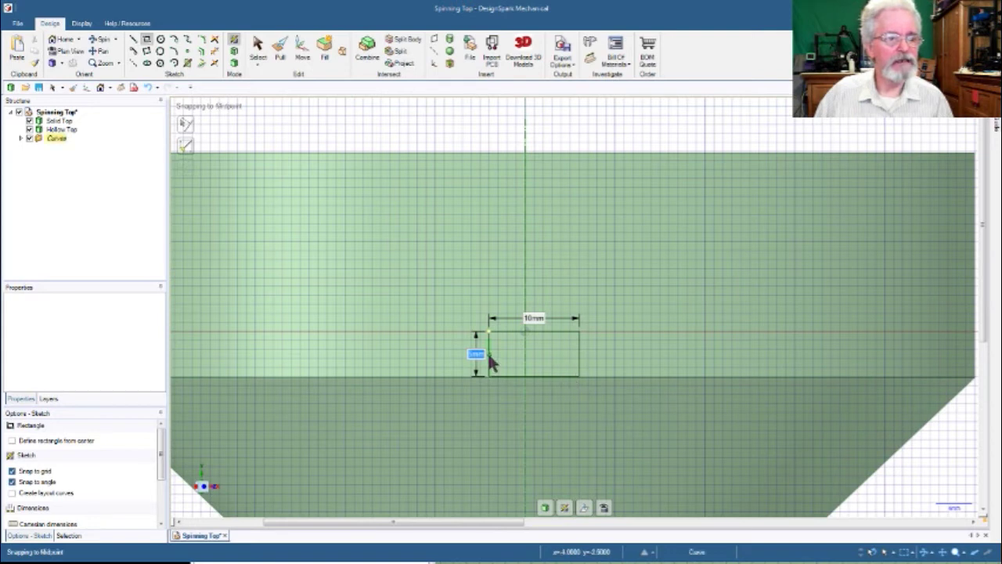
Shift both vertical sides of the rectangle by 1 mm so it is centred on Hollow Top's vertical axis
click(258, 48)
drag(488, 359, 481, 358)
drag(578, 360, 570, 355)
click(593, 383)
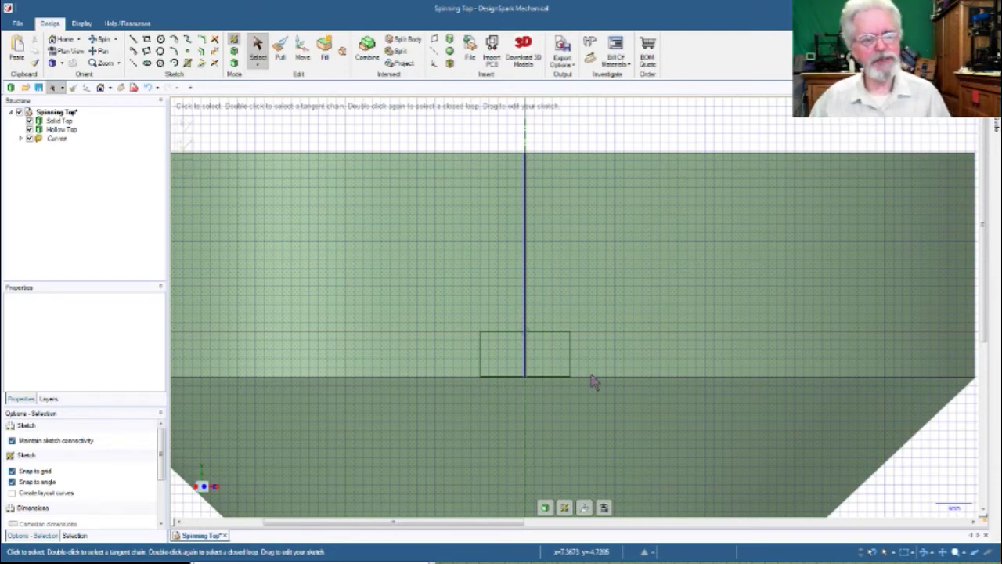
Turn the rectangle into a surface in 3D mode, select its face and inspect the gap to the band's lower edge
key(d)
click(593, 373)
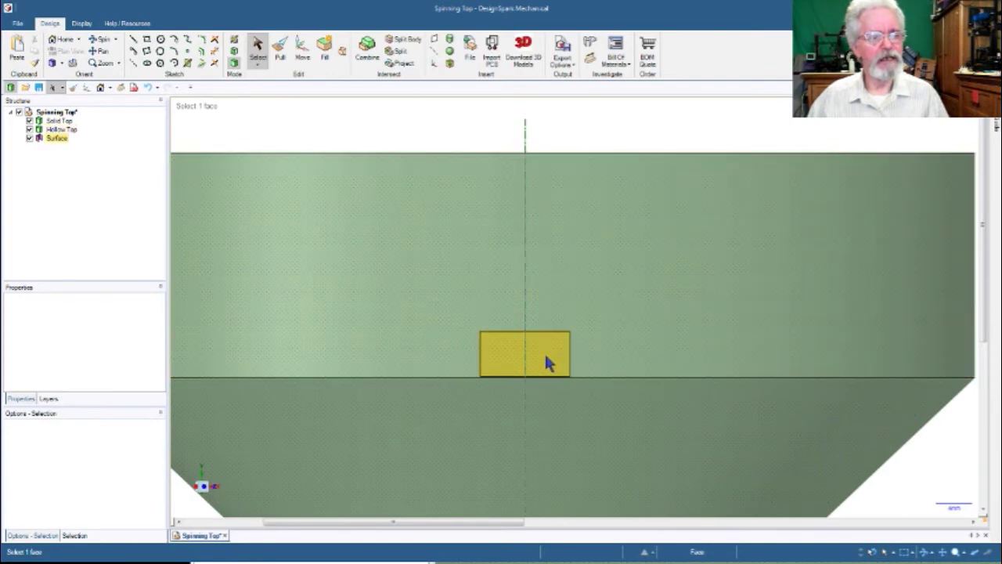
click(547, 360)
middle_drag(546, 356, 546, 314)
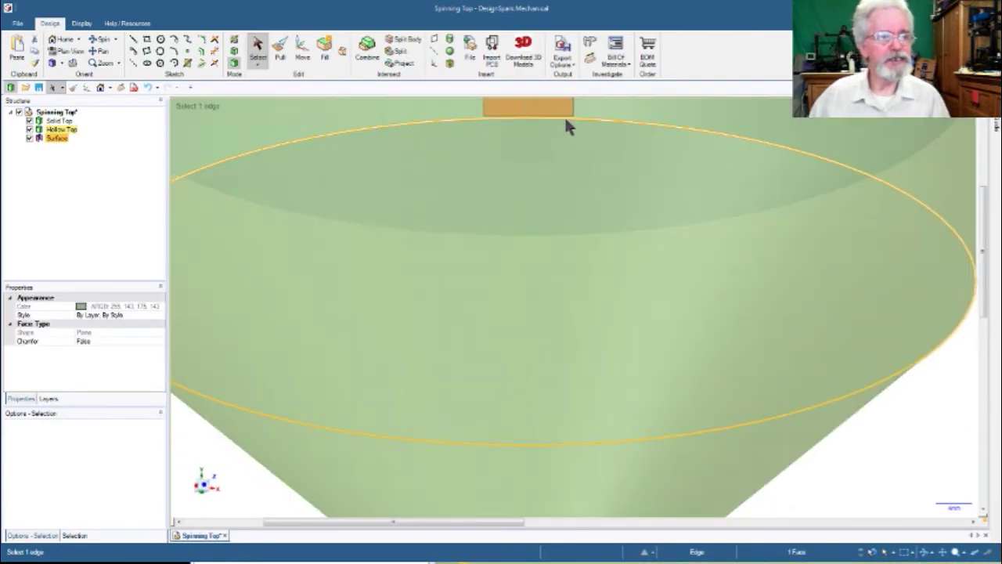
scroll(574, 124, up, 3)
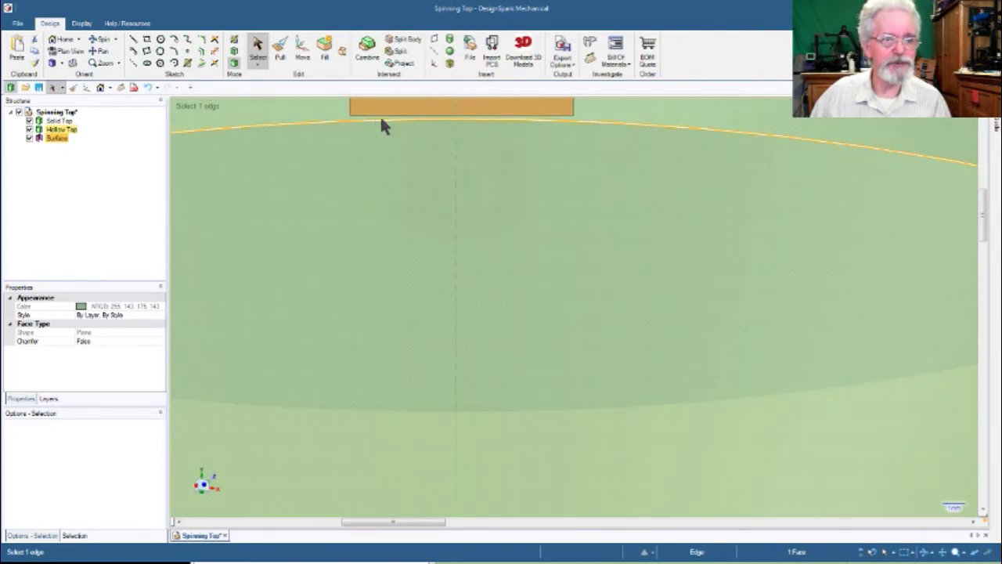
scroll(491, 151, down, 5)
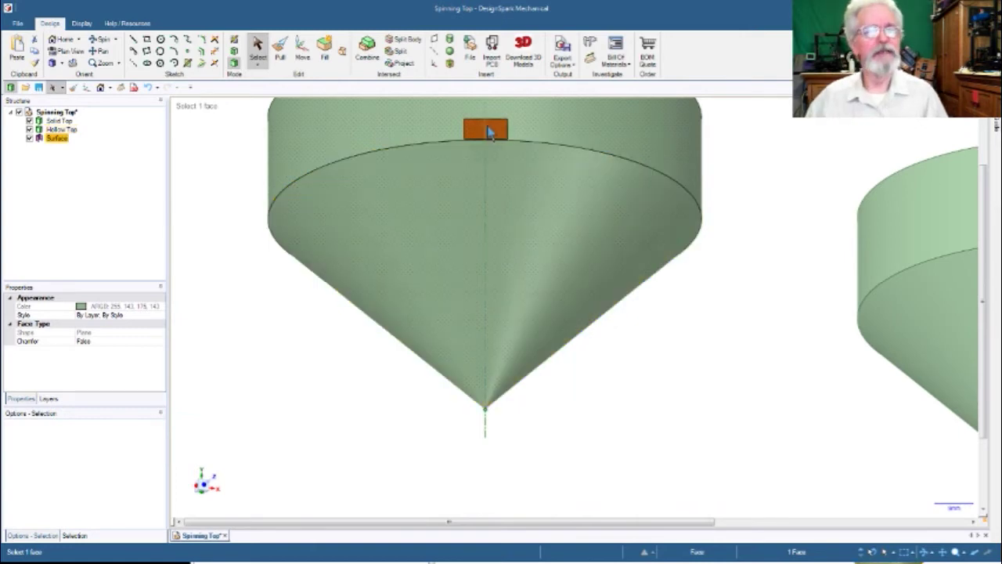
Pull the small rectangular face straight through the hollow top's cylindrical wall to cut an opening through both sides
click(280, 48)
mouse_move(502, 137)
mouse_down()
mouse_move(482, 196)
mouse_move(461, 400)
mouse_move(469, 406)
mouse_up()
mouse_move(635, 407)
middle_down()
mouse_move(633, 448)
mouse_move(348, 439)
mouse_move(380, 443)
mouse_move(376, 479)
middle_up()
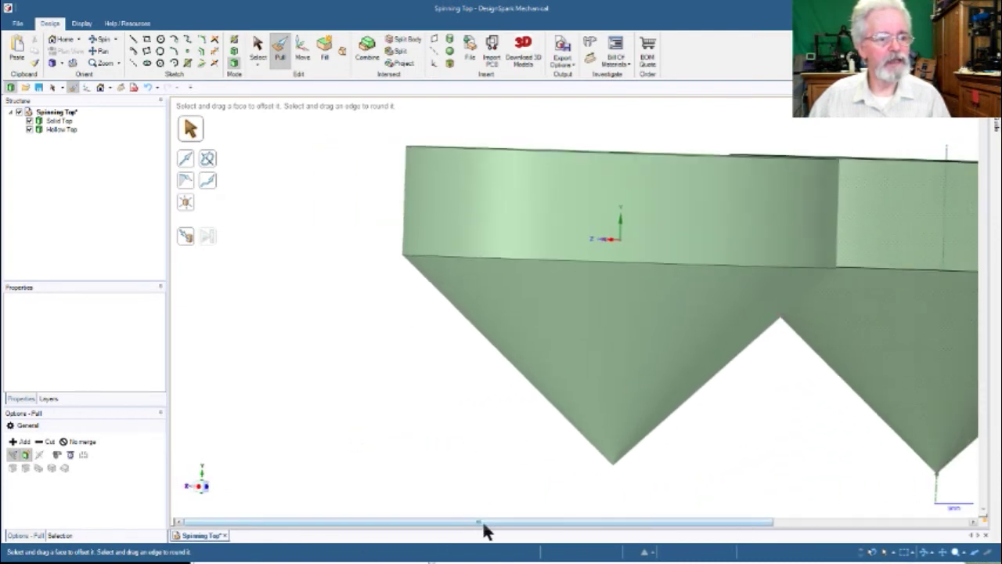
With the Pull tool, select one inner vertical edge of the rectangular opening in the hollow top's wall
drag(494, 522, 445, 502)
middle_drag(447, 478, 699, 462)
scroll(656, 443, up, 3)
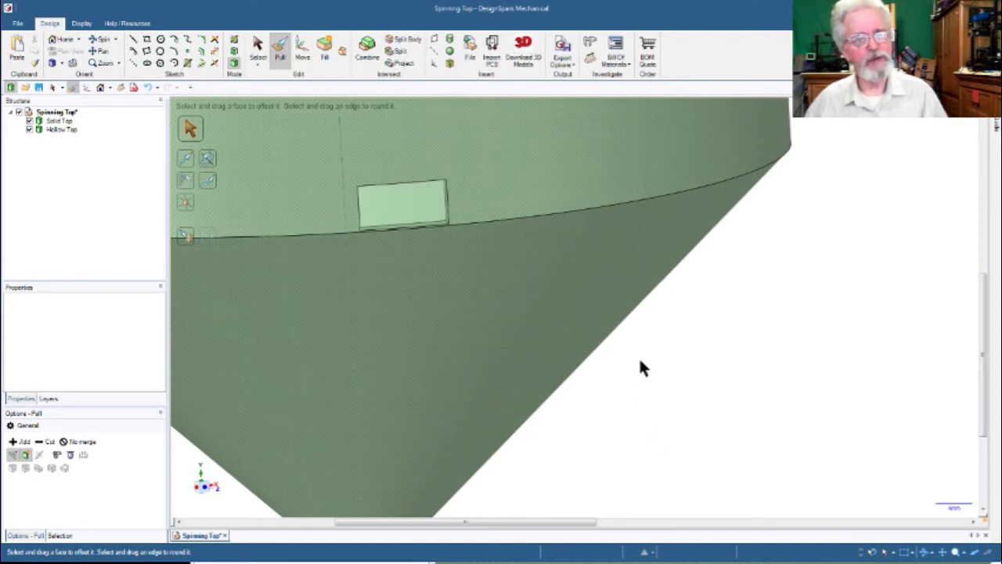
middle_drag(640, 362, 667, 361)
scroll(653, 249, up, 5)
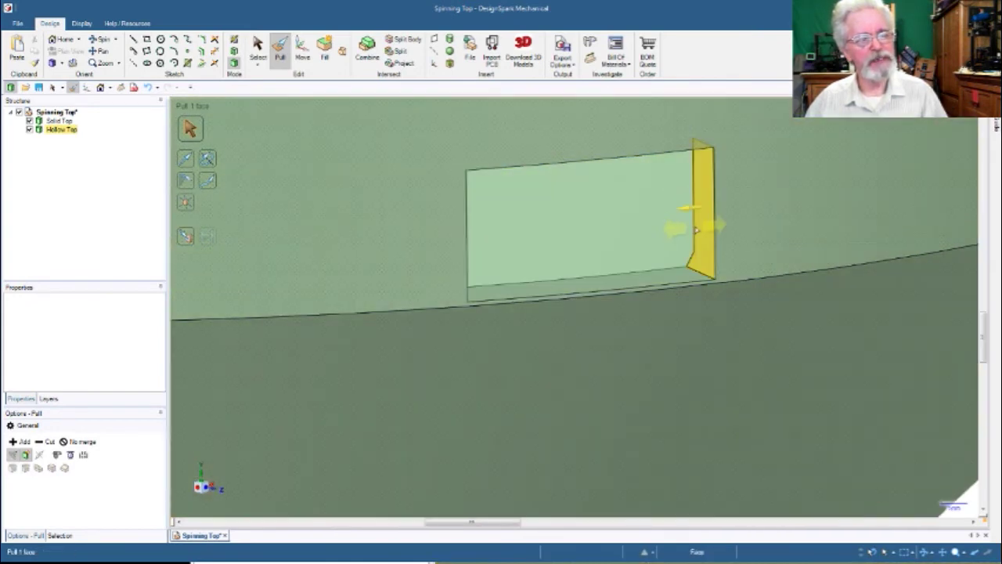
scroll(696, 229, up, 3)
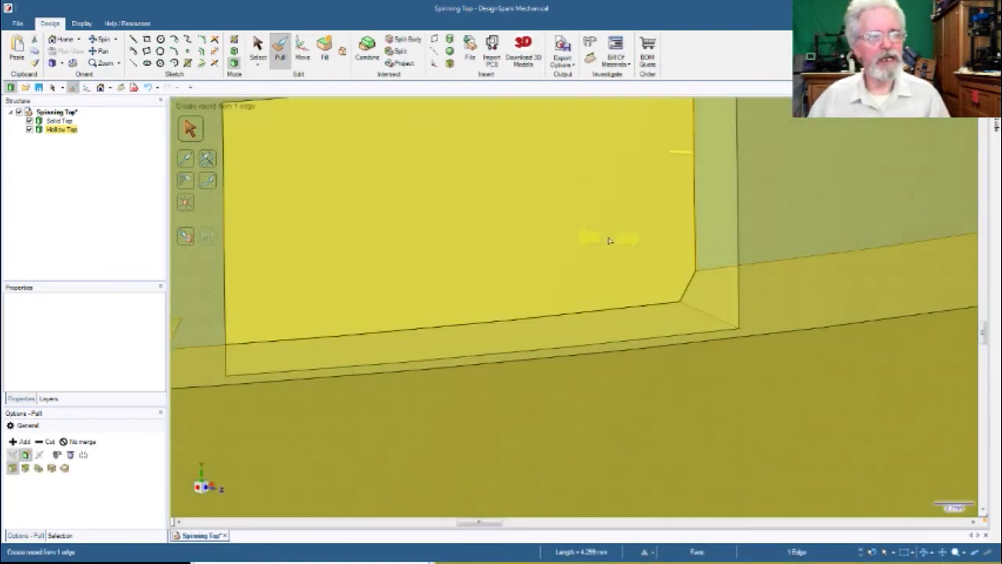
Add the other inner vertical edge of the same wall opening to the edge selection
middle_drag(610, 240, 586, 236)
scroll(585, 238, down, 4)
scroll(586, 238, down, 5)
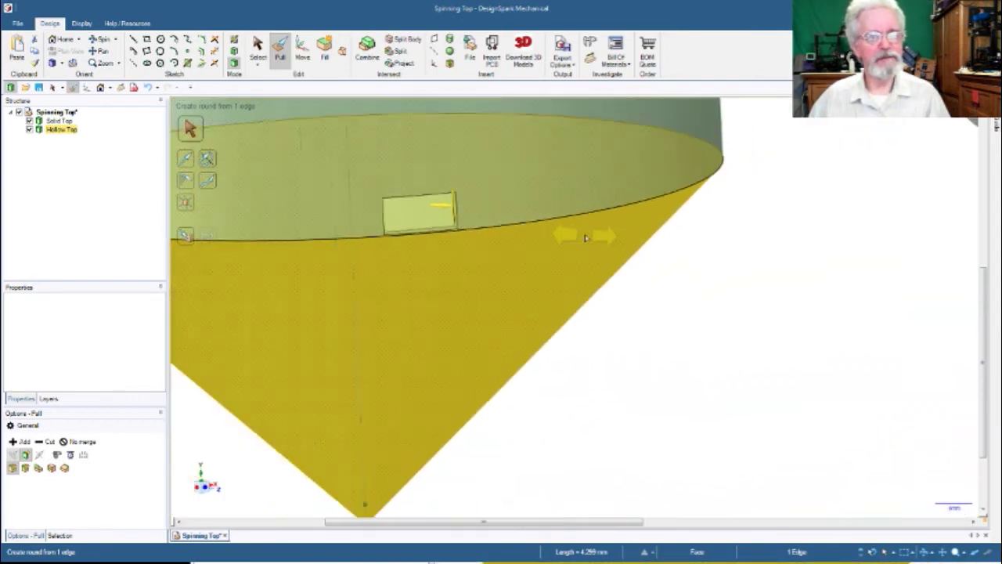
middle_drag(686, 278, 639, 282)
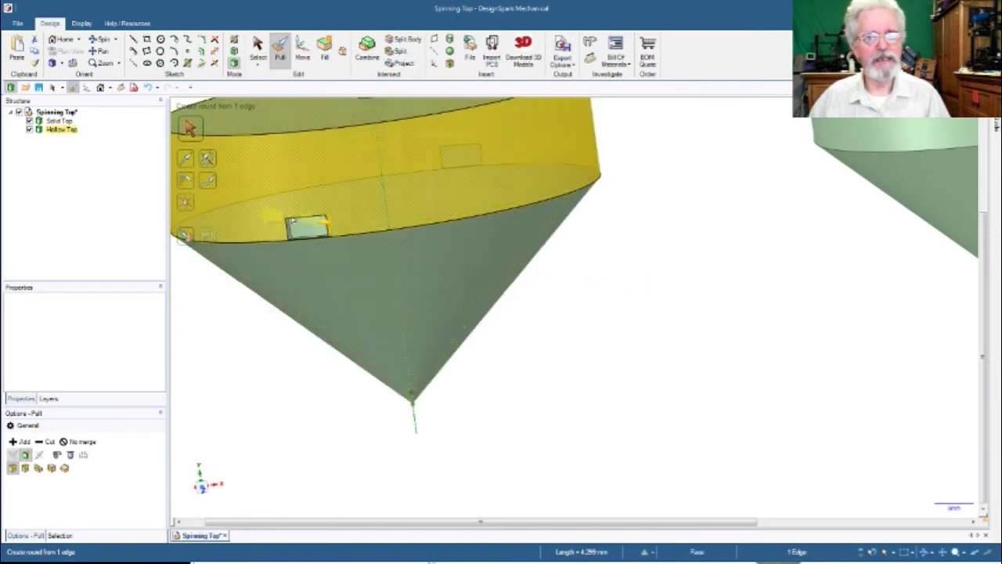
scroll(285, 226, up, 8)
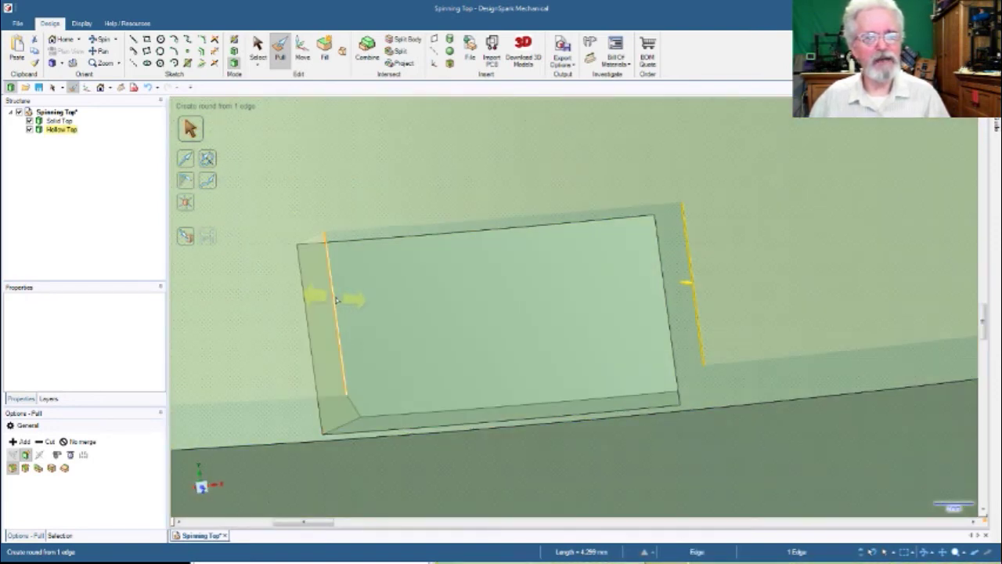
ctrl+click(336, 299)
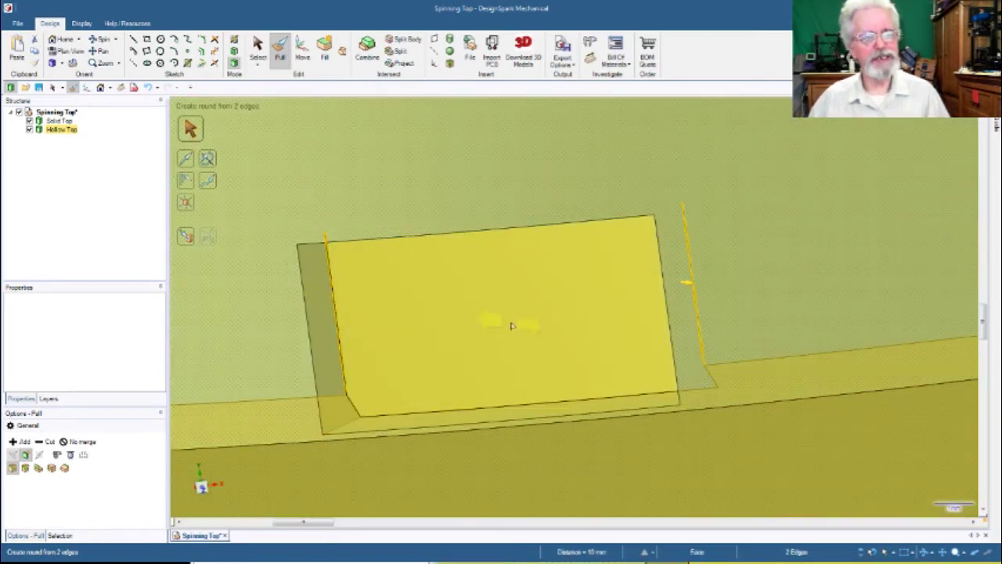
Add one inner vertical edge of the opening on the opposite side of the hollow top to the selection
scroll(513, 323, down, 10)
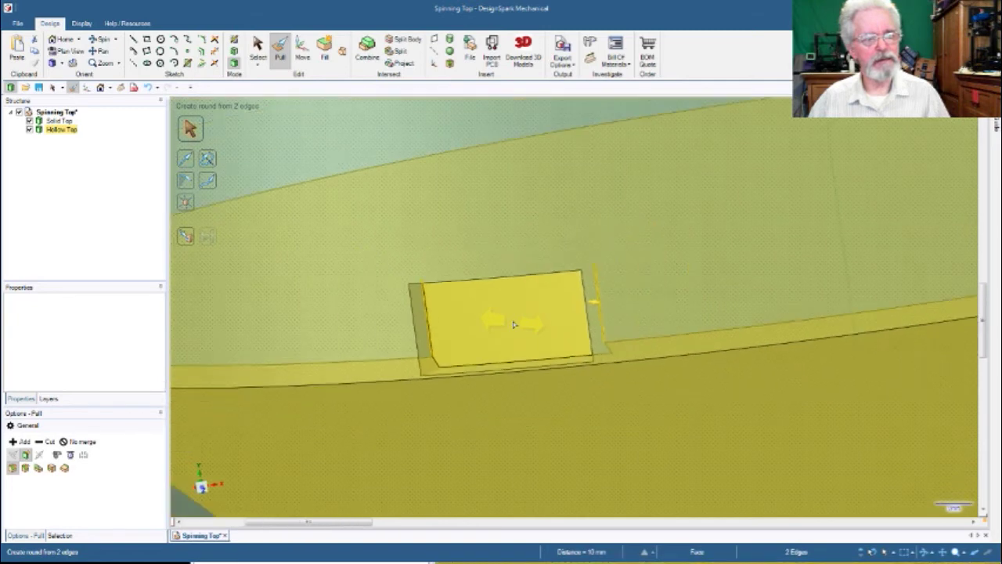
scroll(514, 323, down, 2)
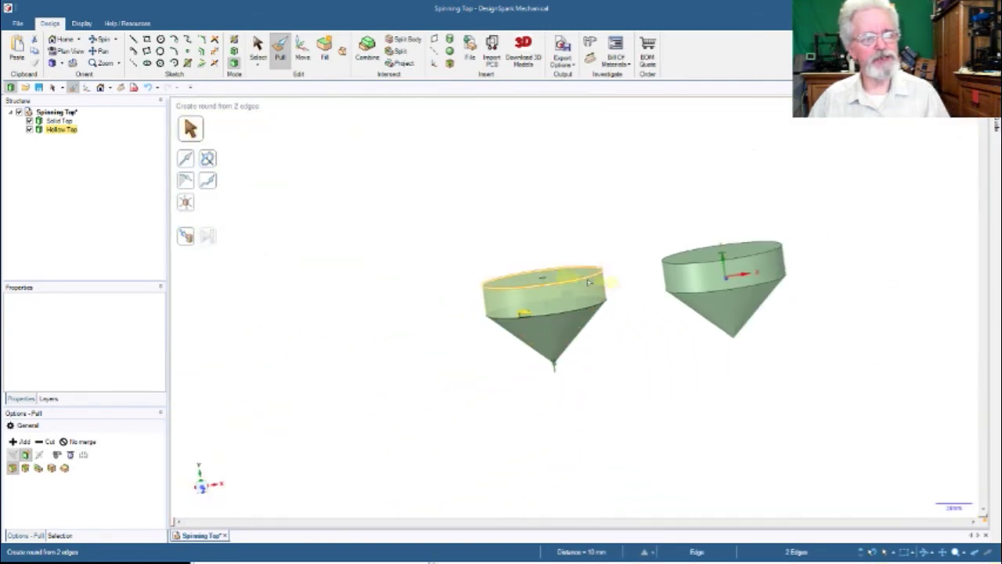
middle_drag(592, 200, 602, 493)
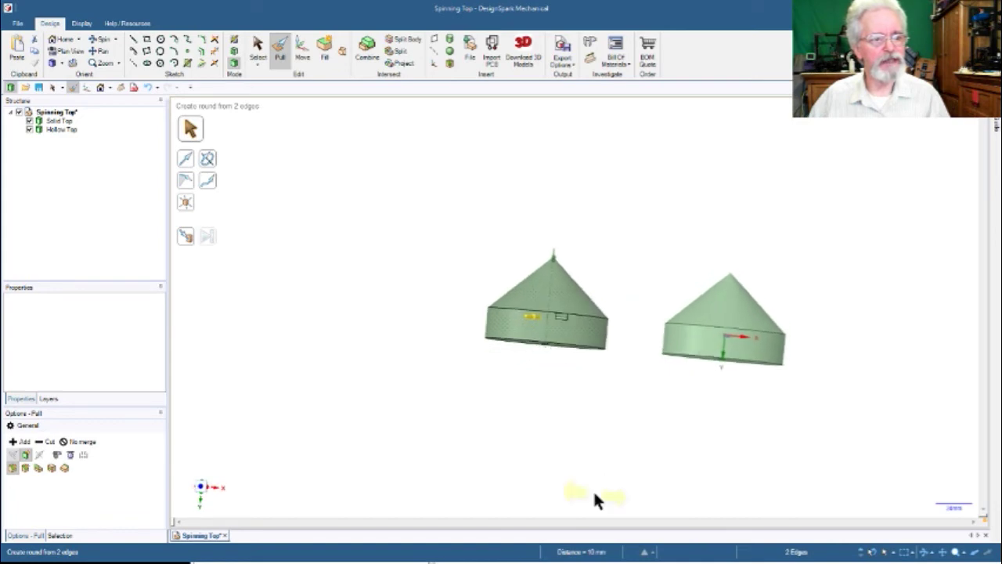
scroll(599, 305, up, 6)
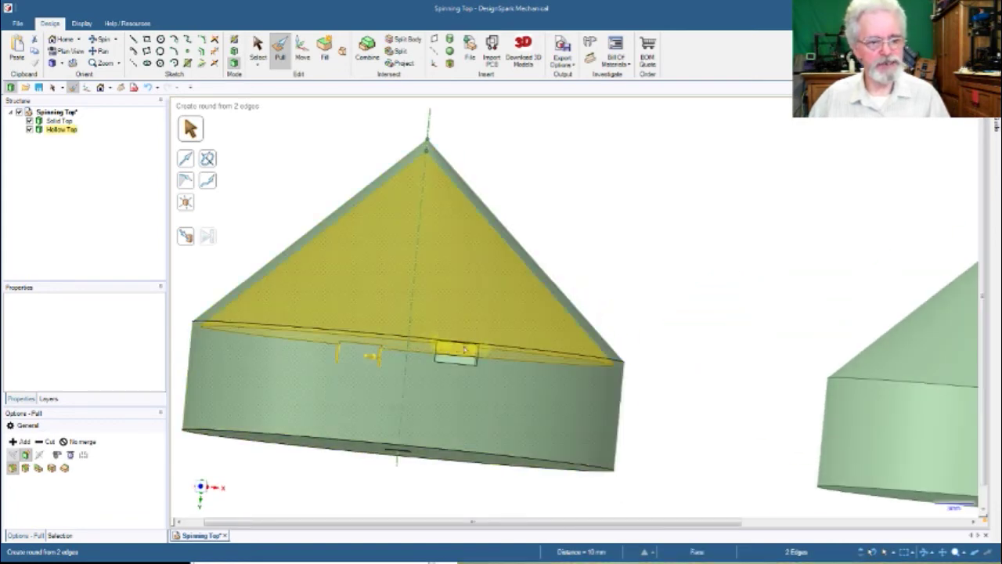
middle_drag(646, 327, 684, 326)
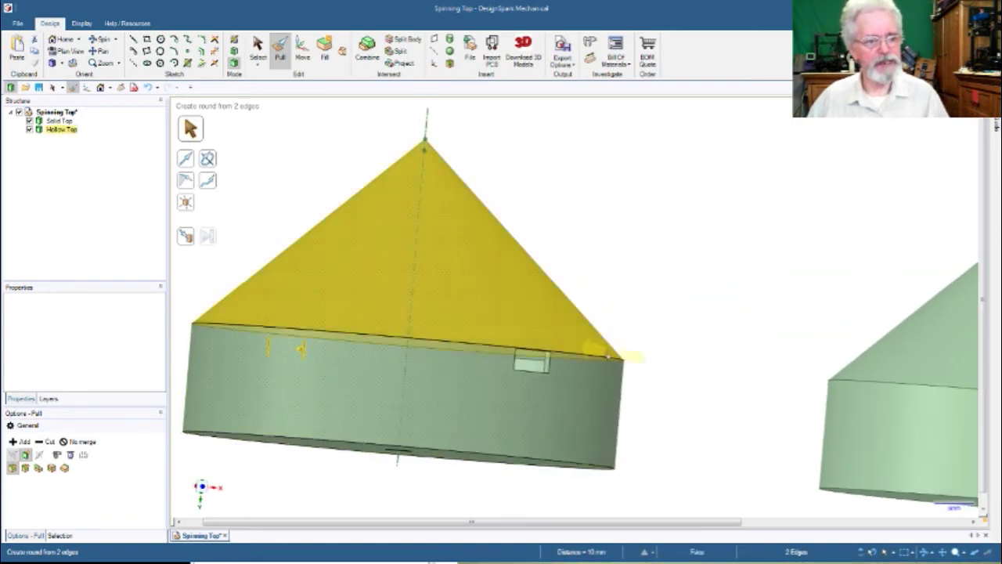
scroll(552, 380, up, 5)
scroll(552, 379, up, 2)
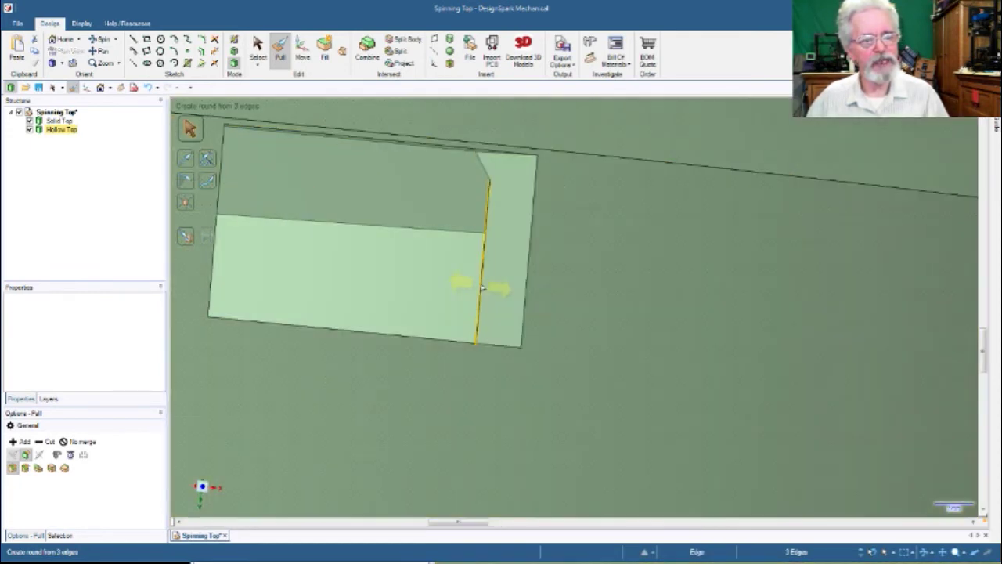
ctrl+click(525, 313)
Add the remaining inner vertical edge of the opposite opening, so that both openings' inner side edges are selected
scroll(517, 310, up, 5)
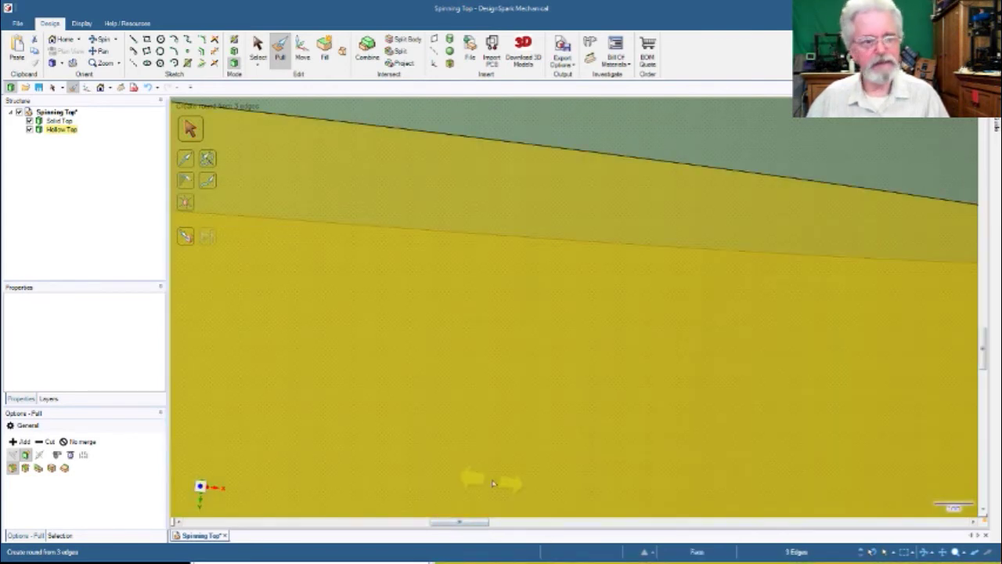
shift+middle_drag(493, 483, 976, 483)
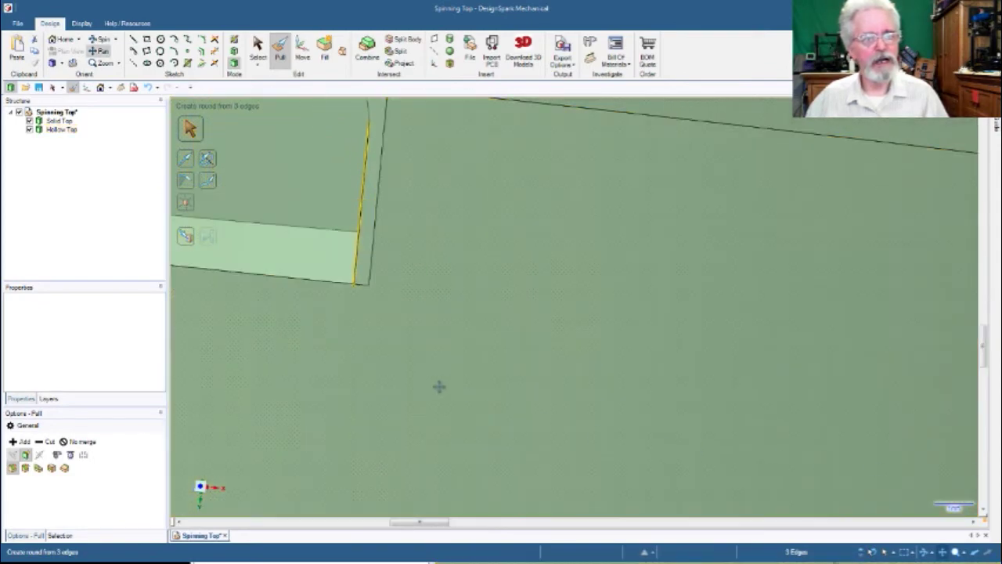
shift+middle_drag(218, 360, 458, 380)
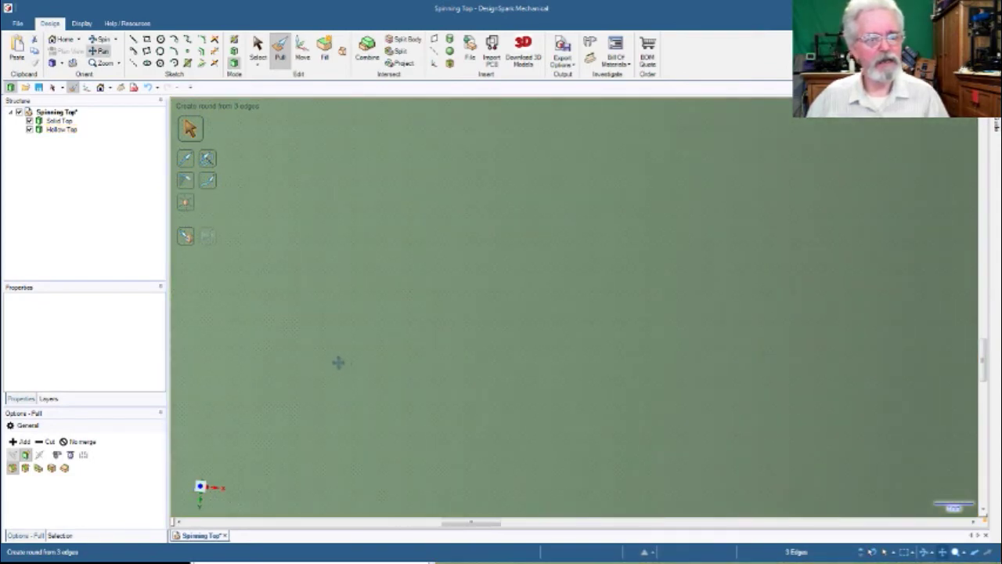
middle_drag(324, 360, 193, 378)
scroll(199, 374, down, 5)
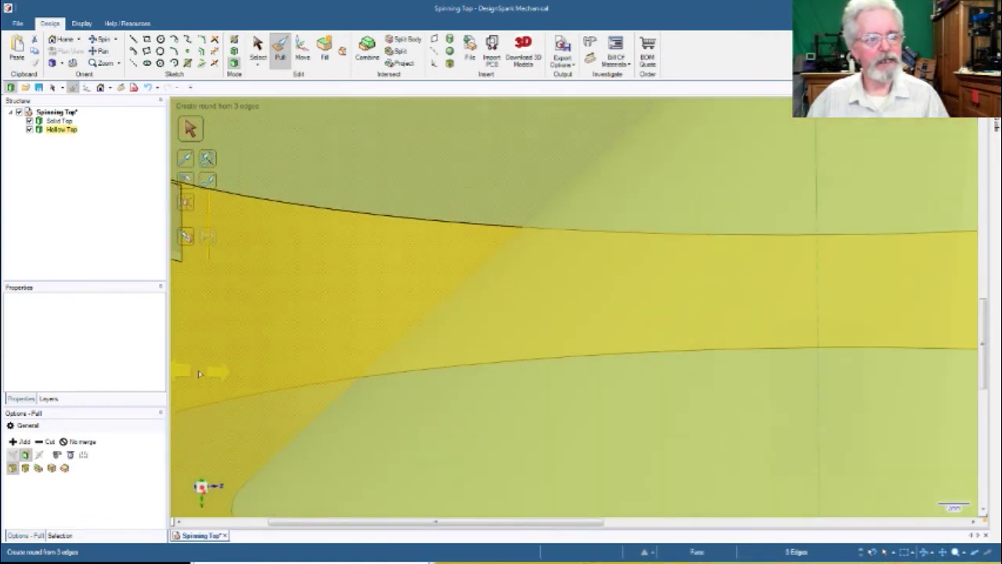
scroll(199, 374, down, 5)
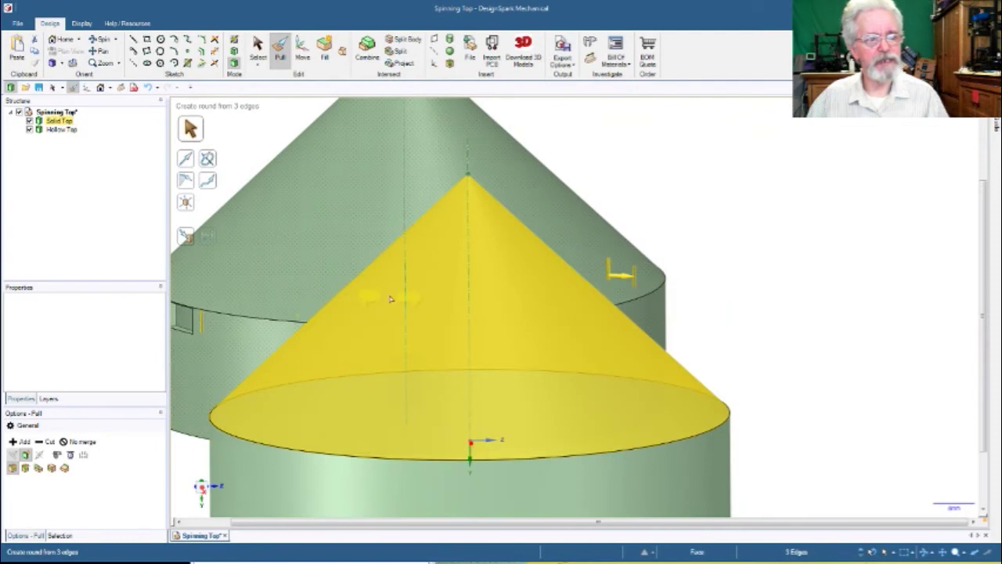
scroll(436, 290, up, 5)
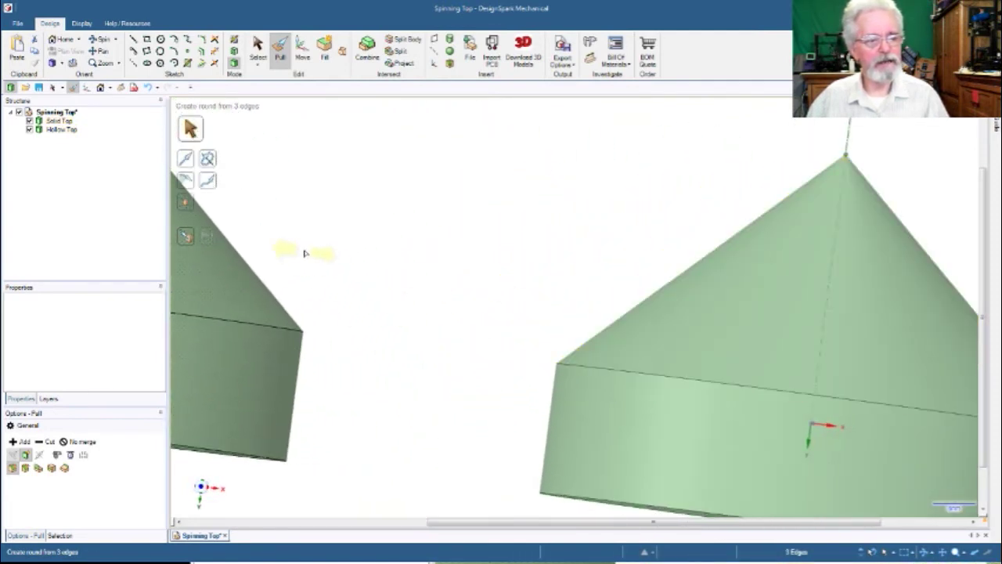
drag(483, 521, 292, 496)
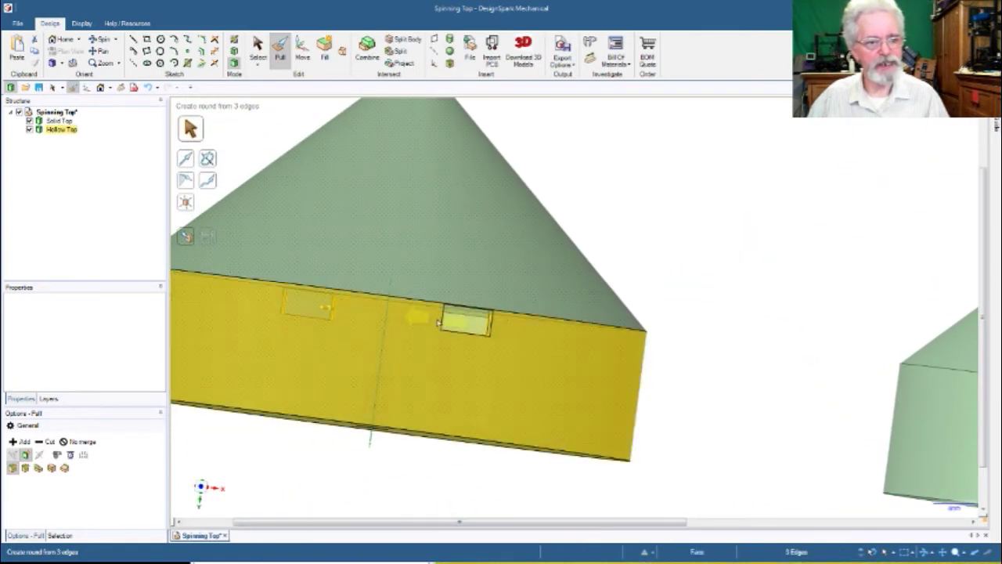
middle_drag(500, 335, 424, 329)
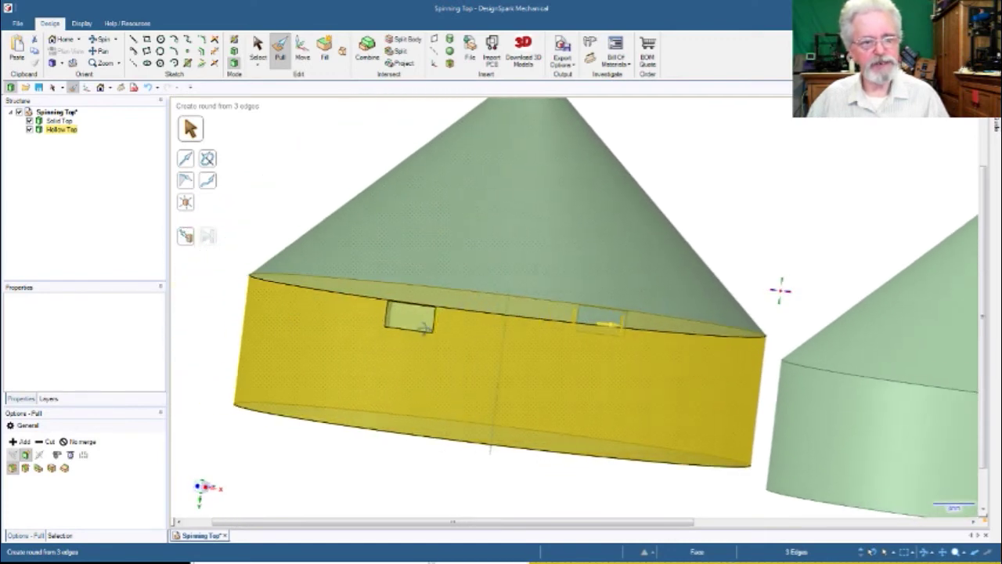
scroll(408, 321, up, 5)
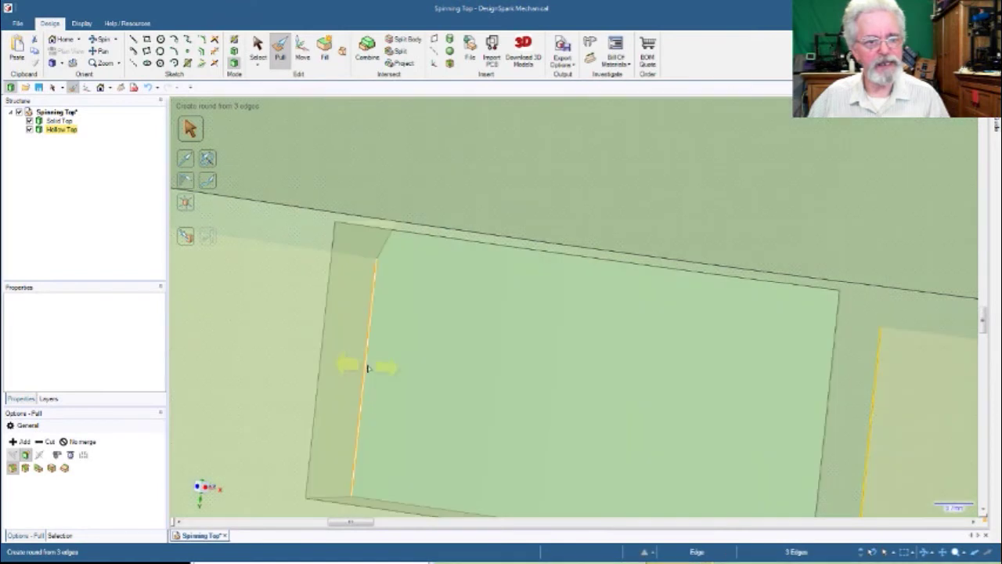
ctrl+click(368, 368)
Switch Pull from rounding to chamfering and pull a chamfer on all four selected edges, widening both openings toward the inside
scroll(368, 368, down, 4)
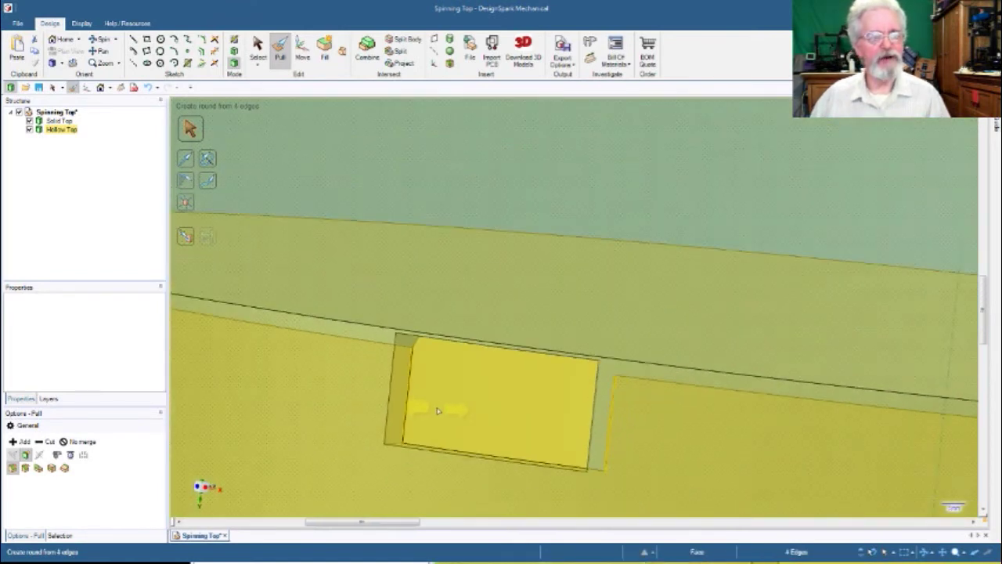
scroll(438, 411, down, 5)
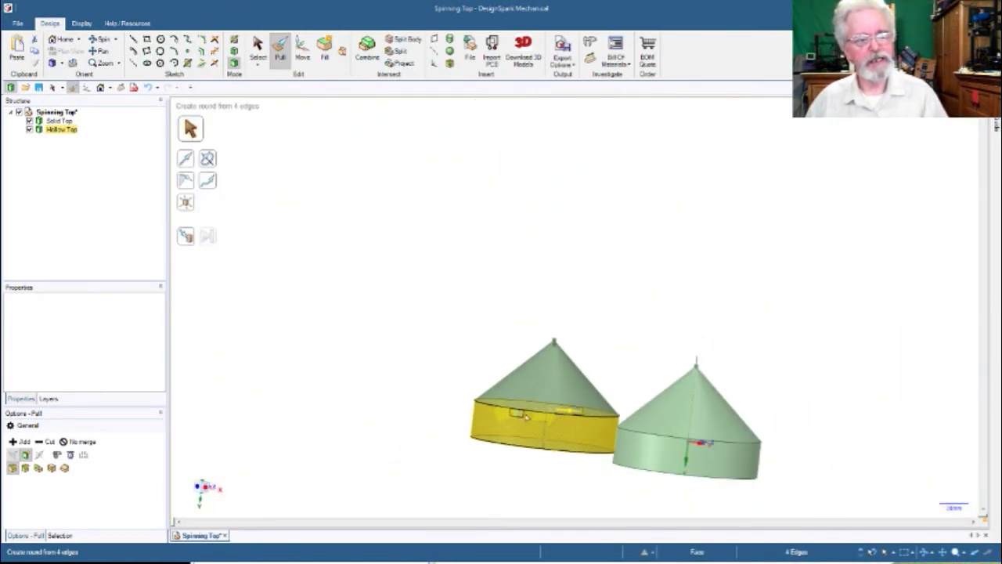
middle_drag(629, 371, 717, 381)
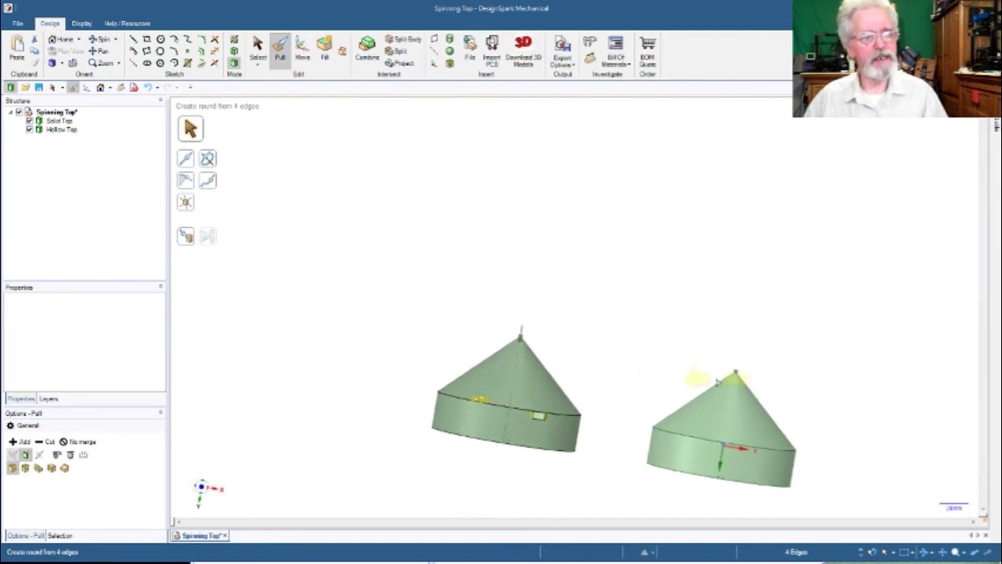
middle_drag(581, 224, 572, 510)
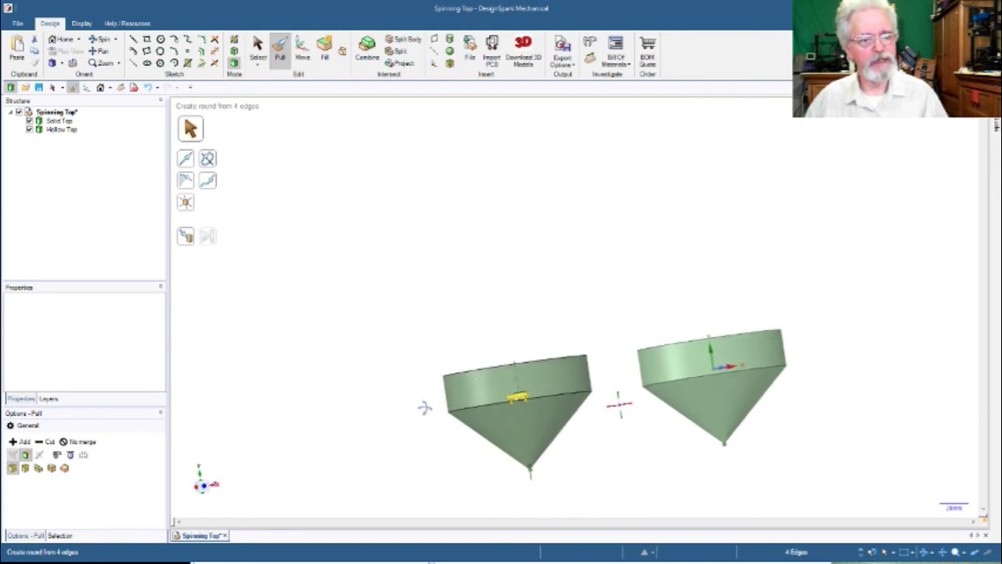
scroll(481, 382, up, 5)
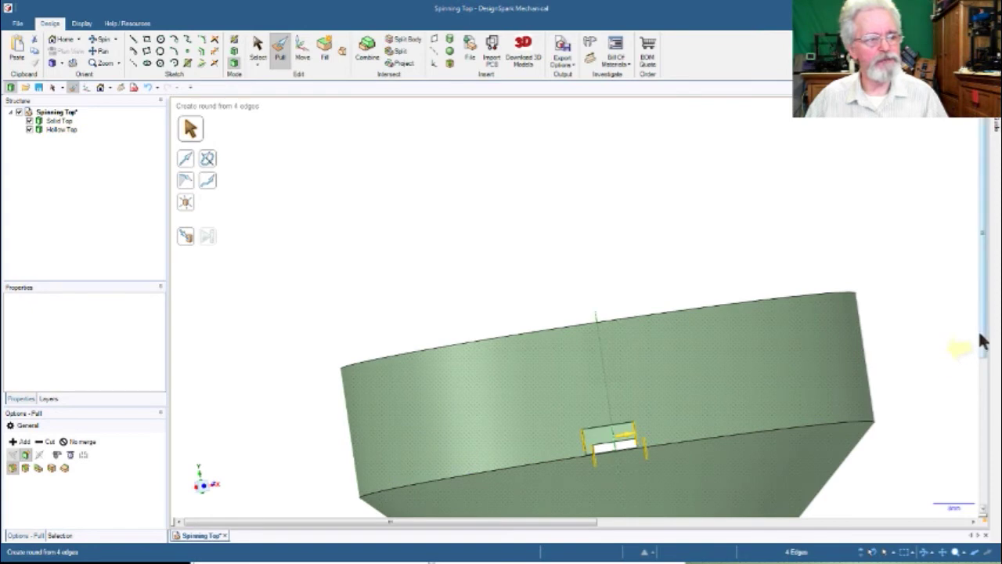
drag(985, 336, 984, 436)
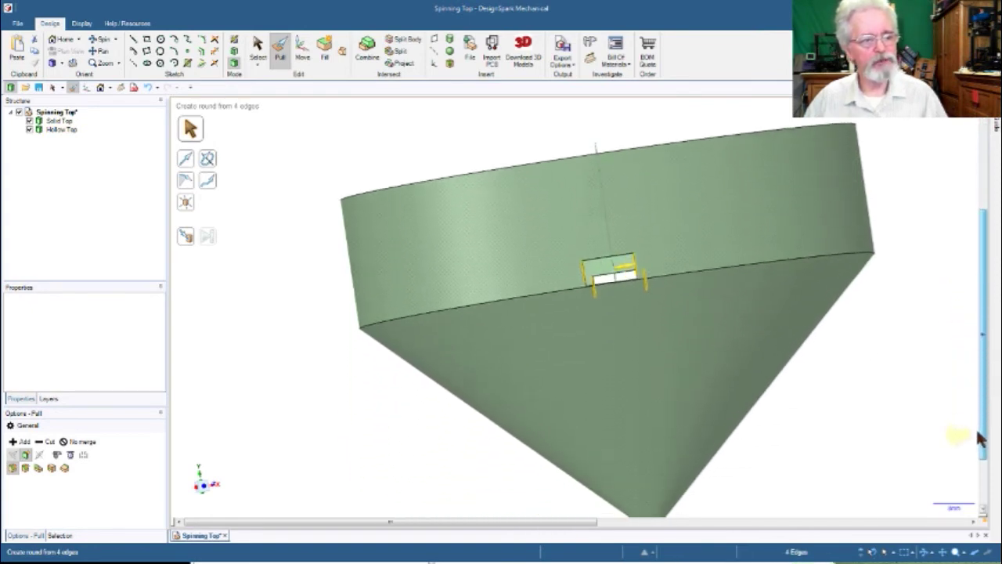
scroll(655, 256, up, 5)
scroll(655, 256, up, 4)
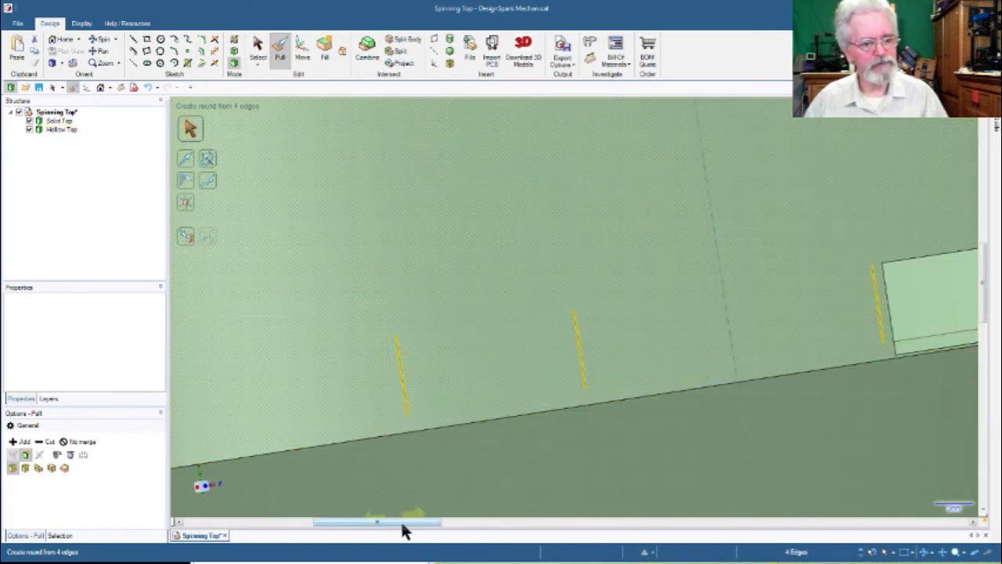
drag(402, 524, 483, 520)
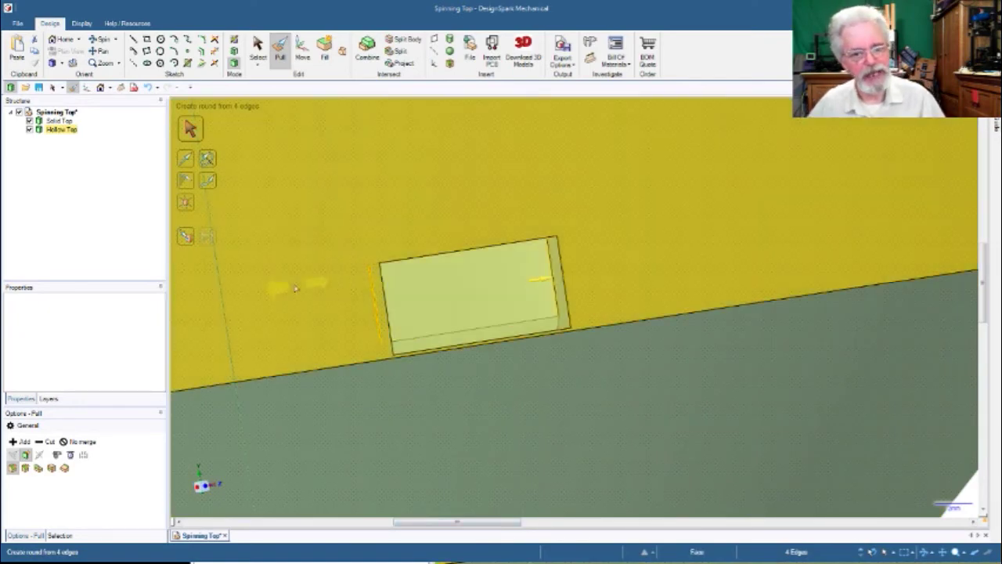
click(24, 467)
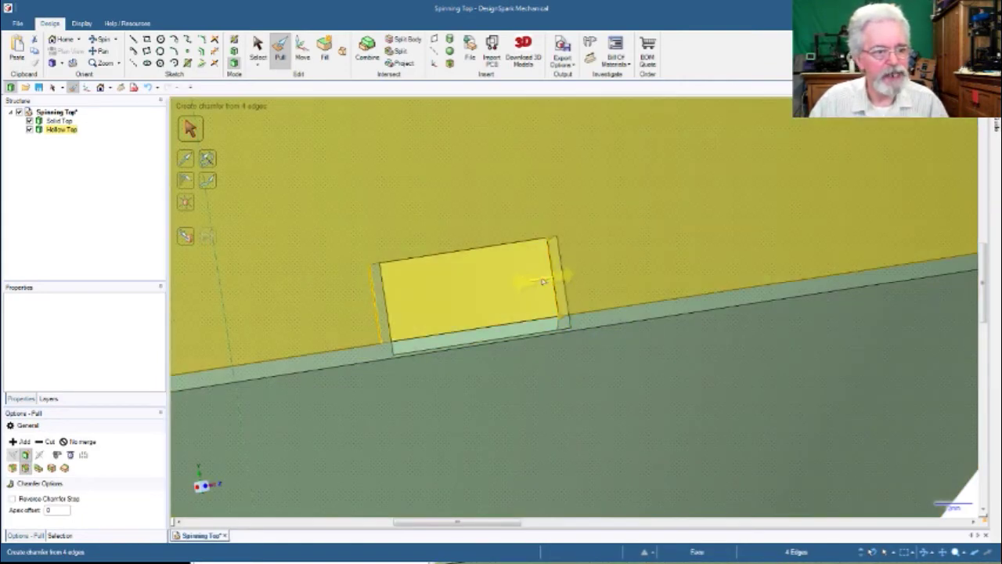
click(543, 282)
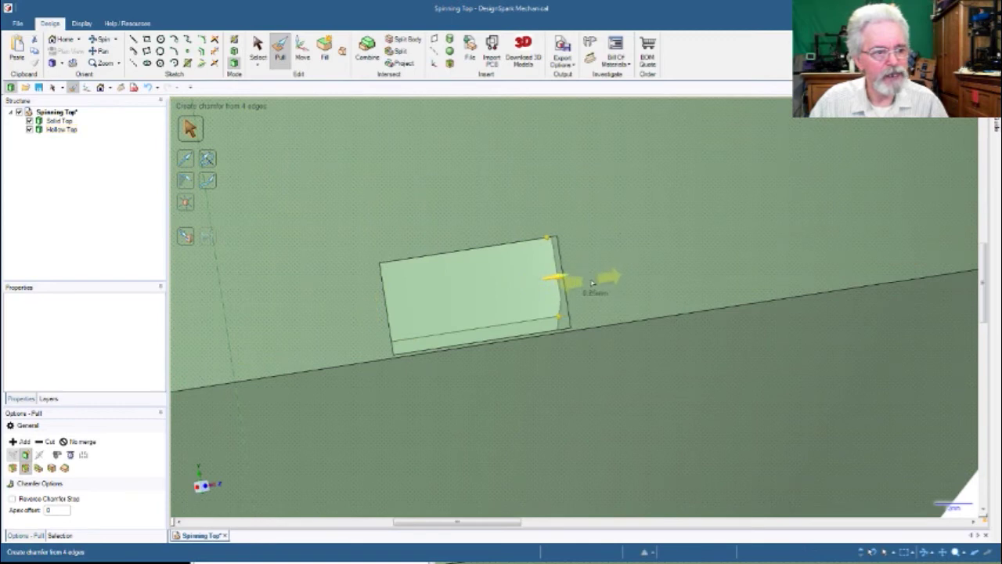
drag(592, 284, 606, 284)
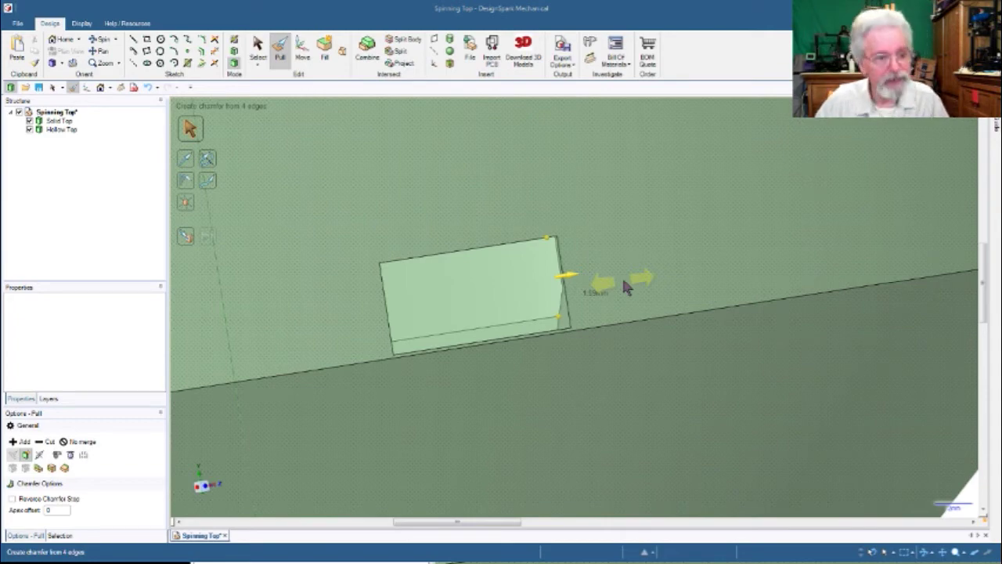
drag(624, 287, 624, 287)
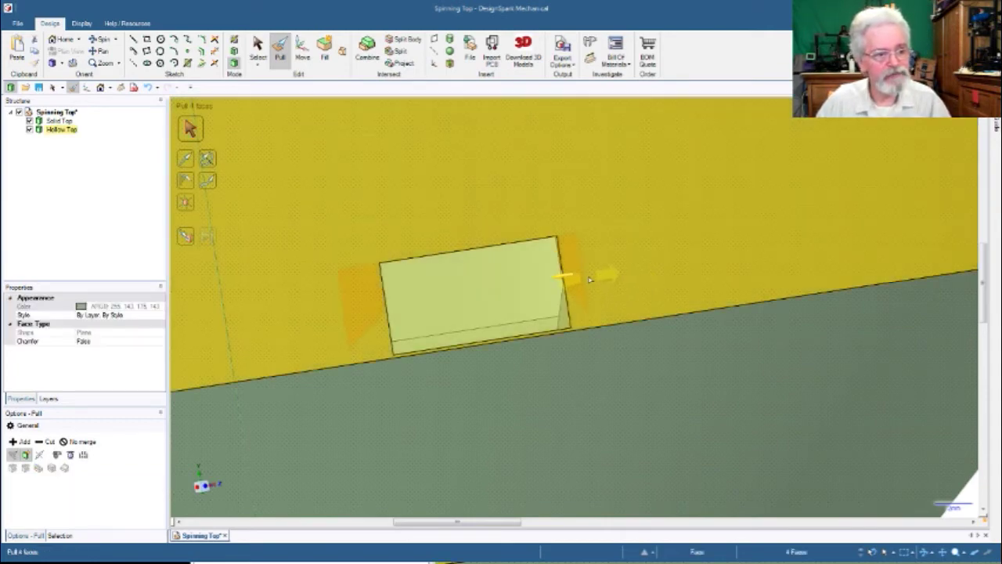
Examine the chamfered sides of both openings in the hollow top up close and clear the face selection
middle_drag(587, 277, 611, 279)
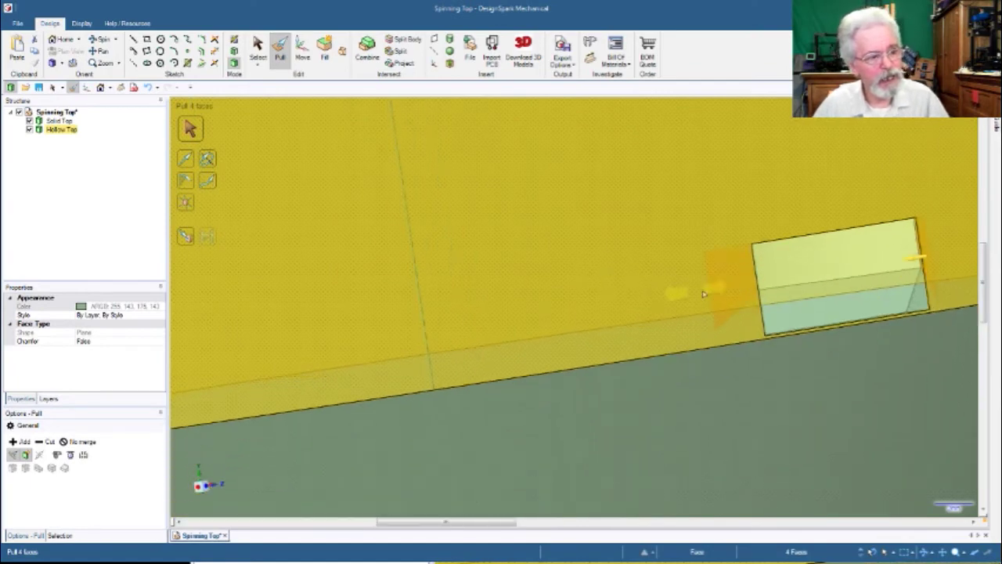
scroll(906, 253, up, 5)
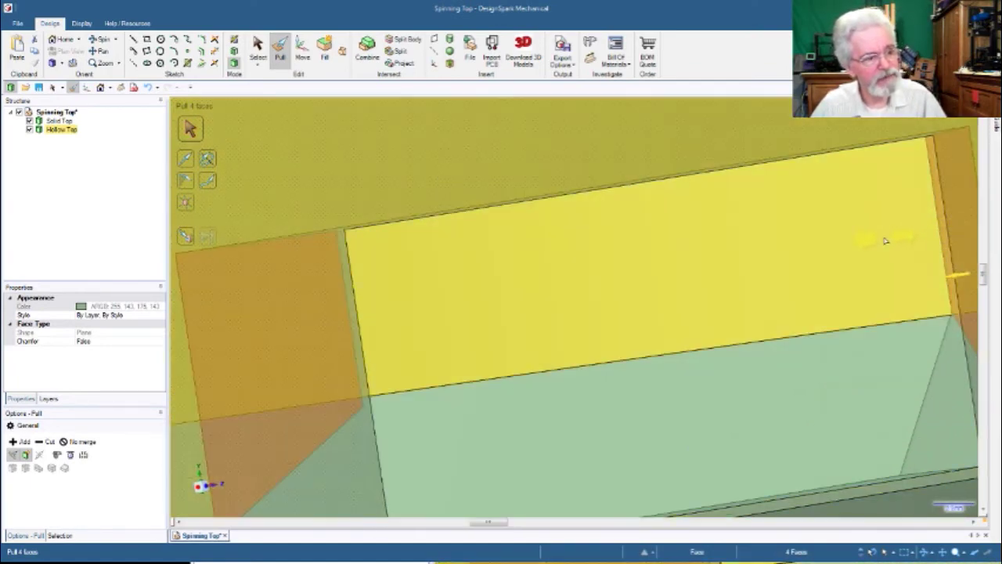
scroll(885, 242, down, 4)
mouse_move(883, 238)
middle_down()
mouse_move(862, 237)
mouse_move(913, 245)
mouse_move(870, 246)
middle_up()
scroll(870, 246, down, 6)
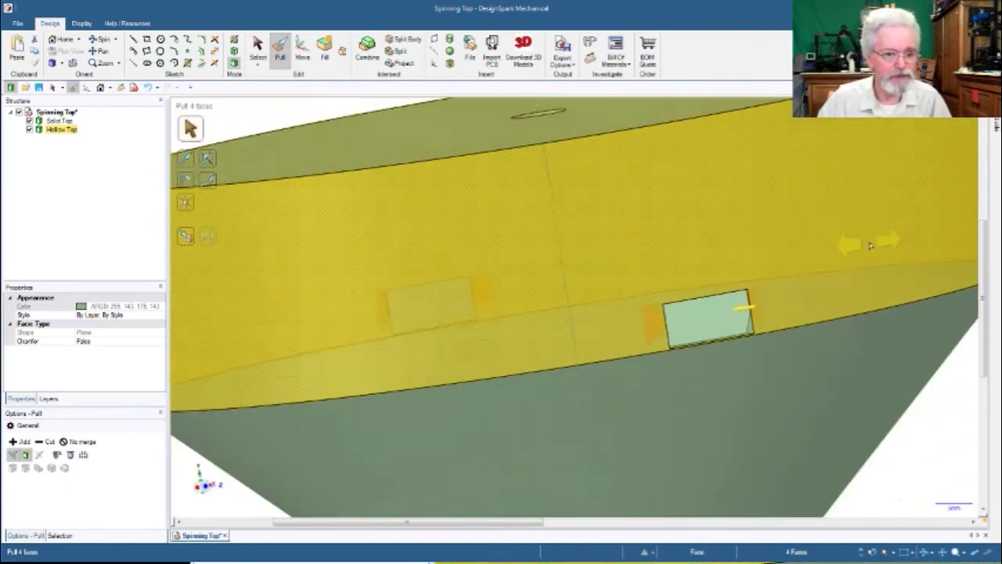
click(537, 423)
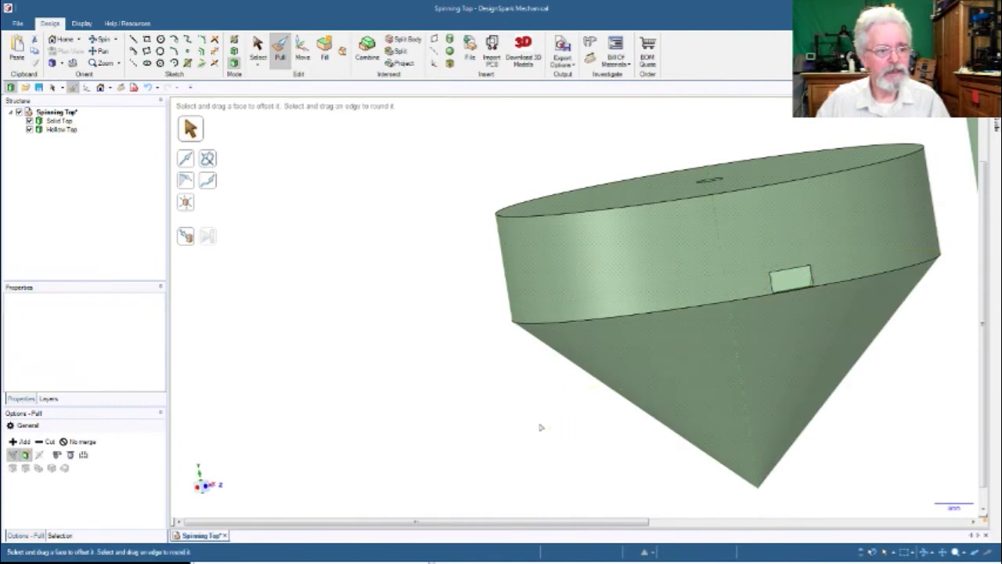
Examine the hollow and solid tops side by side from several angles, and return to the home view
middle_drag(537, 423, 513, 411)
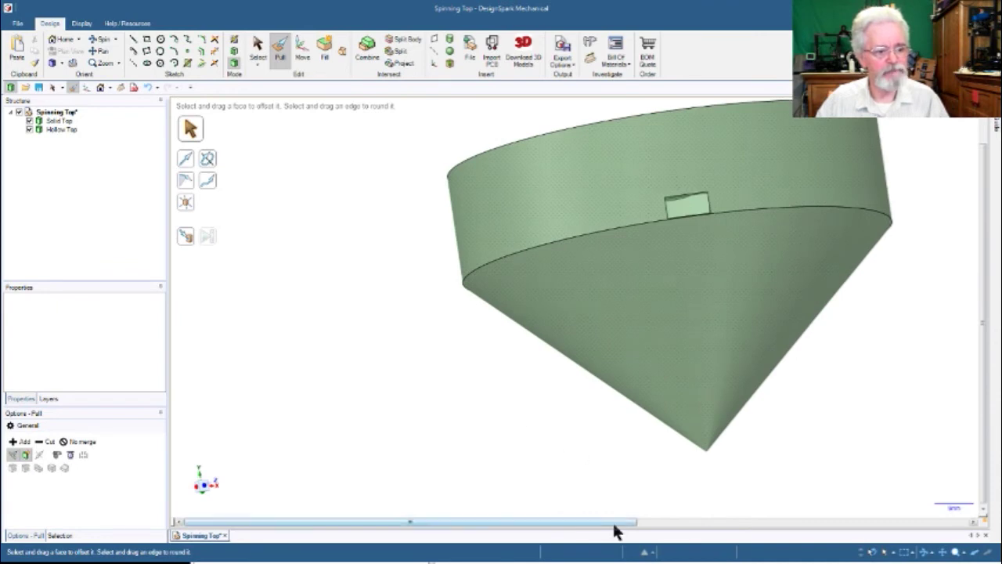
drag(623, 529, 747, 535)
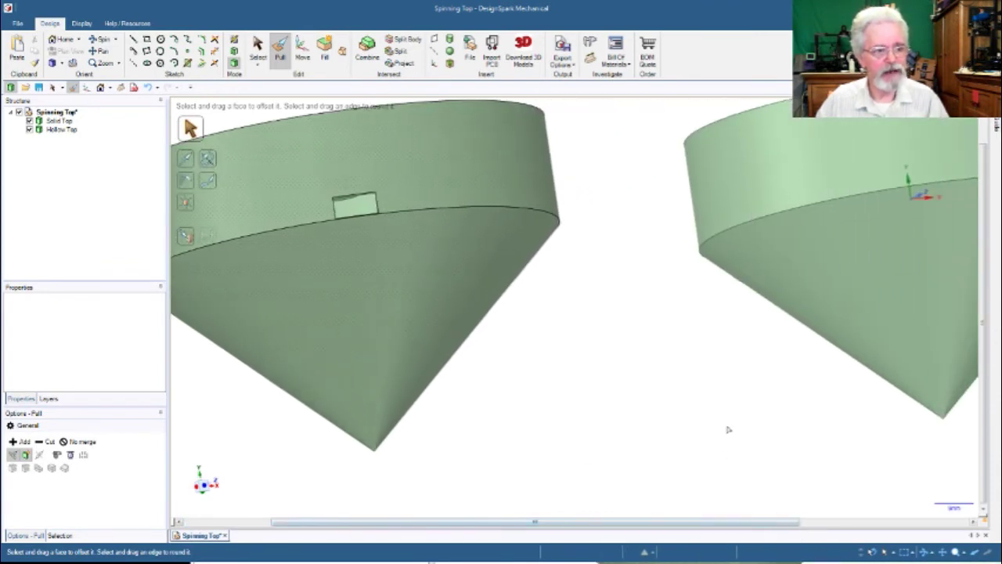
scroll(727, 425, down, 5)
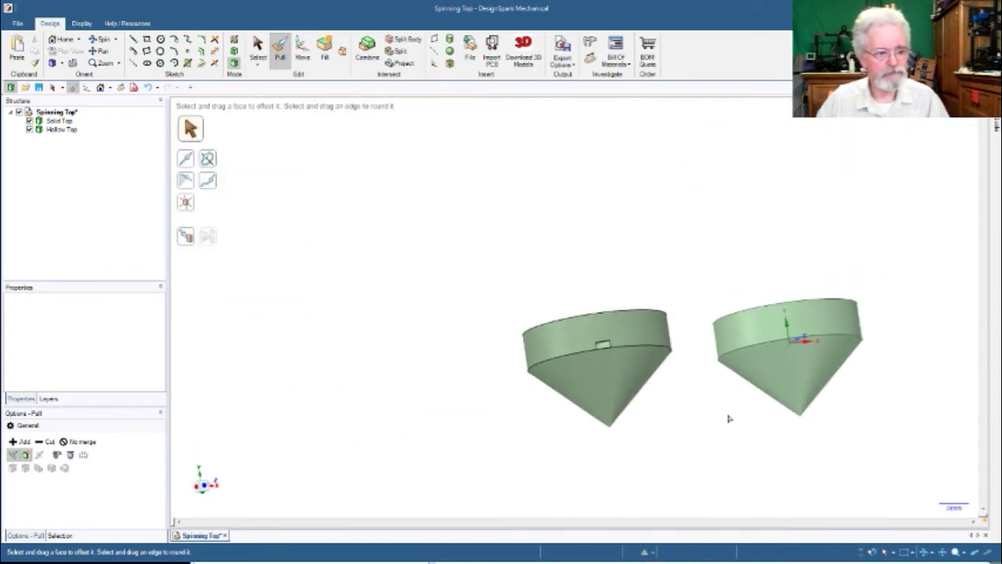
key(h)
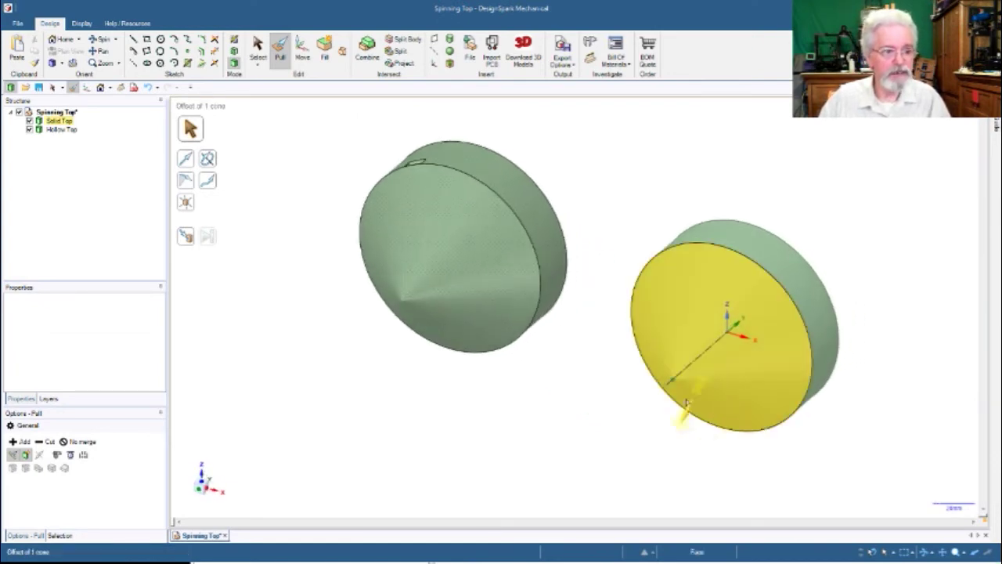
mouse_move(546, 371)
middle_down()
mouse_move(525, 412)
mouse_move(580, 519)
mouse_move(502, 532)
mouse_move(474, 516)
mouse_move(433, 459)
mouse_move(426, 480)
mouse_move(434, 447)
mouse_move(472, 455)
middle_up()
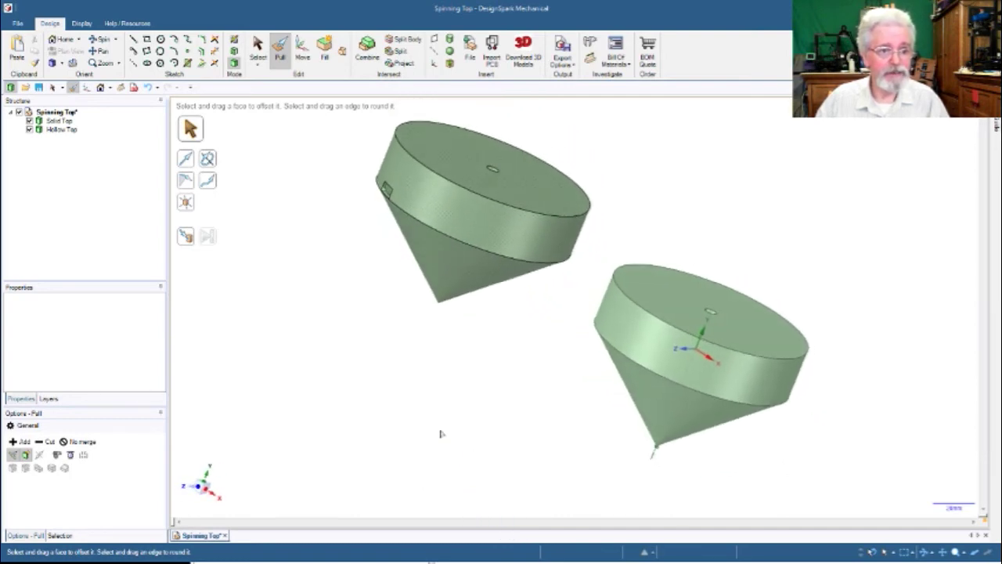
middle_drag(278, 138, 307, 133)
middle_drag(590, 136, 603, 154)
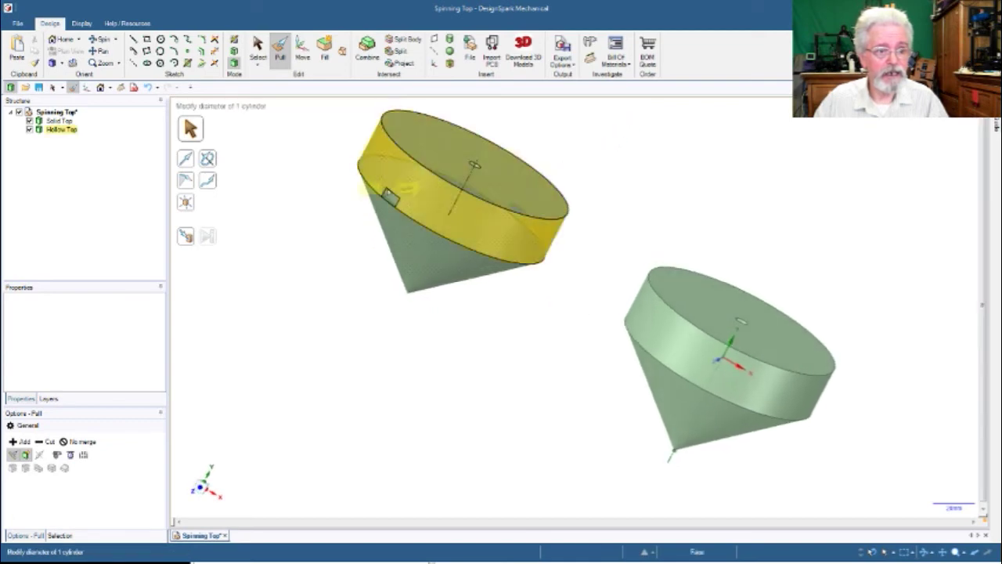
shift+middle_drag(342, 271, 310, 316)
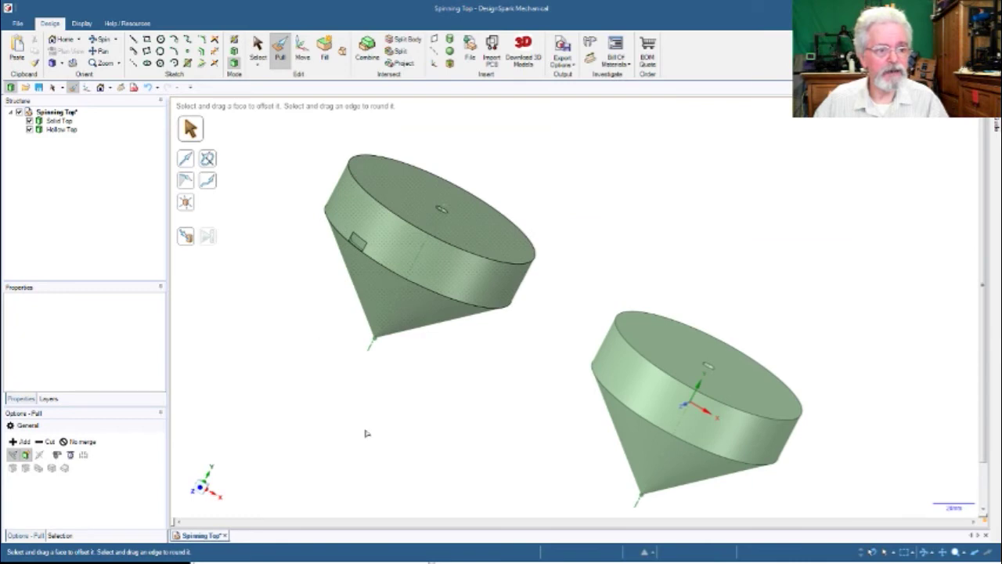
mouse_move(839, 452)
middle_down()
mouse_move(834, 430)
mouse_move(859, 436)
middle_up()
mouse_move(954, 435)
middle_down()
mouse_move(909, 436)
mouse_move(924, 470)
mouse_move(955, 482)
mouse_move(947, 479)
middle_up()
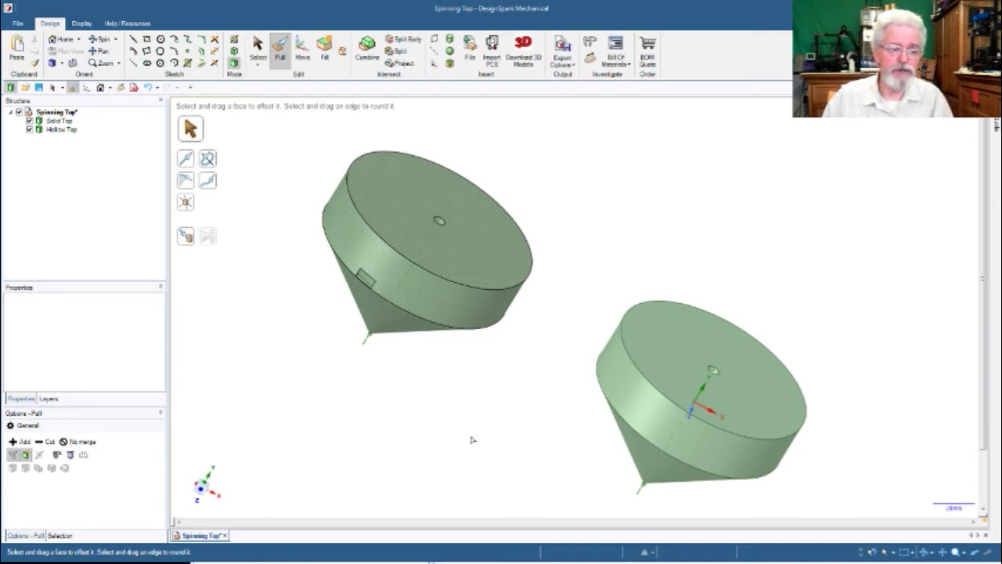
middle_drag(476, 392, 562, 223)
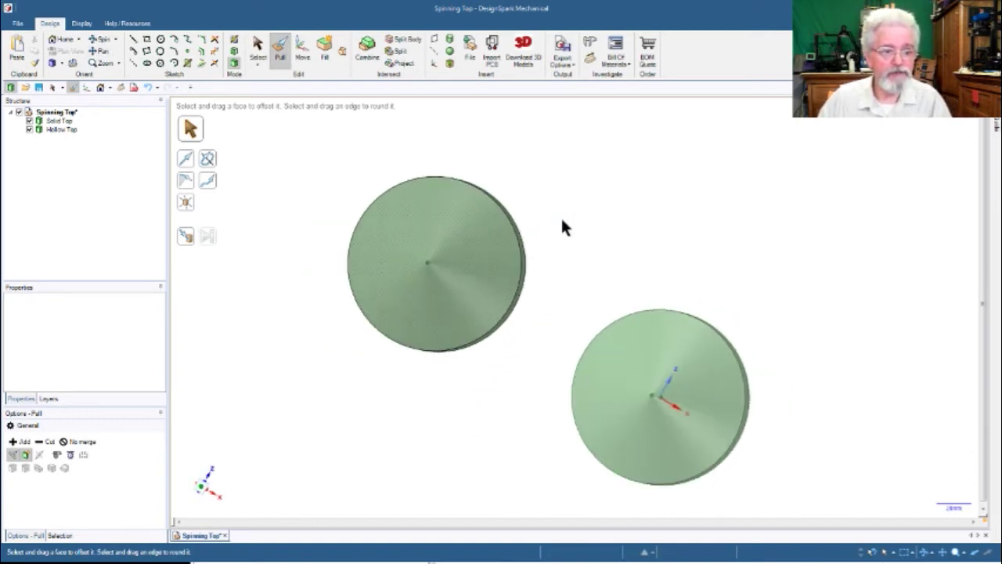
click(65, 38)
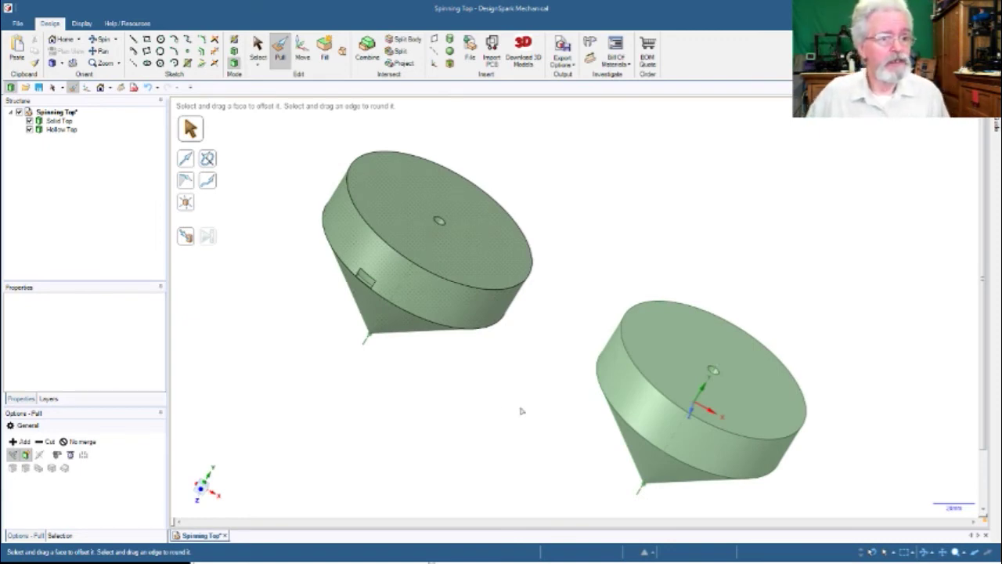
Check the radius of the central hole in the solid top, and clear the selection
click(714, 377)
scroll(717, 376, up, 5)
click(717, 375)
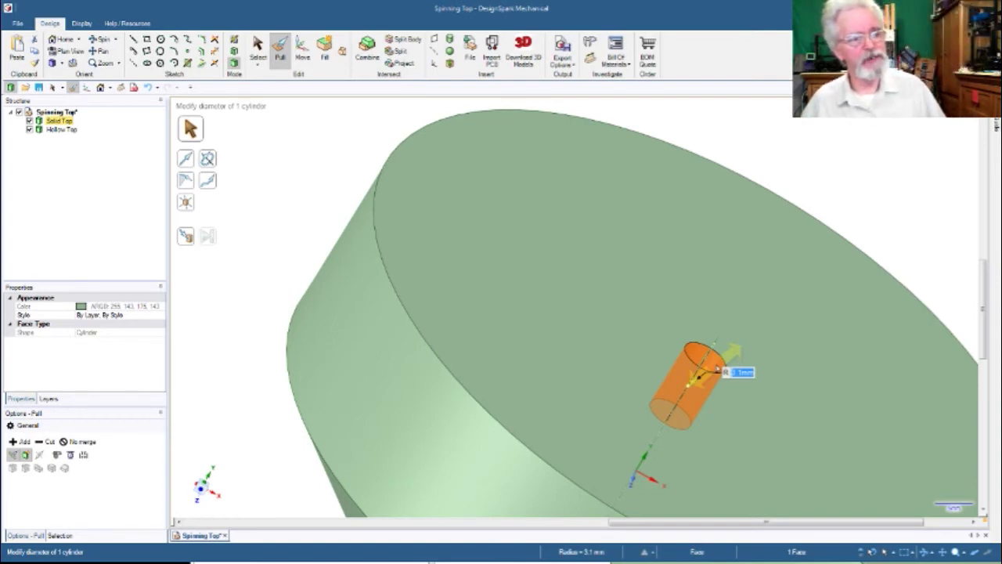
scroll(694, 364, down, 5)
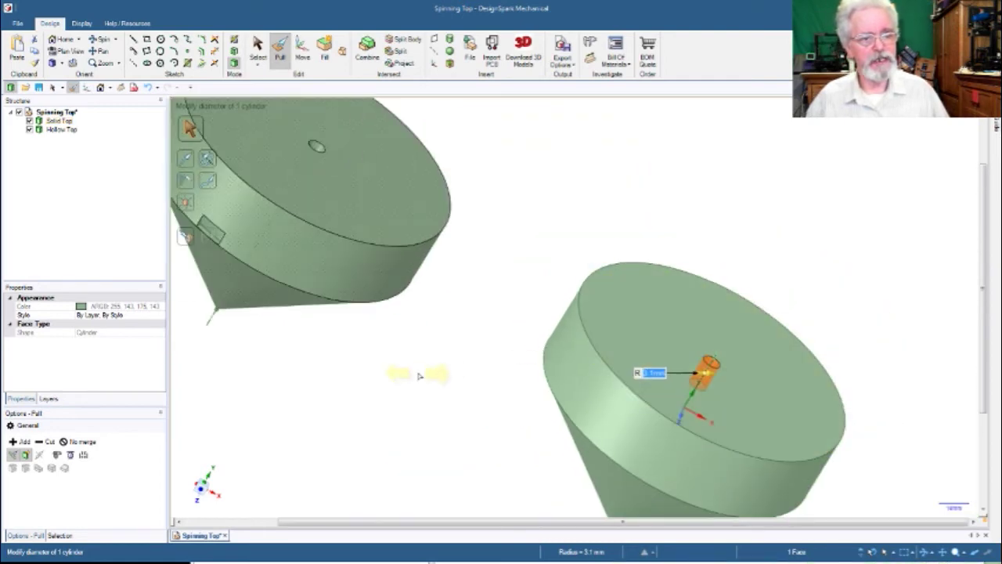
click(419, 376)
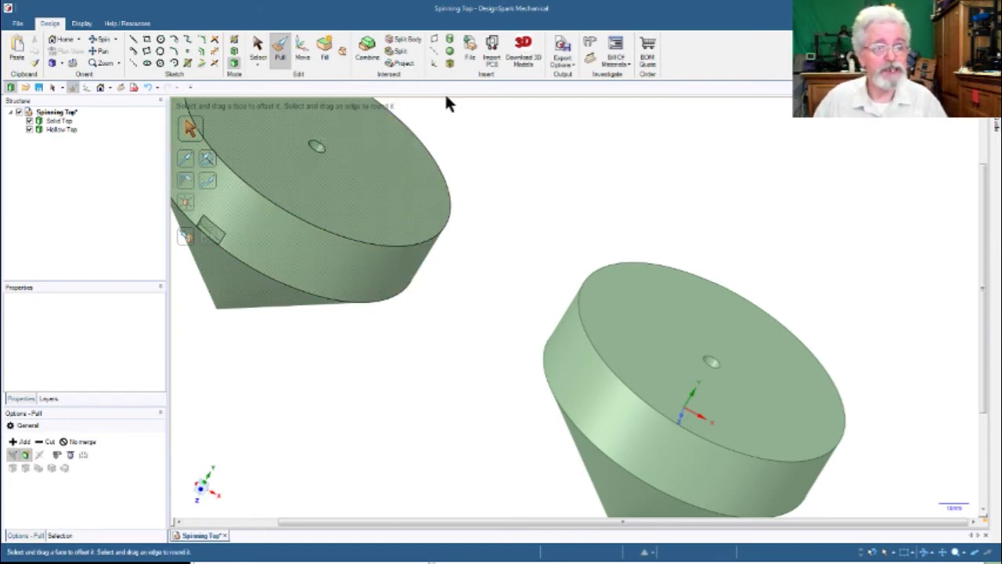
Start the solid Cylinder tool and look straight down on the sketch grid
click(449, 38)
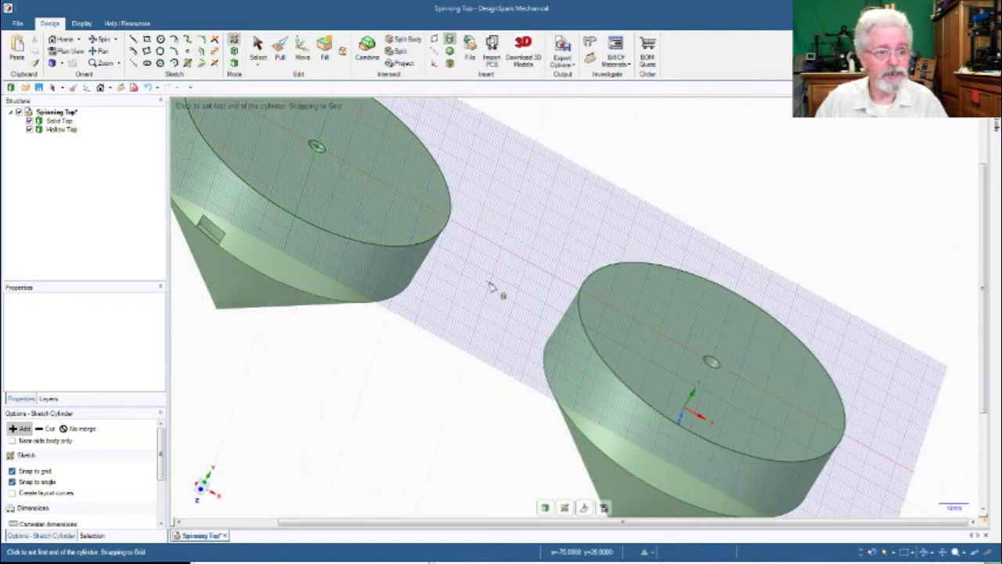
key(v)
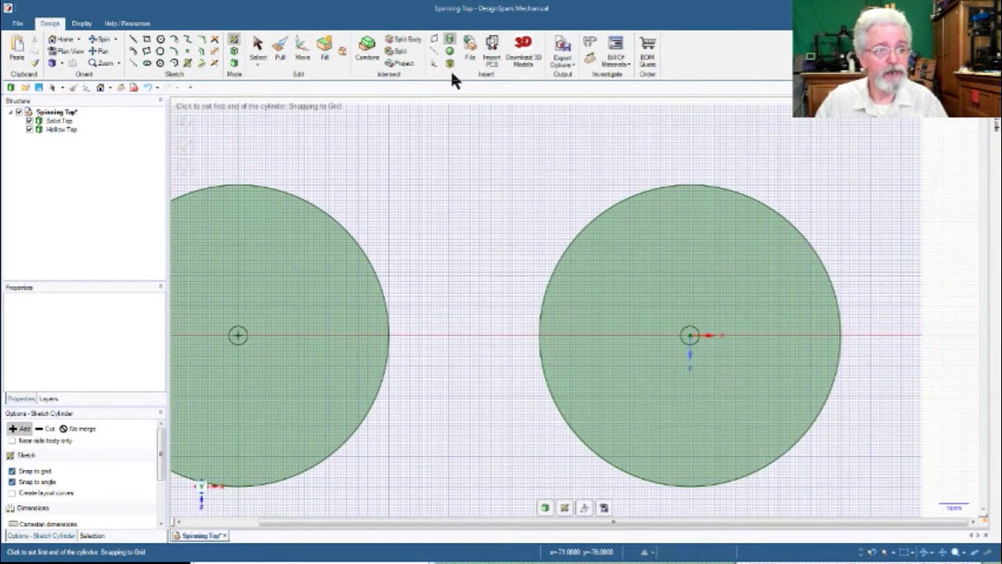
click(446, 158)
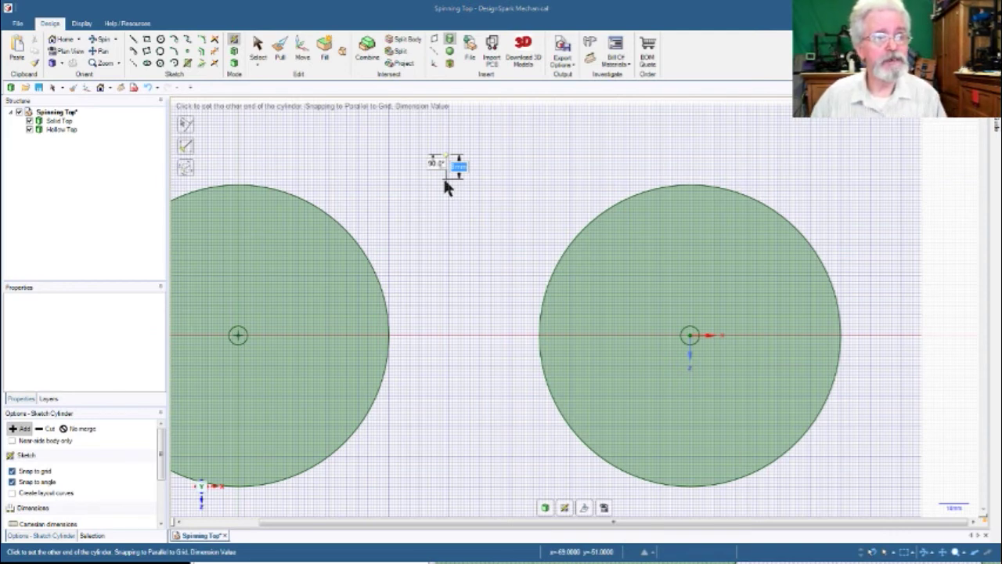
key(Tab)
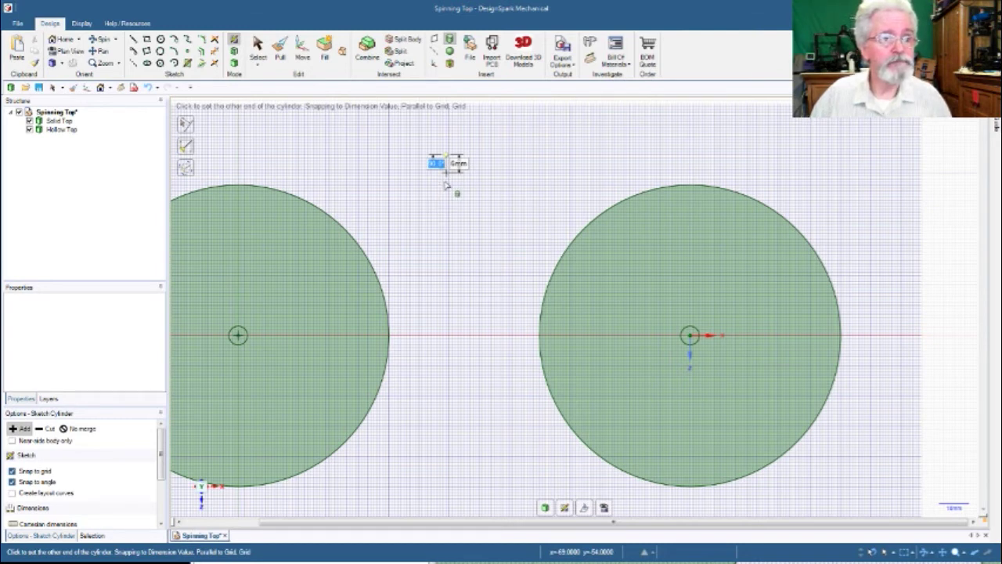
click(446, 185)
key(Escape)
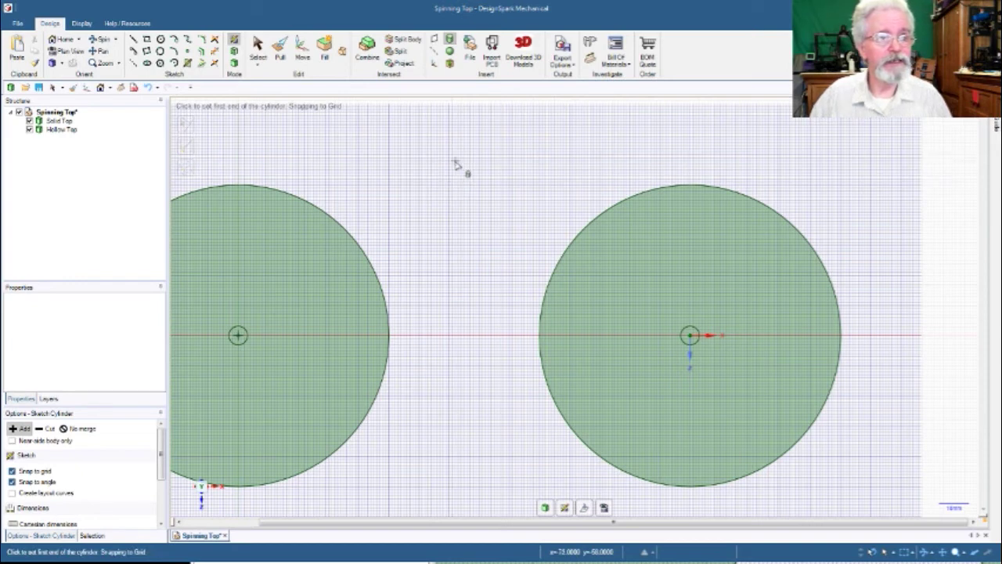
Draw a solid cylinder about 60 mm long and 6 mm in diameter midway between the two tops, ending on the red axis
click(448, 160)
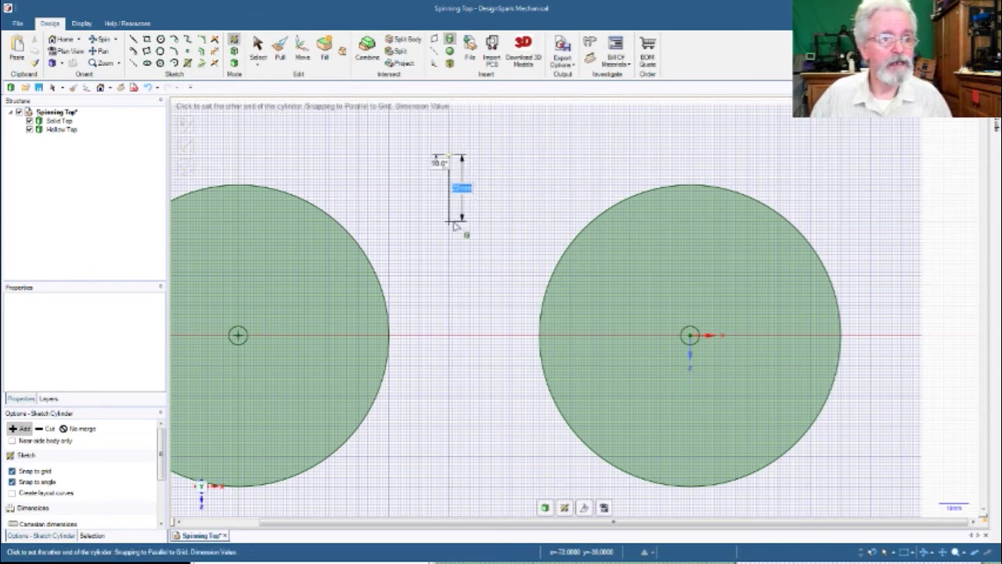
click(455, 339)
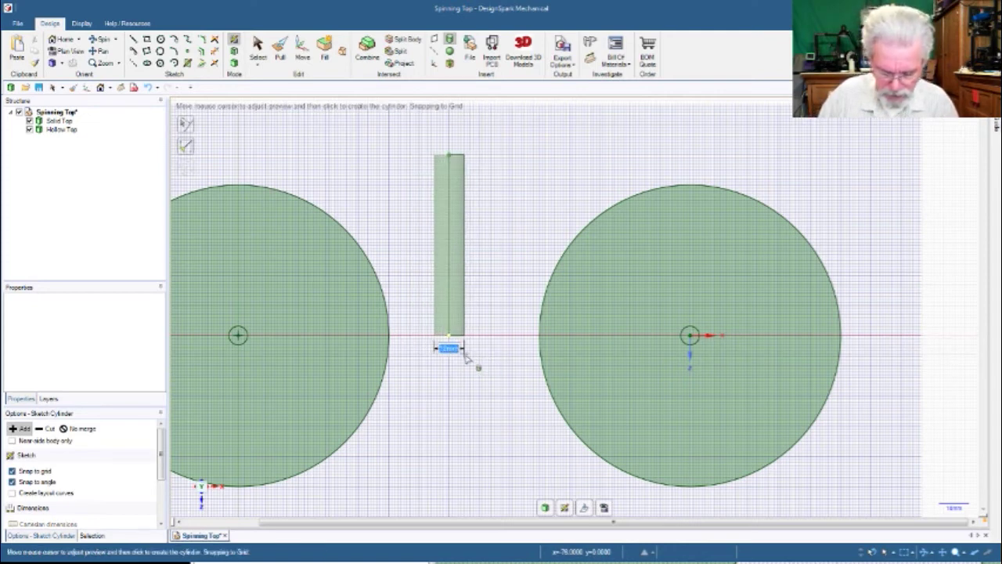
click(459, 336)
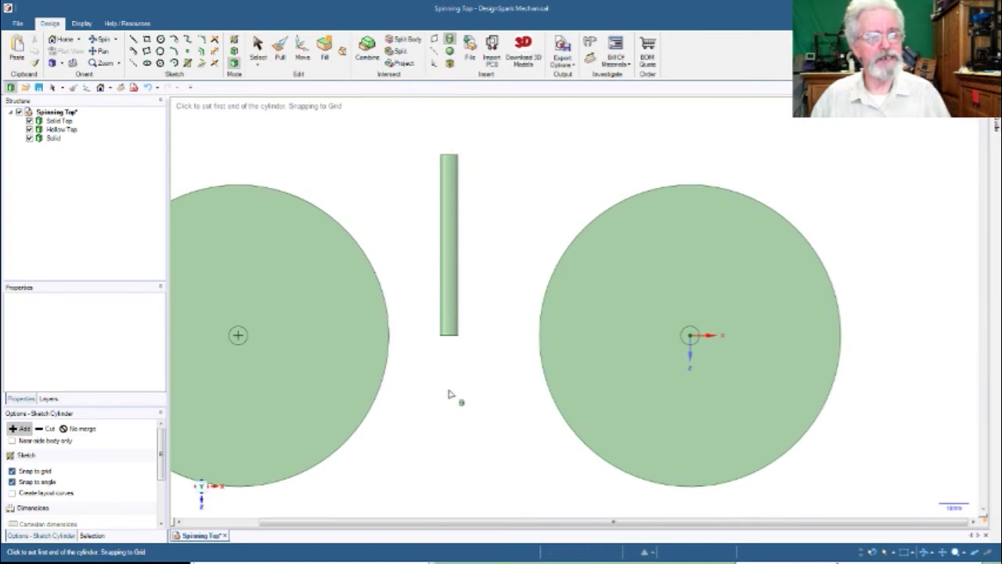
Lengthen the new cylinder by pulling its near end face out 40 mm, and clear the selection
mouse_move(472, 275)
middle_down()
mouse_move(471, 293)
mouse_move(498, 179)
mouse_move(497, 188)
middle_up()
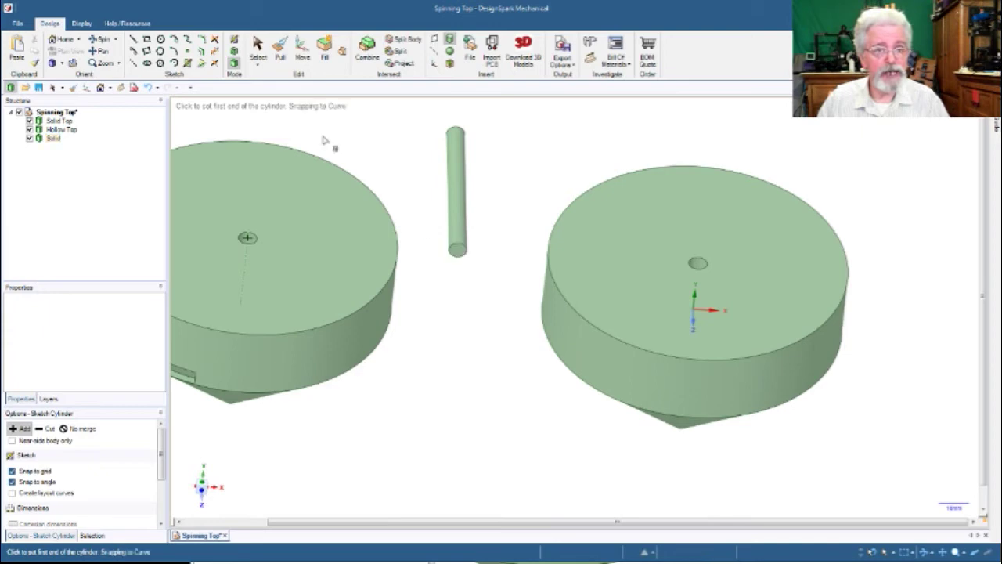
click(279, 48)
click(458, 250)
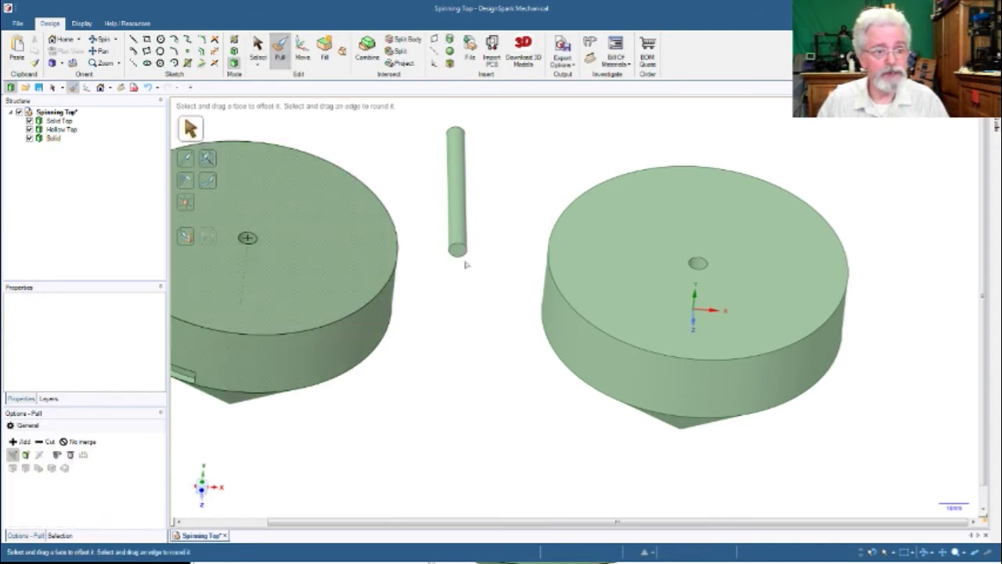
drag(460, 252, 468, 300)
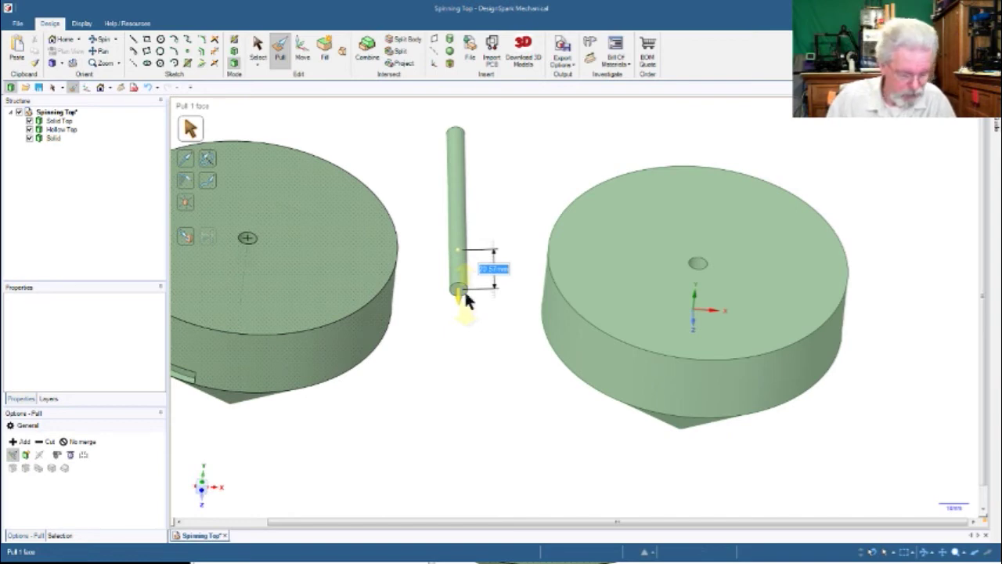
text(40)
key(Return)
click(441, 380)
Measure the distance between the two end faces of the cylinder, and clear the measurement
click(459, 327)
middle_drag(512, 231, 508, 376)
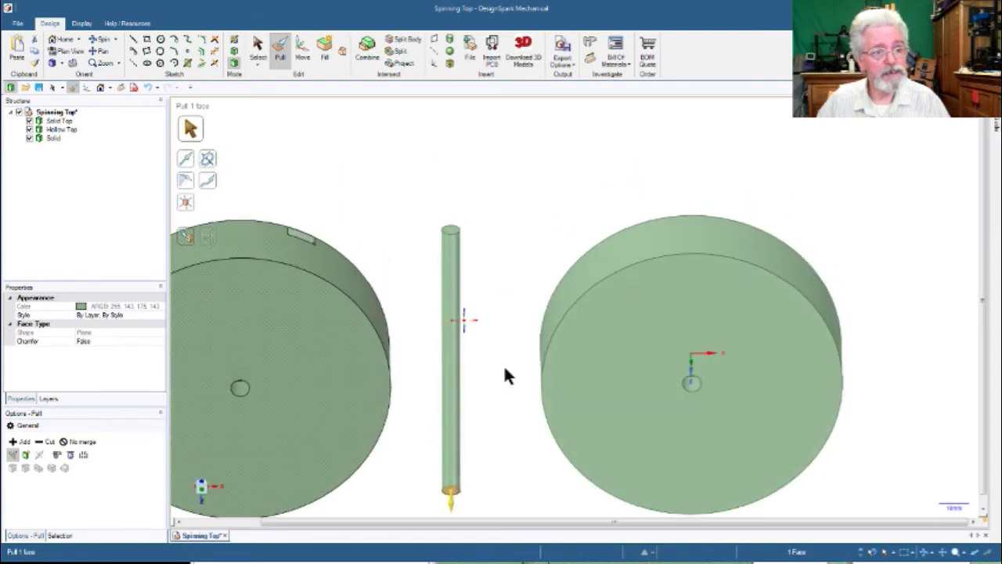
ctrl+click(450, 230)
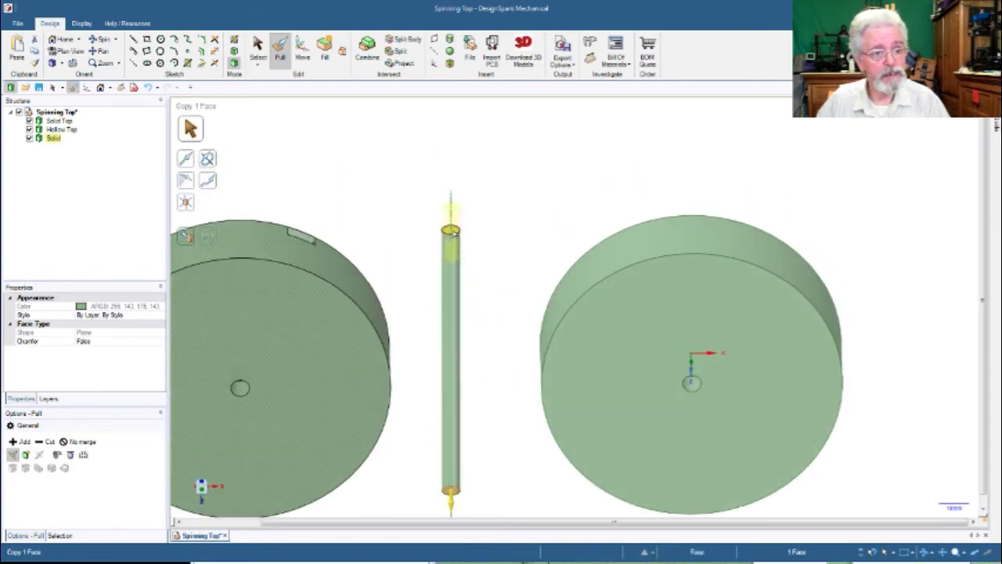
click(589, 45)
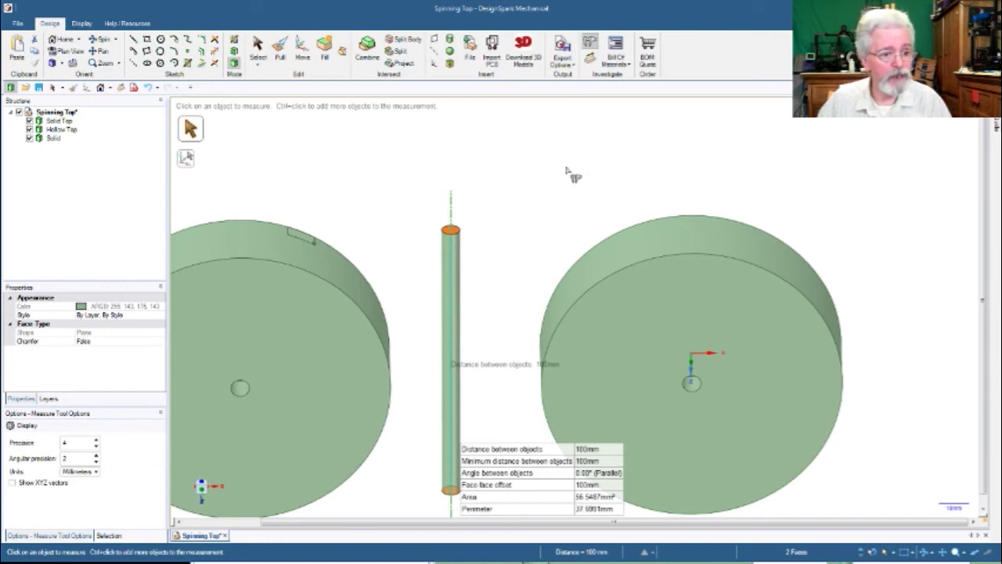
click(571, 173)
scroll(573, 175, down, 6)
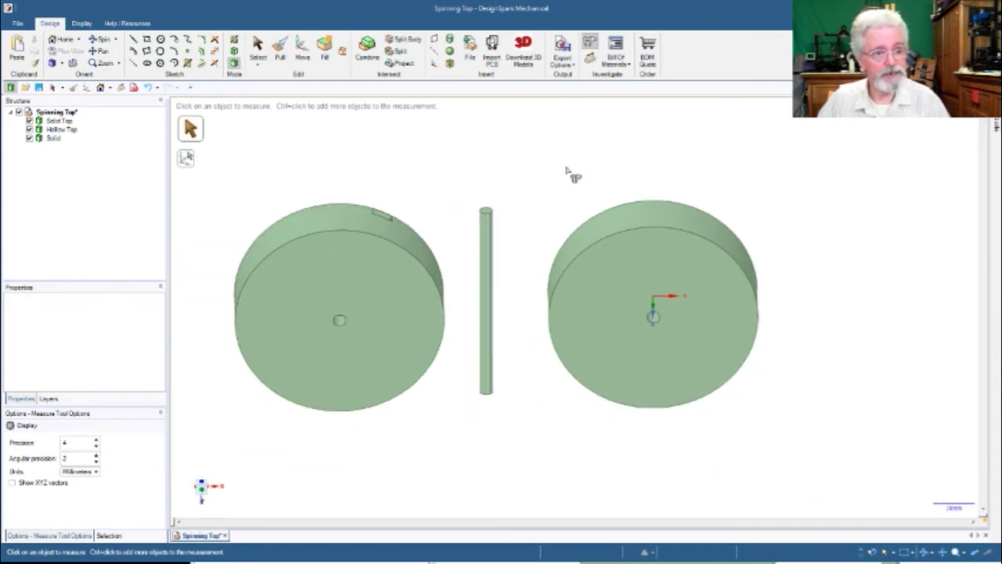
Start a sketch on the flat upper face of the hollow top
middle_drag(541, 335, 538, 204)
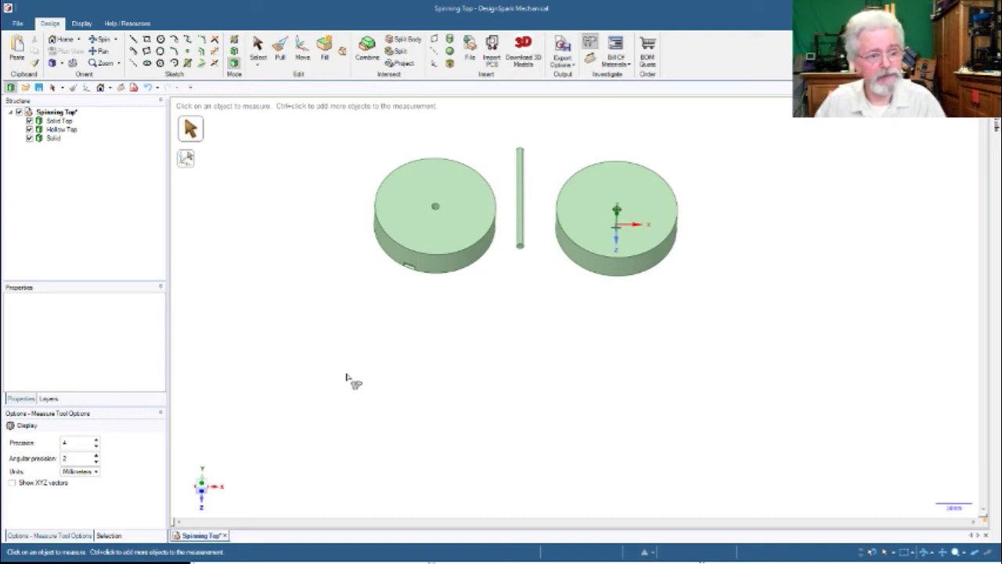
click(459, 243)
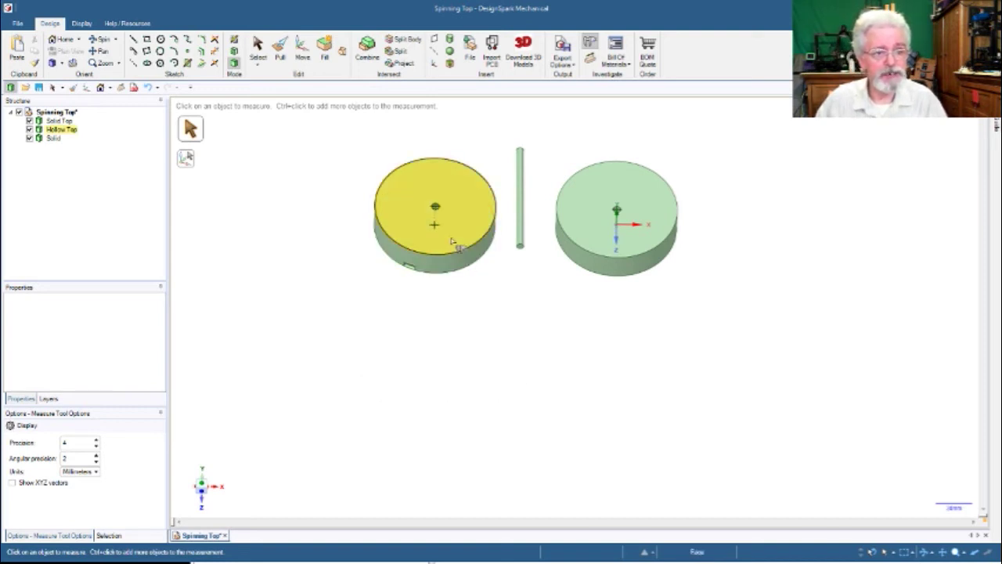
click(459, 243)
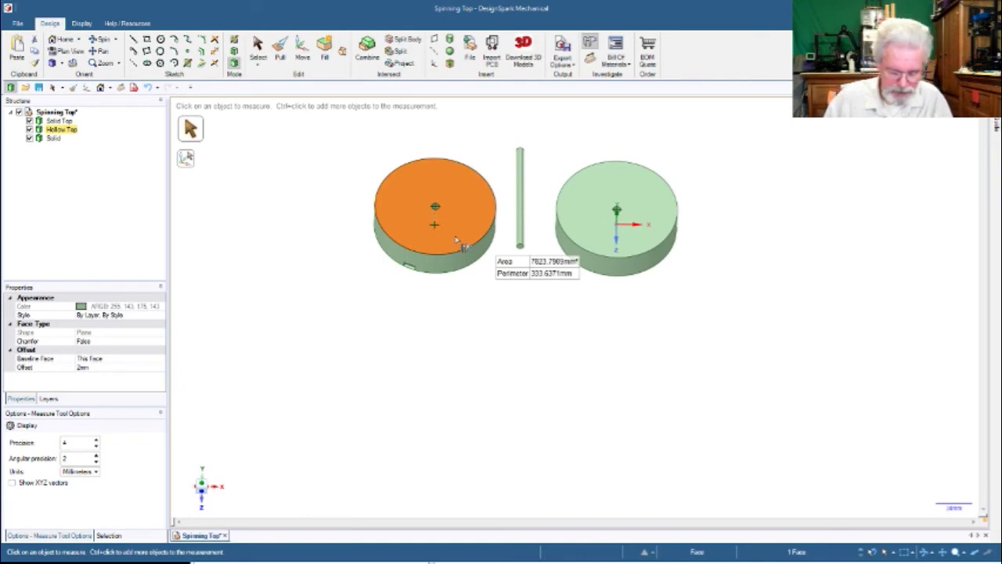
key(k)
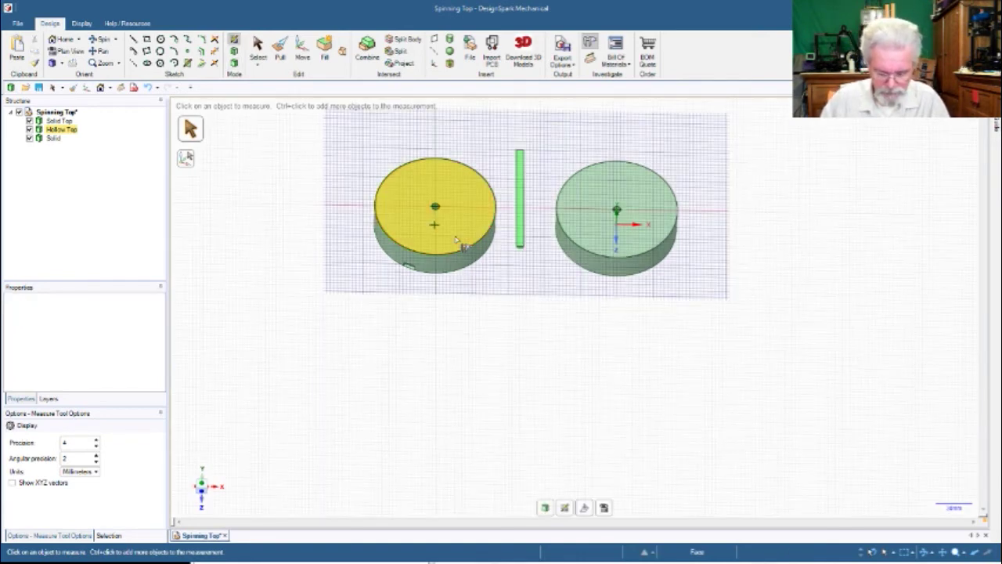
Rename the new cylinder body as Spindle and clear the selection
click(50, 139)
key(F2)
text(Spindle)
key(Return)
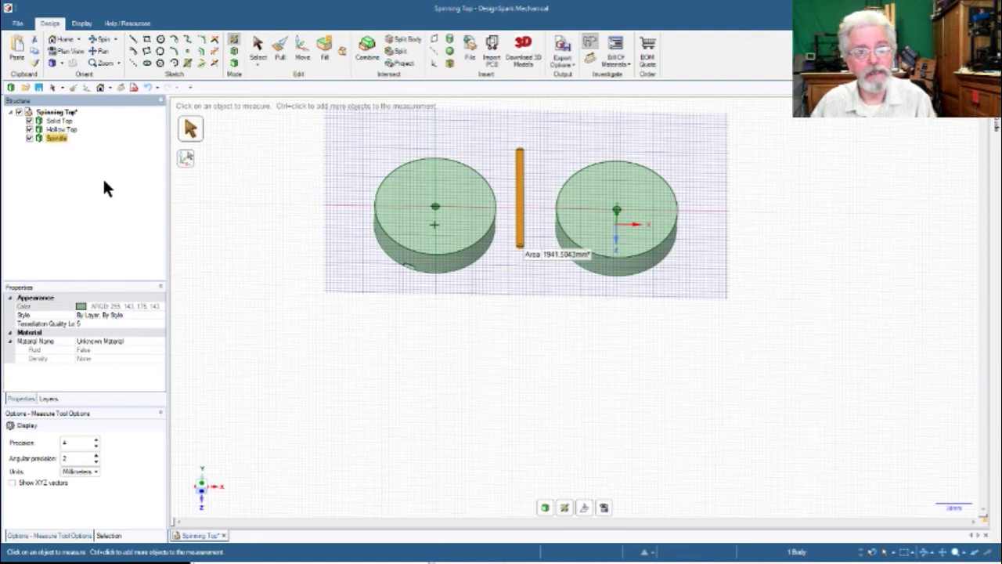
click(329, 316)
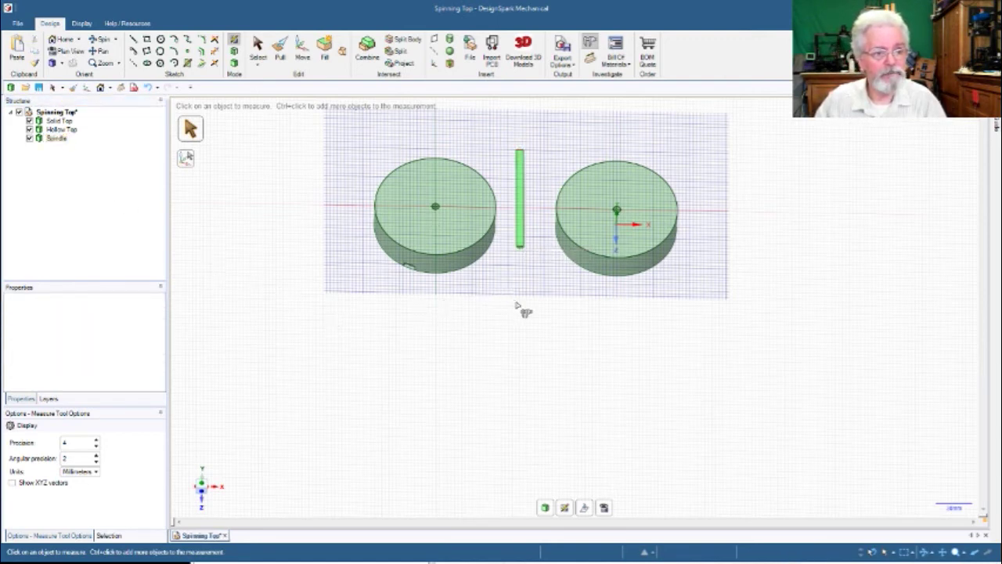
Sketch a rectangle 72 mm wide and 50 mm high below the spindle and the solid top, looking straight onto the grid
key(v)
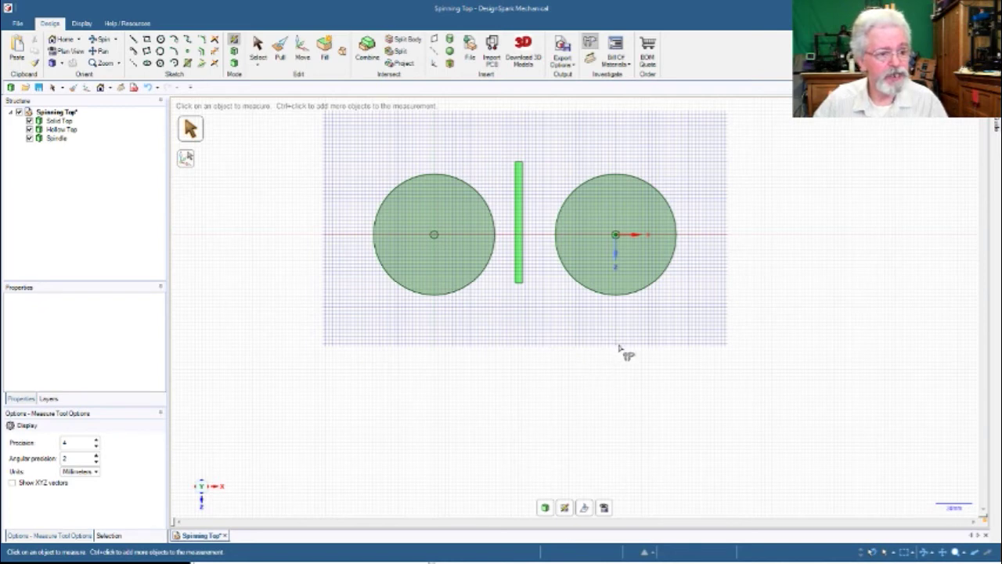
key(r)
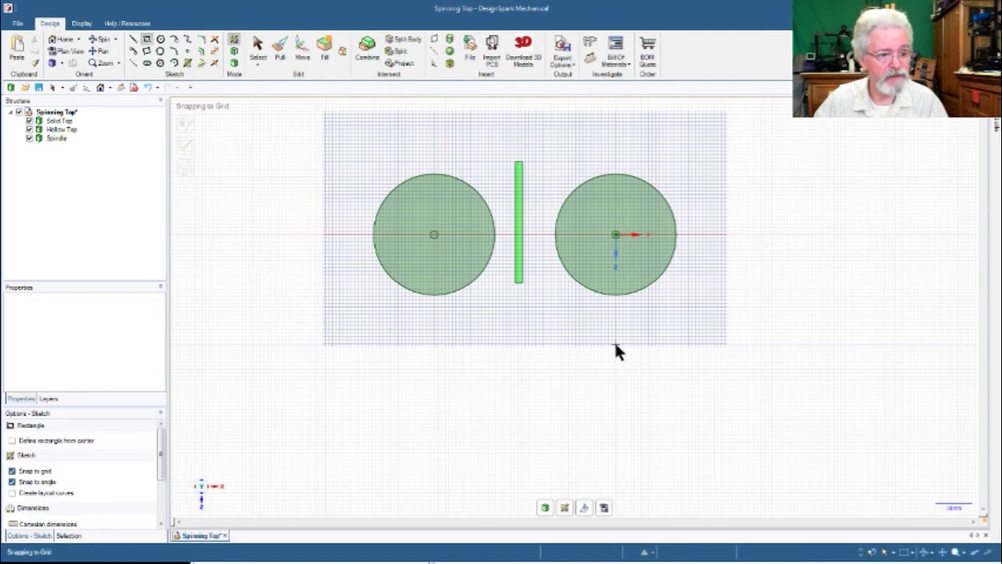
click(614, 342)
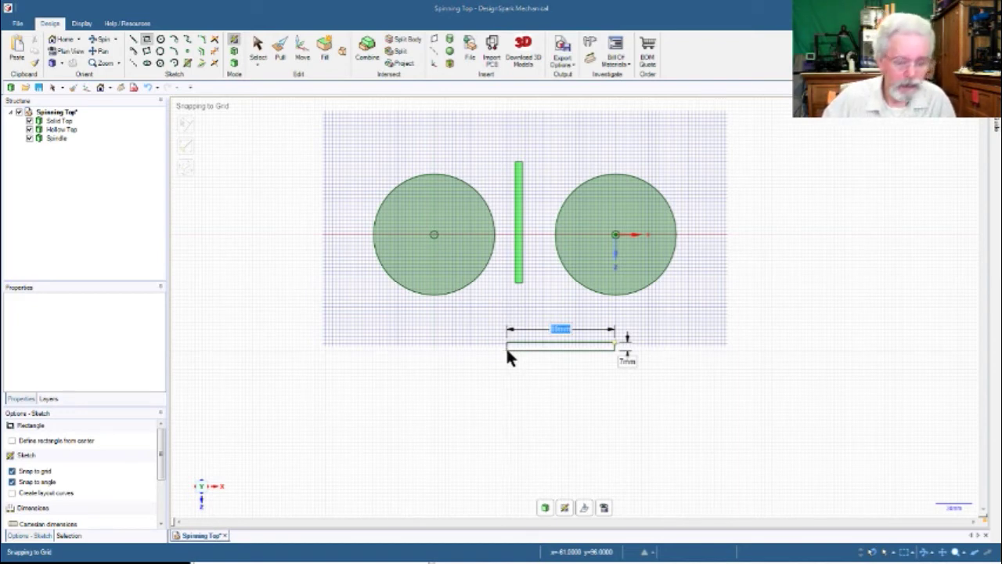
text(80)
key(Tab)
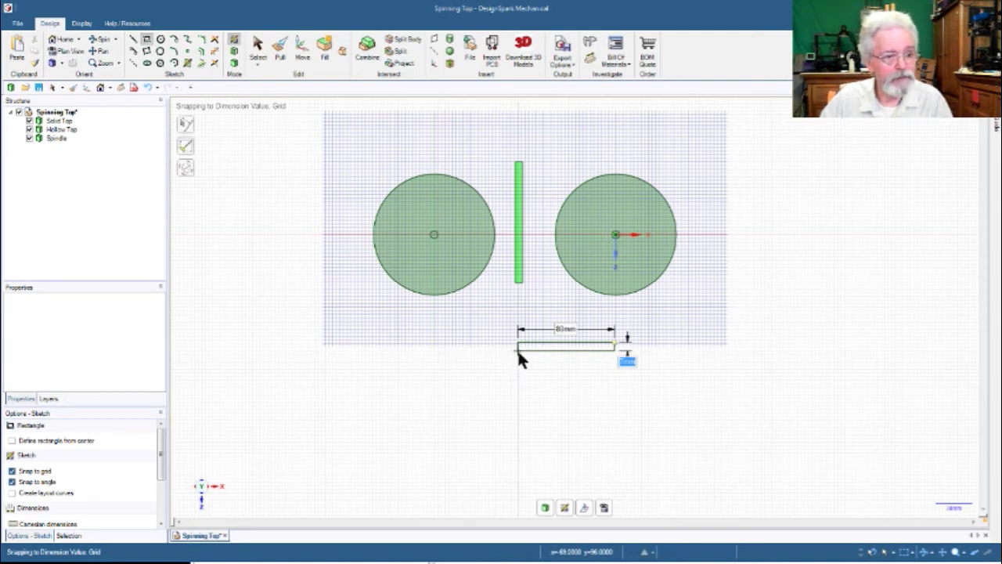
key(Tab)
key(Tab)
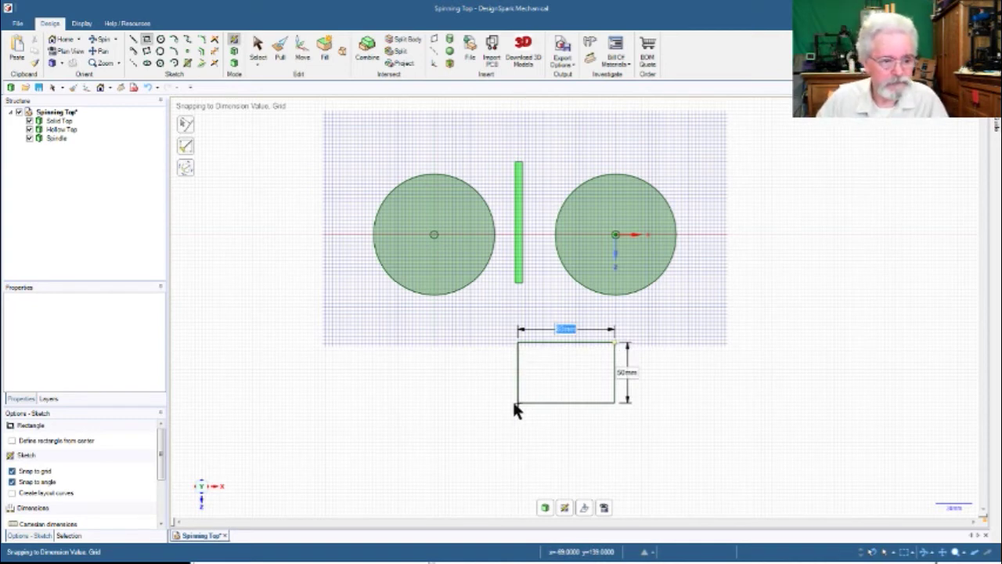
text(72)
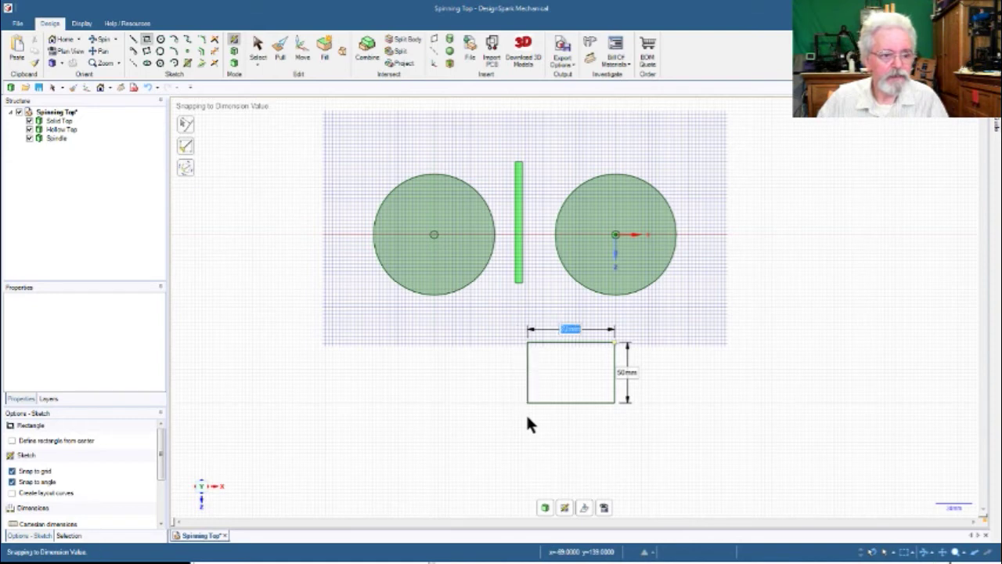
key(Tab)
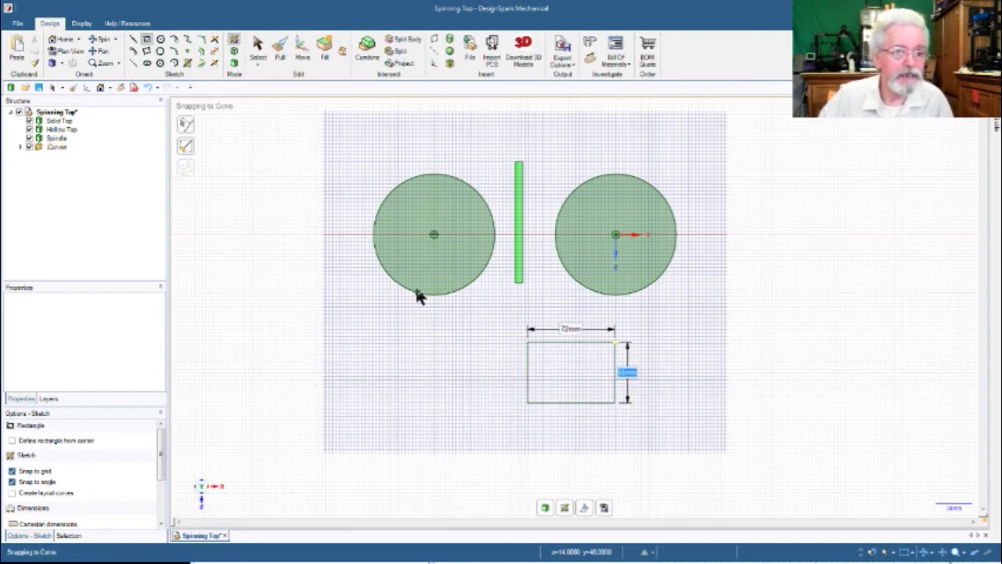
Widen the rectangle to 80 mm by moving its left edge outward, check its dimensions and clear the selection
click(258, 48)
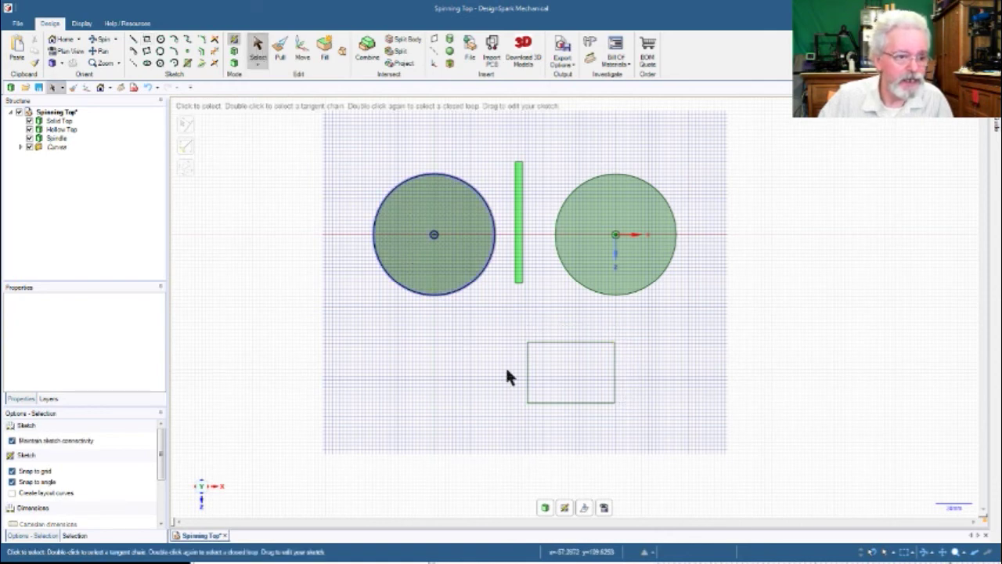
drag(528, 378, 518, 381)
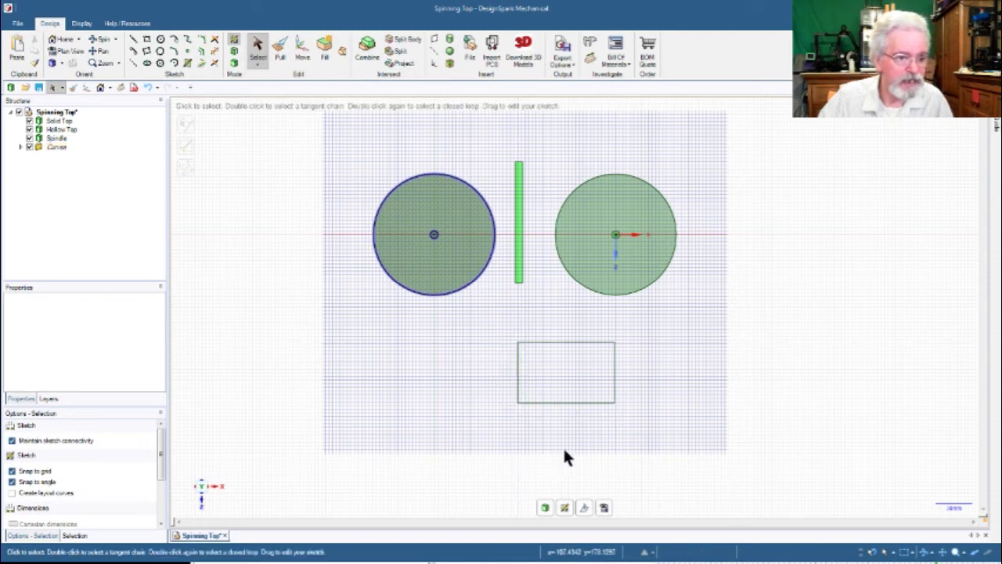
click(586, 404)
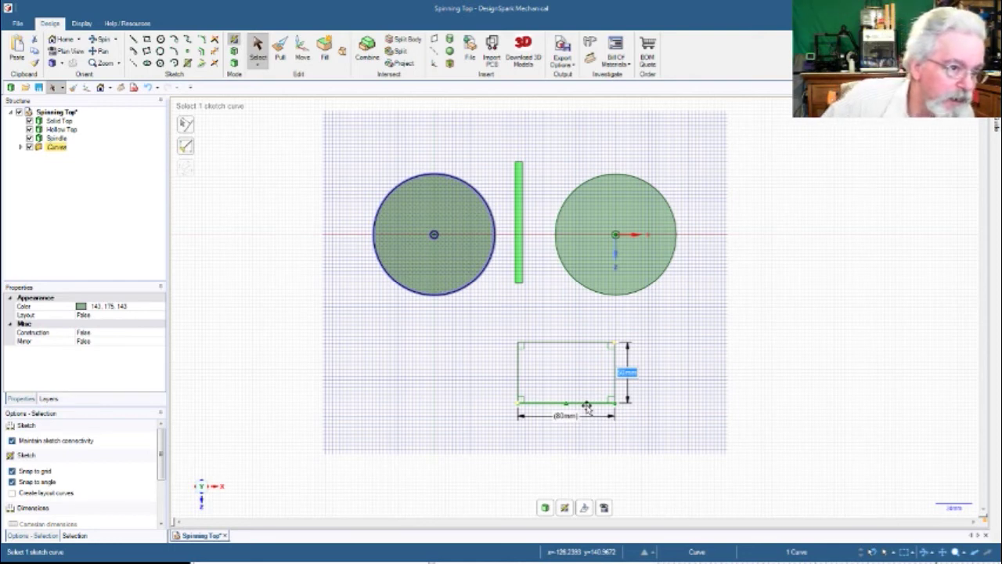
click(583, 436)
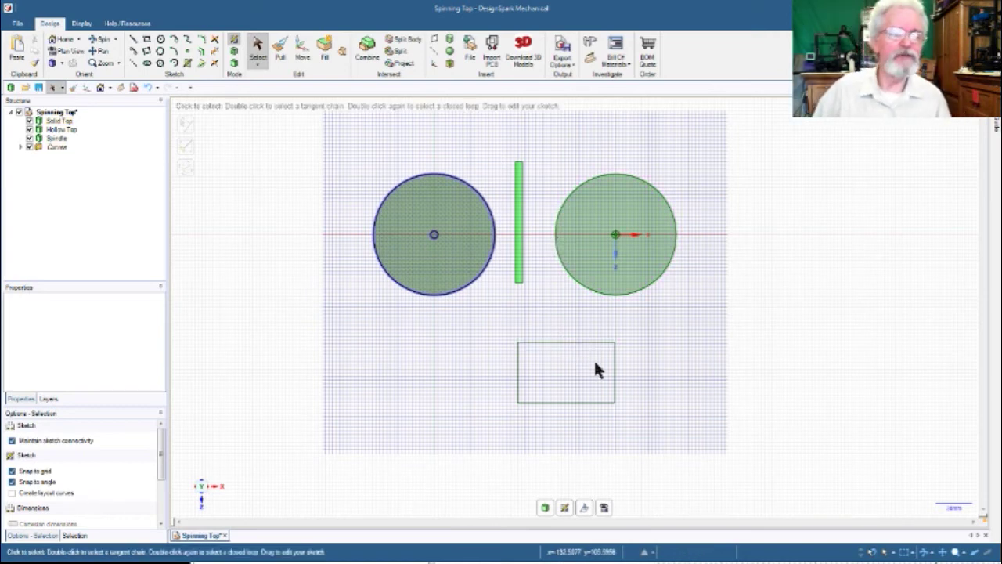
Shift the sketch grid slightly left and up to line it up with the middle of the rectangle
click(161, 39)
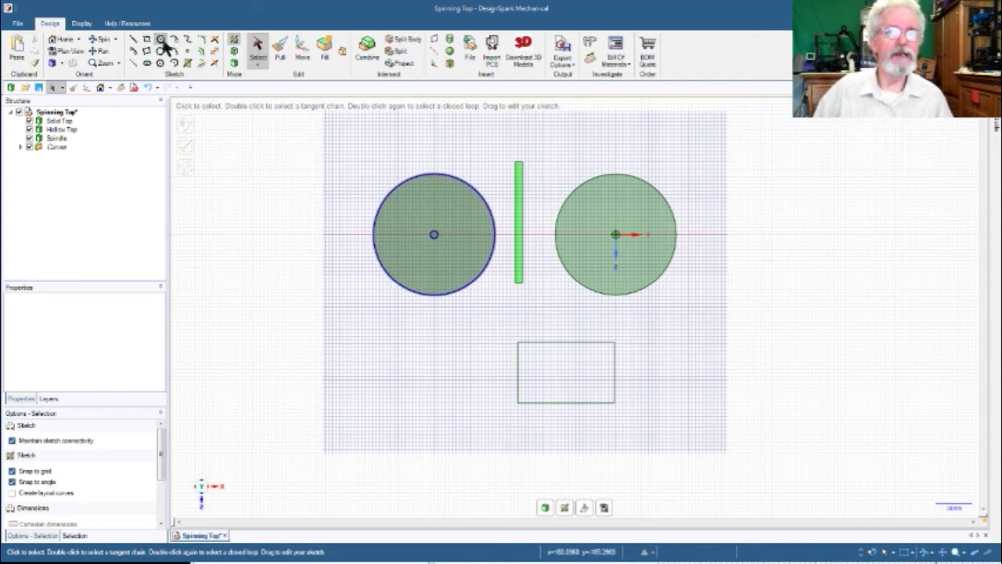
scroll(693, 405, down, 5)
scroll(686, 399, up, 8)
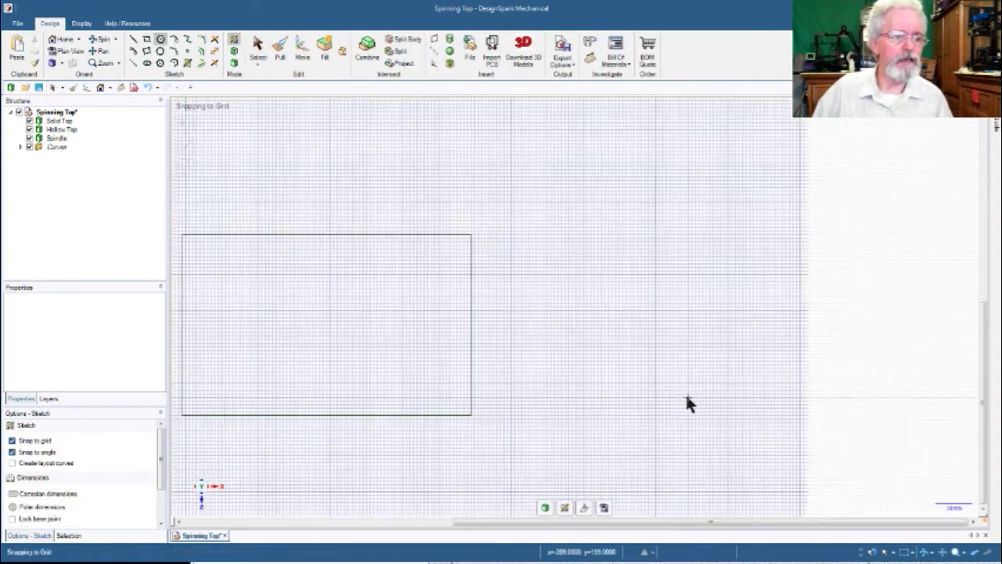
drag(623, 526, 580, 529)
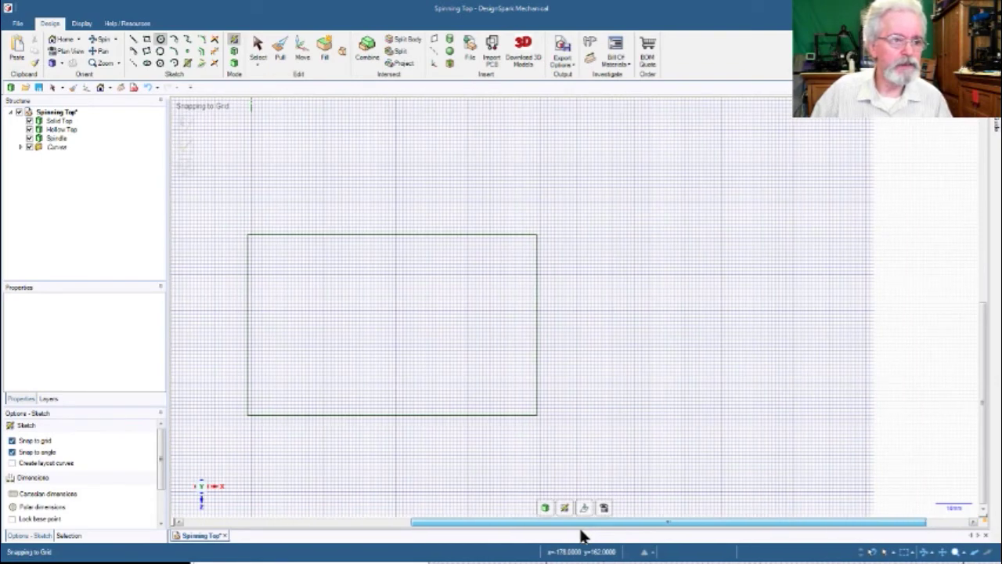
key(m)
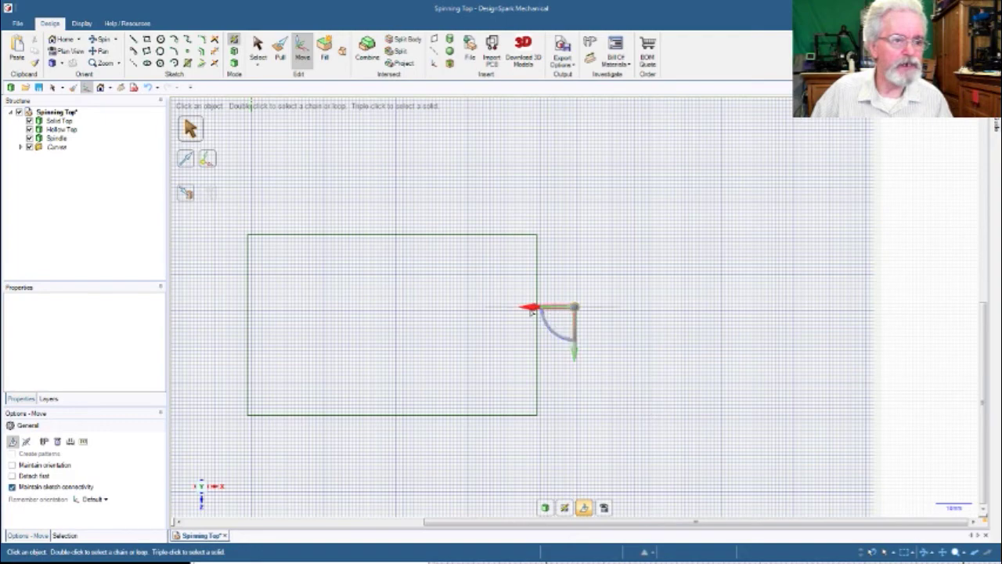
drag(530, 311, 530, 312)
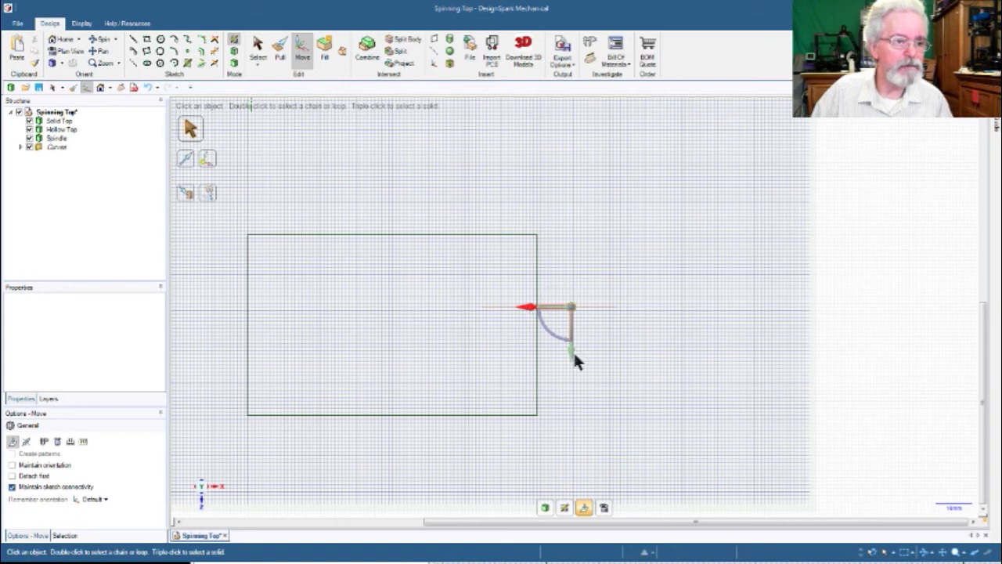
drag(571, 350, 574, 349)
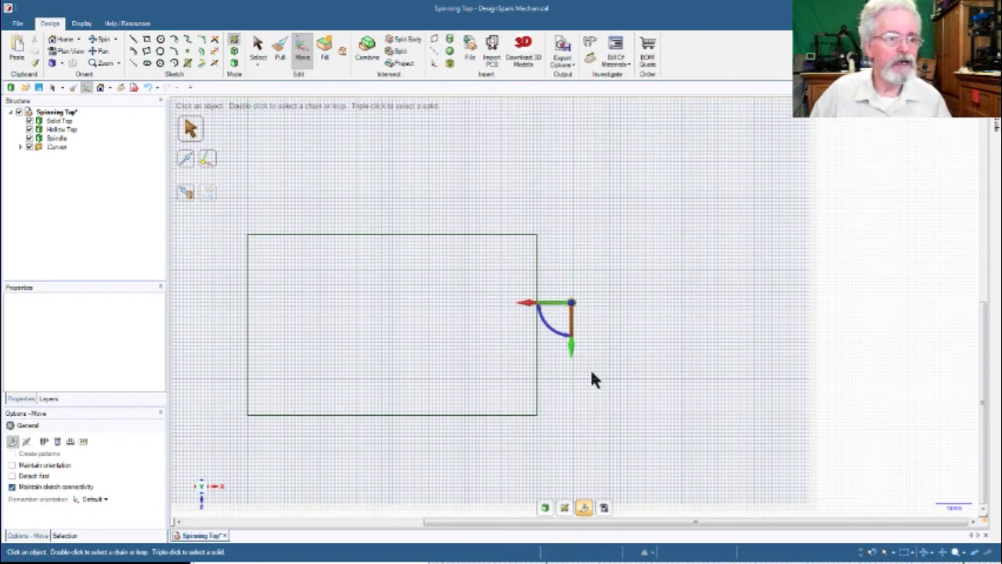
key(c)
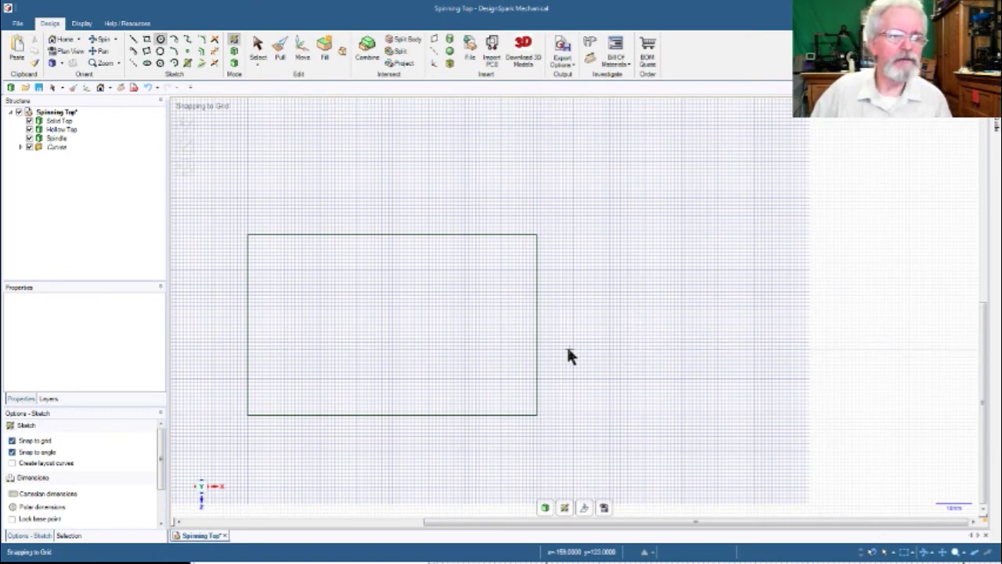
click(351, 415)
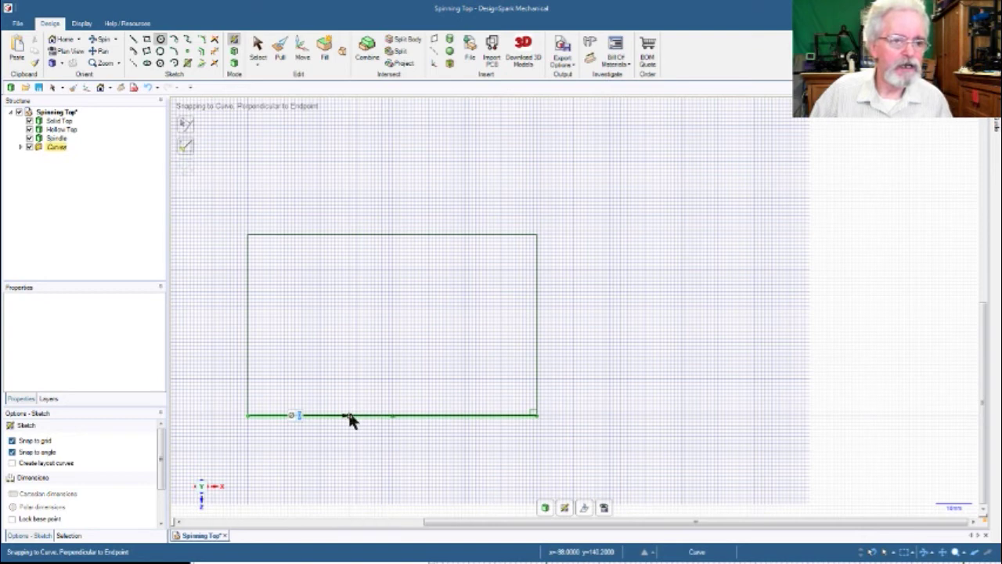
key(Escape)
click(258, 47)
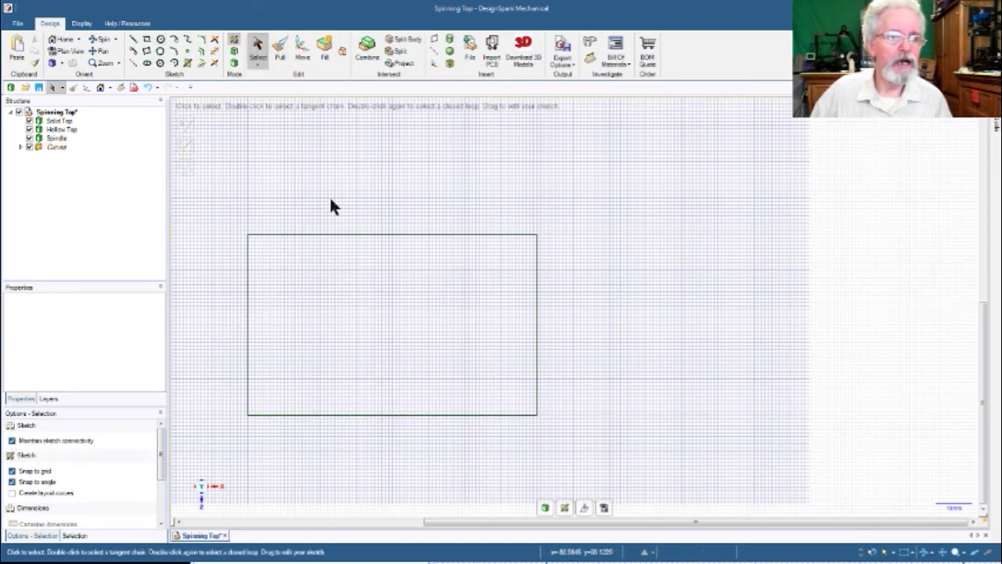
click(349, 235)
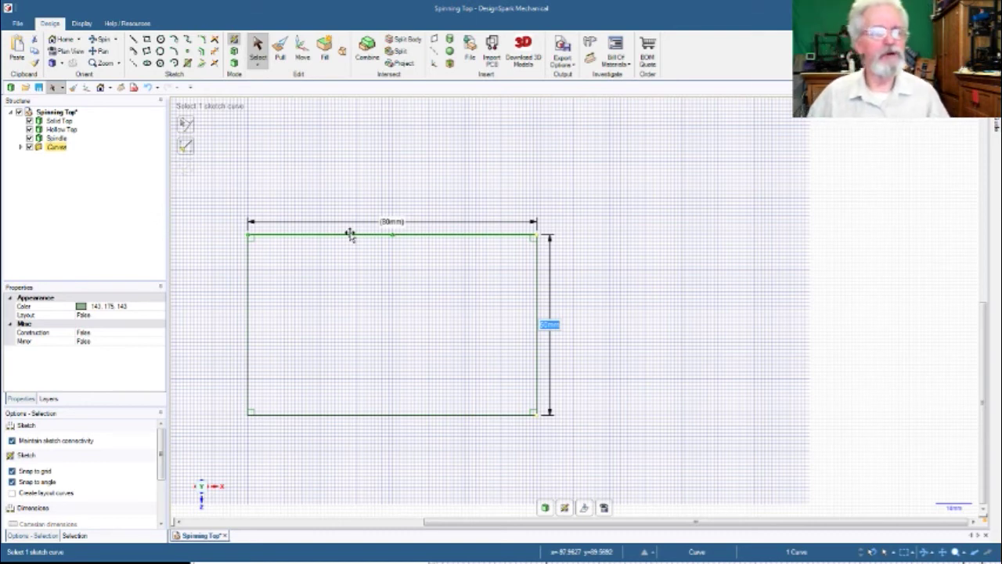
key(Escape)
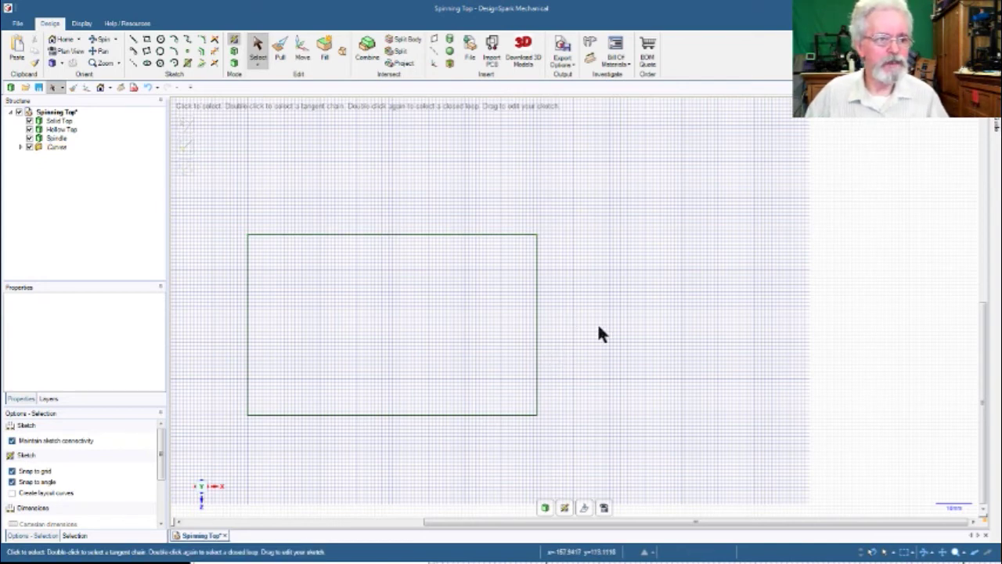
Move the sketch grid down a few millimetres beside the rectangle and leave the Move tool
key(m)
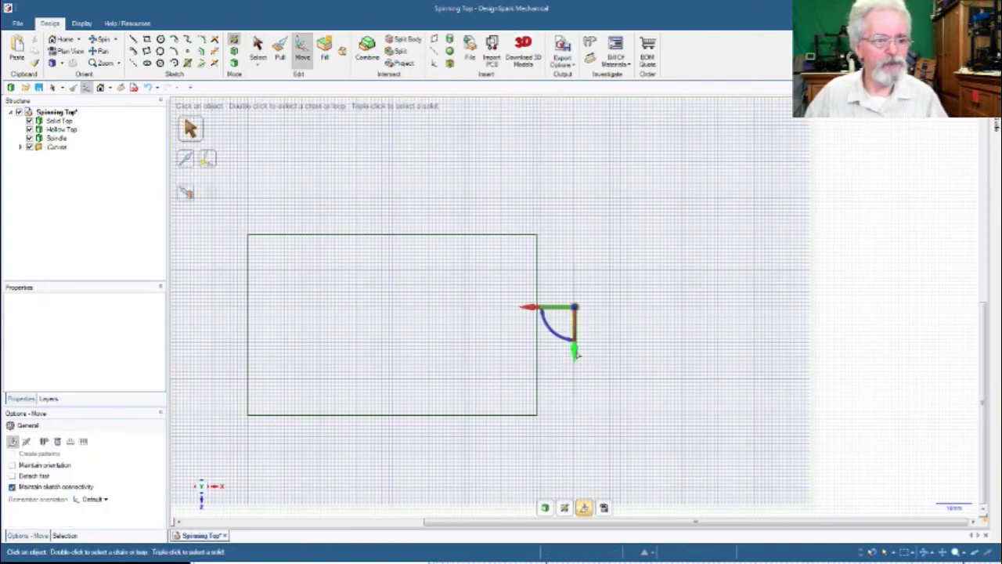
drag(575, 354, 575, 377)
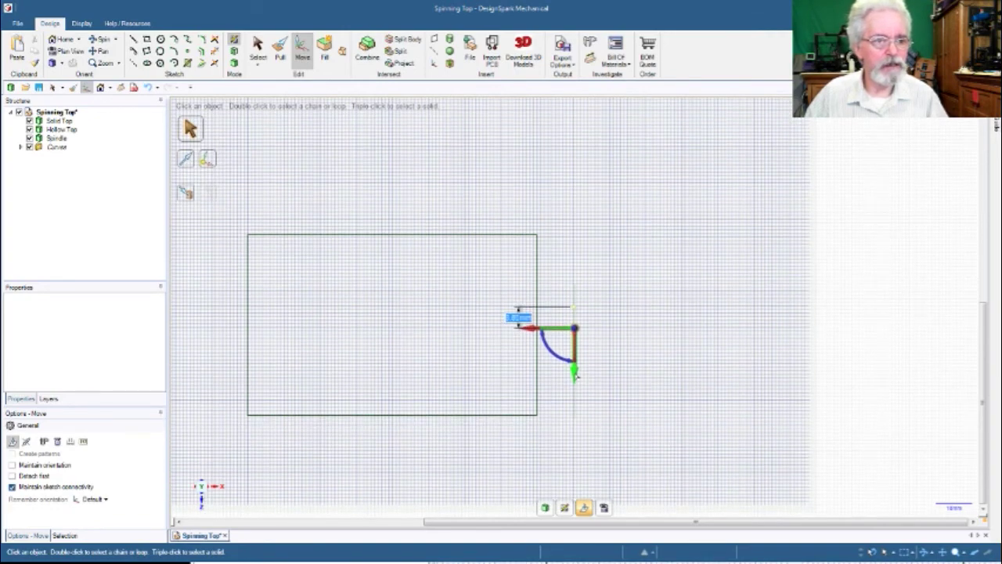
drag(576, 376, 575, 374)
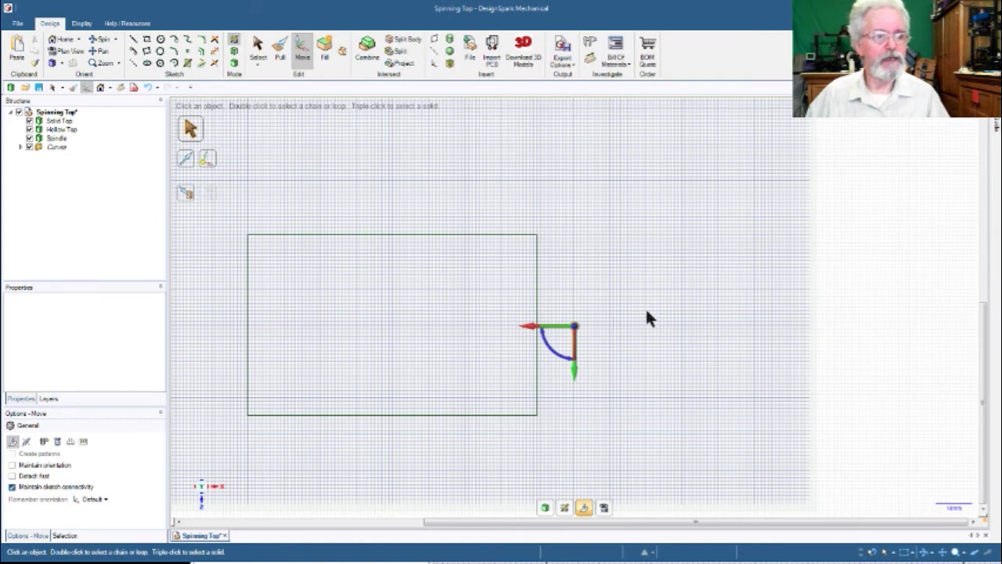
key(s)
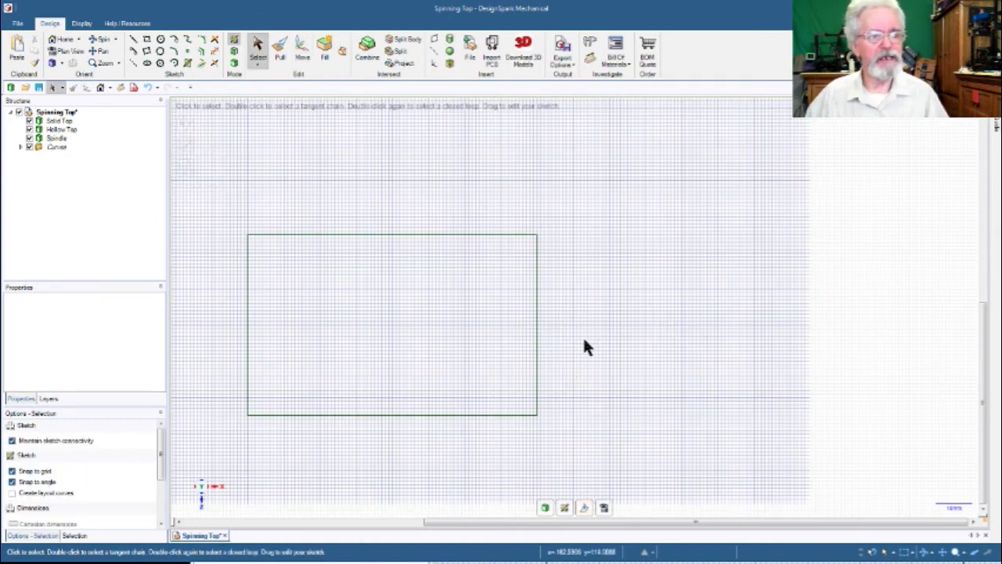
Turn the rectangle into a surface in 3D mode and start a new sketch on its face
key(d)
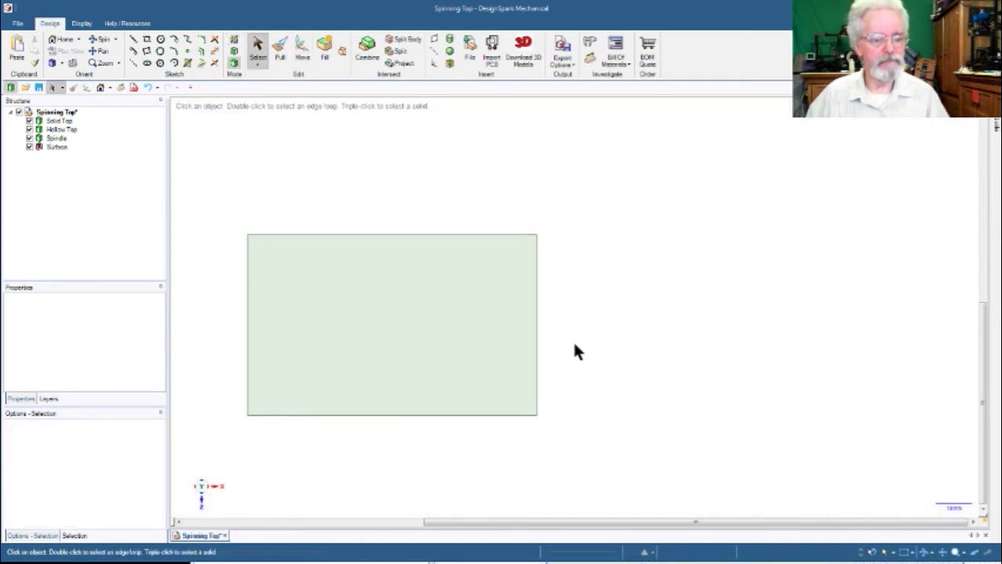
click(505, 348)
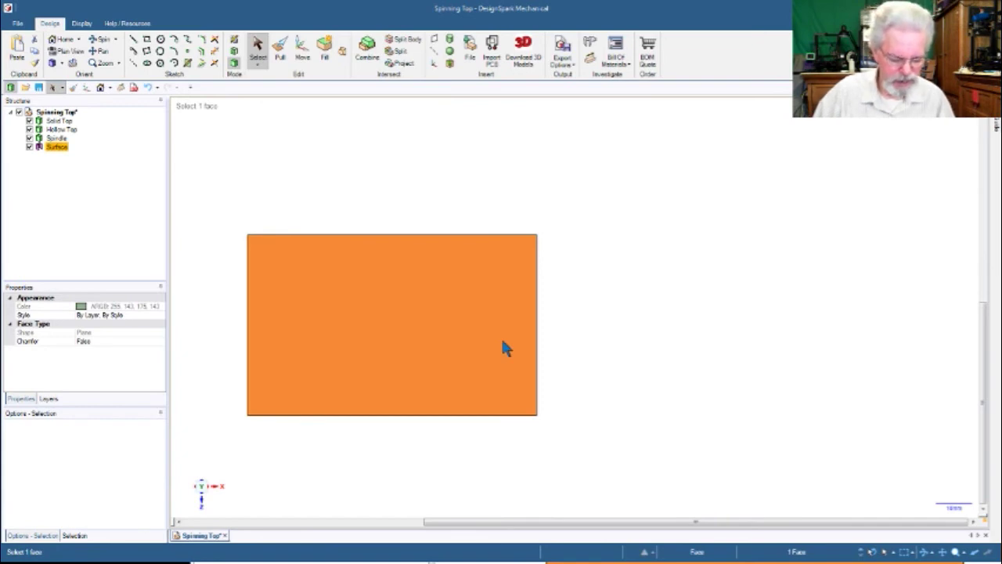
key(k)
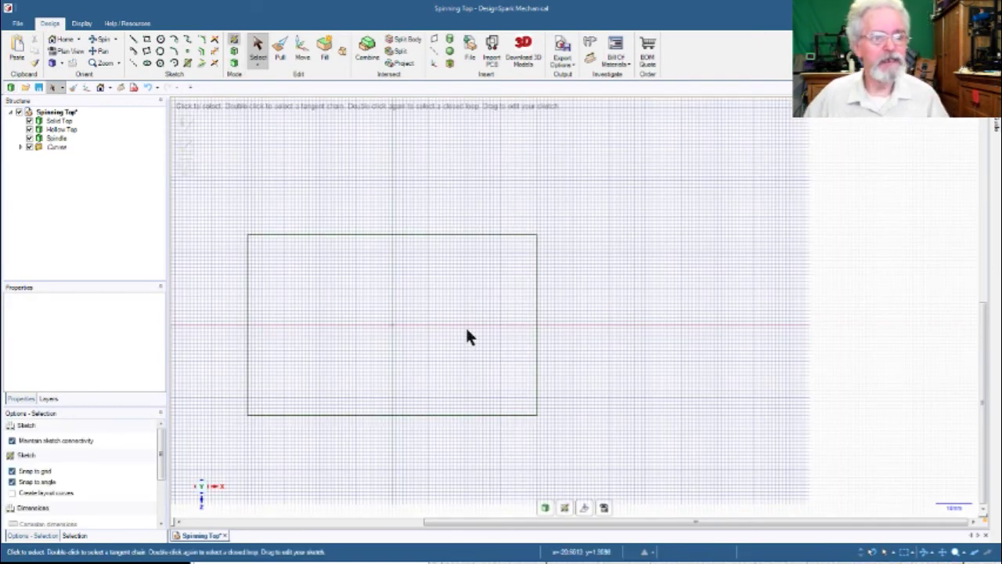
Draw a 7 mm diameter circle on the rectangle's horizontal centreline, 20 mm from its centre towards the right edge
scroll(401, 332, up, 5)
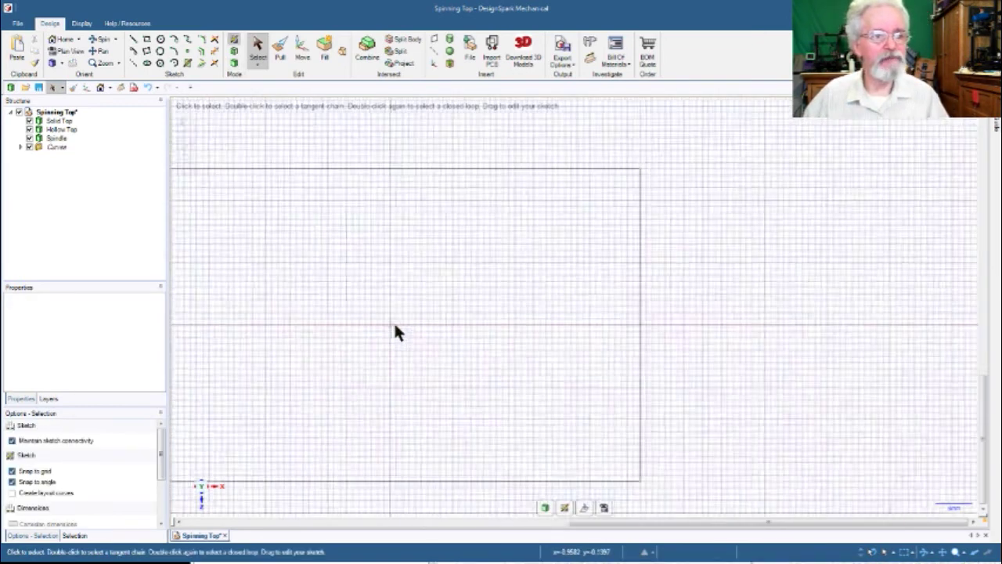
scroll(385, 328, down, 1)
scroll(386, 324, down, 5)
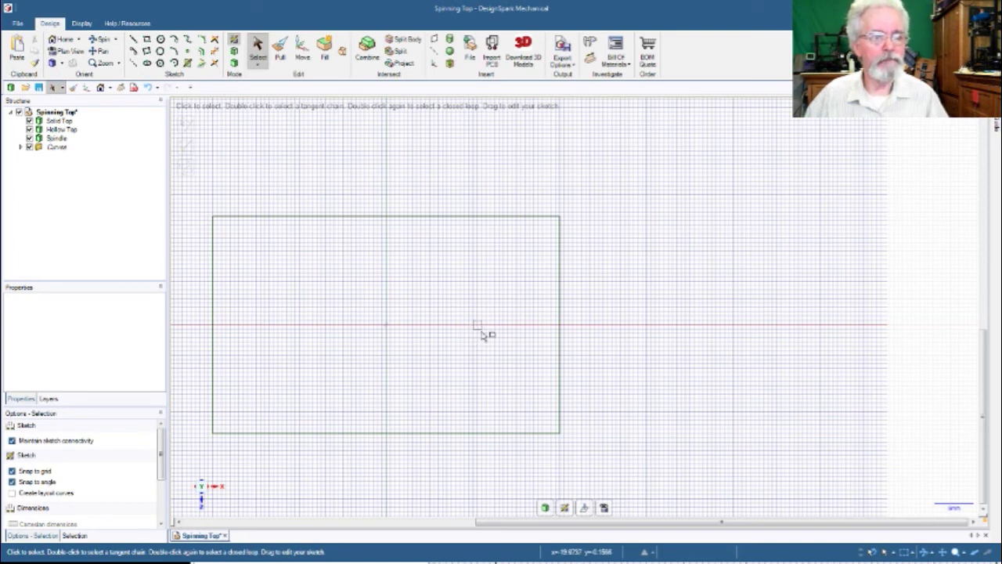
key(c)
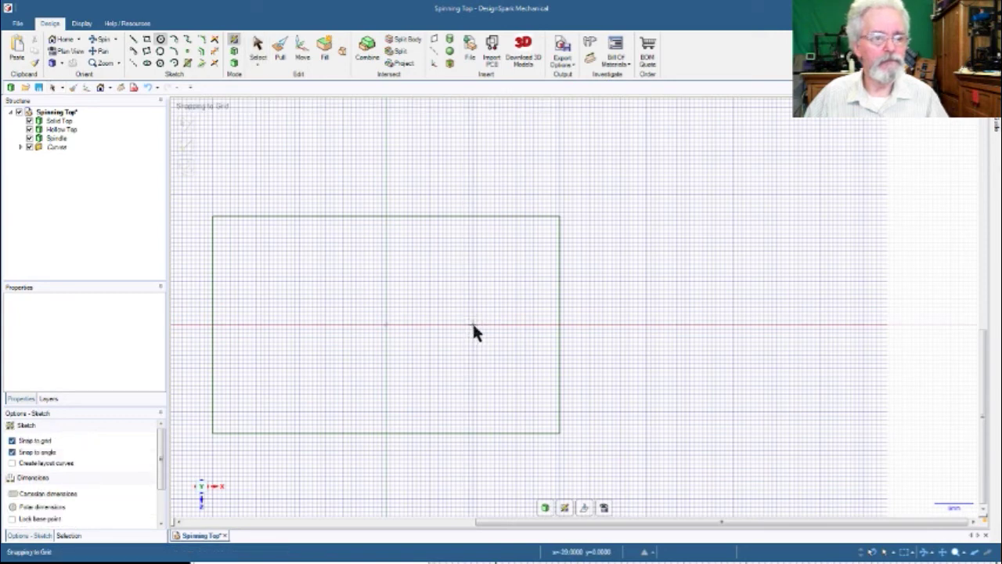
click(472, 323)
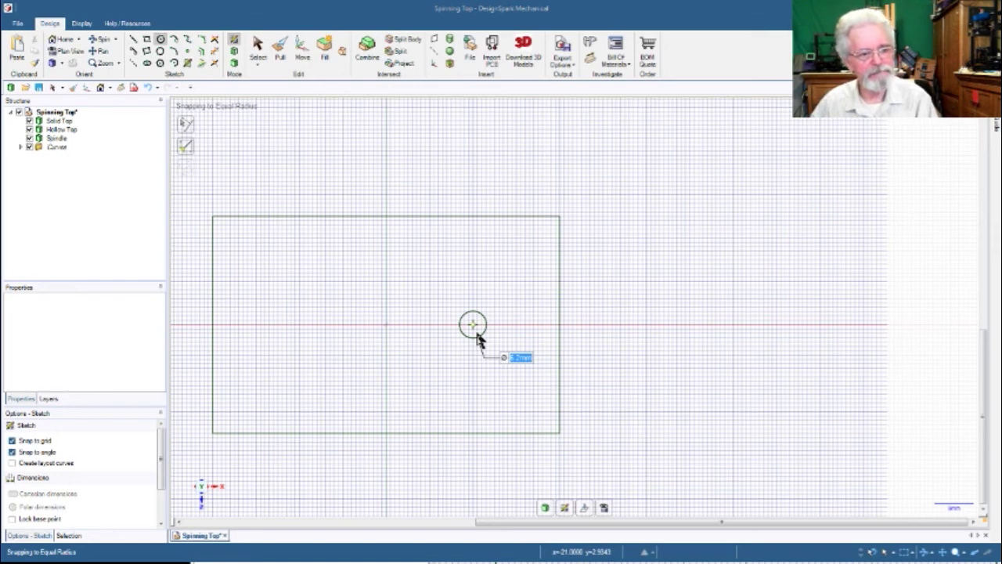
click(478, 337)
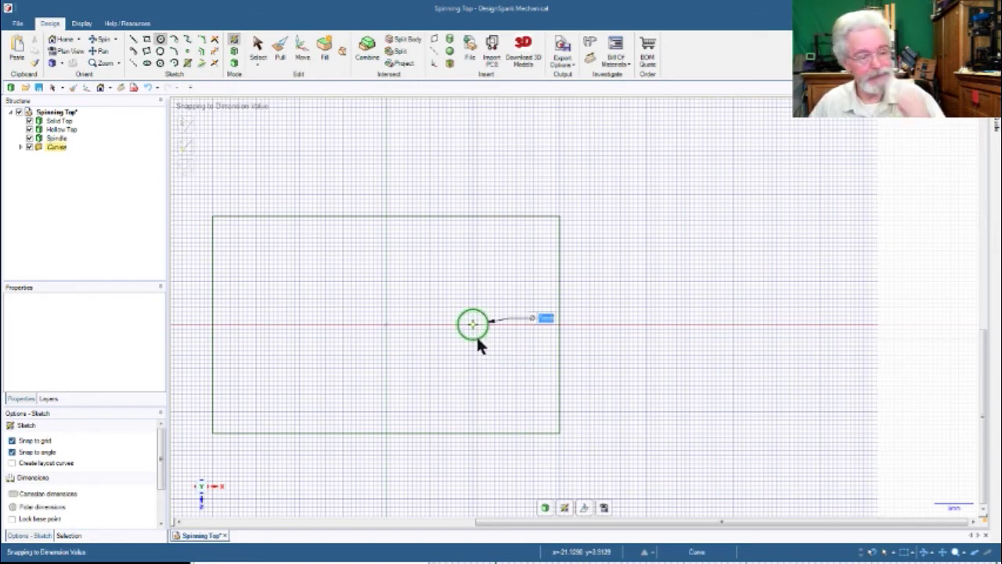
click(609, 349)
key(Escape)
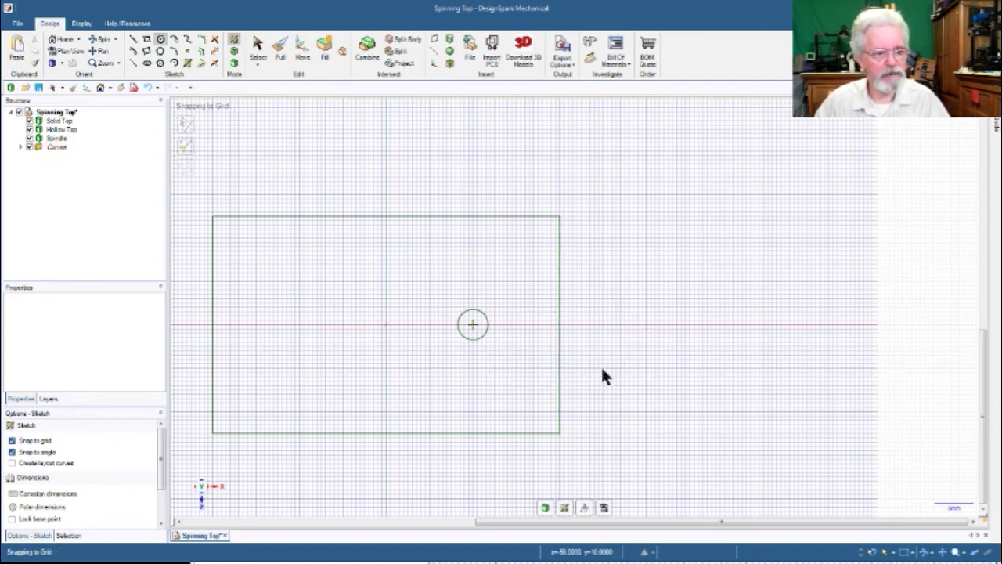
Return to 3D and pull the rectangular face around the circular hole into an 80 mm solid block
key(d)
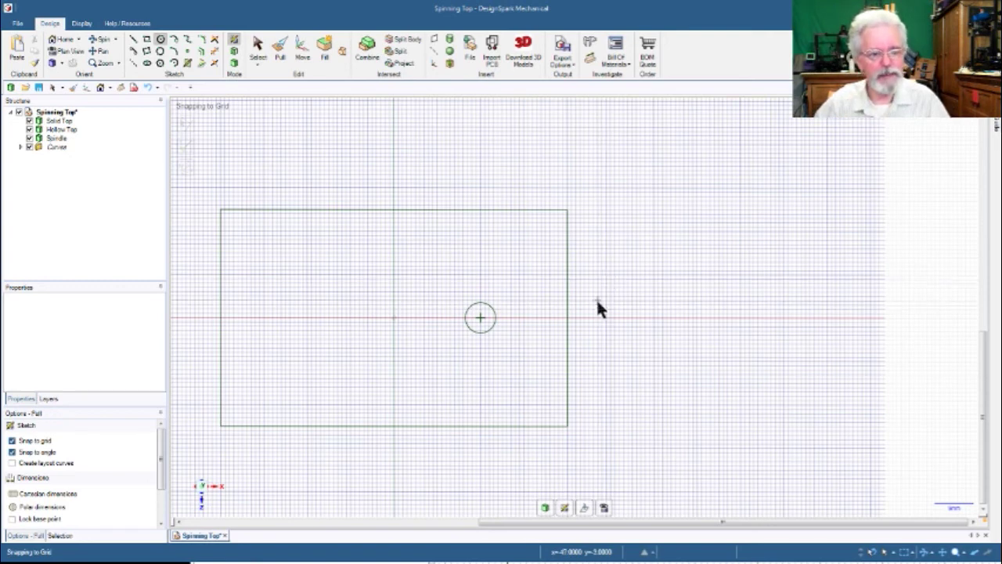
key(p)
middle_drag(598, 303, 605, 241)
click(518, 264)
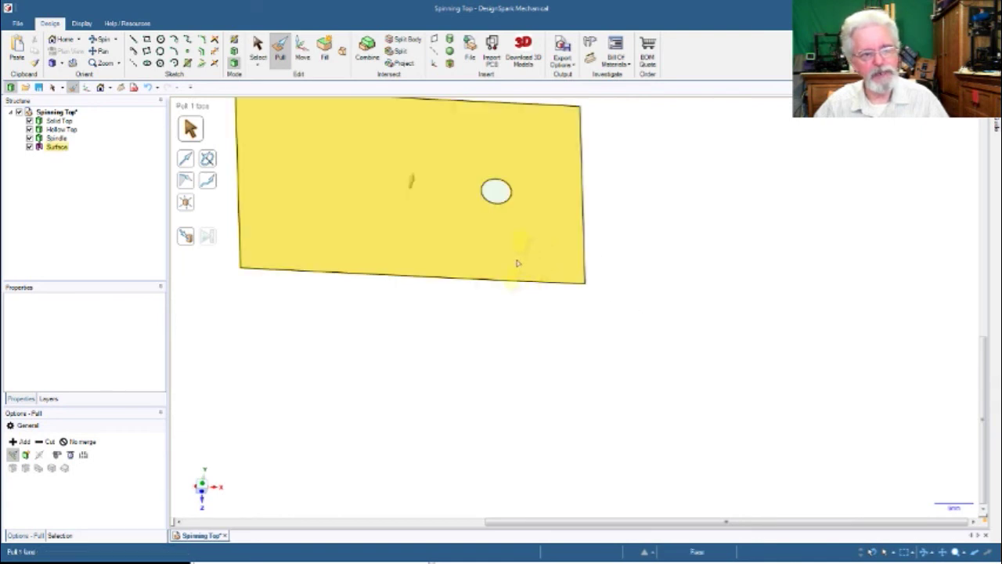
click(509, 262)
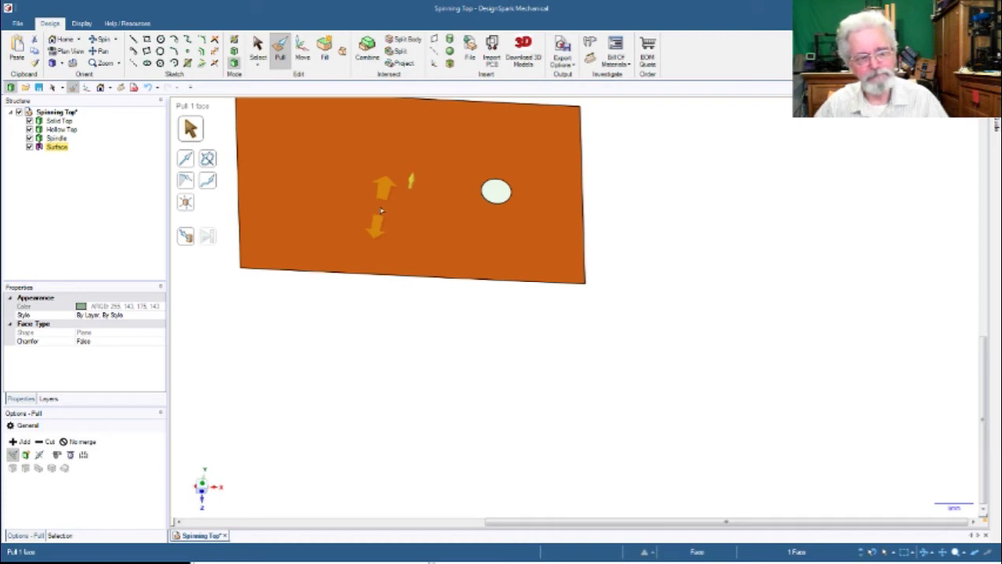
click(381, 210)
drag(376, 227, 372, 307)
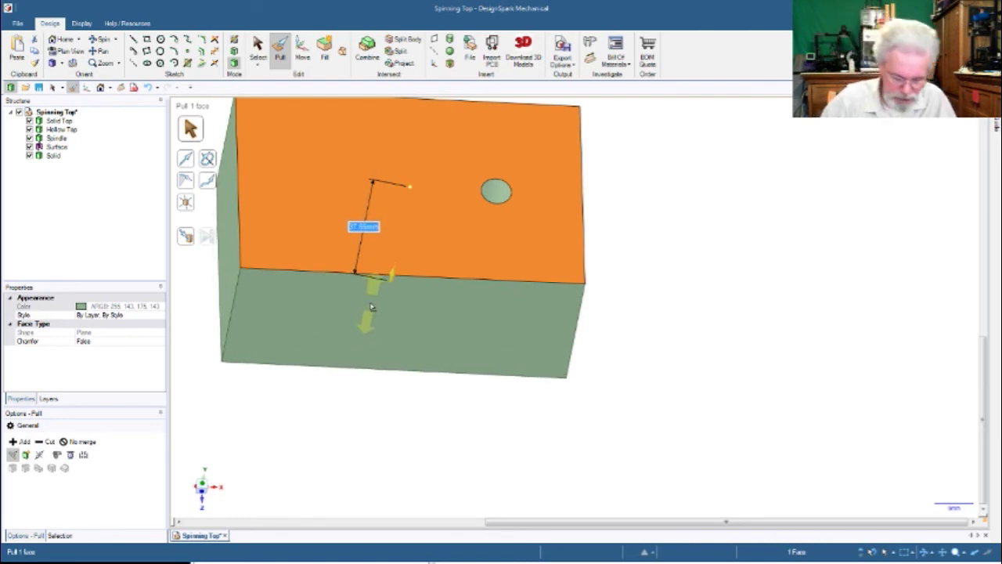
text(80)
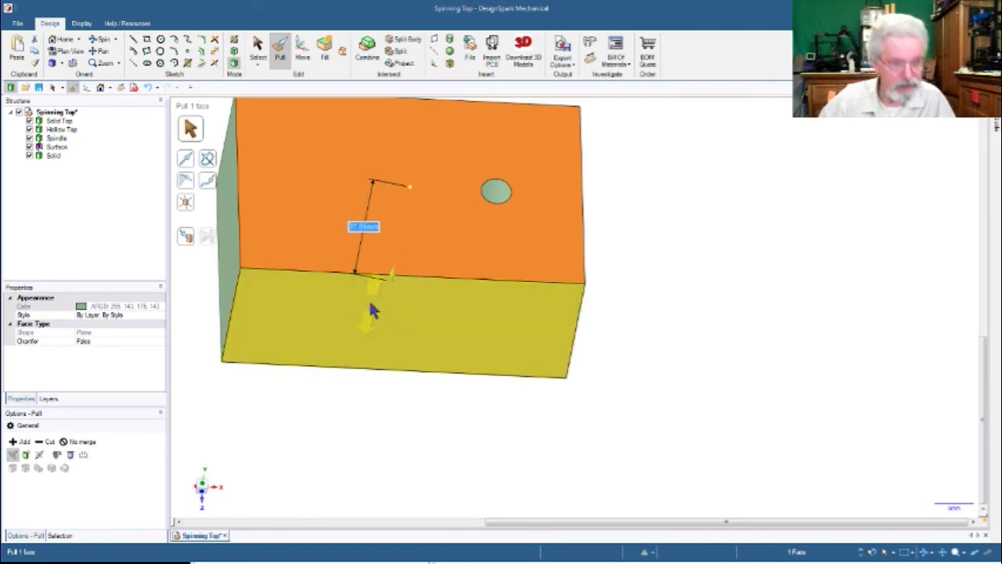
key(Return)
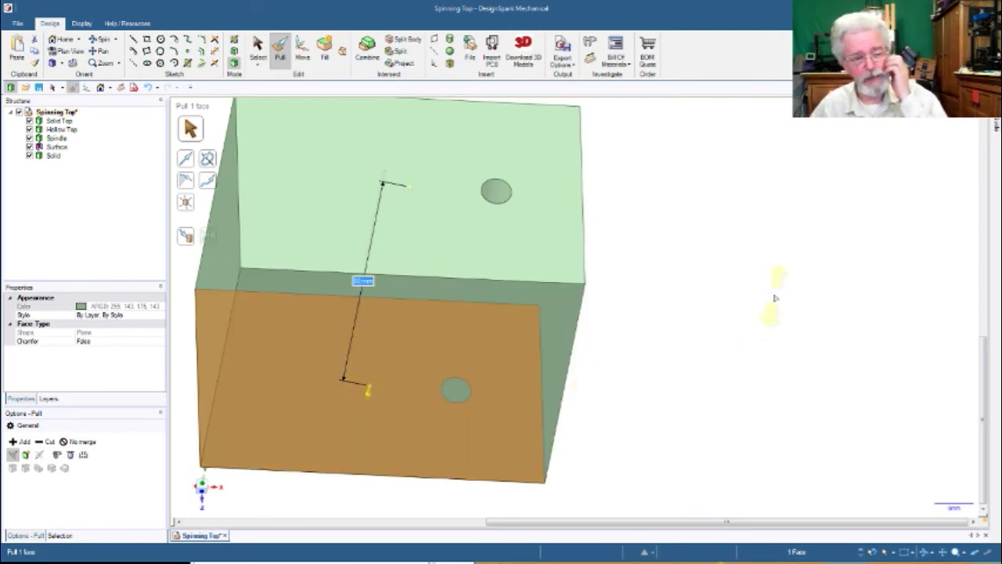
Start a new sketch on the block's front 80 mm square face
middle_drag(679, 235, 662, 208)
click(663, 209)
scroll(663, 209, down, 3)
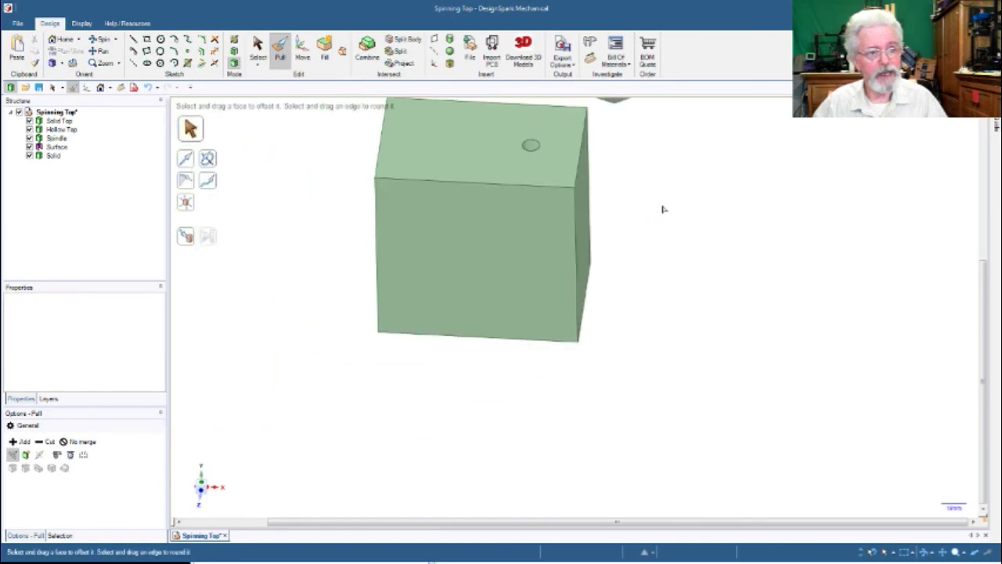
click(553, 265)
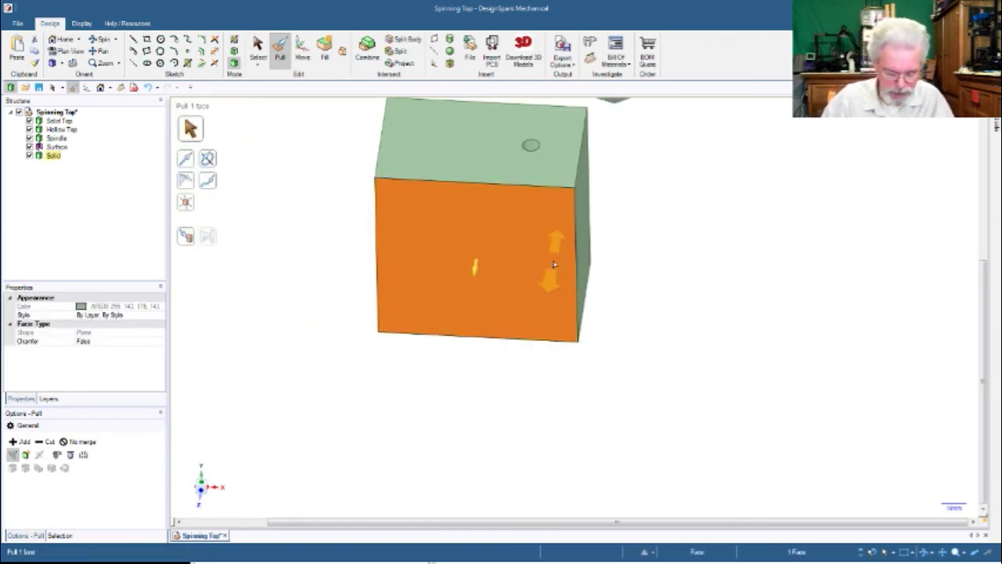
key(k)
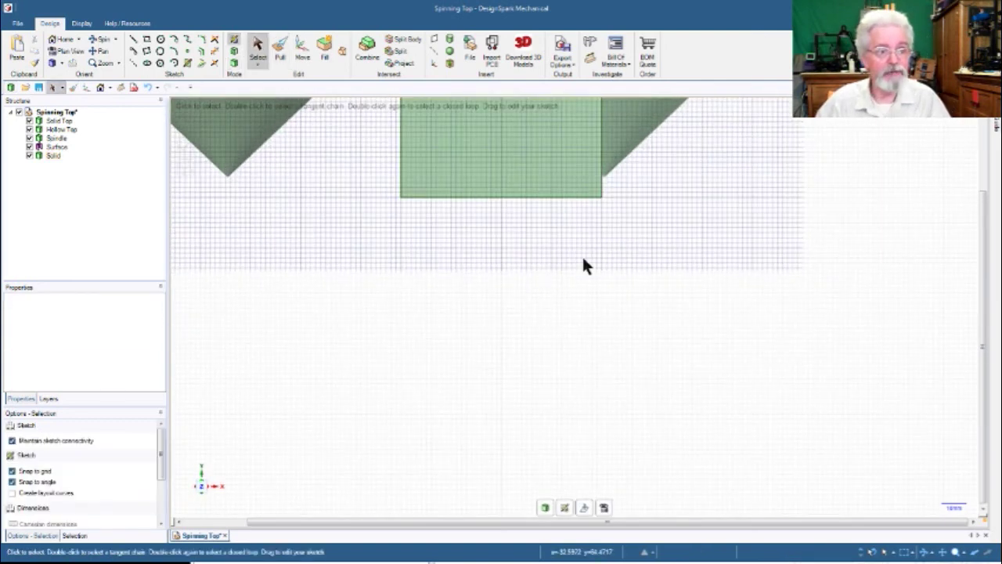
Draw a 64 by 40 mm rectangle inward from the block's right edge, starting 20 mm below the top edge
scroll(583, 266, down, 5)
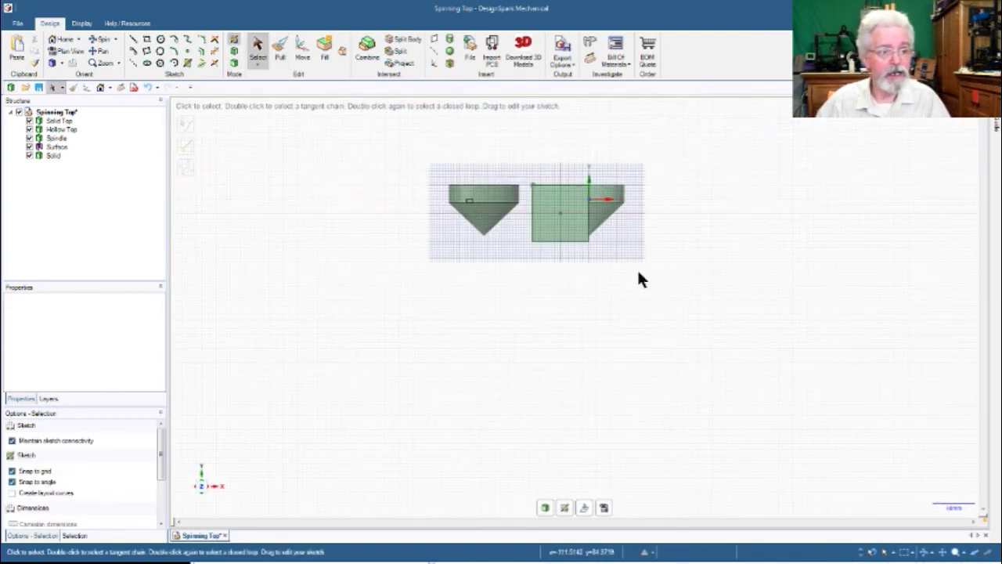
scroll(638, 273, down, 2)
scroll(638, 273, up, 3)
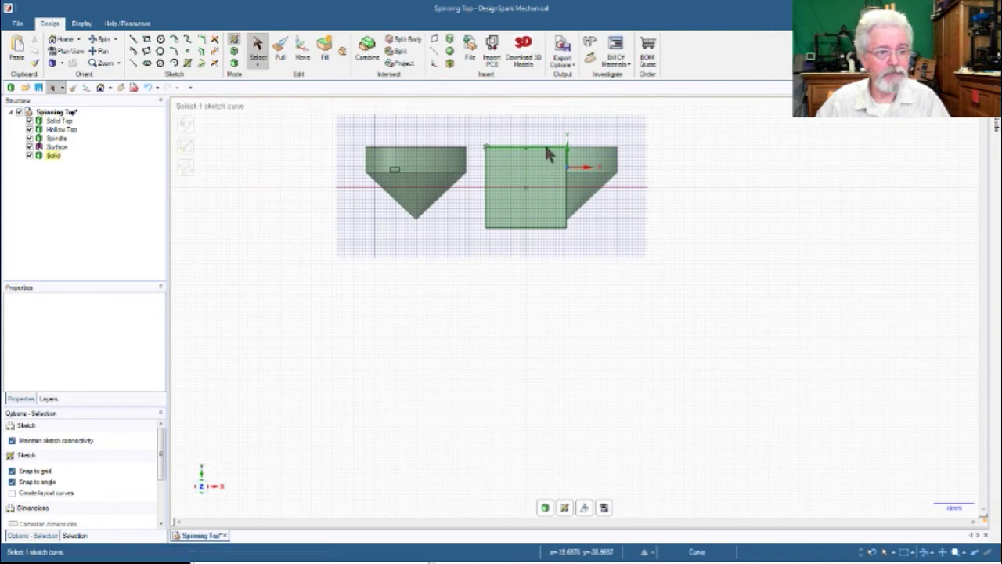
scroll(536, 139, up, 5)
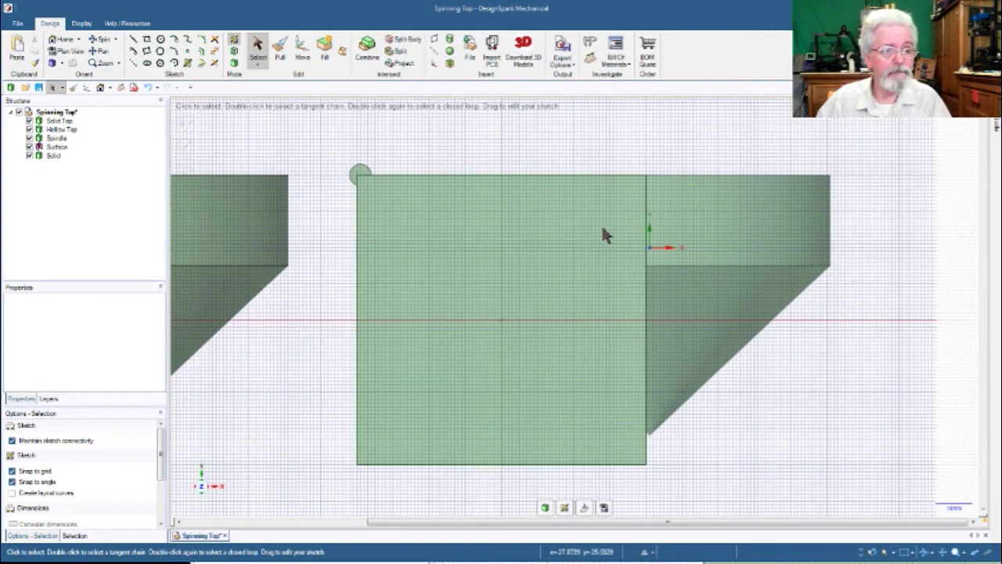
click(147, 40)
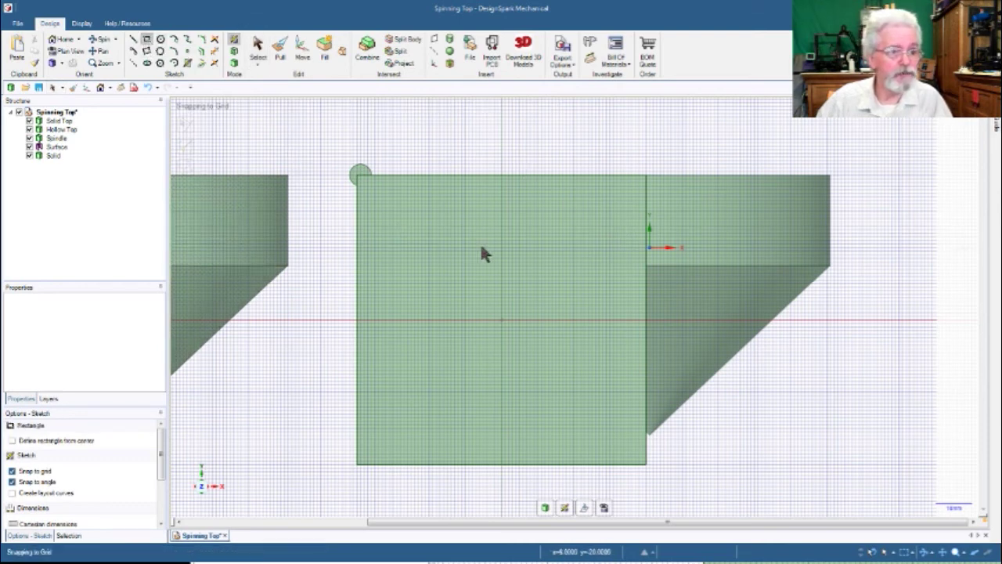
click(646, 248)
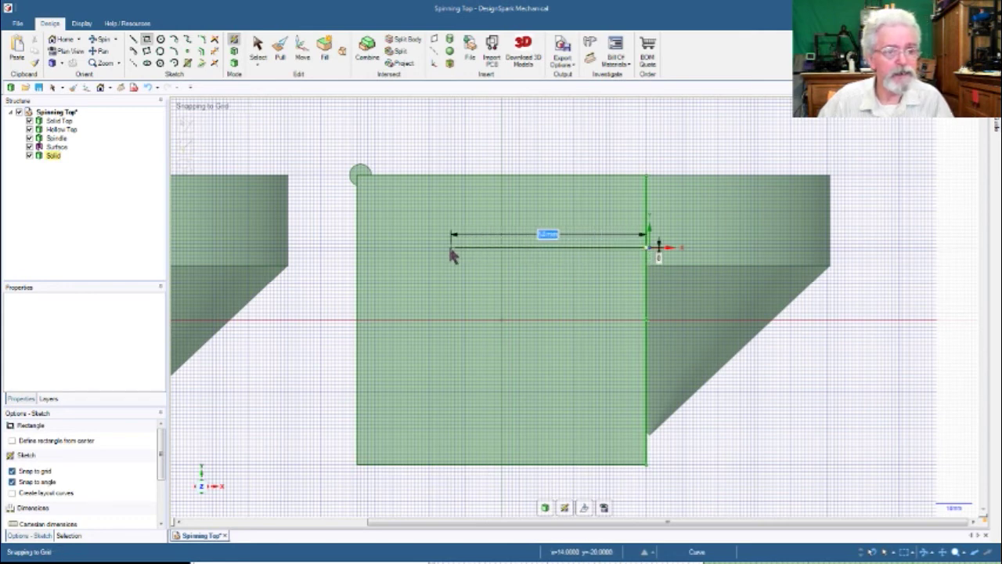
click(414, 392)
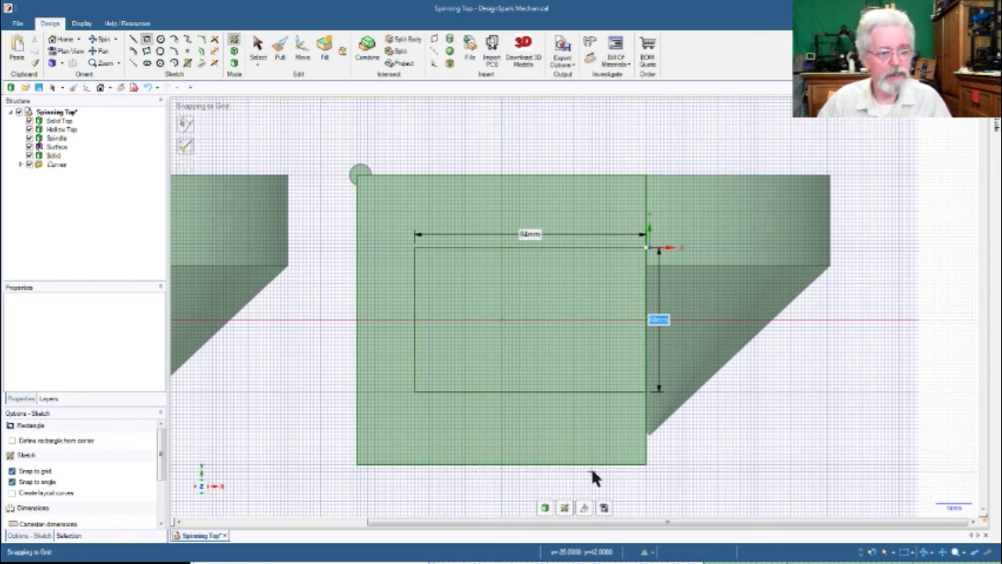
click(667, 452)
key(Escape)
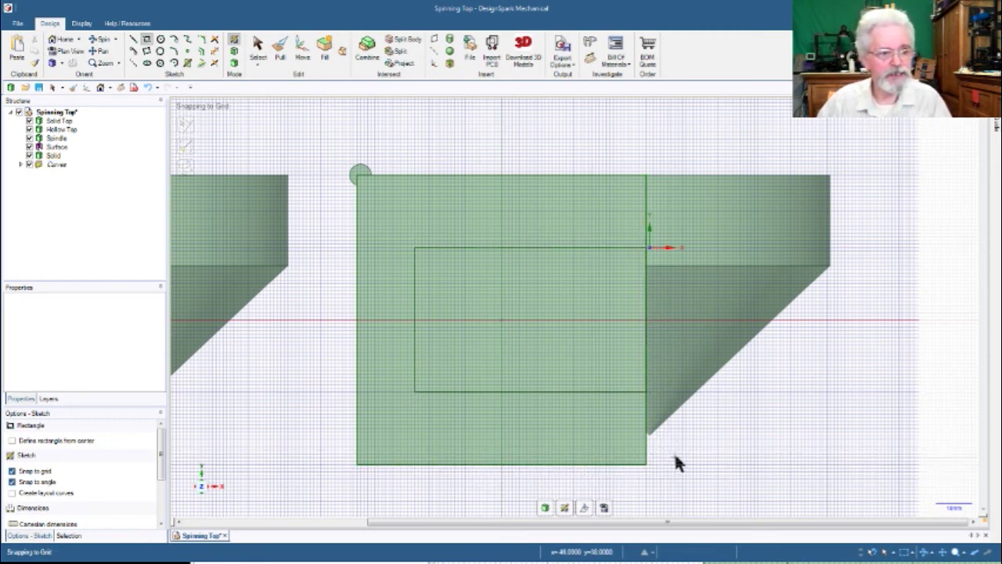
Pull the sketched 64 by 40 mm area back through the block's full depth to cut an open-sided C shape
key(p)
middle_drag(714, 431, 646, 447)
click(351, 358)
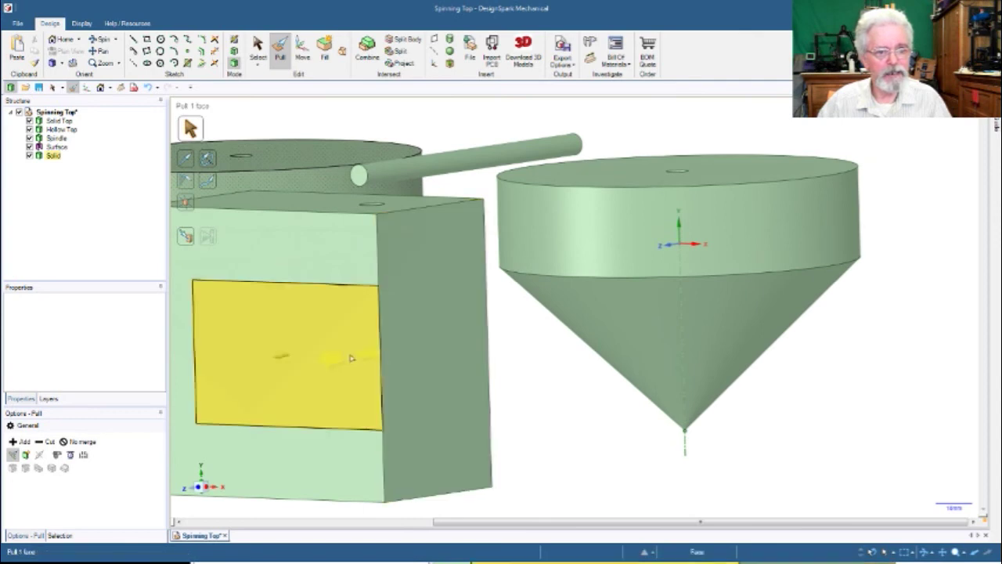
click(342, 358)
drag(340, 358, 457, 342)
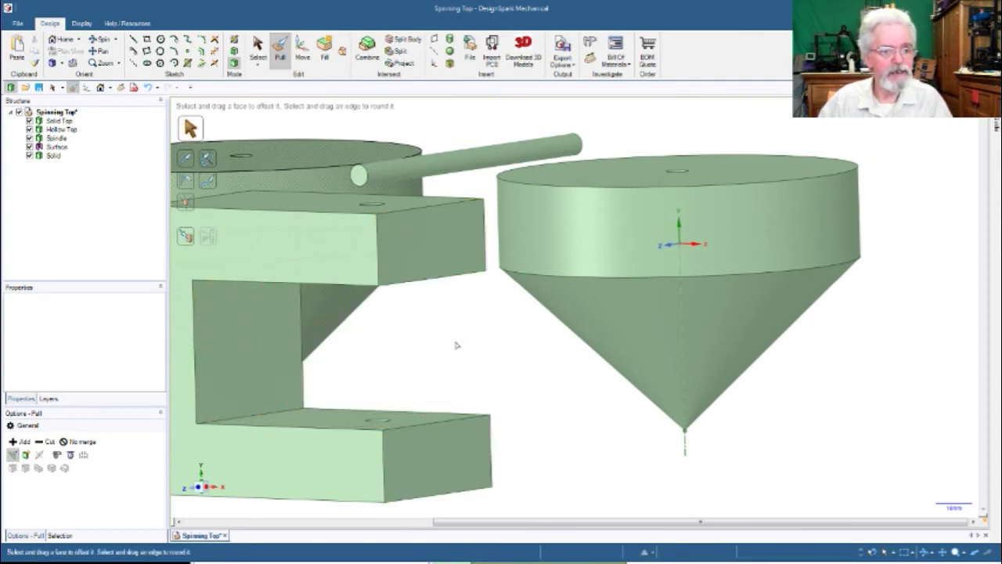
Check the C-shaped bracket from several angles and start a sketch on its front face, viewed face-on
middle_drag(553, 453, 616, 438)
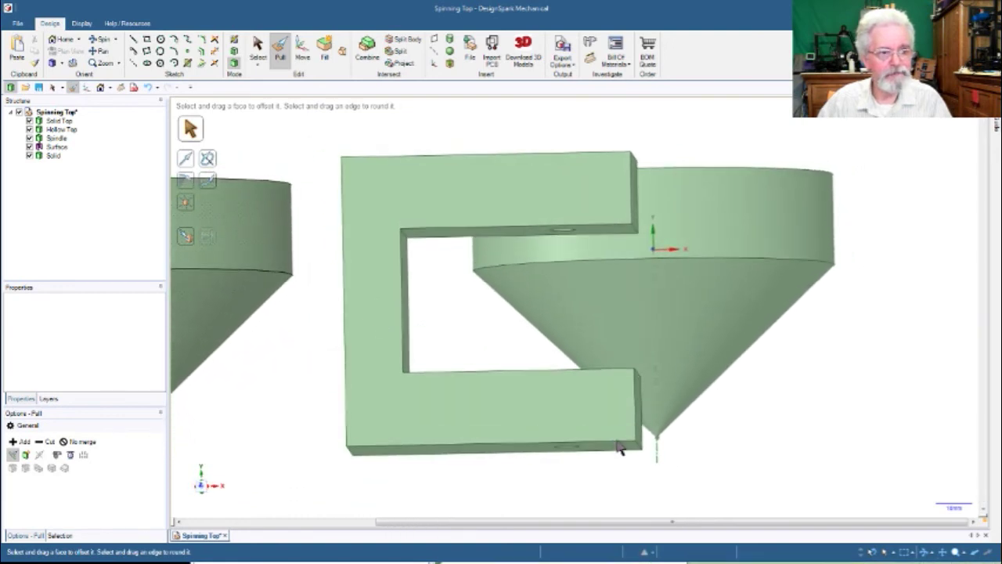
middle_drag(756, 451, 752, 497)
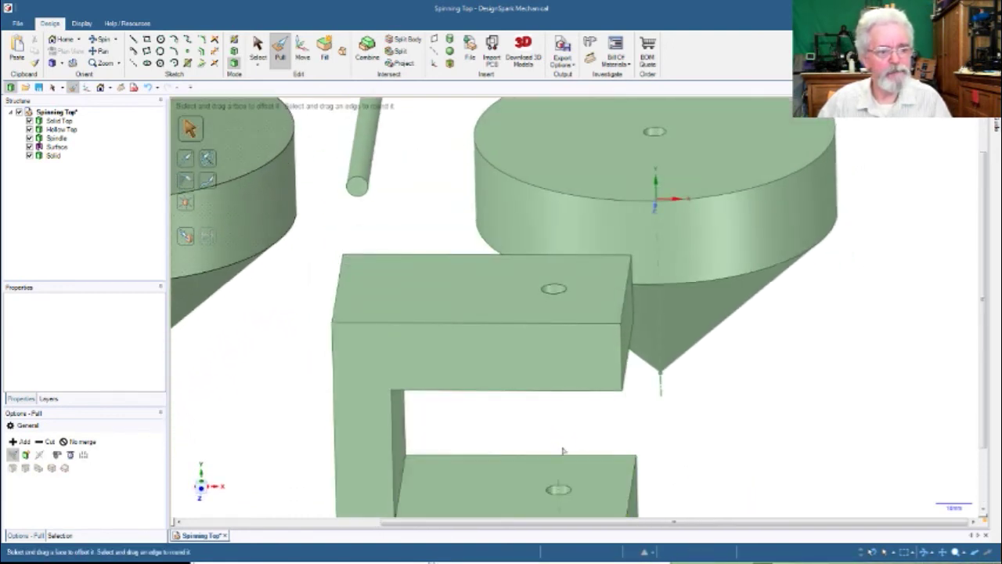
middle_drag(700, 420, 711, 375)
click(680, 338)
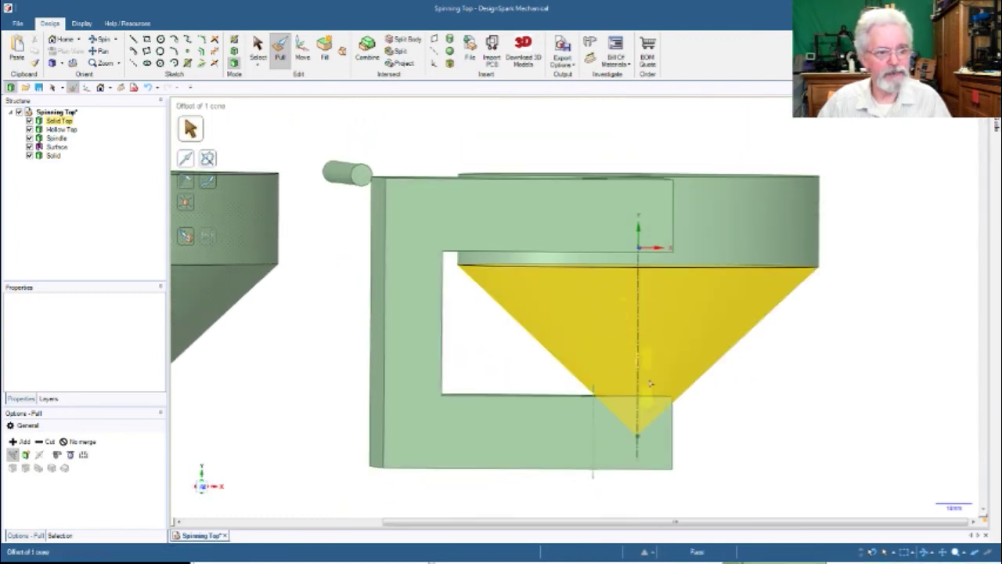
click(742, 395)
middle_drag(835, 378, 875, 381)
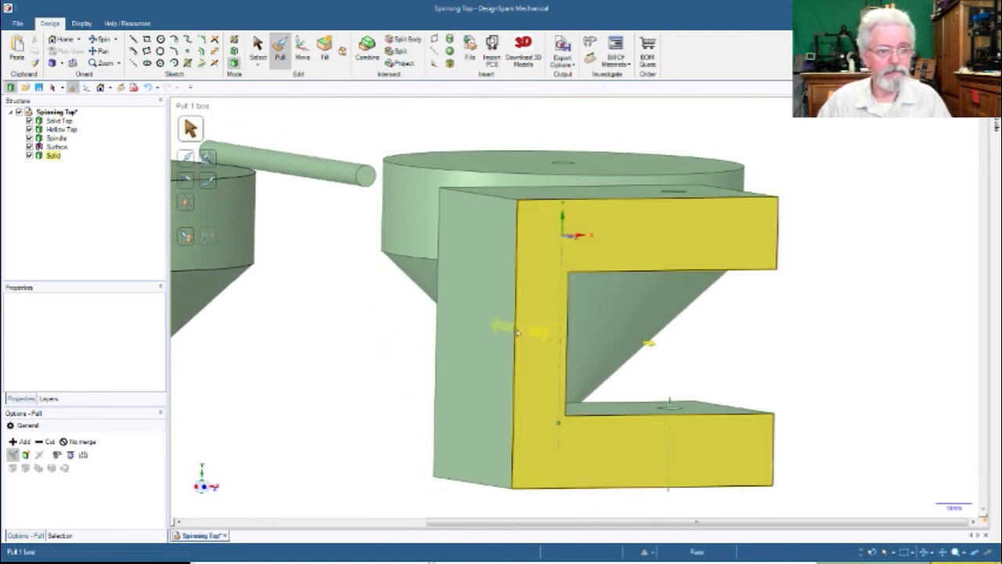
click(529, 360)
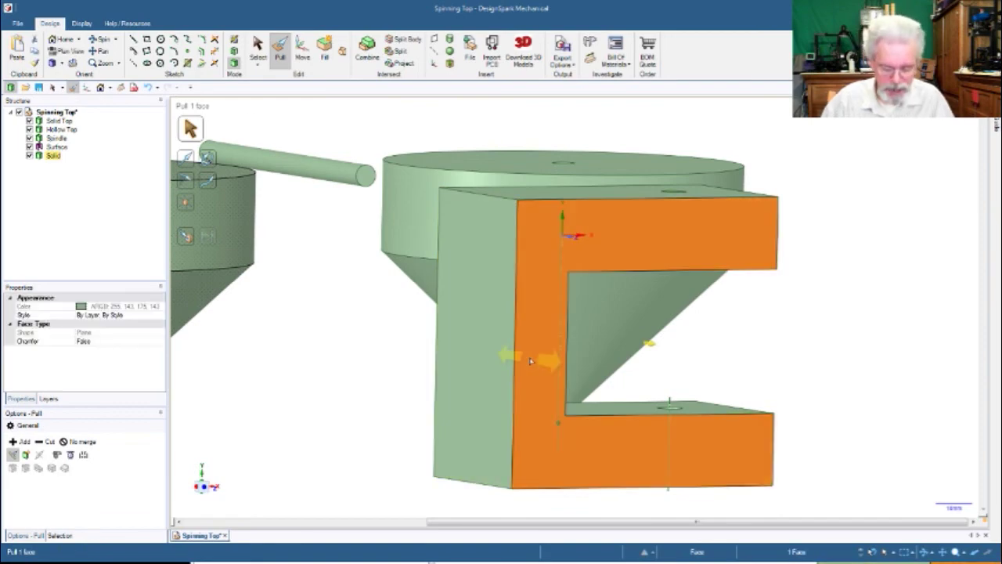
key(k)
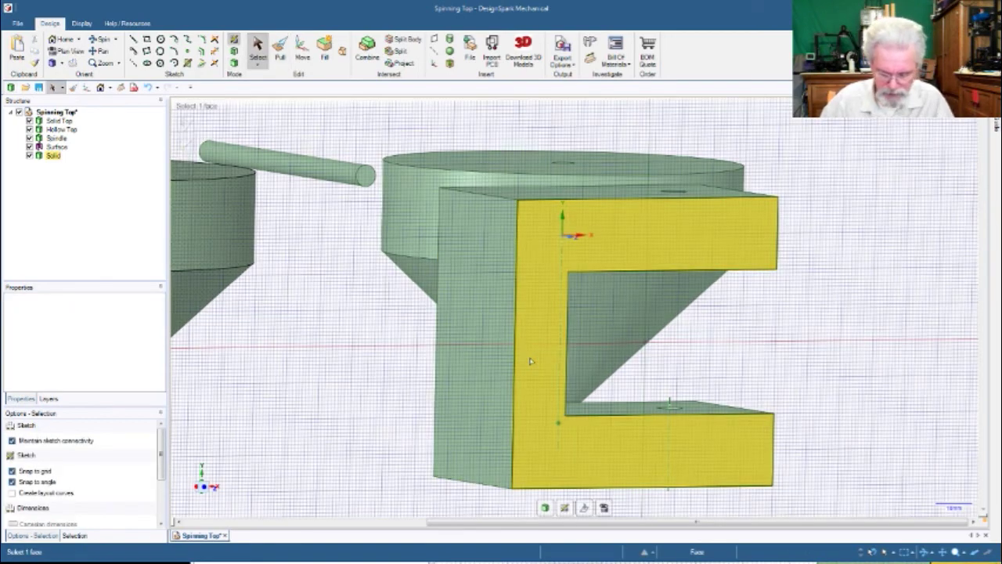
key(v)
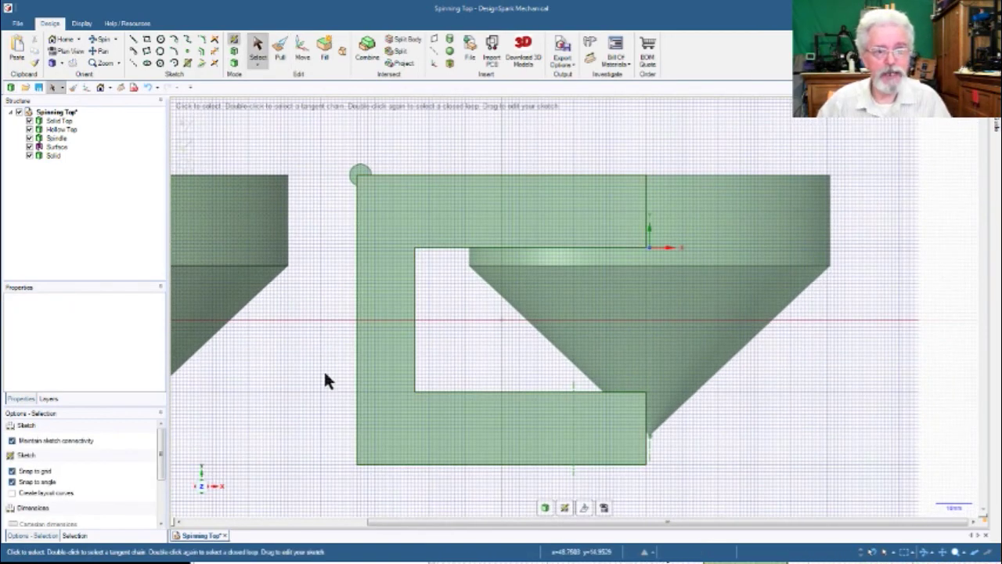
Draw a 120 by 40 mm rectangle outward from the C-shaped block's back edge, starting 20 mm below its top
mouse_move(461, 523)
mouse_down()
mouse_move(143, 507)
mouse_move(205, 523)
mouse_up()
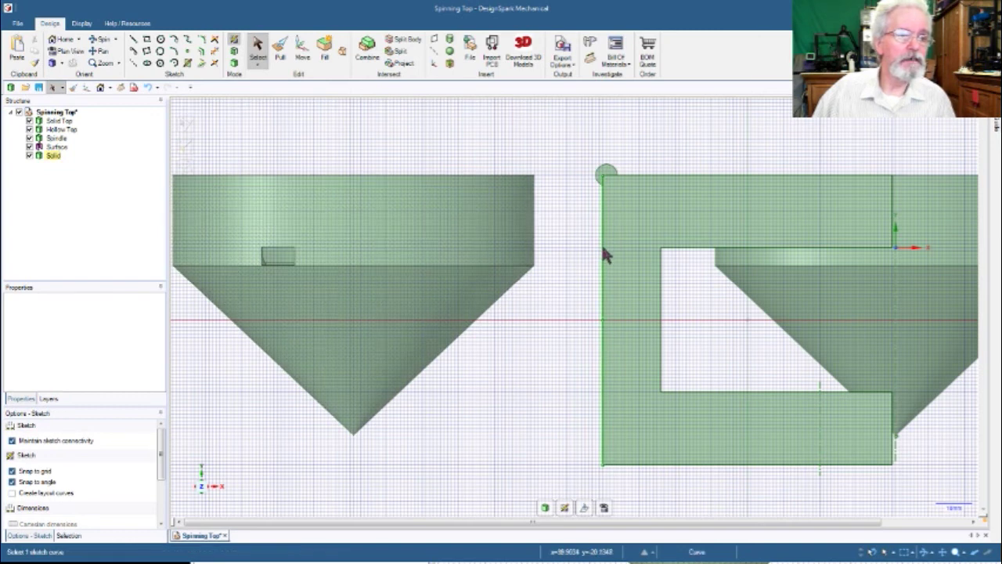
key(r)
click(603, 249)
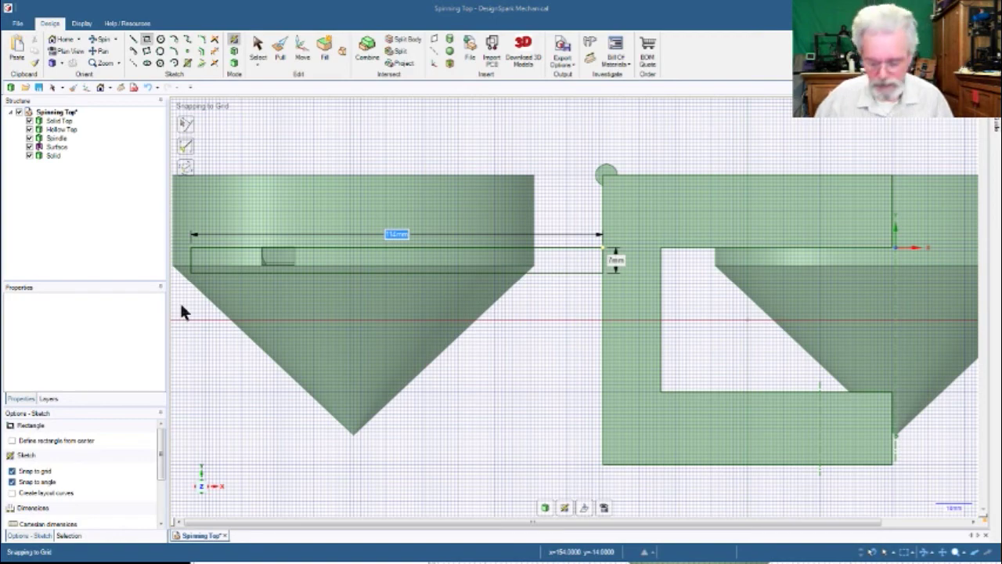
scroll(181, 310, down, 2)
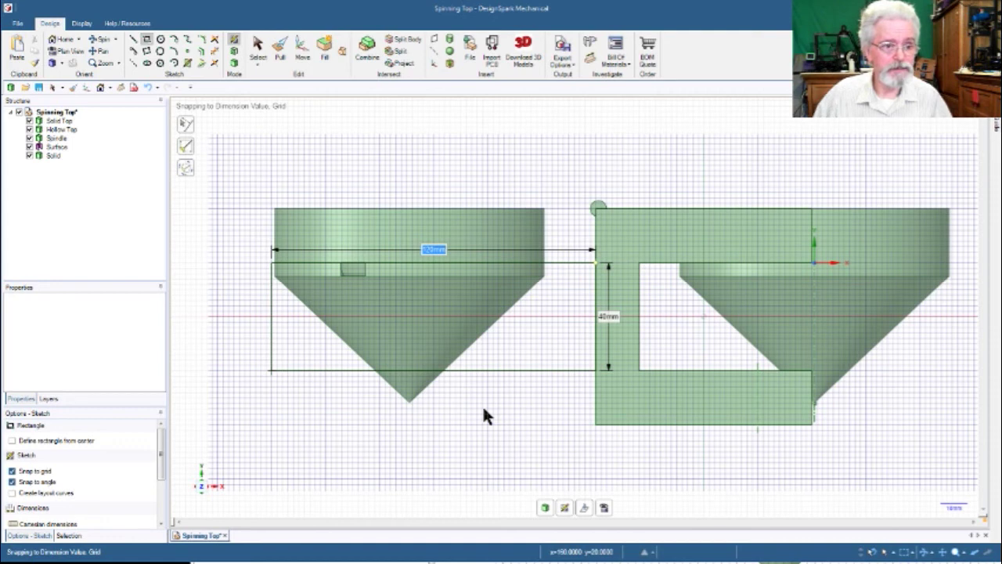
text(40)
key(Tab)
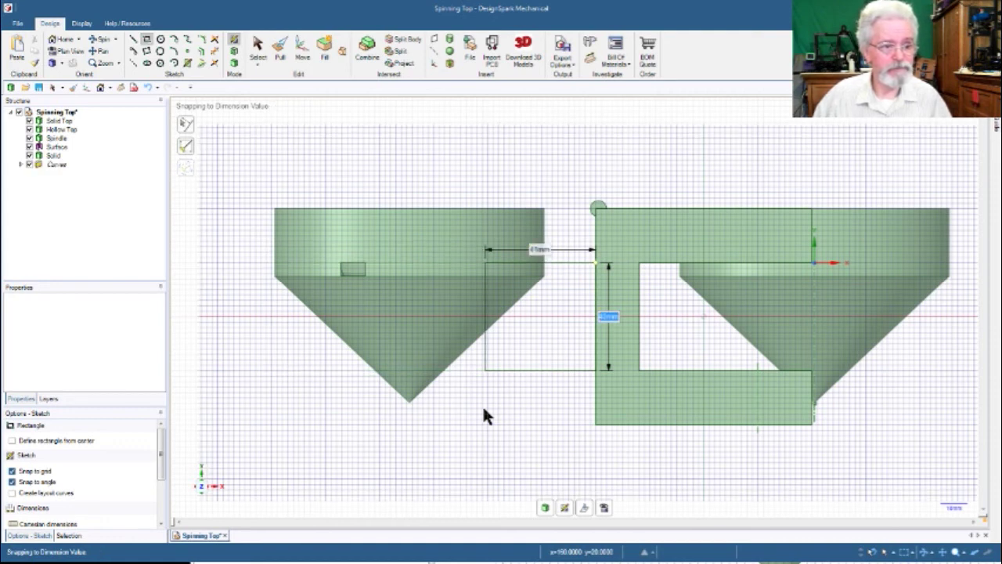
key(Tab)
text(120)
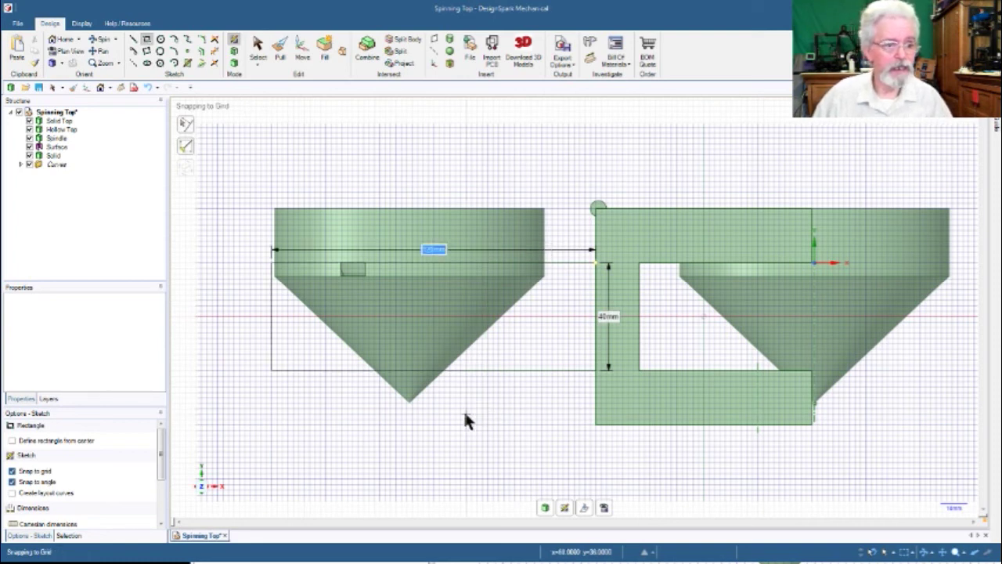
key(Return)
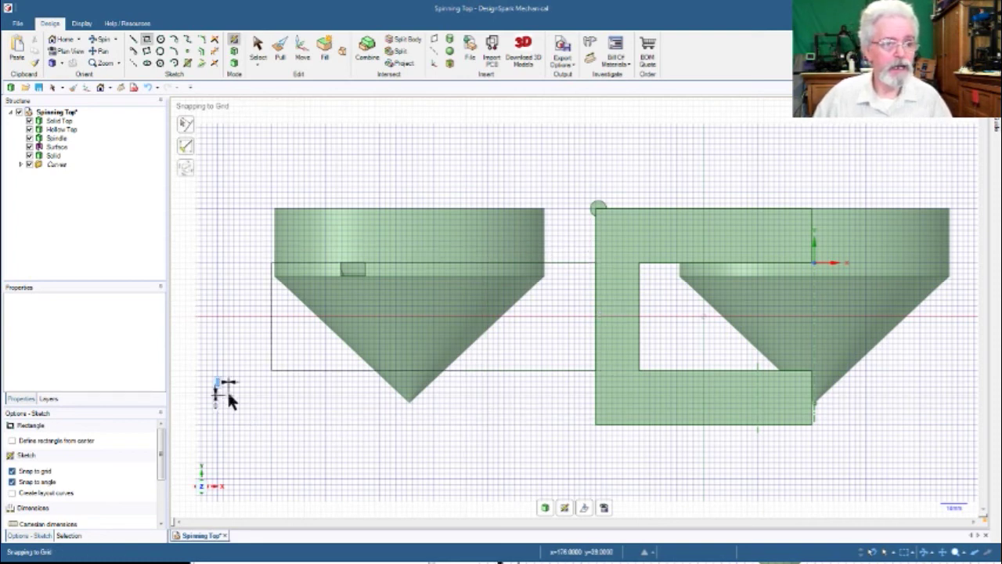
Pull the 120 by 40 mm rectangle up to the block's far back edge to form a solid handle of matching thickness
middle_drag(225, 393, 283, 405)
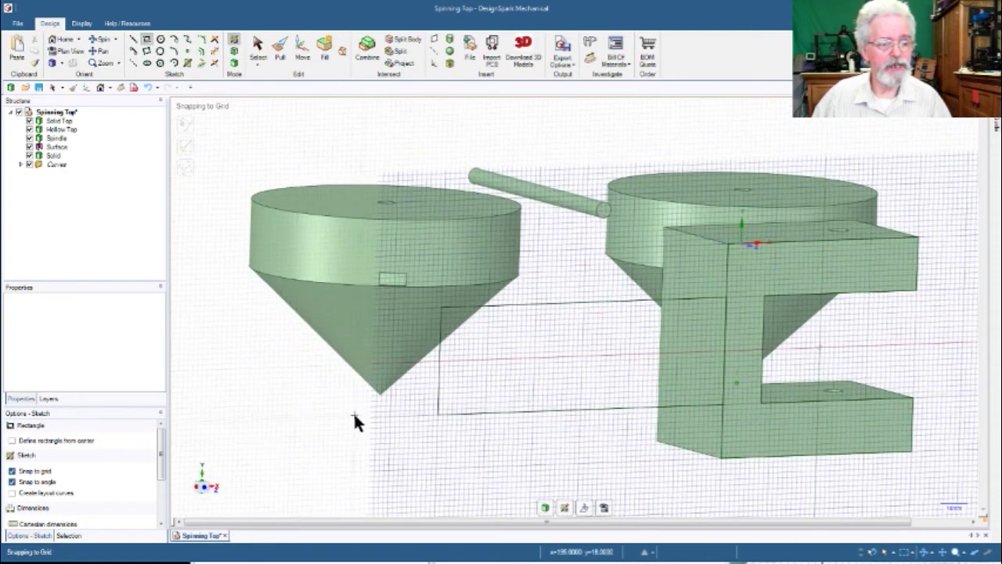
key(p)
click(565, 397)
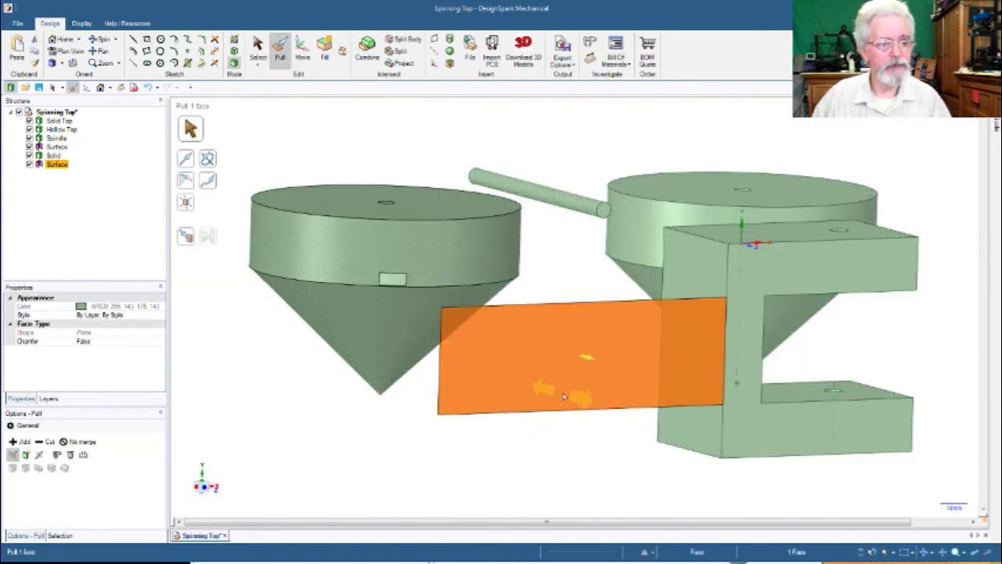
key(u)
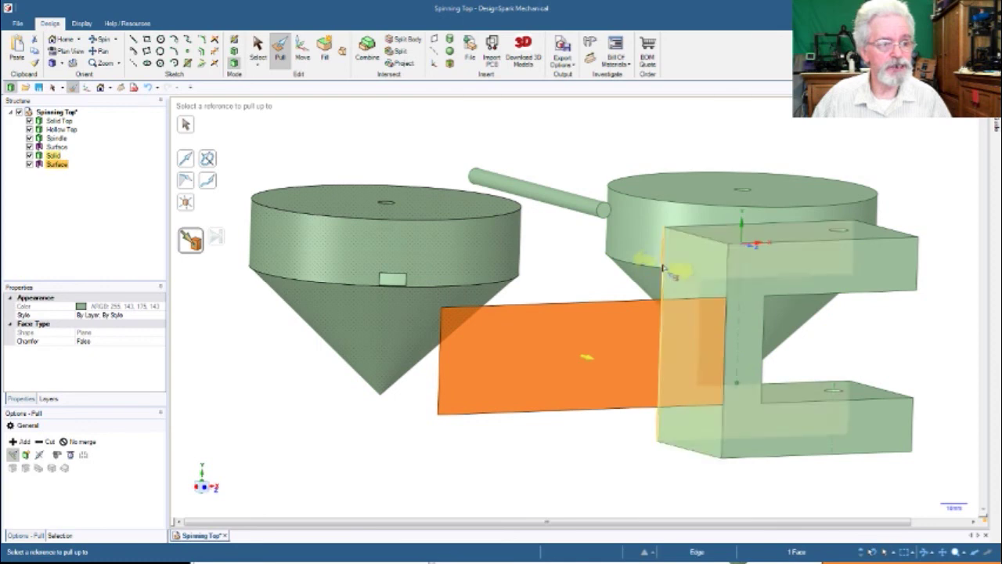
click(663, 269)
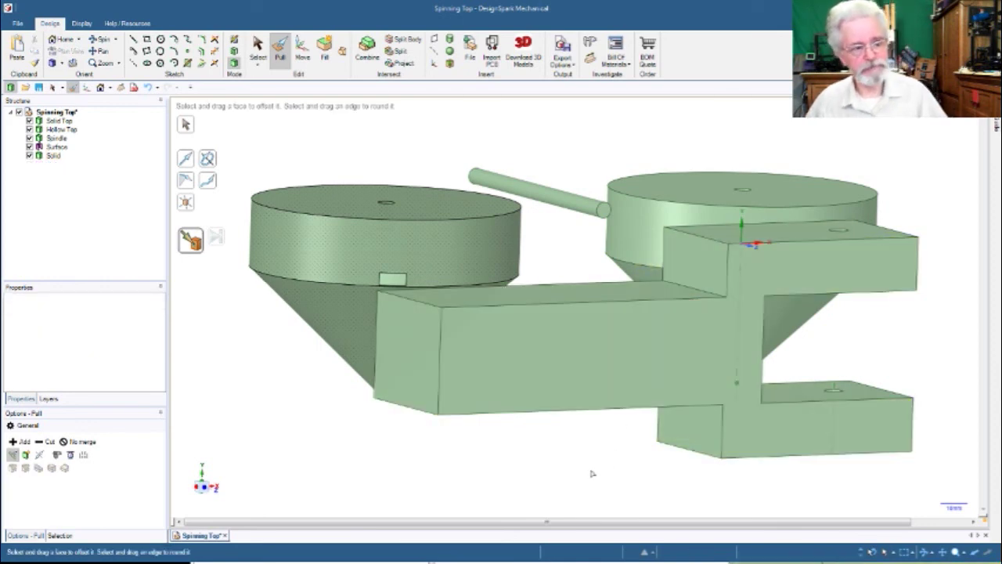
Try to select the upper and lower inner corner edges between the handle and the block together, starting from the upper one
click(692, 292)
click(693, 292)
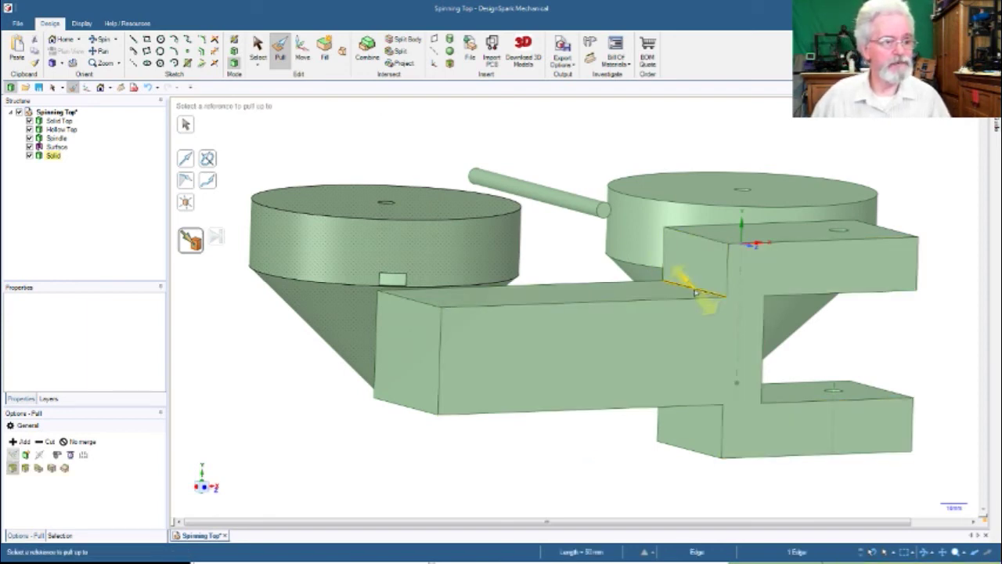
middle_drag(626, 467, 610, 420)
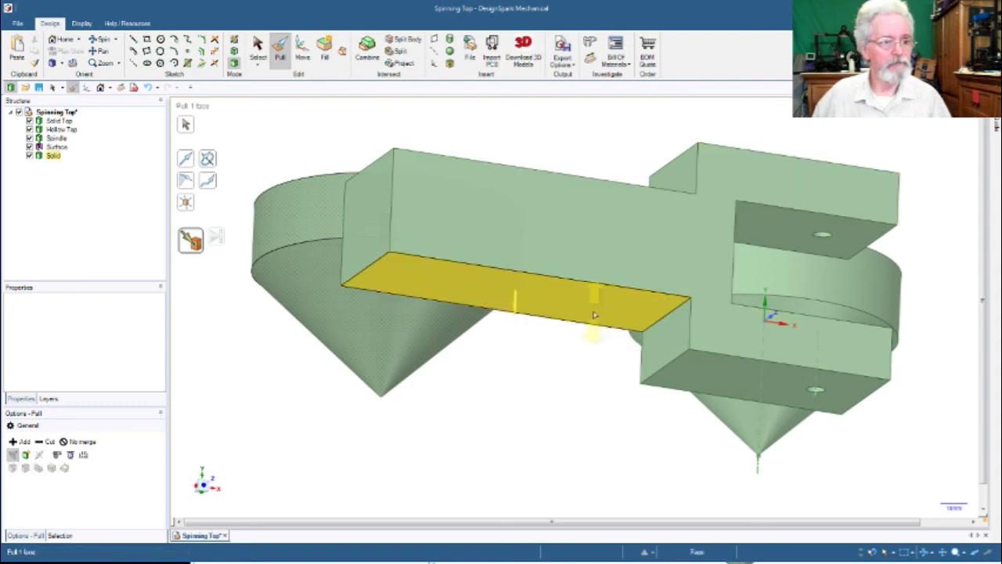
key(Escape)
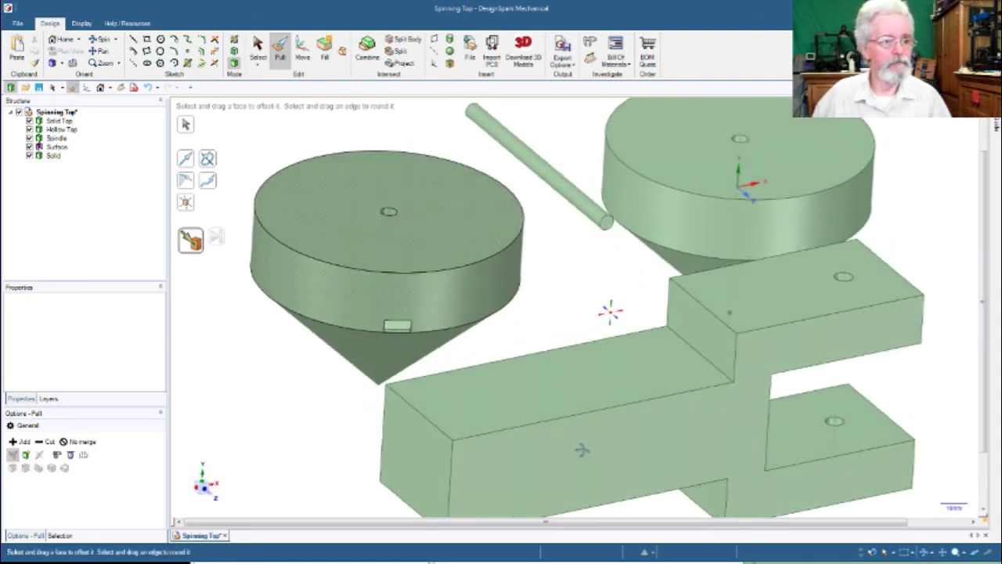
middle_drag(582, 450, 572, 425)
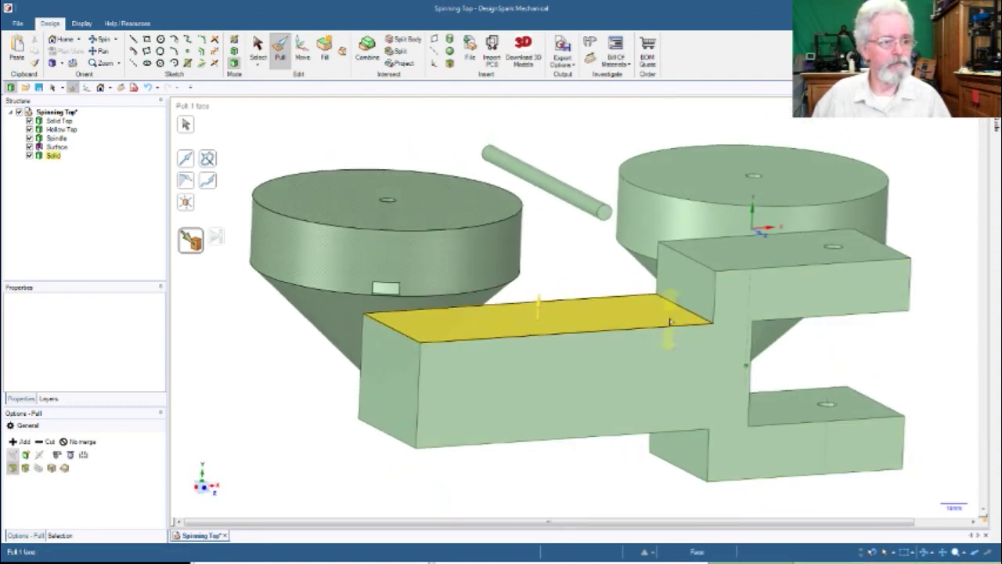
click(686, 311)
key(u)
middle_drag(622, 469, 627, 395)
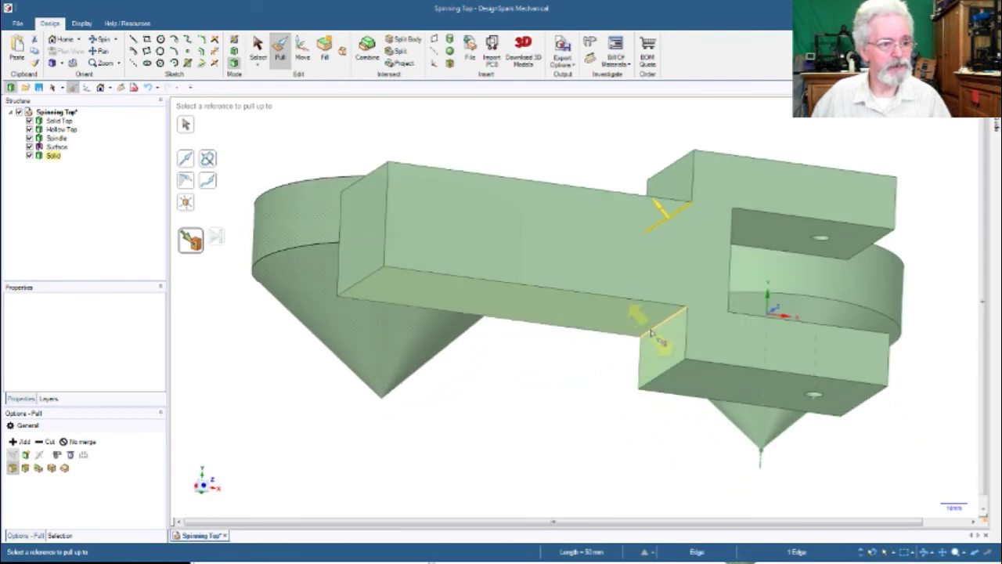
click(650, 332)
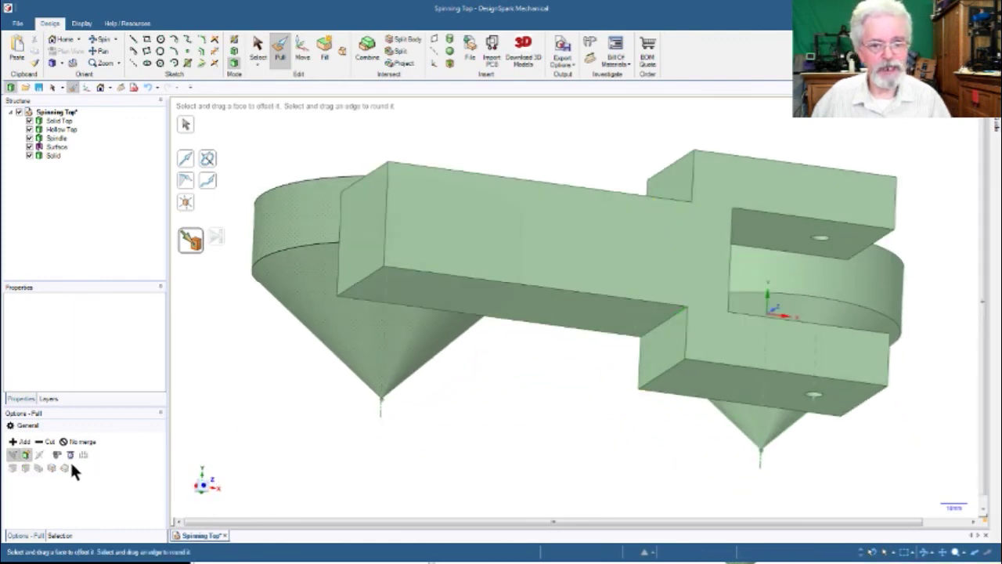
Try again to select both inner corner edges between the handle and the block, starting from the lower edge
click(654, 325)
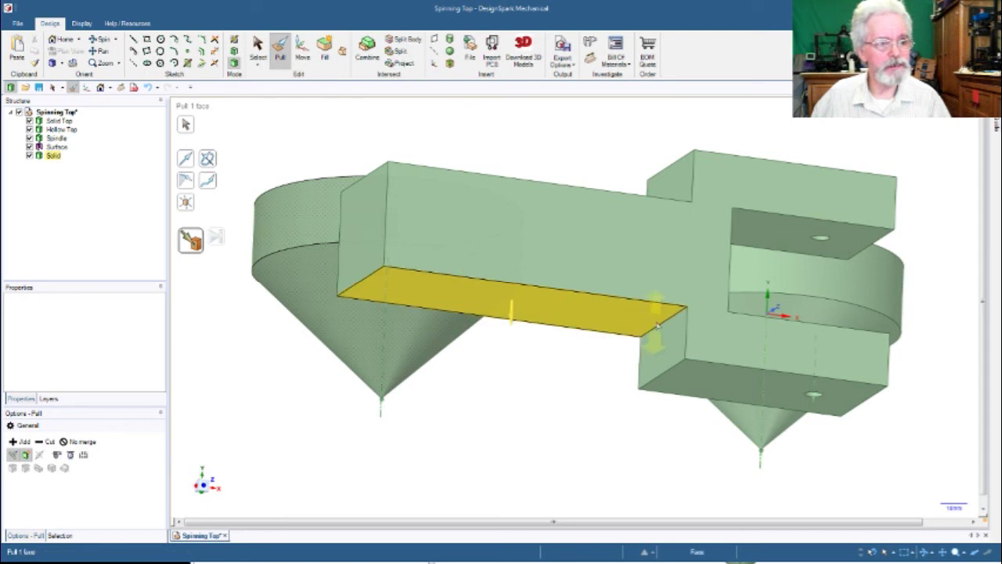
click(660, 329)
click(654, 328)
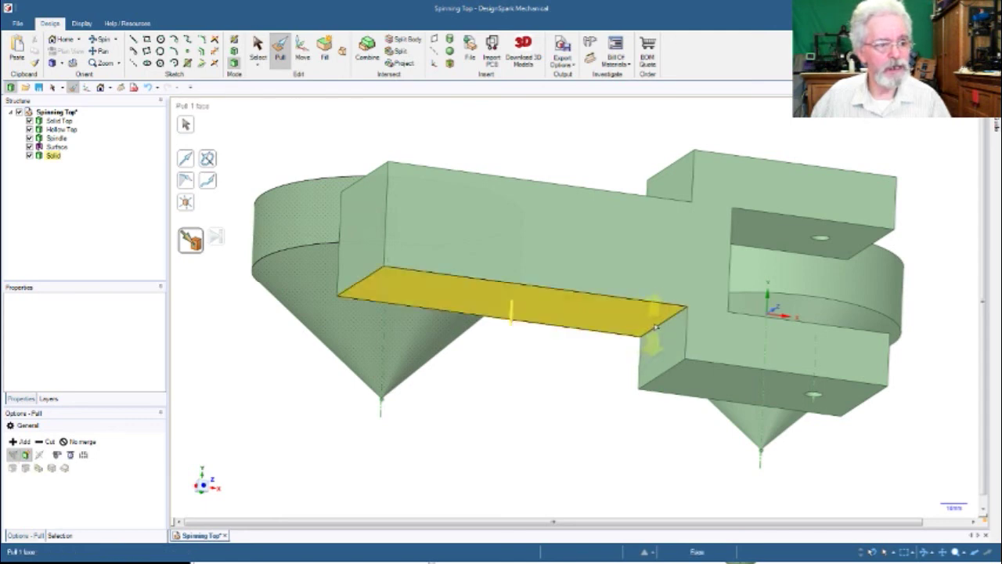
click(660, 328)
key(u)
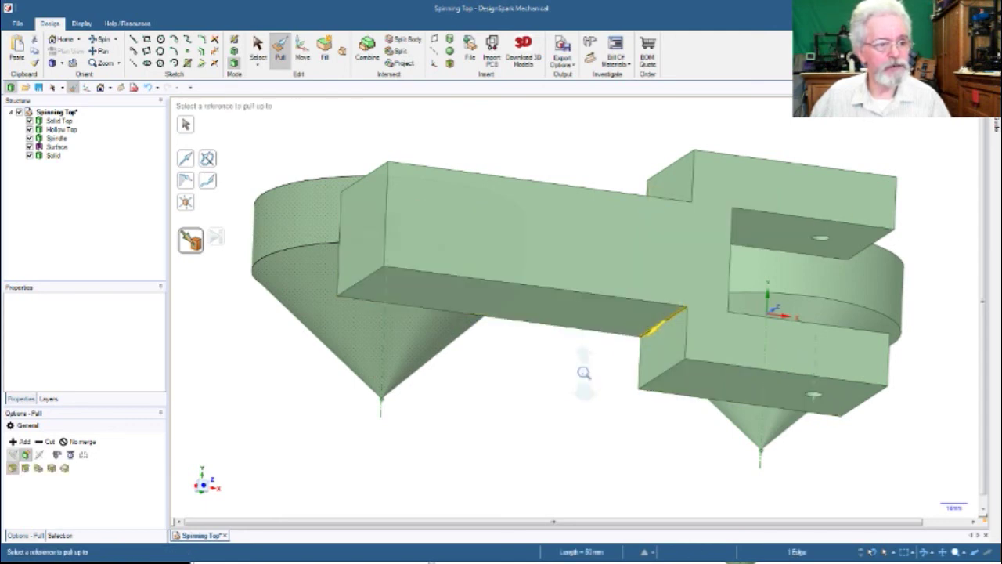
scroll(583, 388, up, 5)
middle_drag(587, 392, 582, 493)
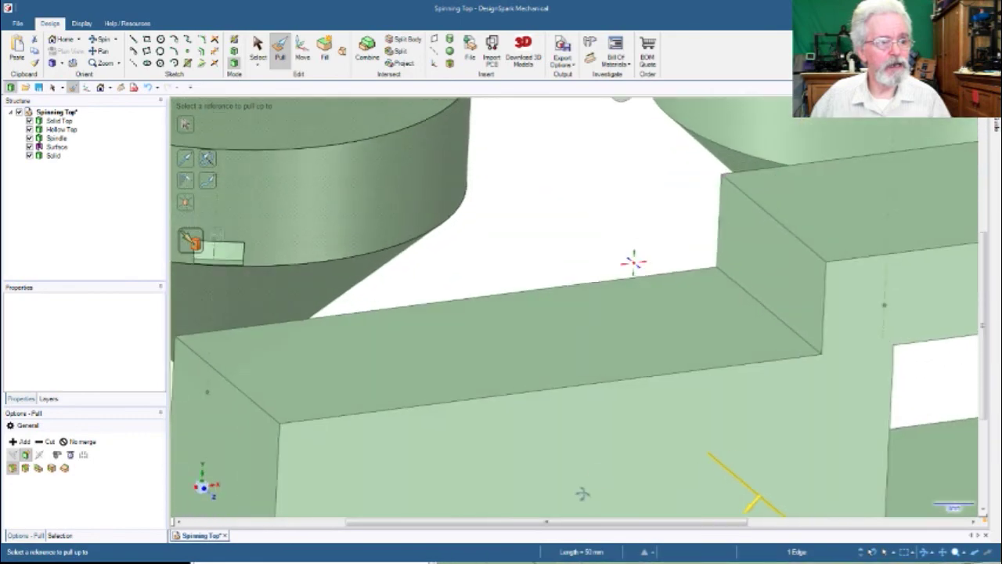
click(764, 309)
scroll(767, 349, down, 5)
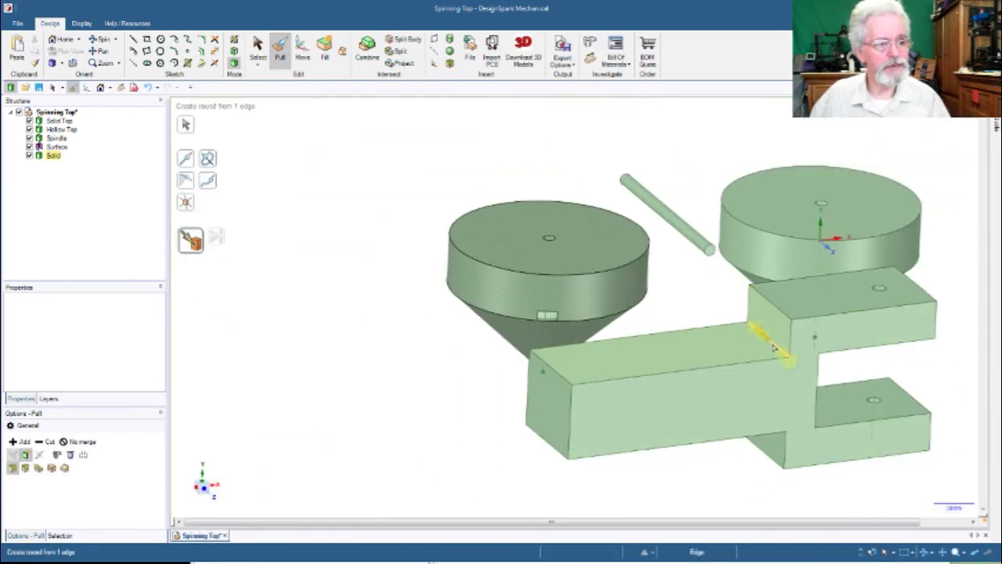
click(770, 345)
middle_drag(693, 467, 699, 384)
click(777, 315)
click(764, 315)
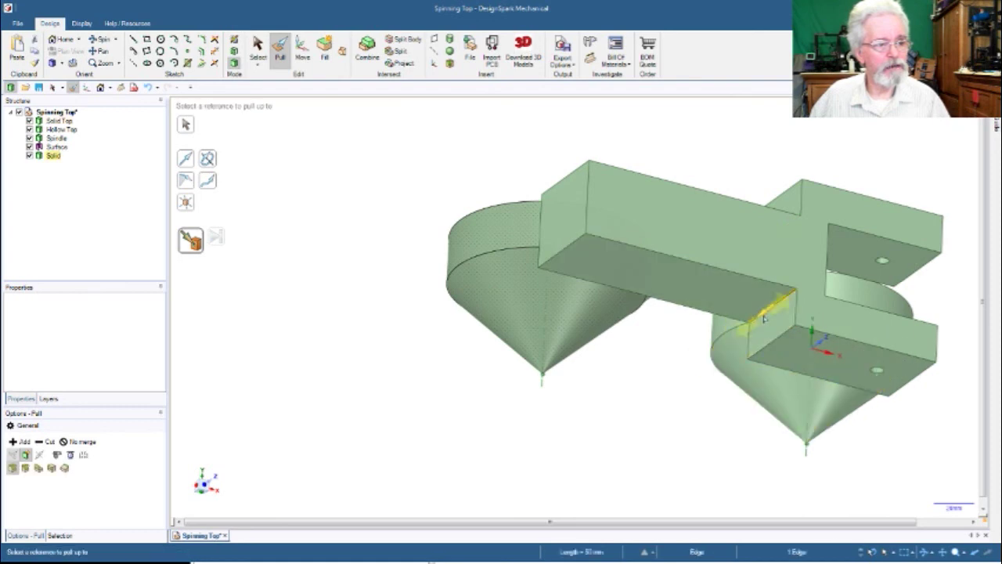
middle_drag(674, 372, 665, 449)
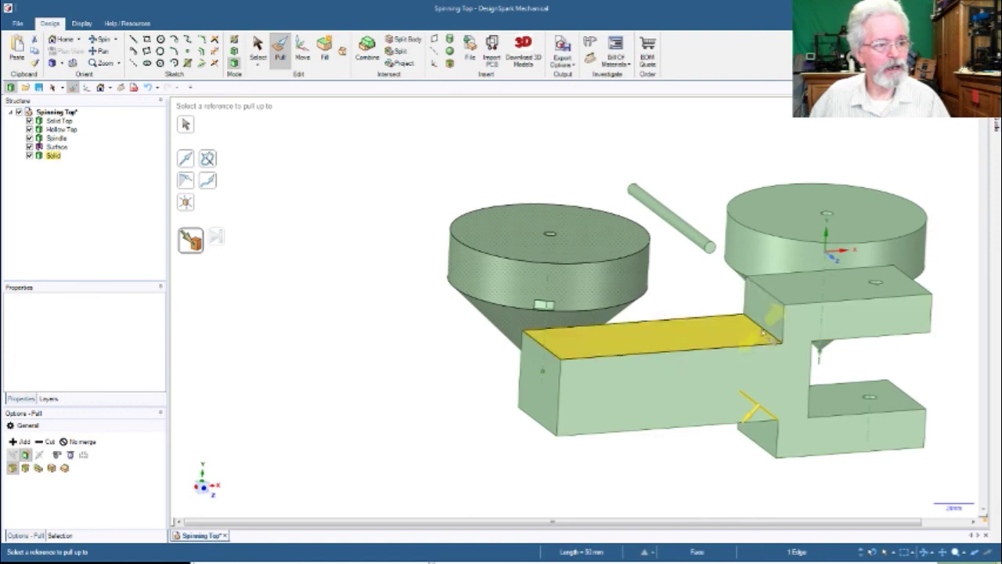
scroll(766, 329, up, 2)
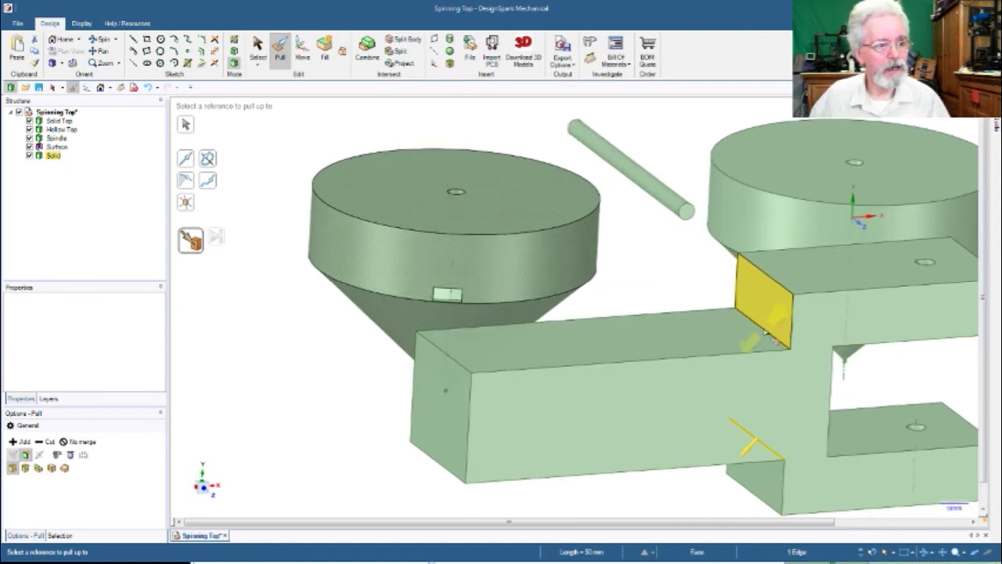
click(766, 335)
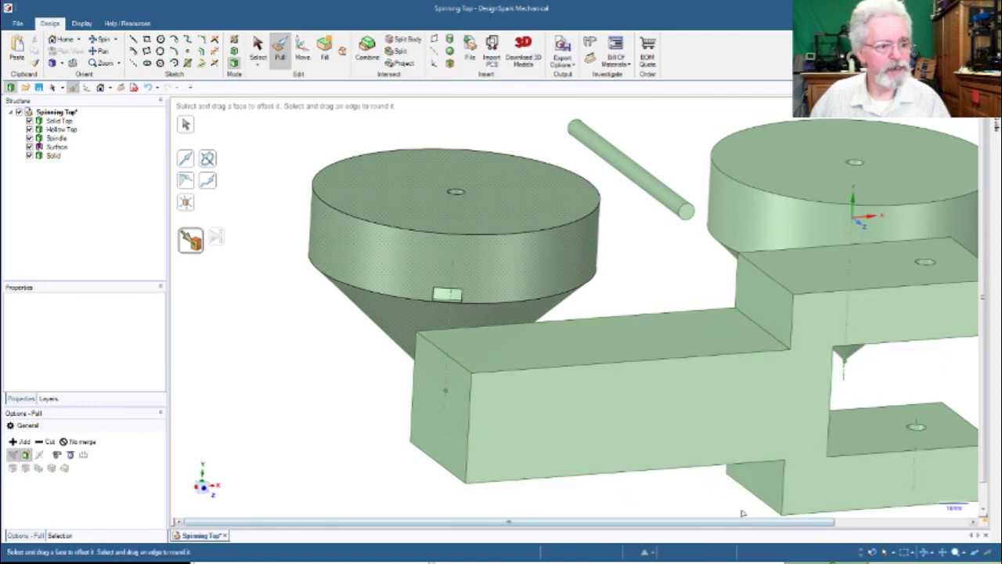
Round the lower inner corner edge where the handle meets the block with a 20 mm radius
middle_drag(676, 496, 671, 425)
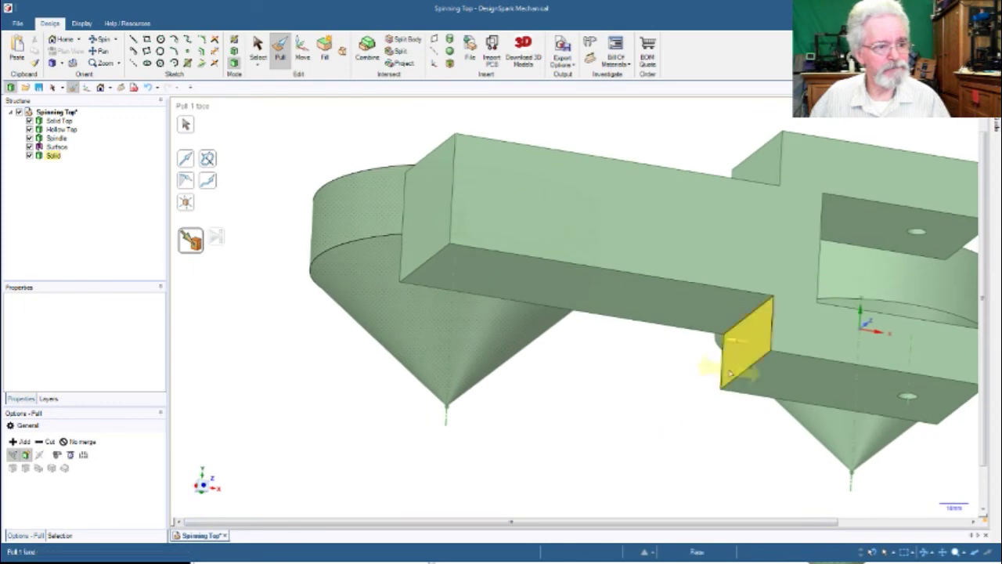
click(742, 323)
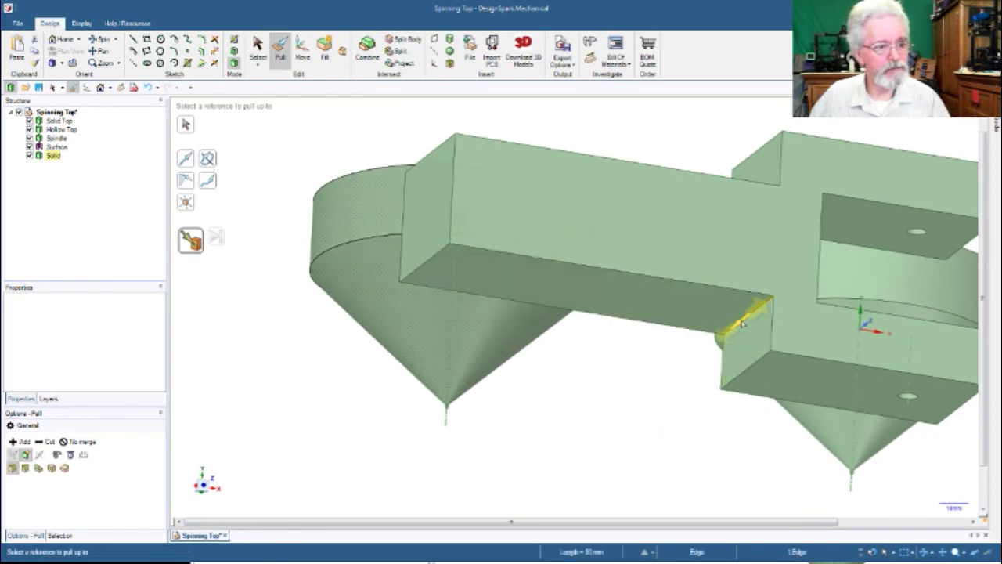
drag(742, 322, 641, 448)
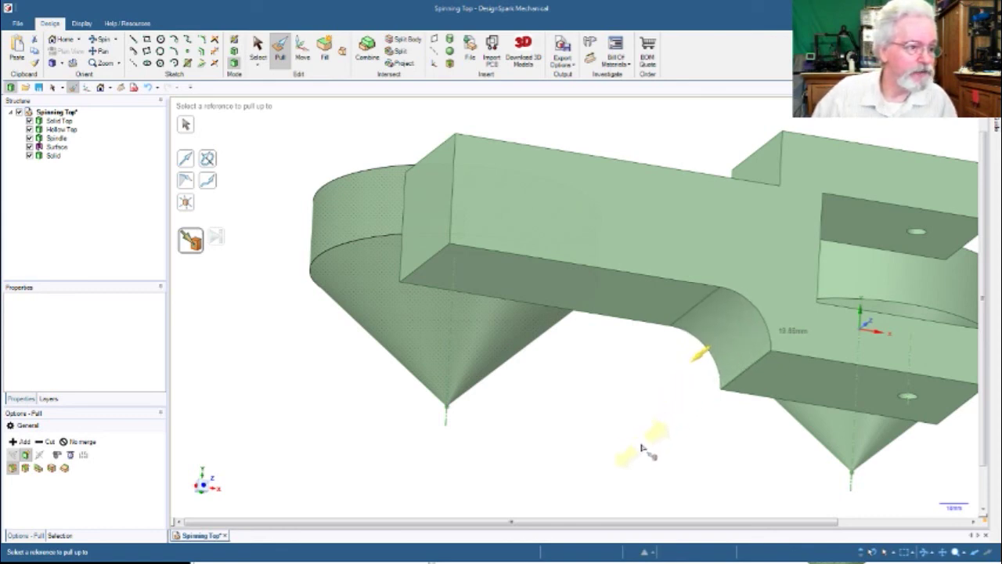
drag(641, 448, 643, 451)
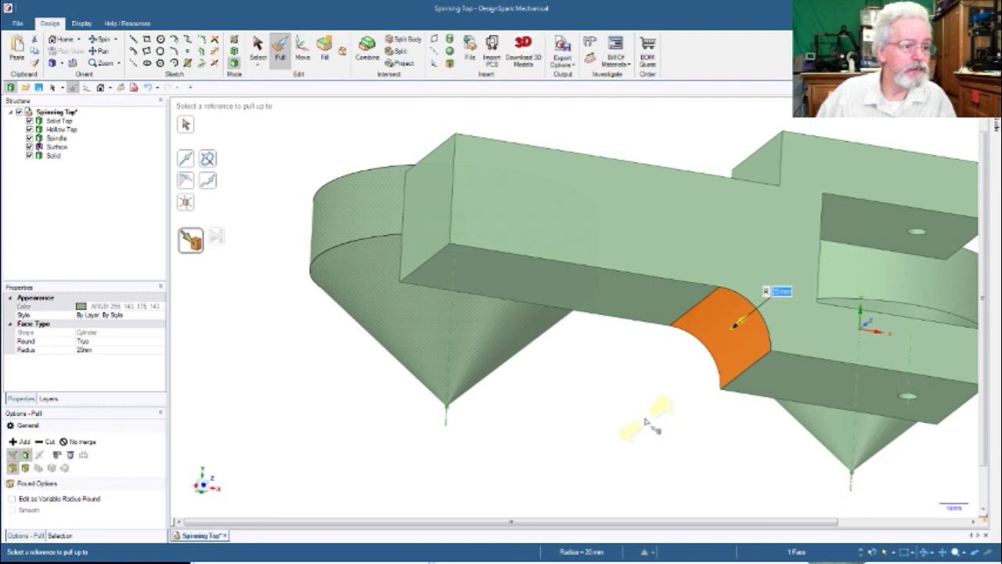
Round the upper inner corner edge where the handle meets the block with a 20 mm radius
scroll(644, 420, down, 1)
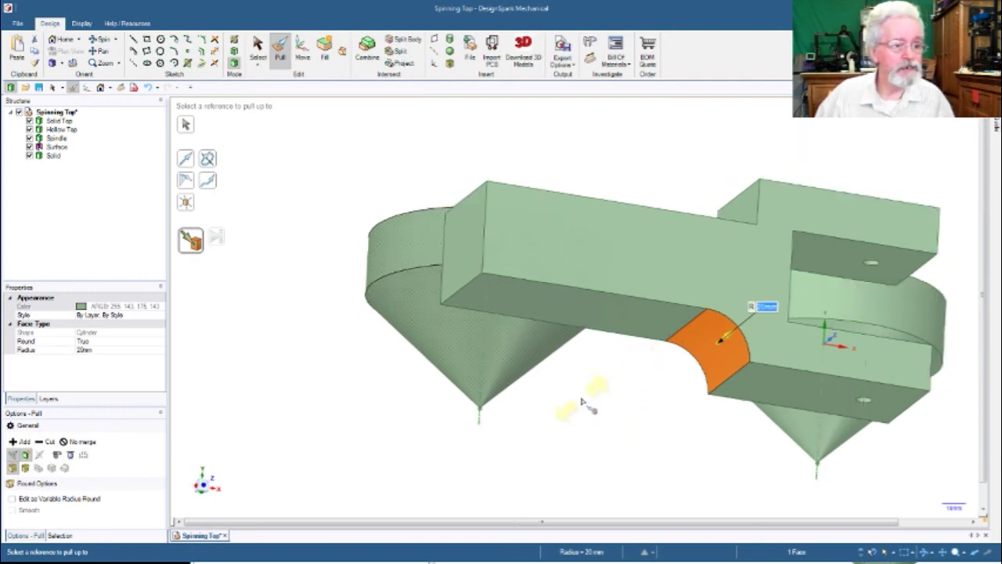
scroll(582, 402, up, 1)
scroll(582, 402, down, 1)
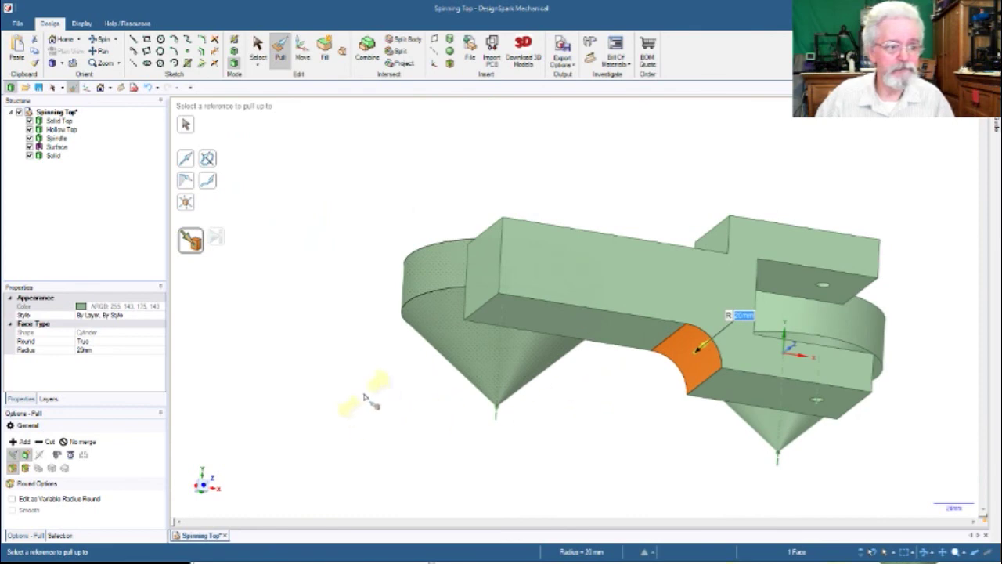
middle_drag(348, 361, 347, 457)
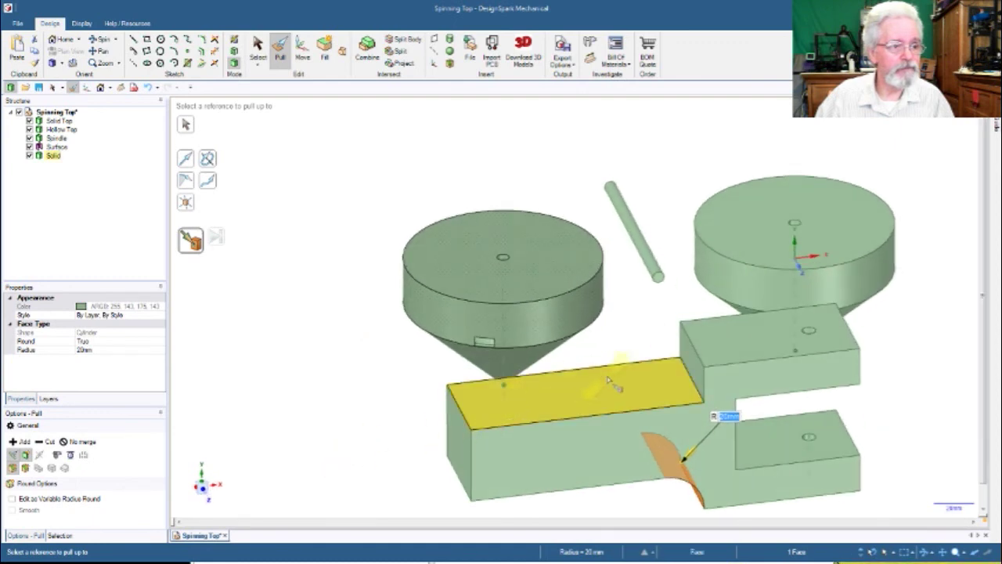
click(692, 387)
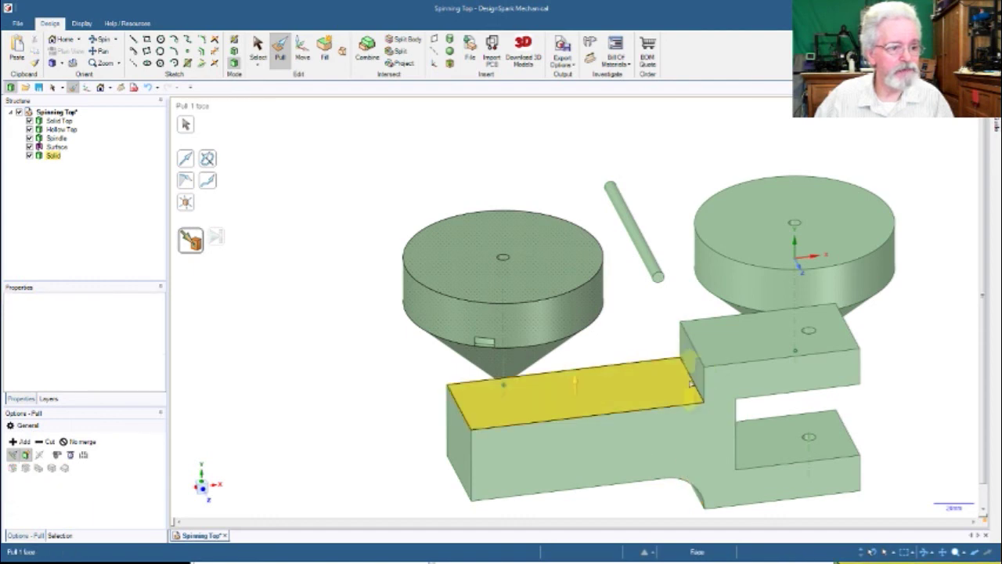
click(692, 384)
drag(692, 384, 627, 387)
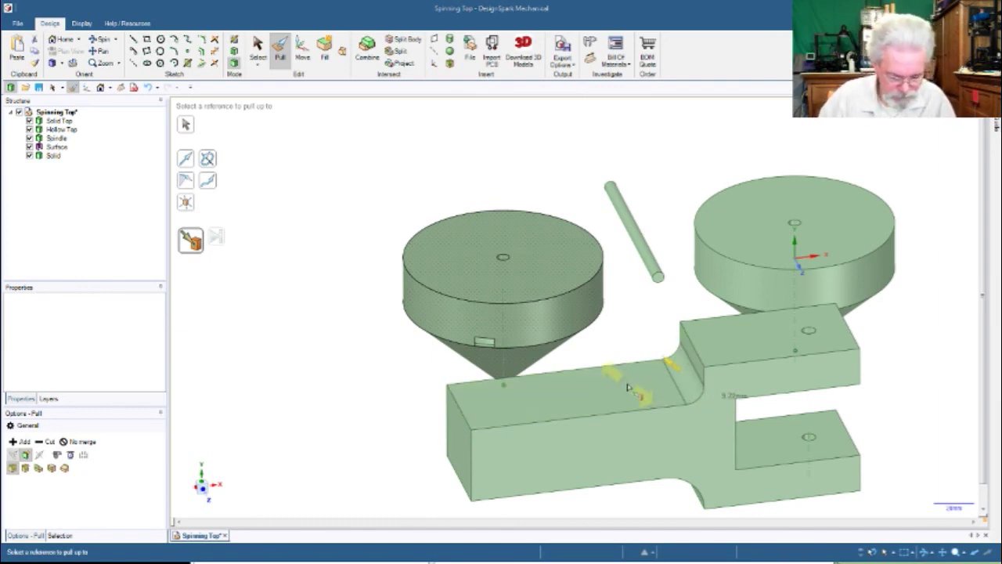
text(20)
key(Return)
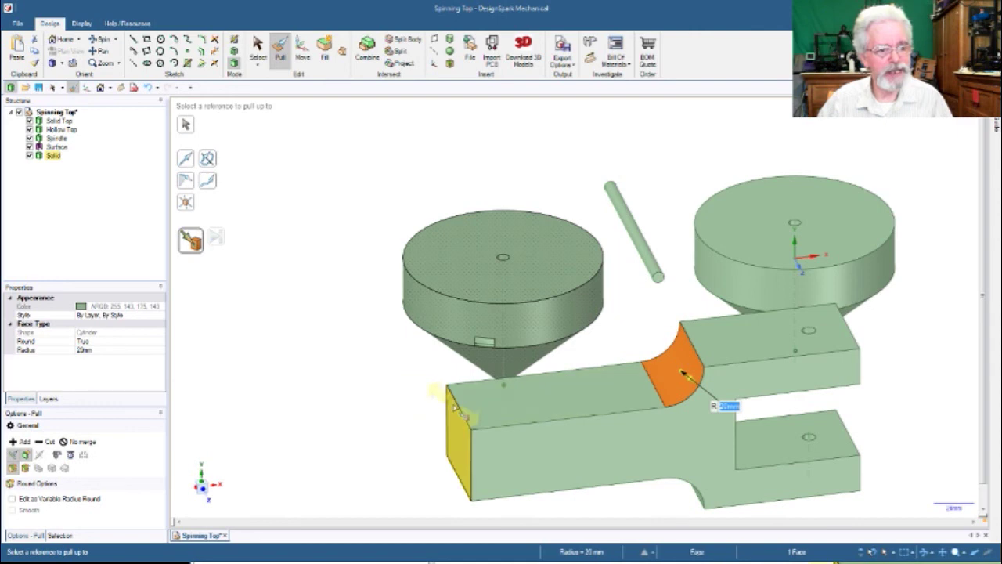
Try to select the lower and upper edges at the handle's free end together
click(452, 478)
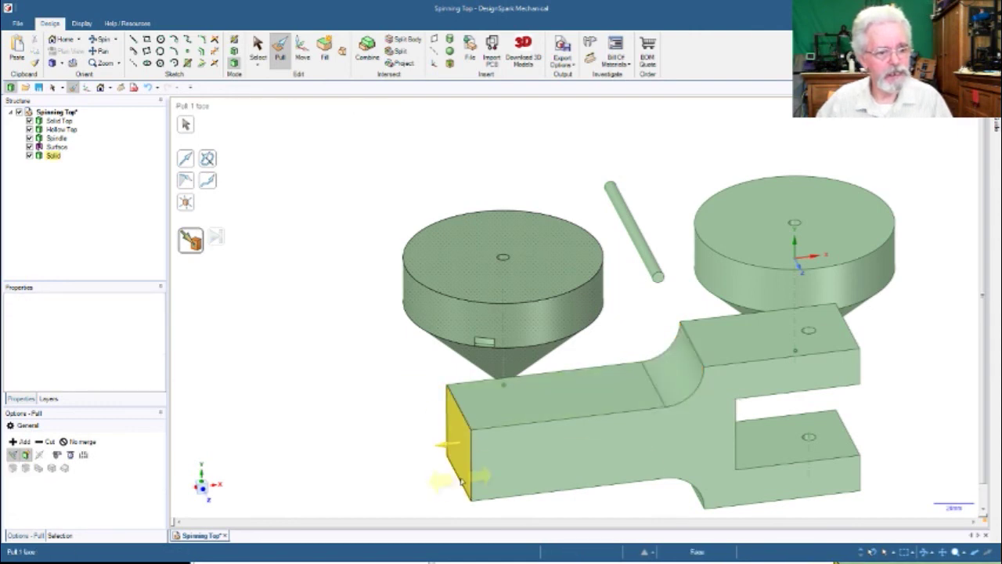
click(460, 483)
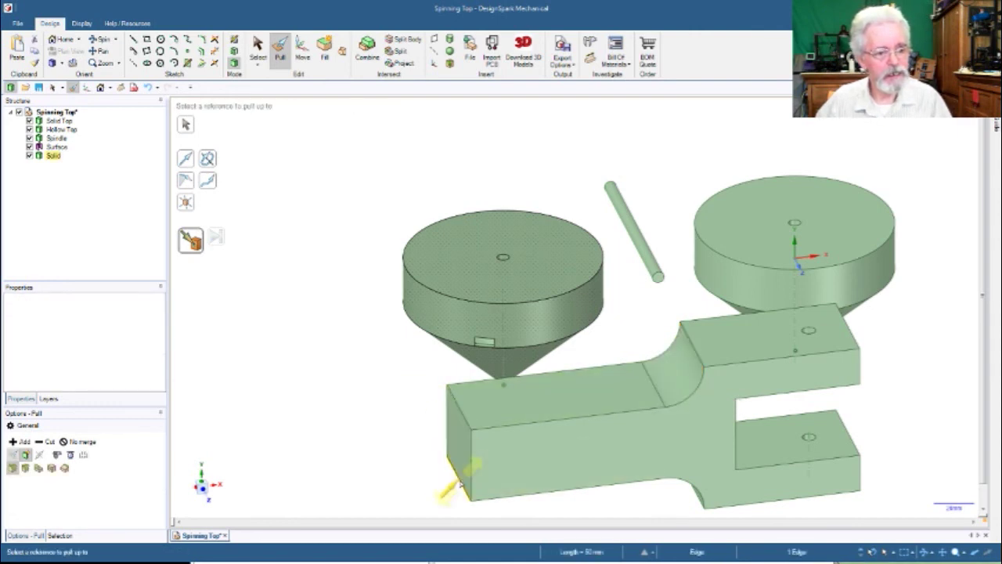
click(462, 417)
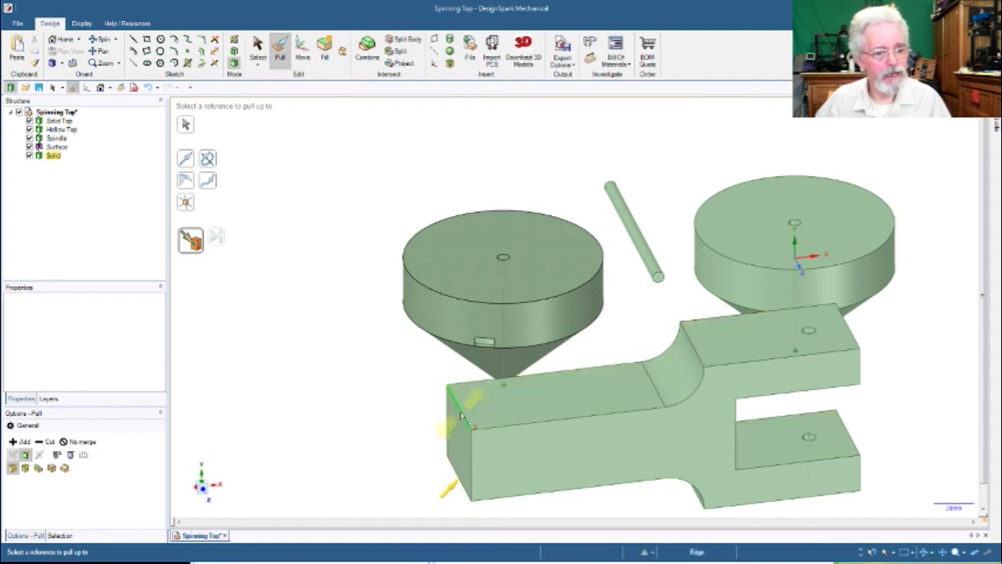
click(440, 484)
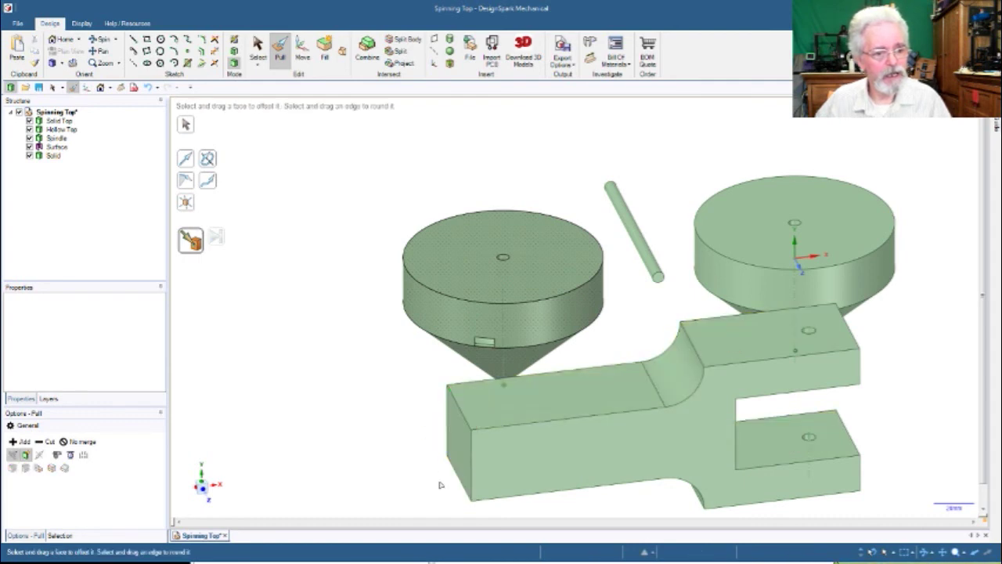
Round the upper edge of the handle's free end with a 10 mm radius
click(462, 417)
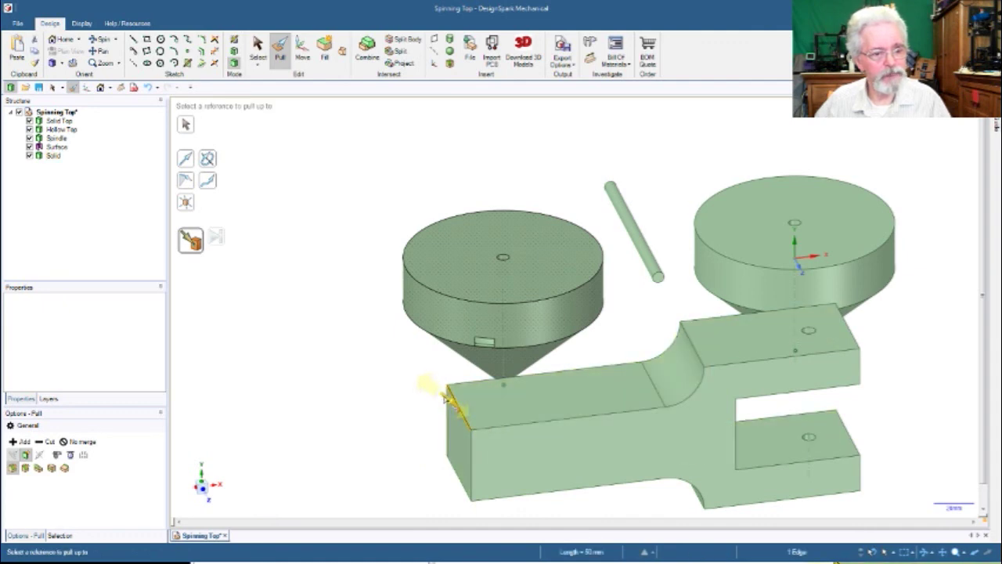
drag(443, 399, 485, 412)
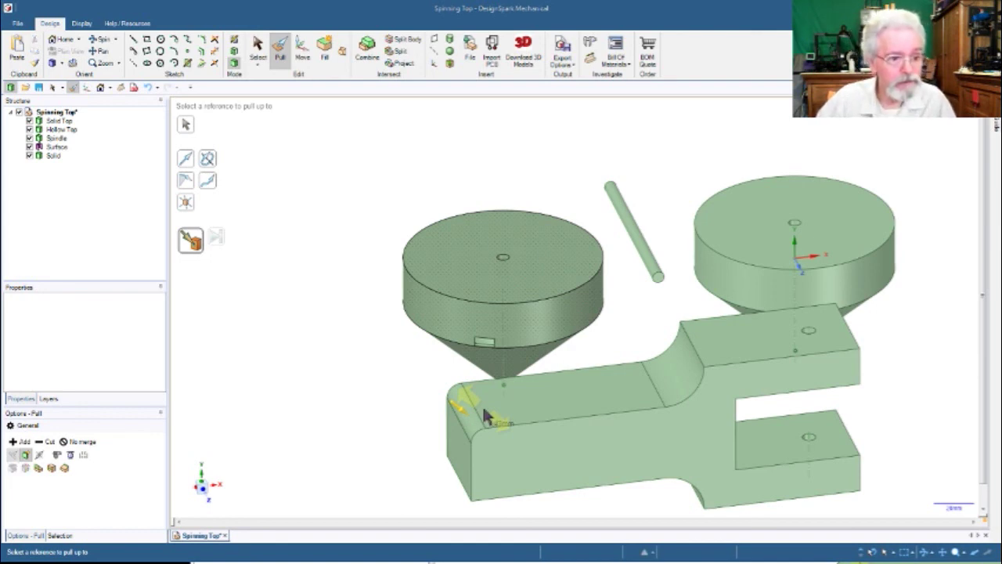
text(10)
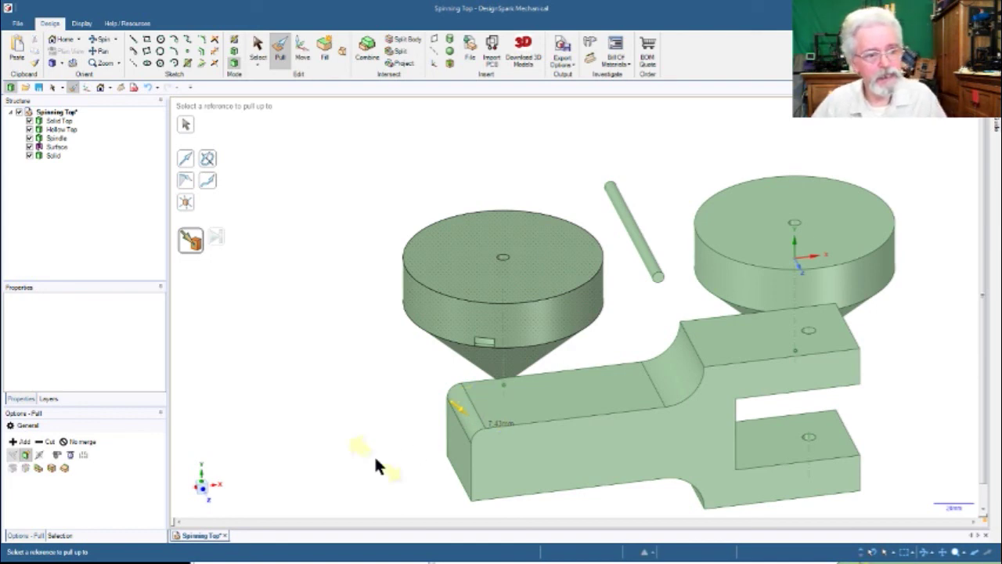
key(Return)
Try to round the lower edge of the handle's free end
middle_drag(372, 472, 380, 405)
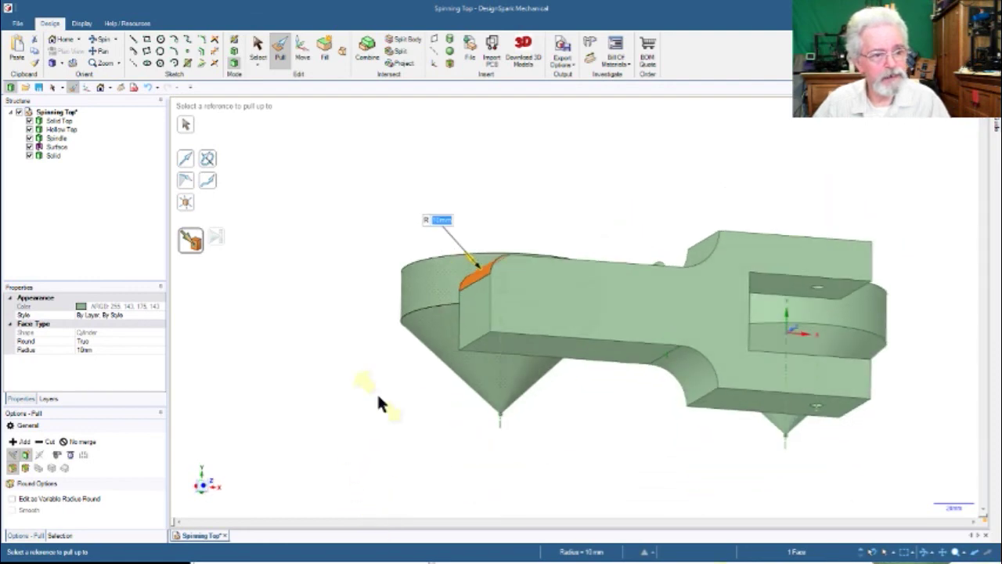
click(472, 344)
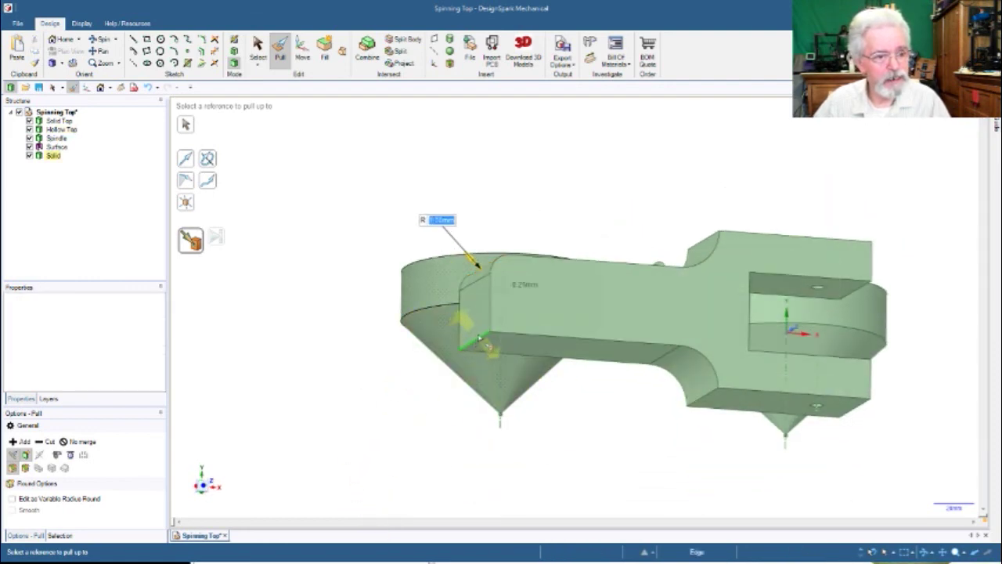
key(Escape)
mouse_move(480, 340)
mouse_down()
mouse_move(476, 353)
mouse_move(490, 338)
mouse_move(473, 345)
mouse_up()
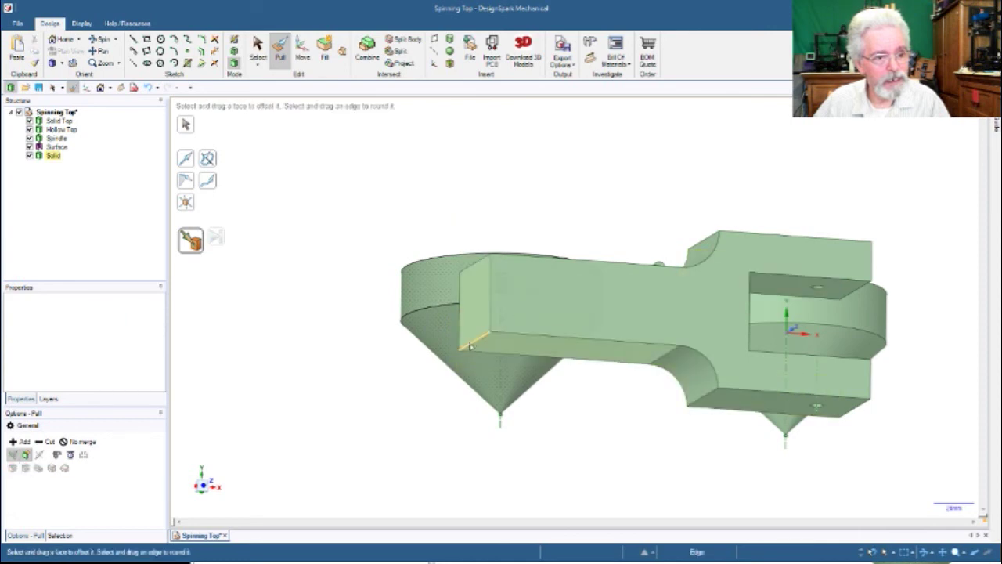
click(473, 346)
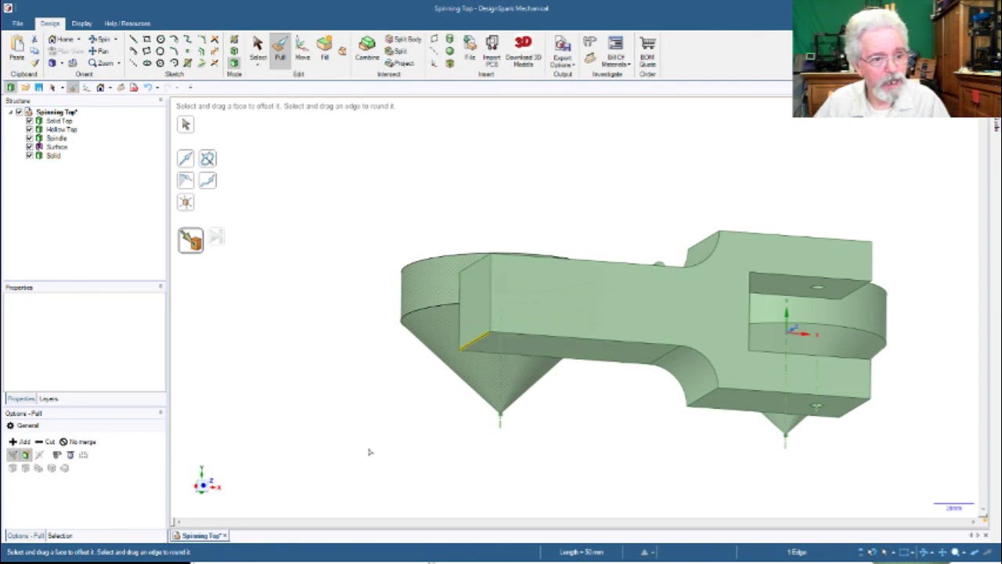
Undo the rounding changes at the handle's free end
key(ctrl+z)
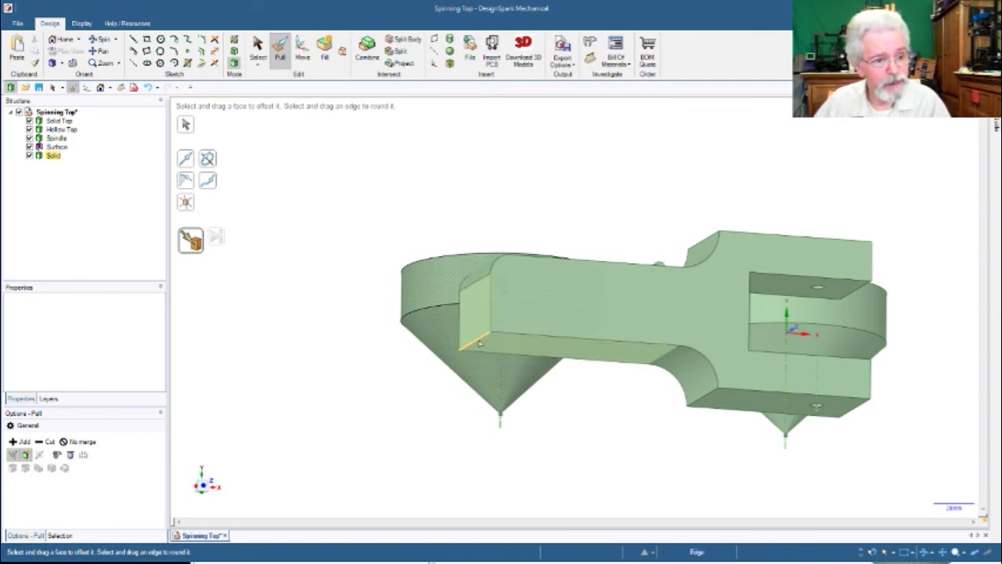
click(491, 337)
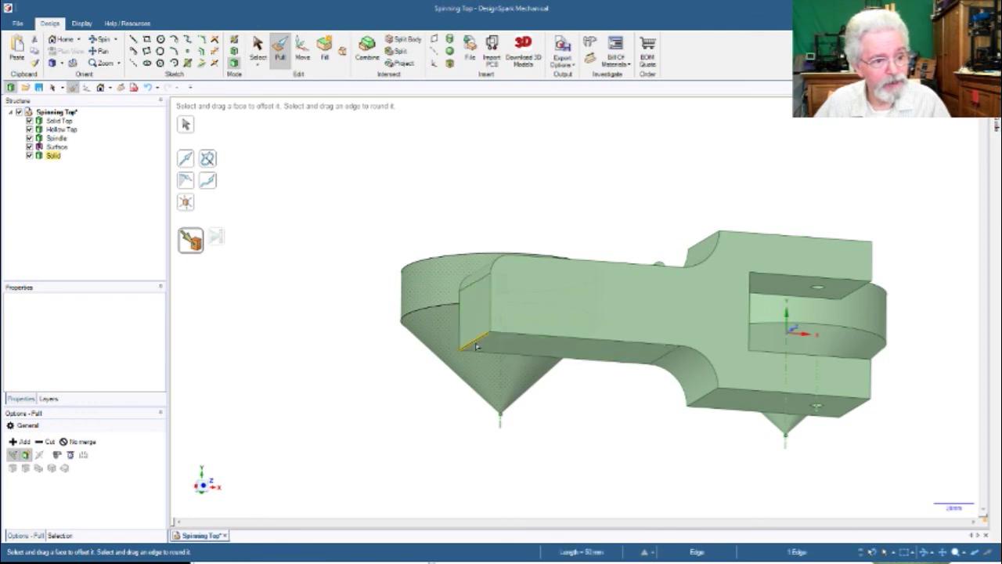
key(h)
key(u)
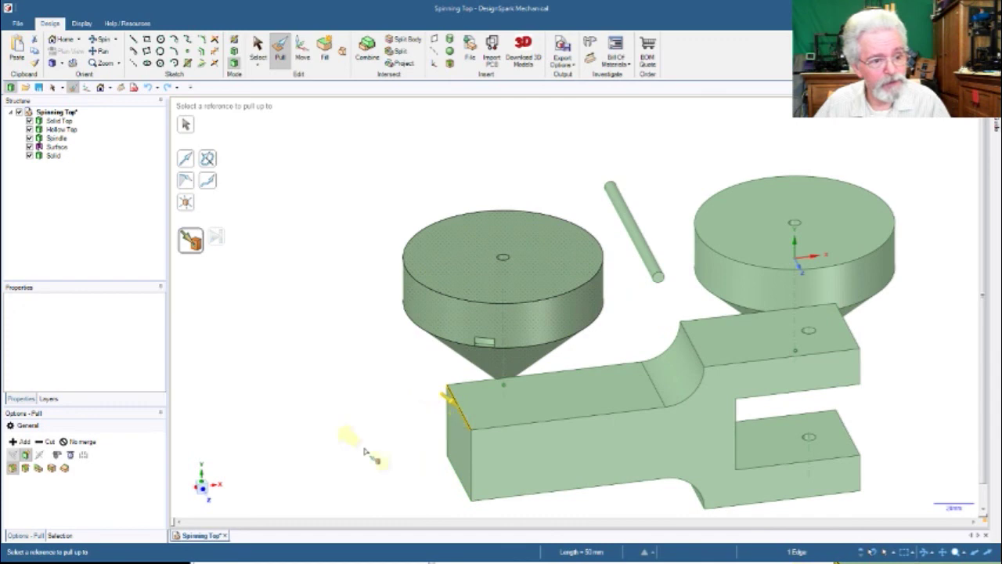
Leave the pull-up-to-reference mode and round the upper edge of the handle's free end with a 10 mm radius
click(451, 401)
click(450, 396)
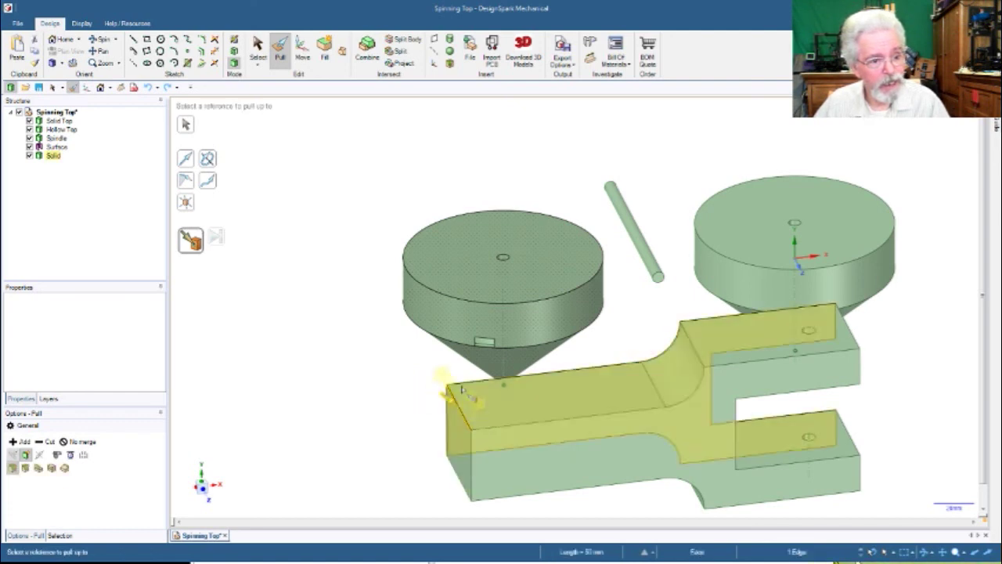
key(Escape)
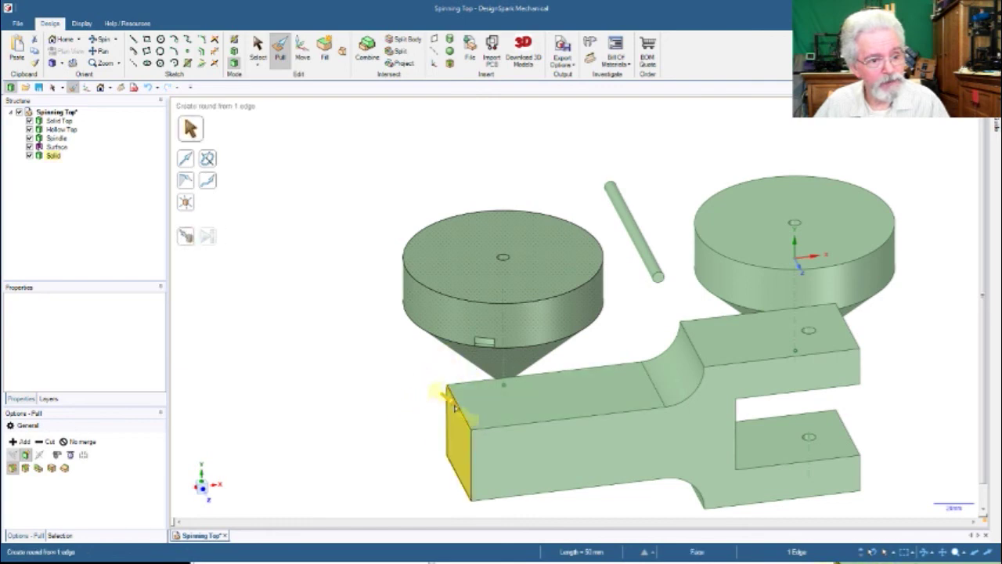
drag(451, 401, 479, 423)
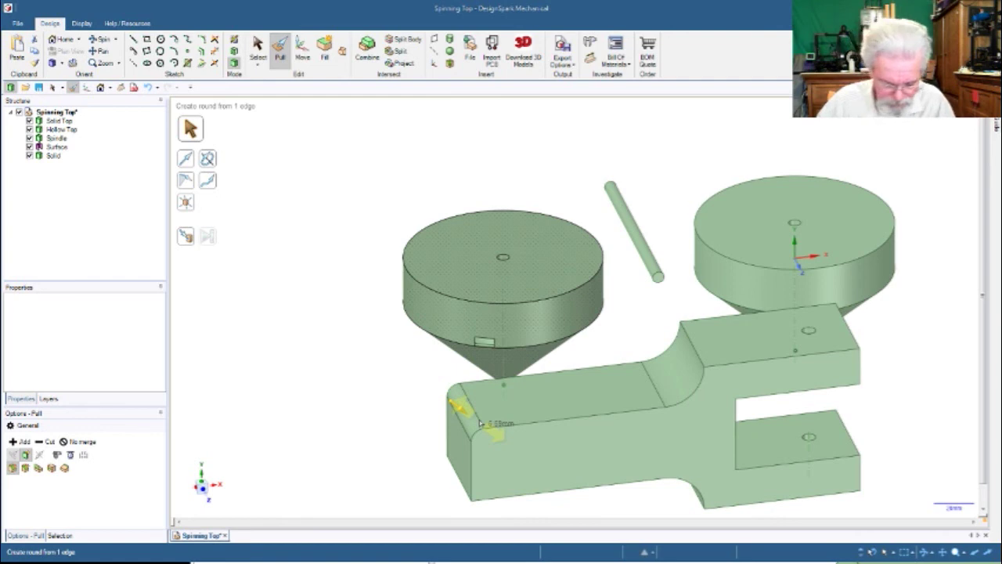
drag(480, 422, 479, 423)
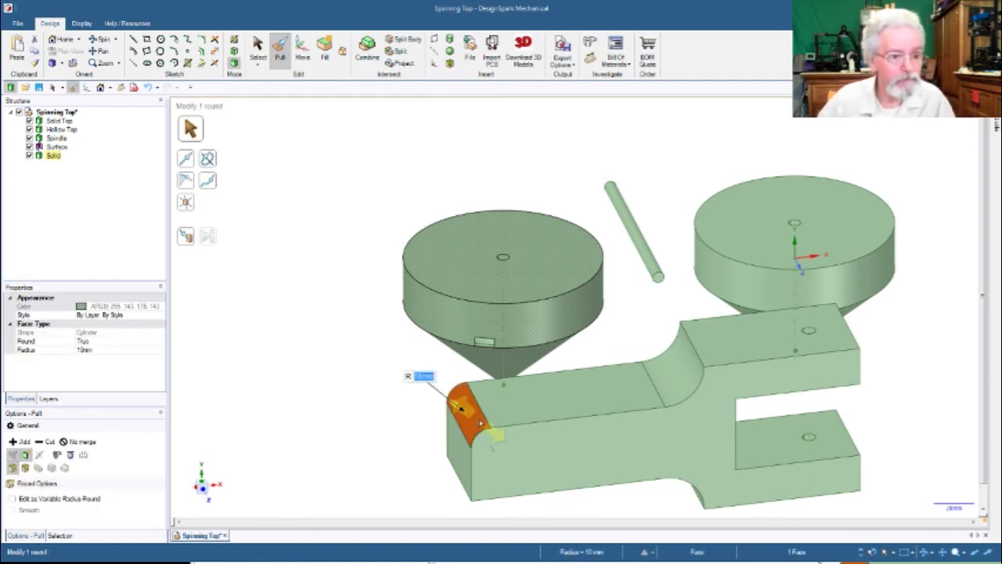
click(352, 430)
Round the lower edge of the handle's free end with a 10 mm radius
scroll(350, 428, down, 5)
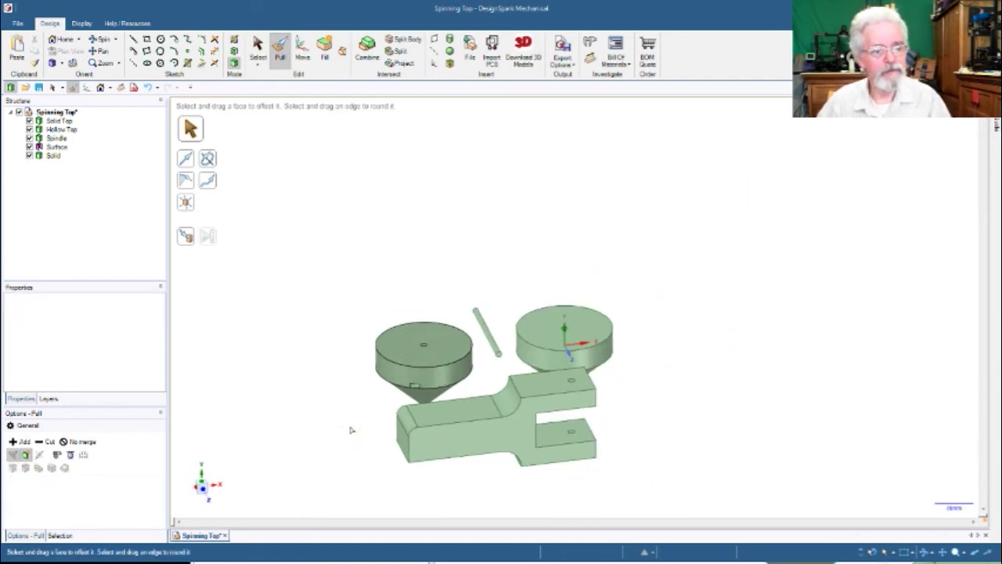
middle_drag(360, 493, 373, 357)
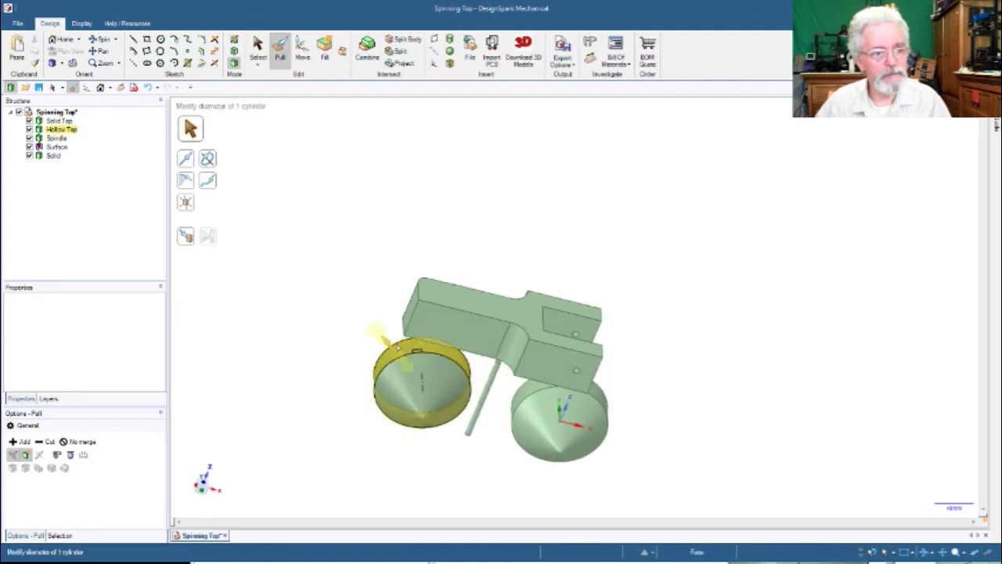
scroll(419, 315, up, 6)
click(394, 330)
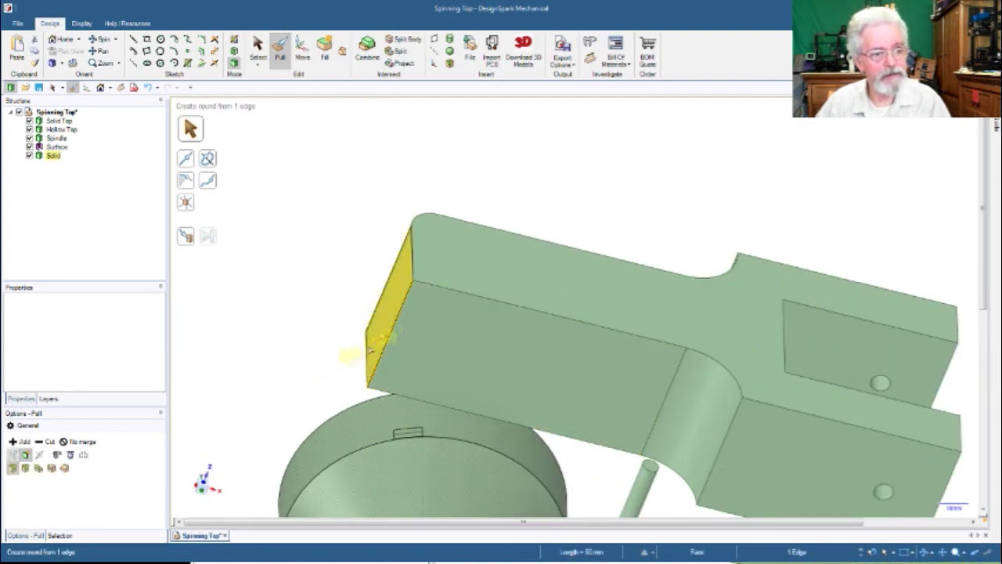
drag(380, 342, 401, 327)
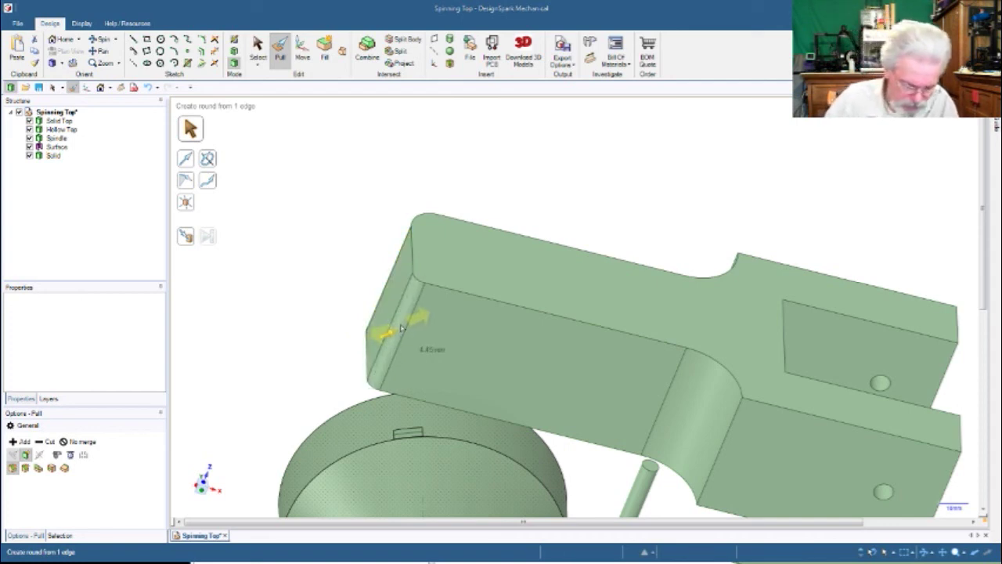
text(10)
key(Return)
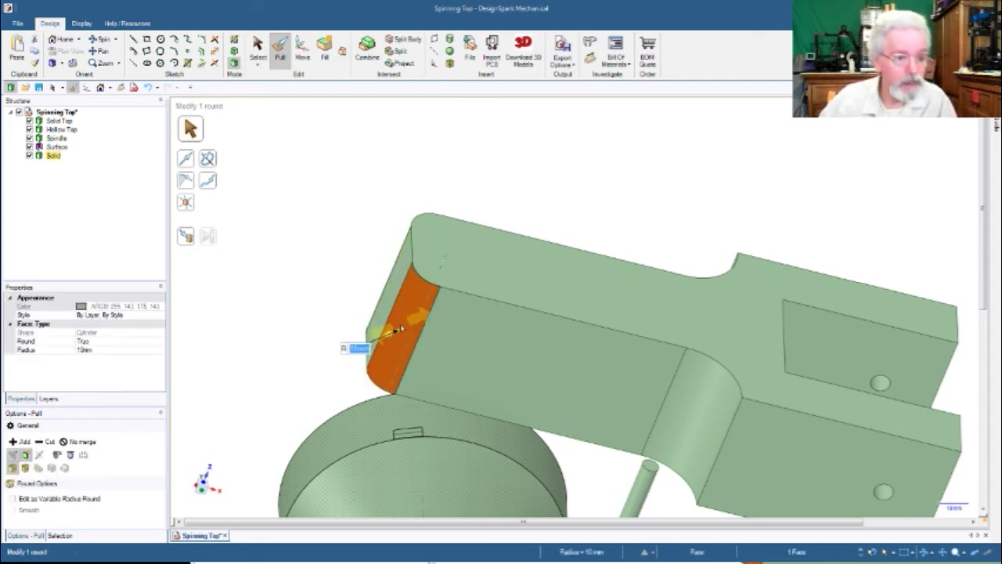
click(247, 326)
Select both inner corner edges of the C-shaped opening and round them together with a 10 mm radius
scroll(248, 325, down, 5)
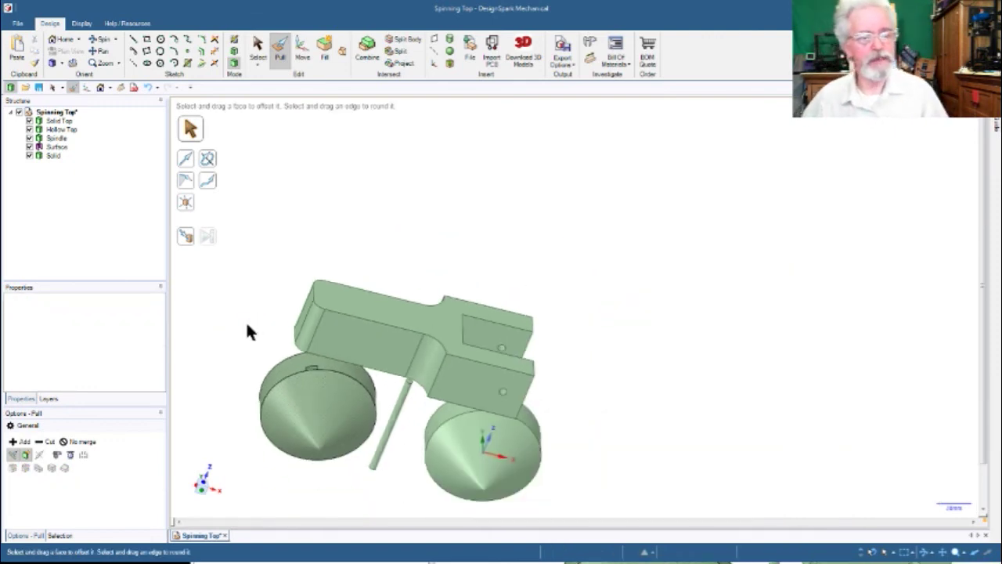
scroll(246, 325, down, 2)
middle_drag(201, 298, 209, 437)
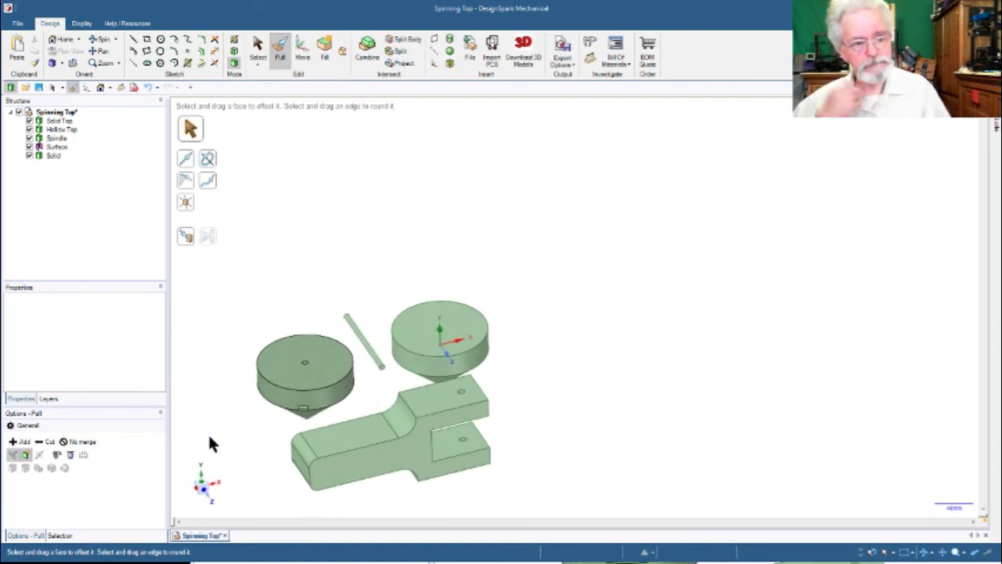
middle_drag(528, 463, 409, 414)
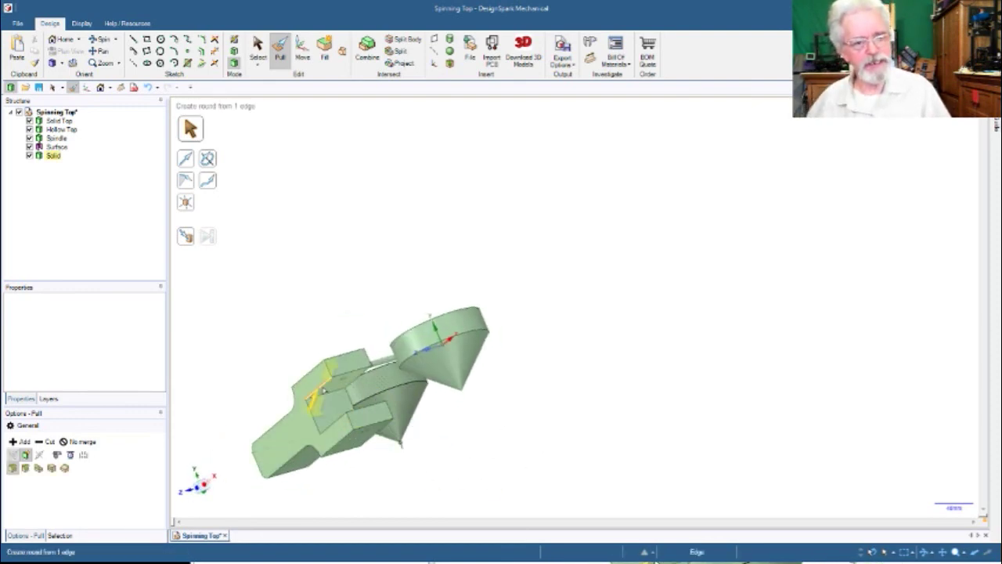
scroll(323, 390, up, 5)
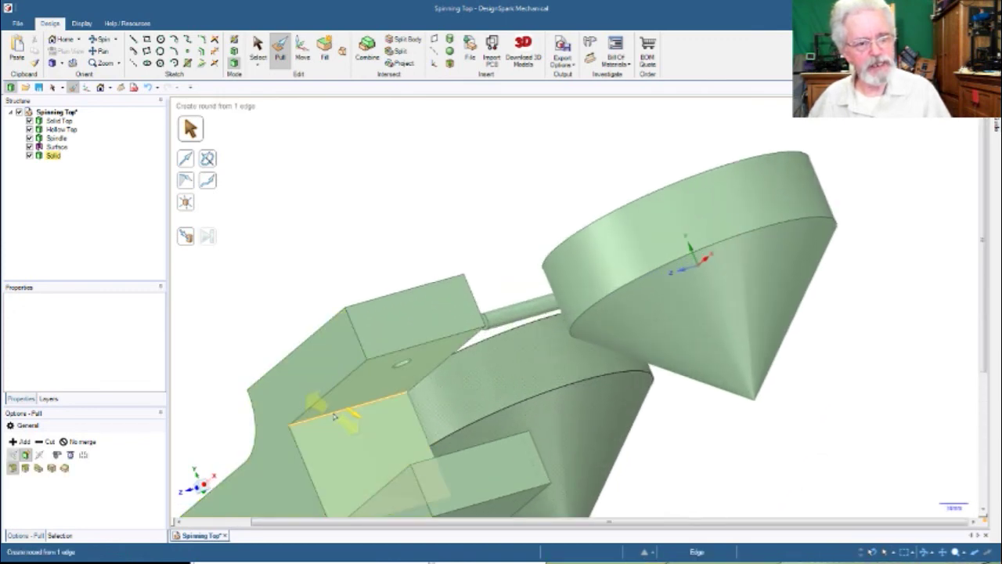
click(334, 415)
middle_drag(635, 463, 753, 482)
scroll(754, 482, down, 8)
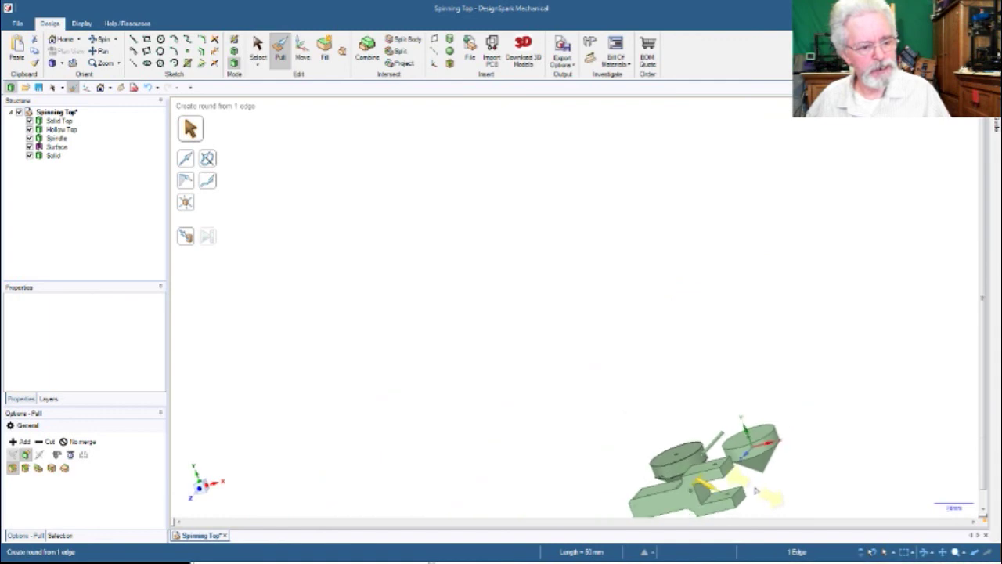
shift+middle_drag(759, 516, 552, 336)
scroll(517, 352, up, 10)
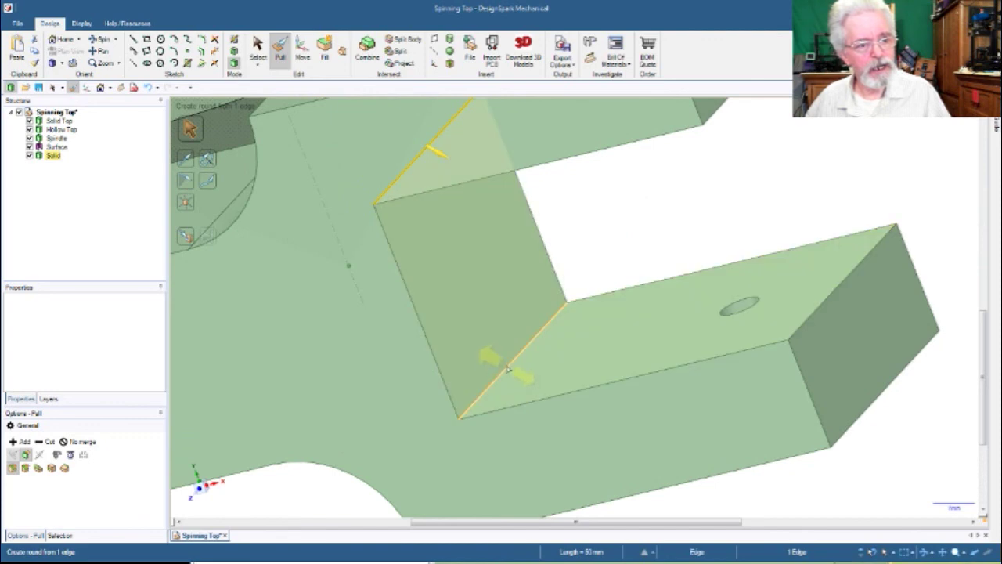
ctrl+click(508, 368)
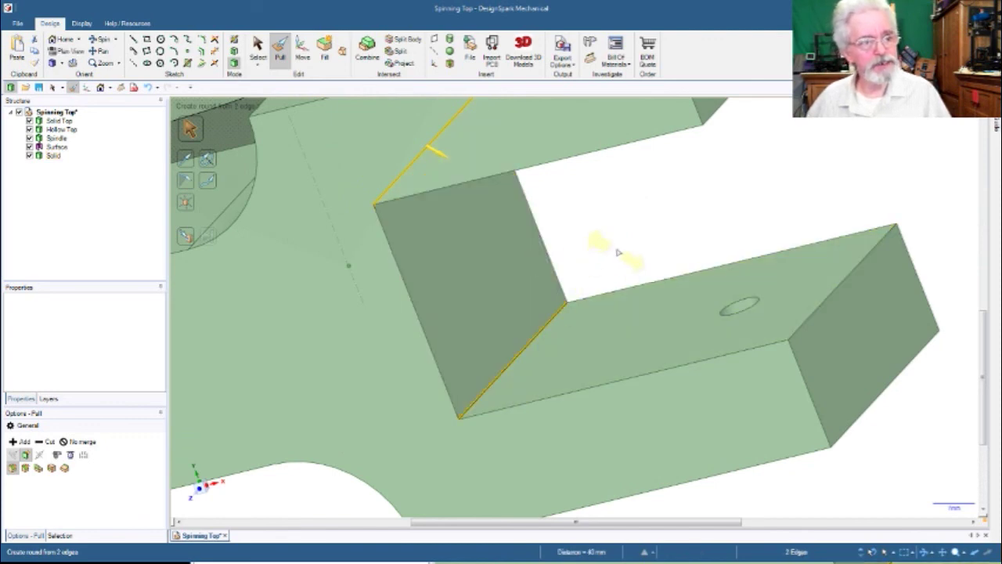
scroll(635, 204, up, 5)
scroll(639, 204, down, 5)
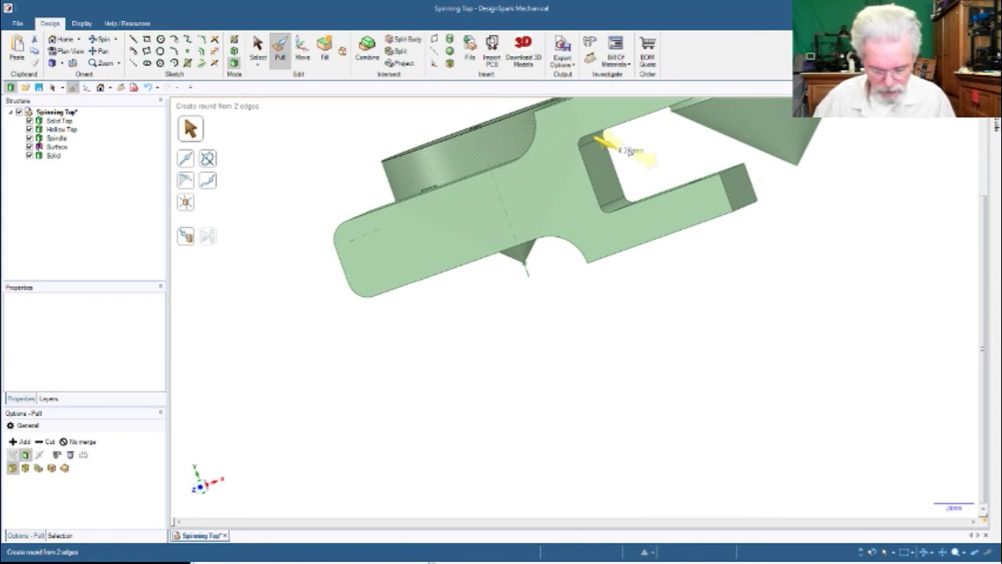
text(10)
key(Return)
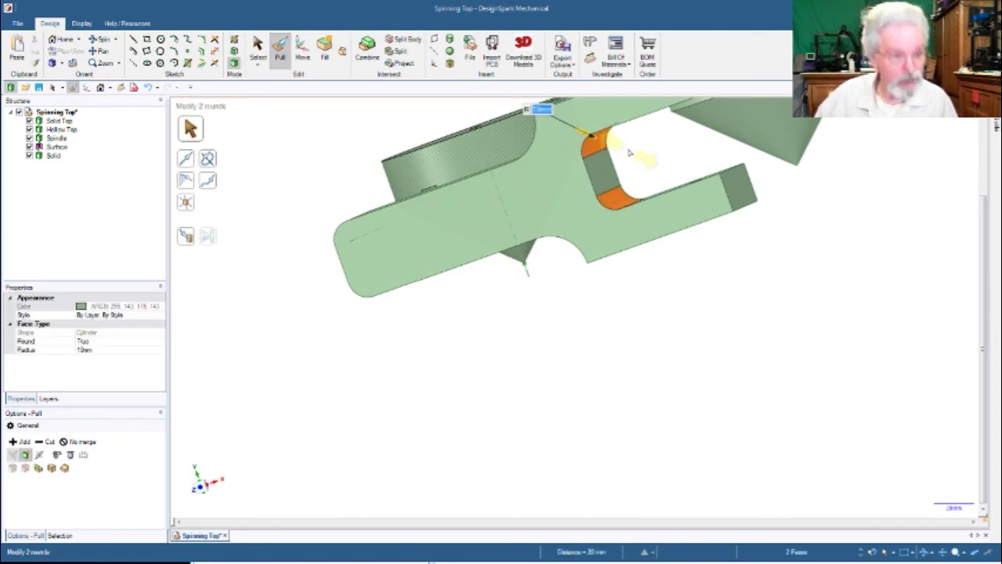
click(656, 305)
scroll(656, 304, down, 2)
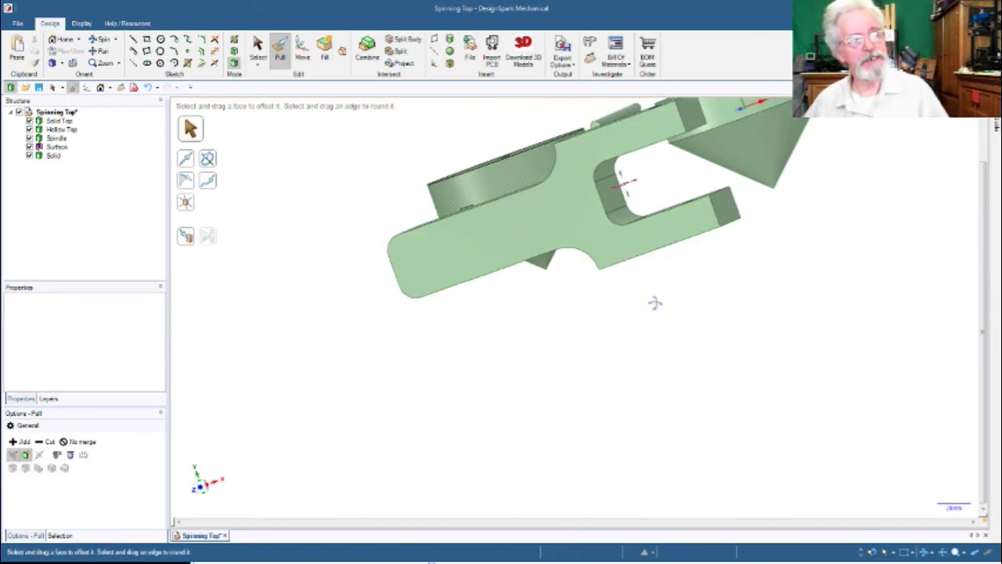
scroll(656, 303, down, 3)
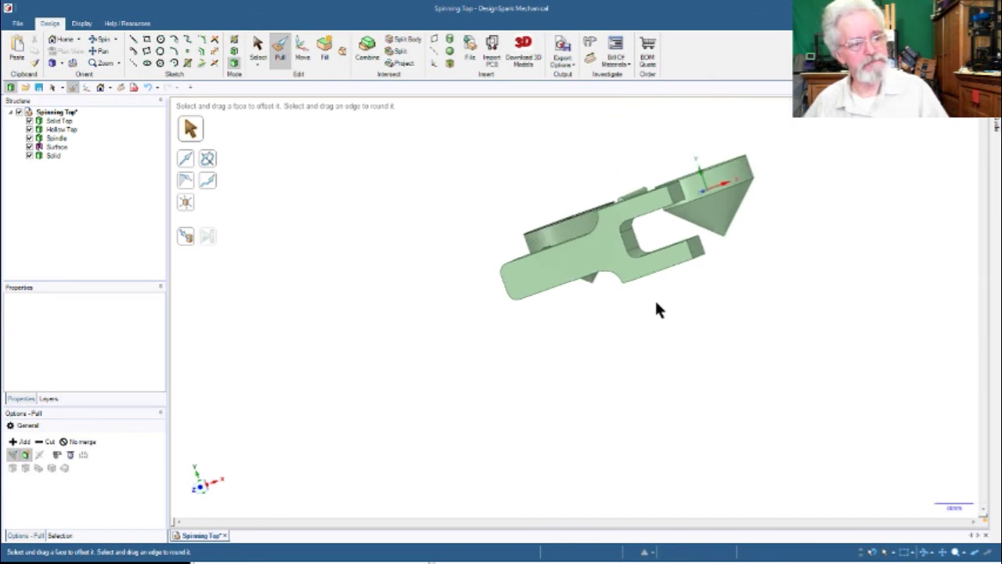
middle_drag(675, 310, 693, 291)
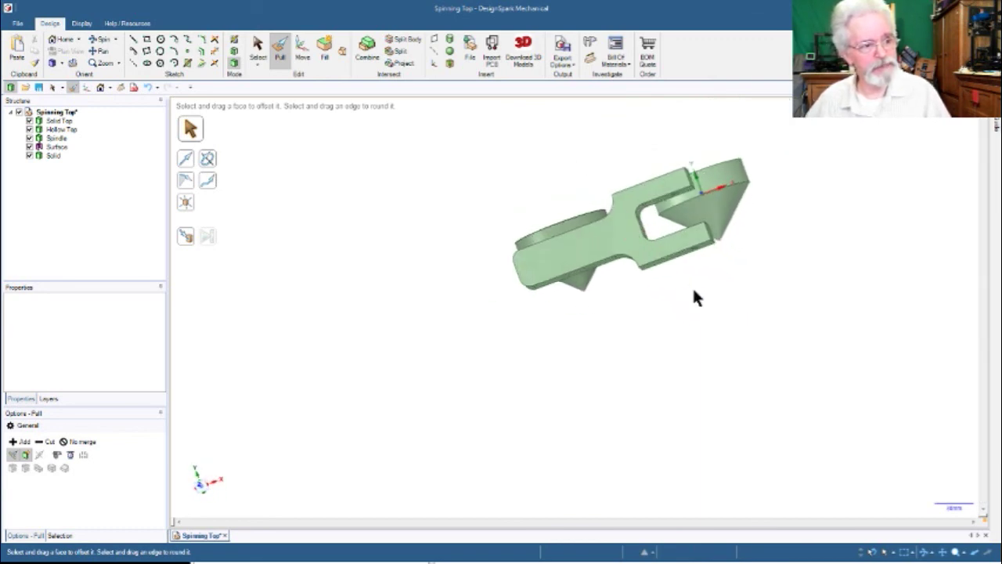
Examine the rounded holder together with both tops and the spindle, checking the whole set from above and at an angle
scroll(693, 290, up, 2)
scroll(693, 290, down, 2)
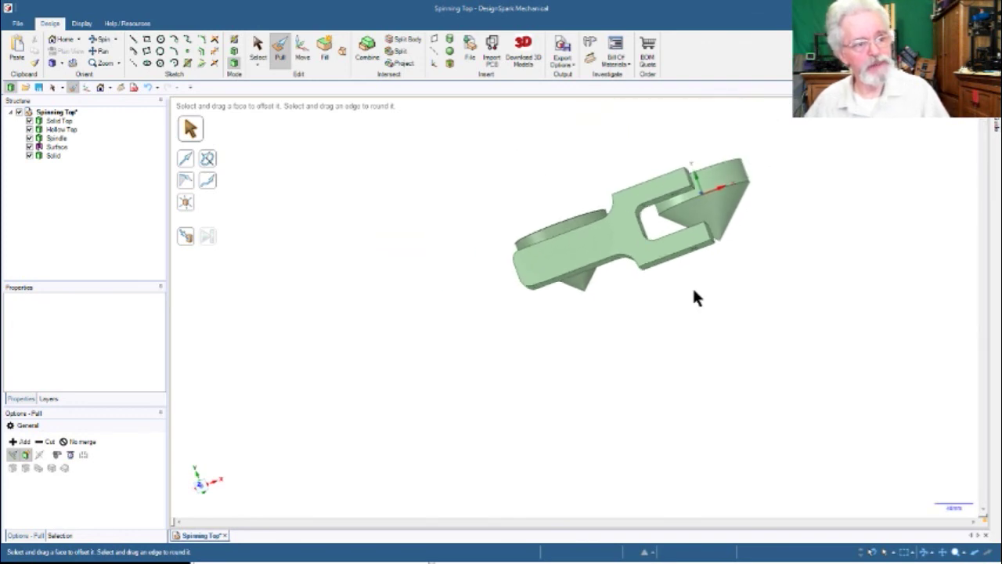
scroll(693, 290, down, 3)
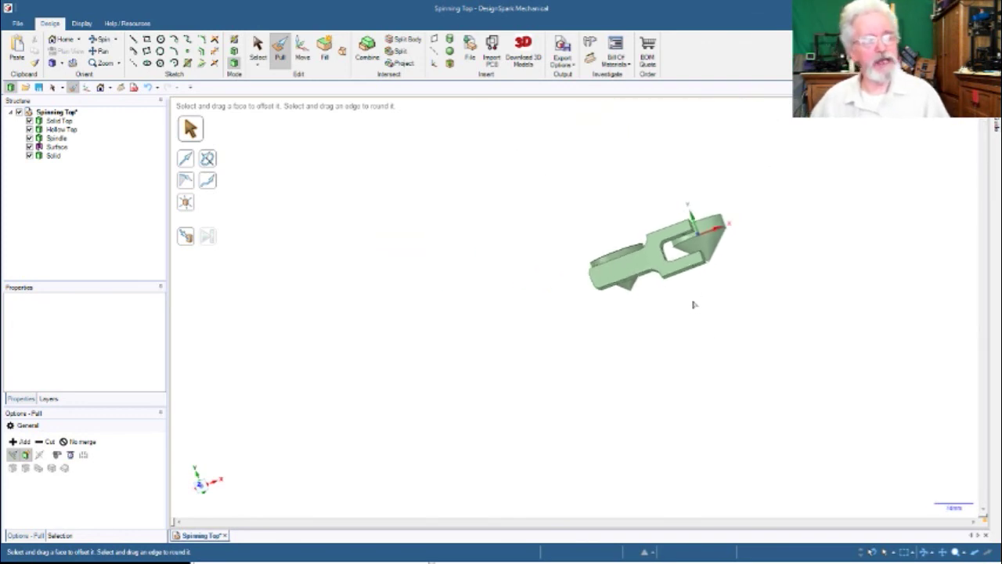
middle_drag(754, 330, 766, 412)
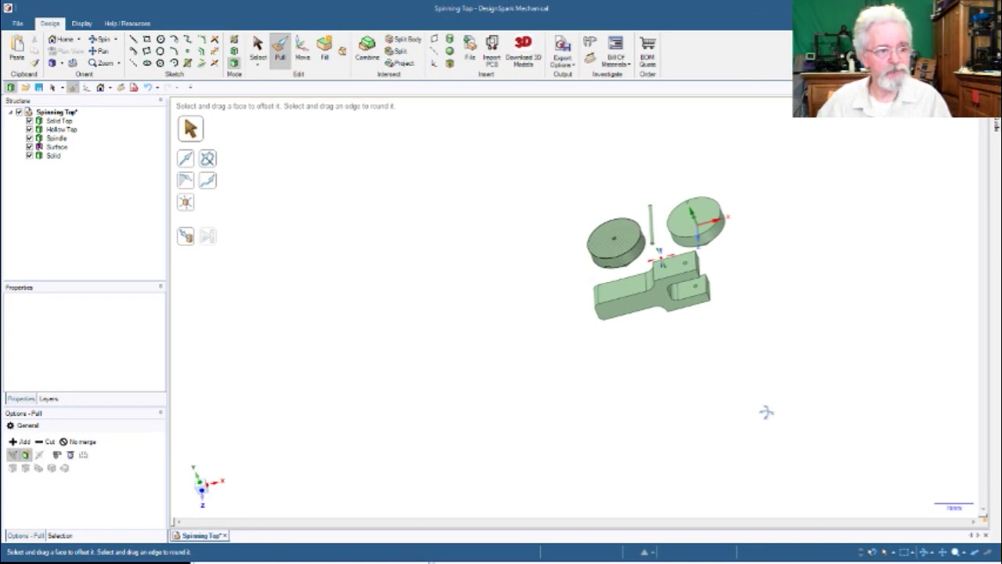
scroll(758, 409, down, 3)
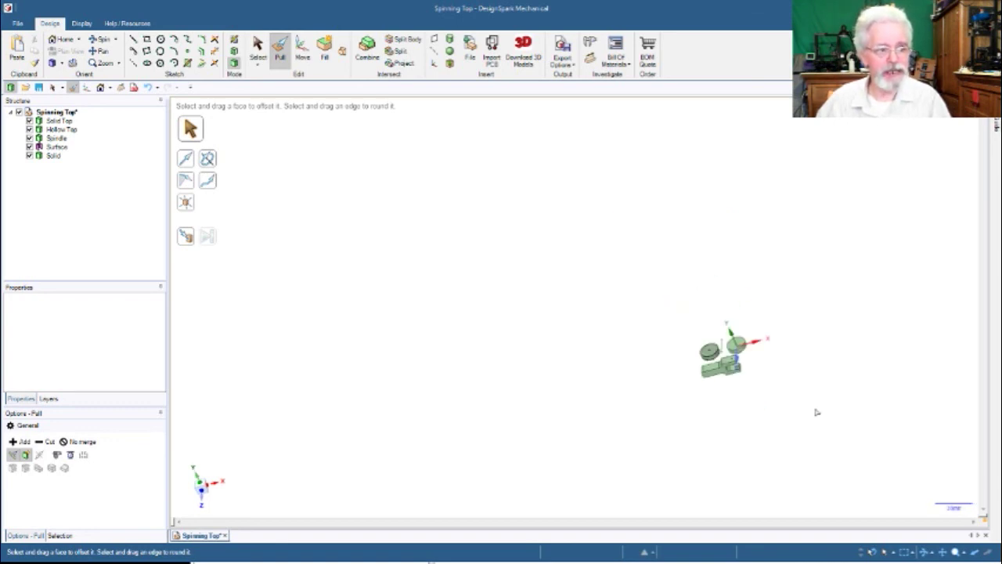
scroll(766, 342, up, 4)
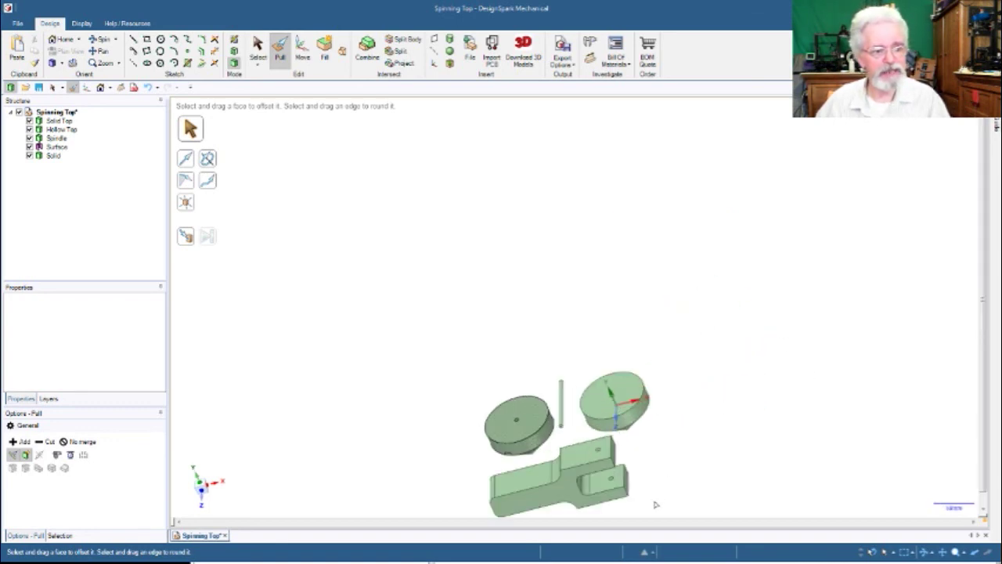
scroll(654, 502, up, 3)
mouse_move(614, 488)
middle_down()
mouse_move(655, 415)
mouse_move(663, 423)
middle_up()
key(h)
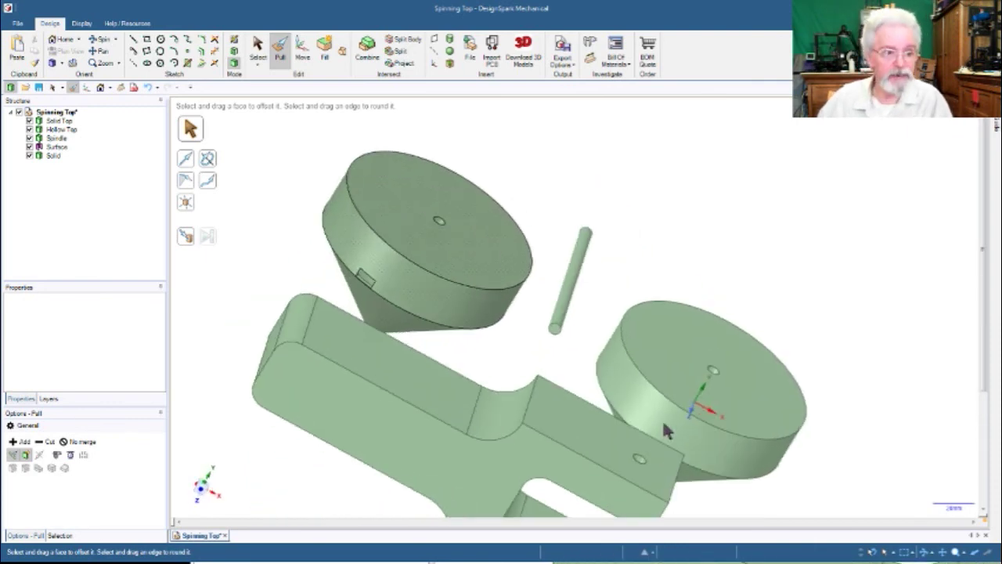
click(673, 369)
scroll(673, 369, down, 3)
click(655, 472)
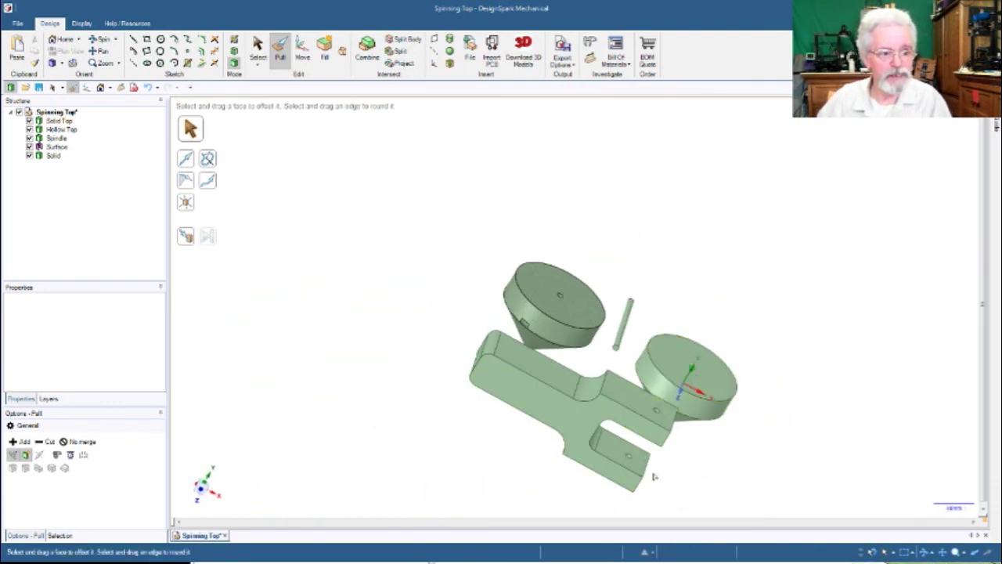
Highlight the spindle and the holder's broad front face in turn to compare the two parts, and clear the selection
scroll(656, 504, up, 3)
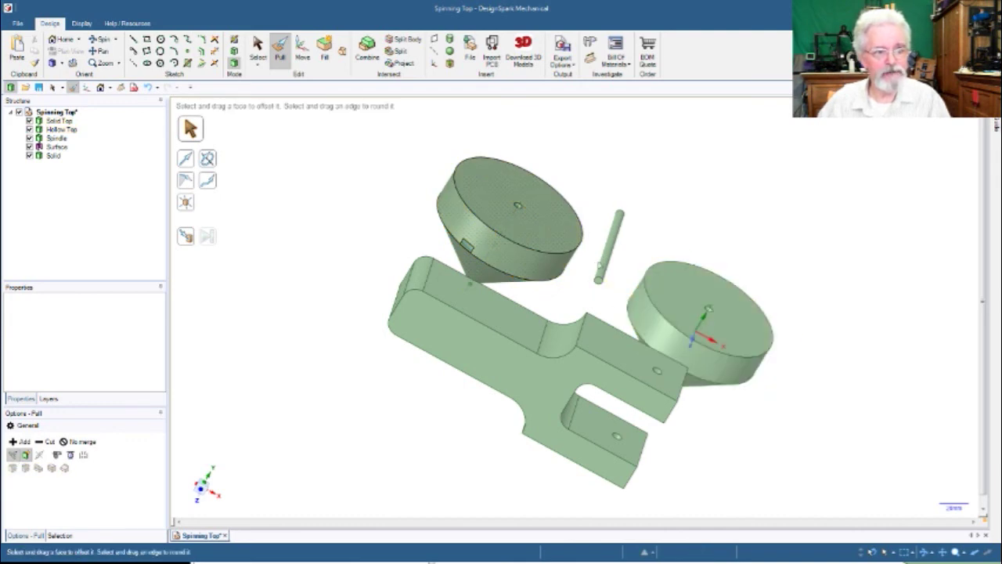
click(602, 266)
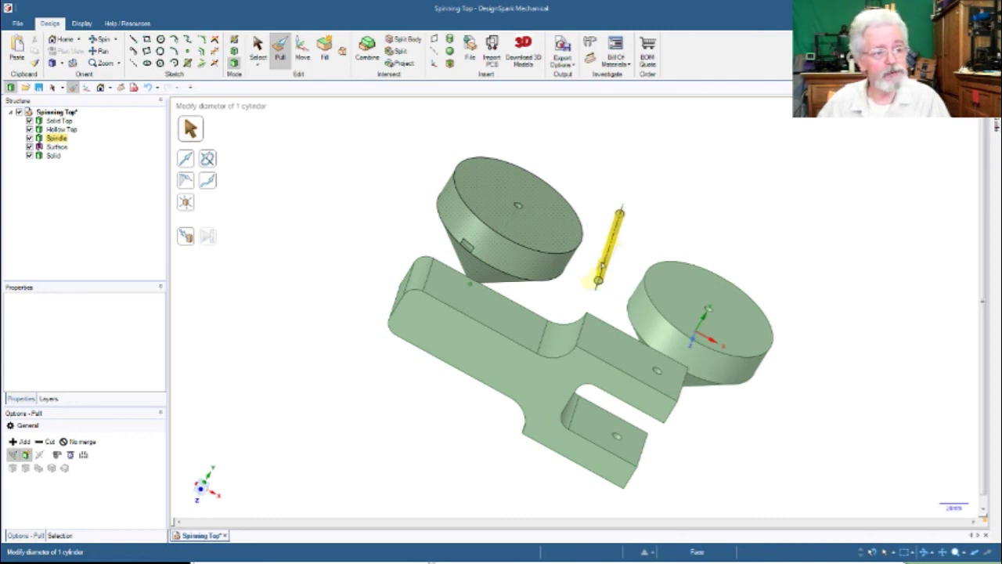
click(609, 351)
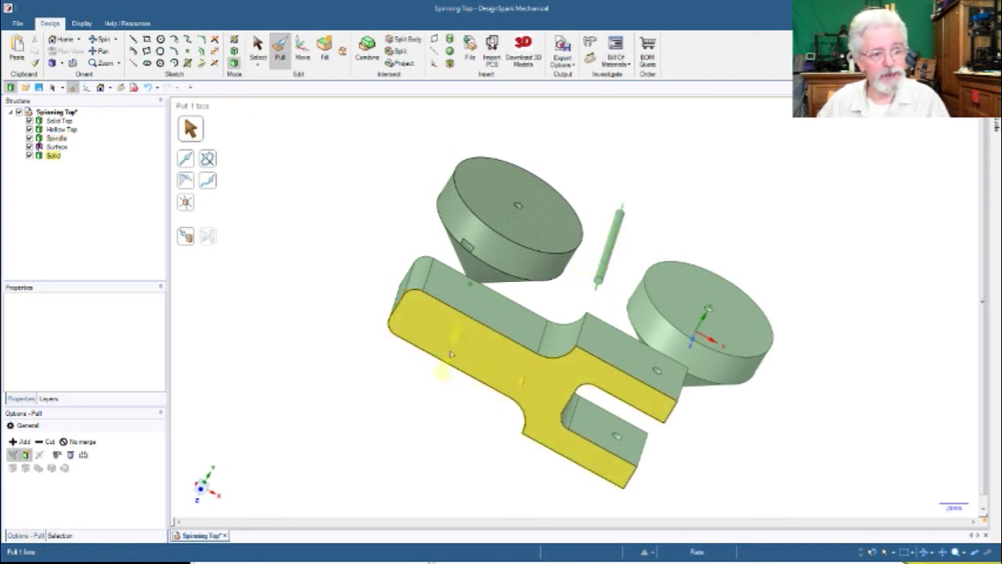
key(Escape)
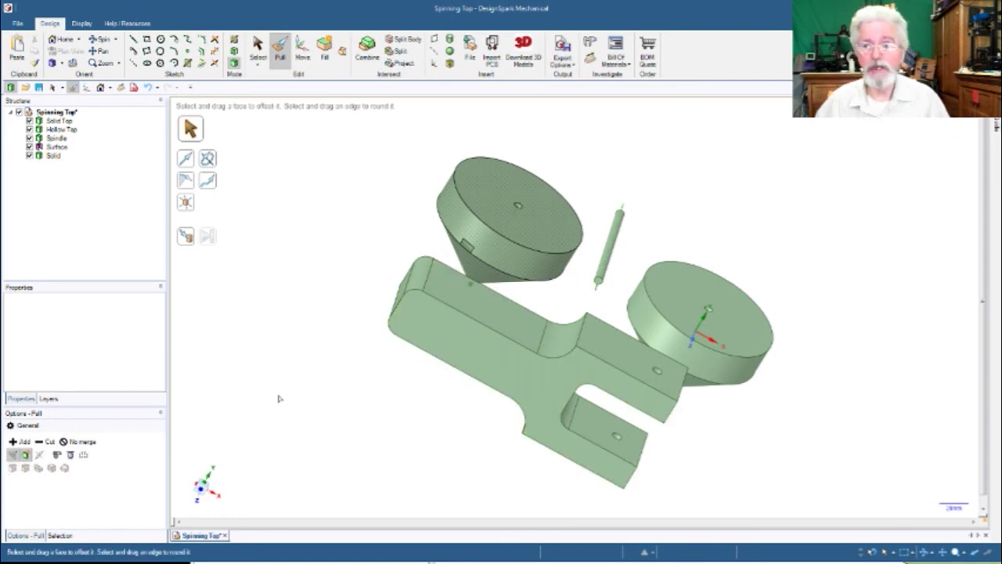